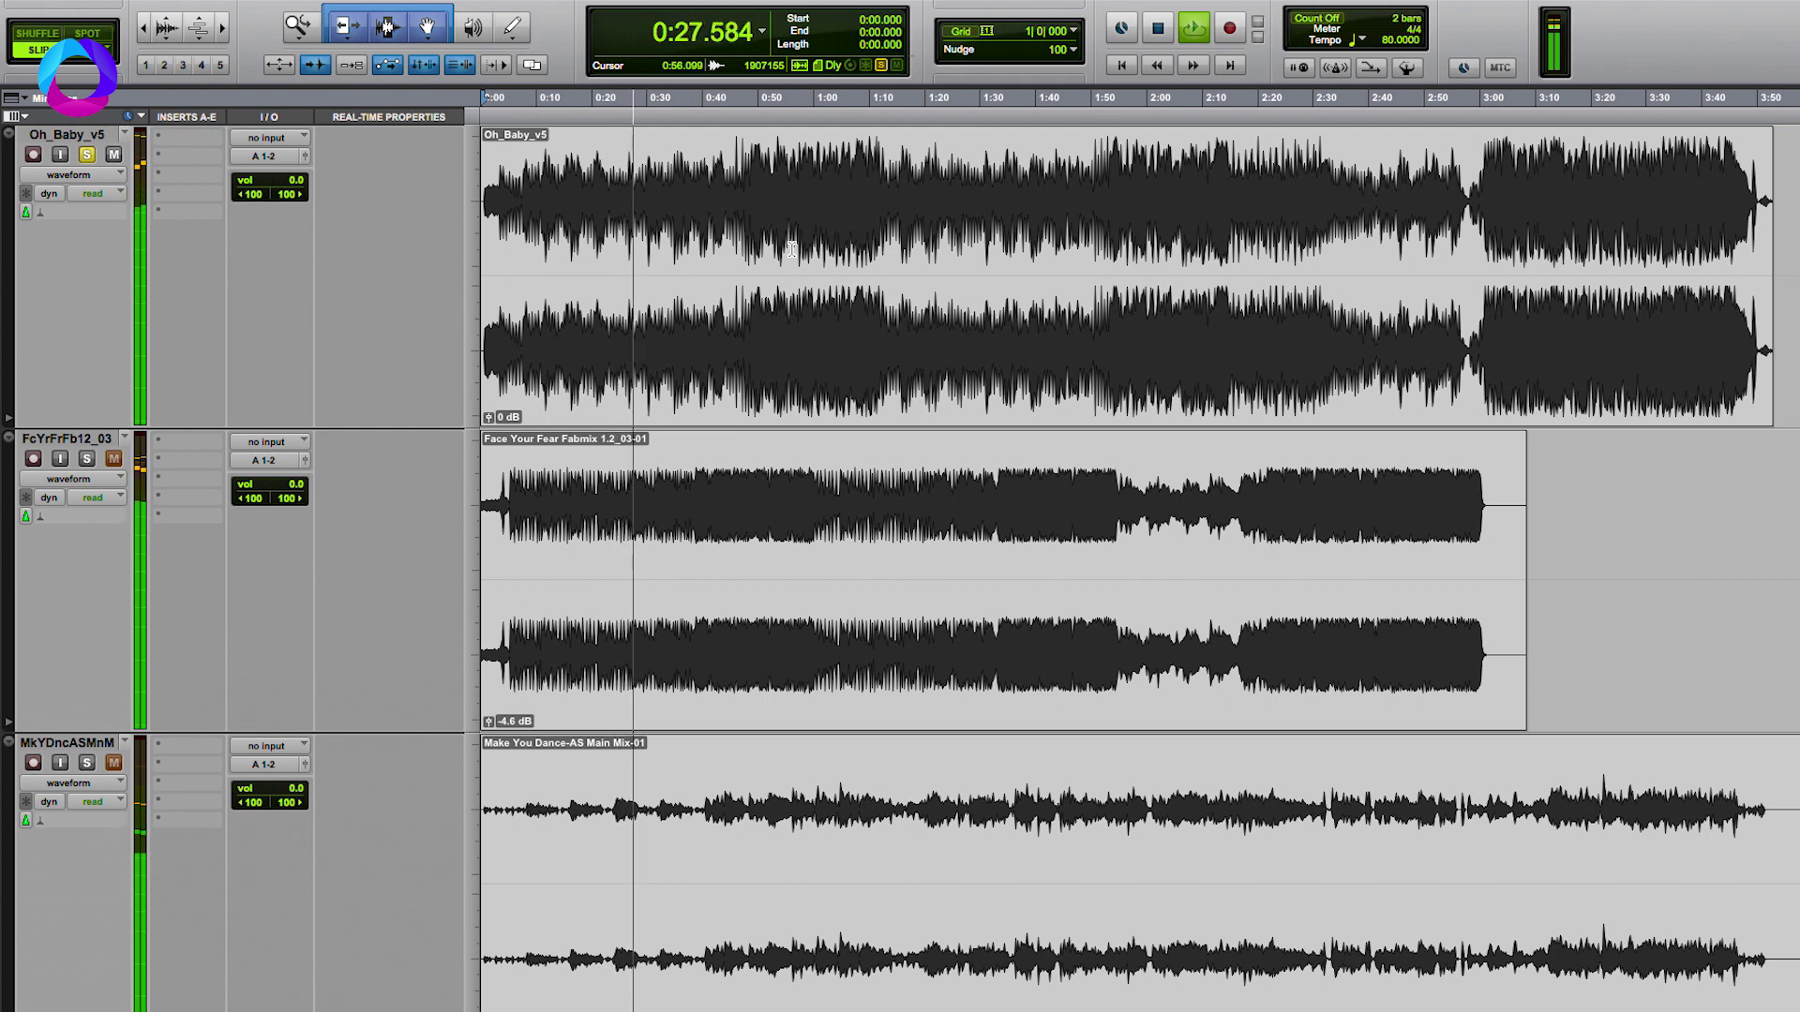
Stop playback and insert the stereo Sugar plug-in on the Oh_Baby_v5 track, placing its window clear of the track controls
key("space")
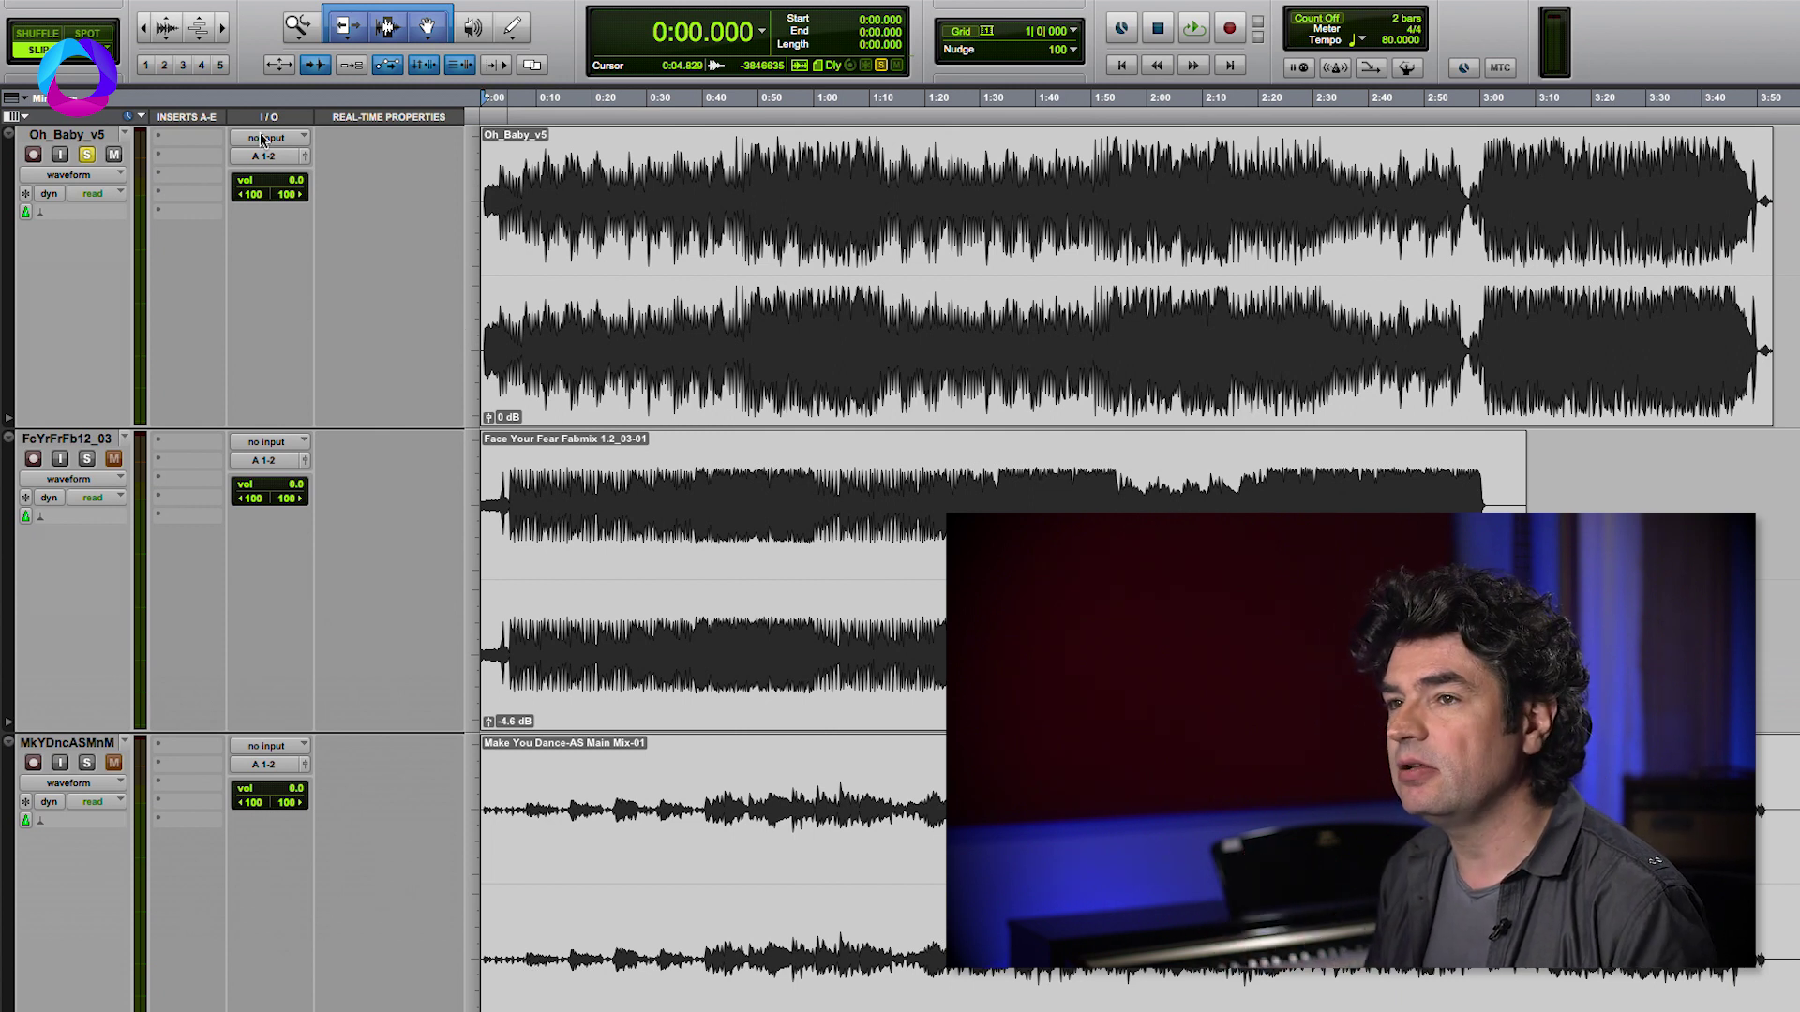
left_click(201, 156)
type("sugar")
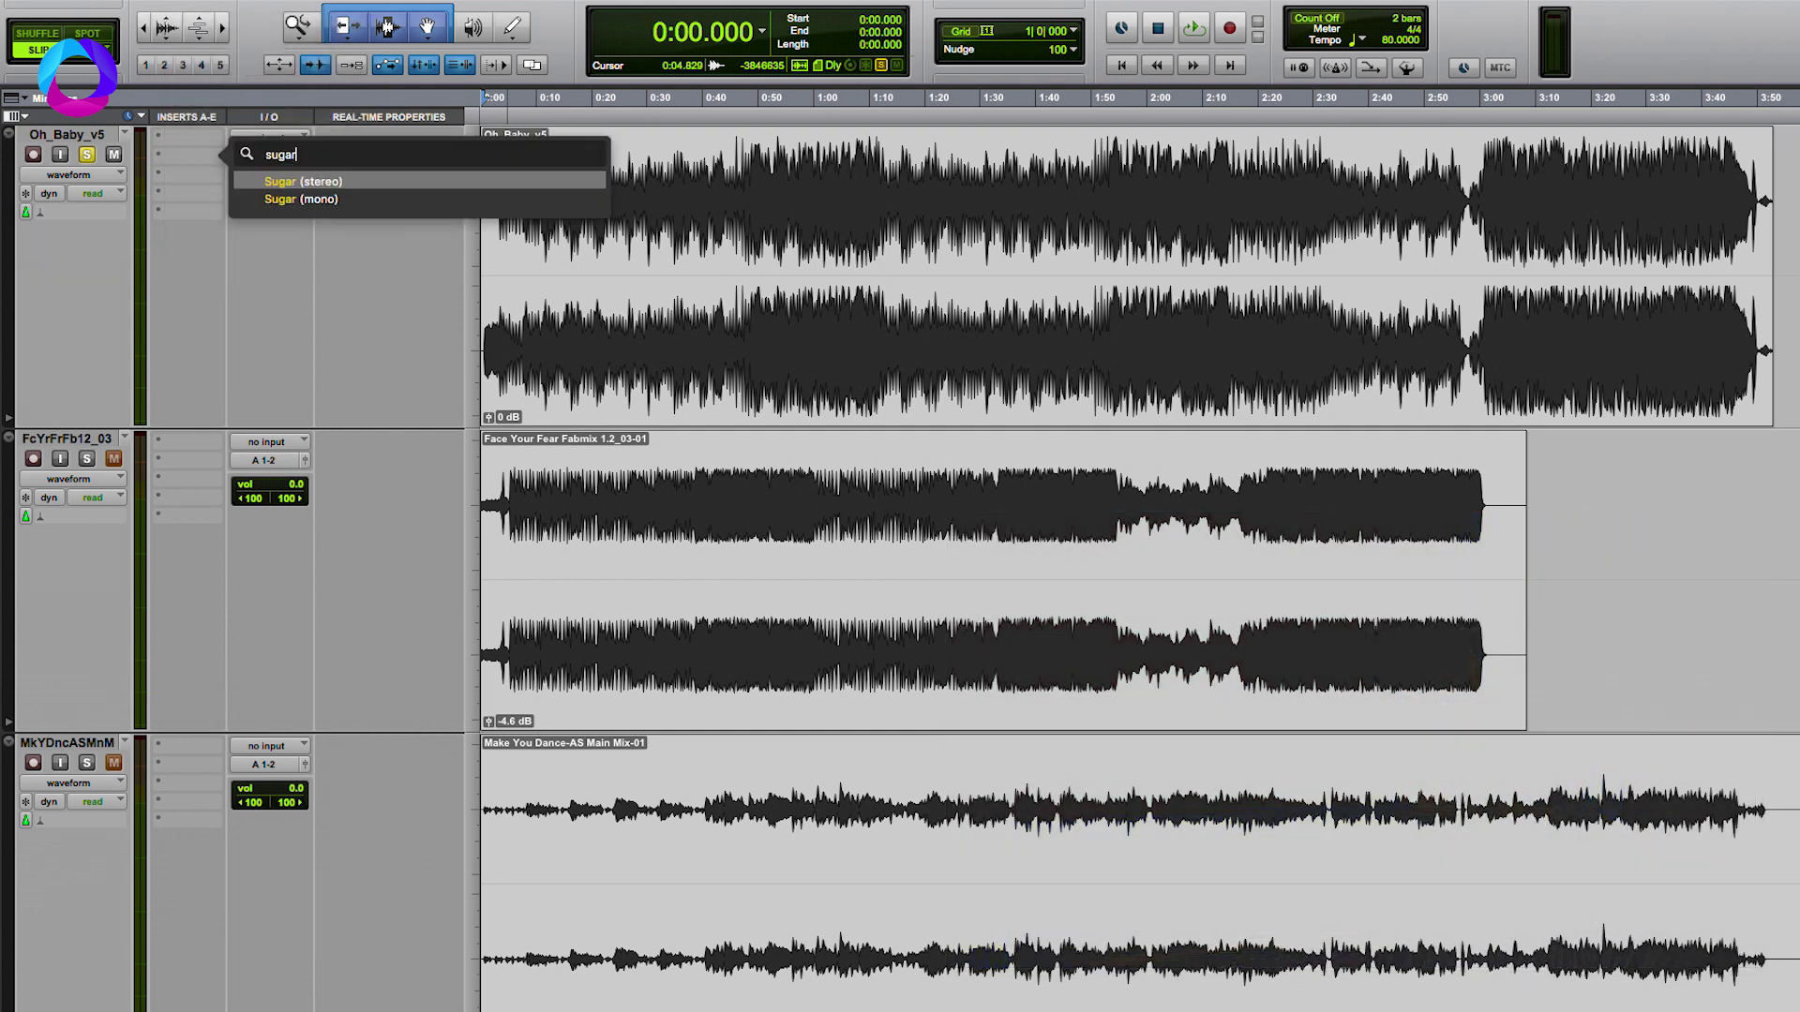
key("Return")
left_click_drag(1008, 60, 1231, 25)
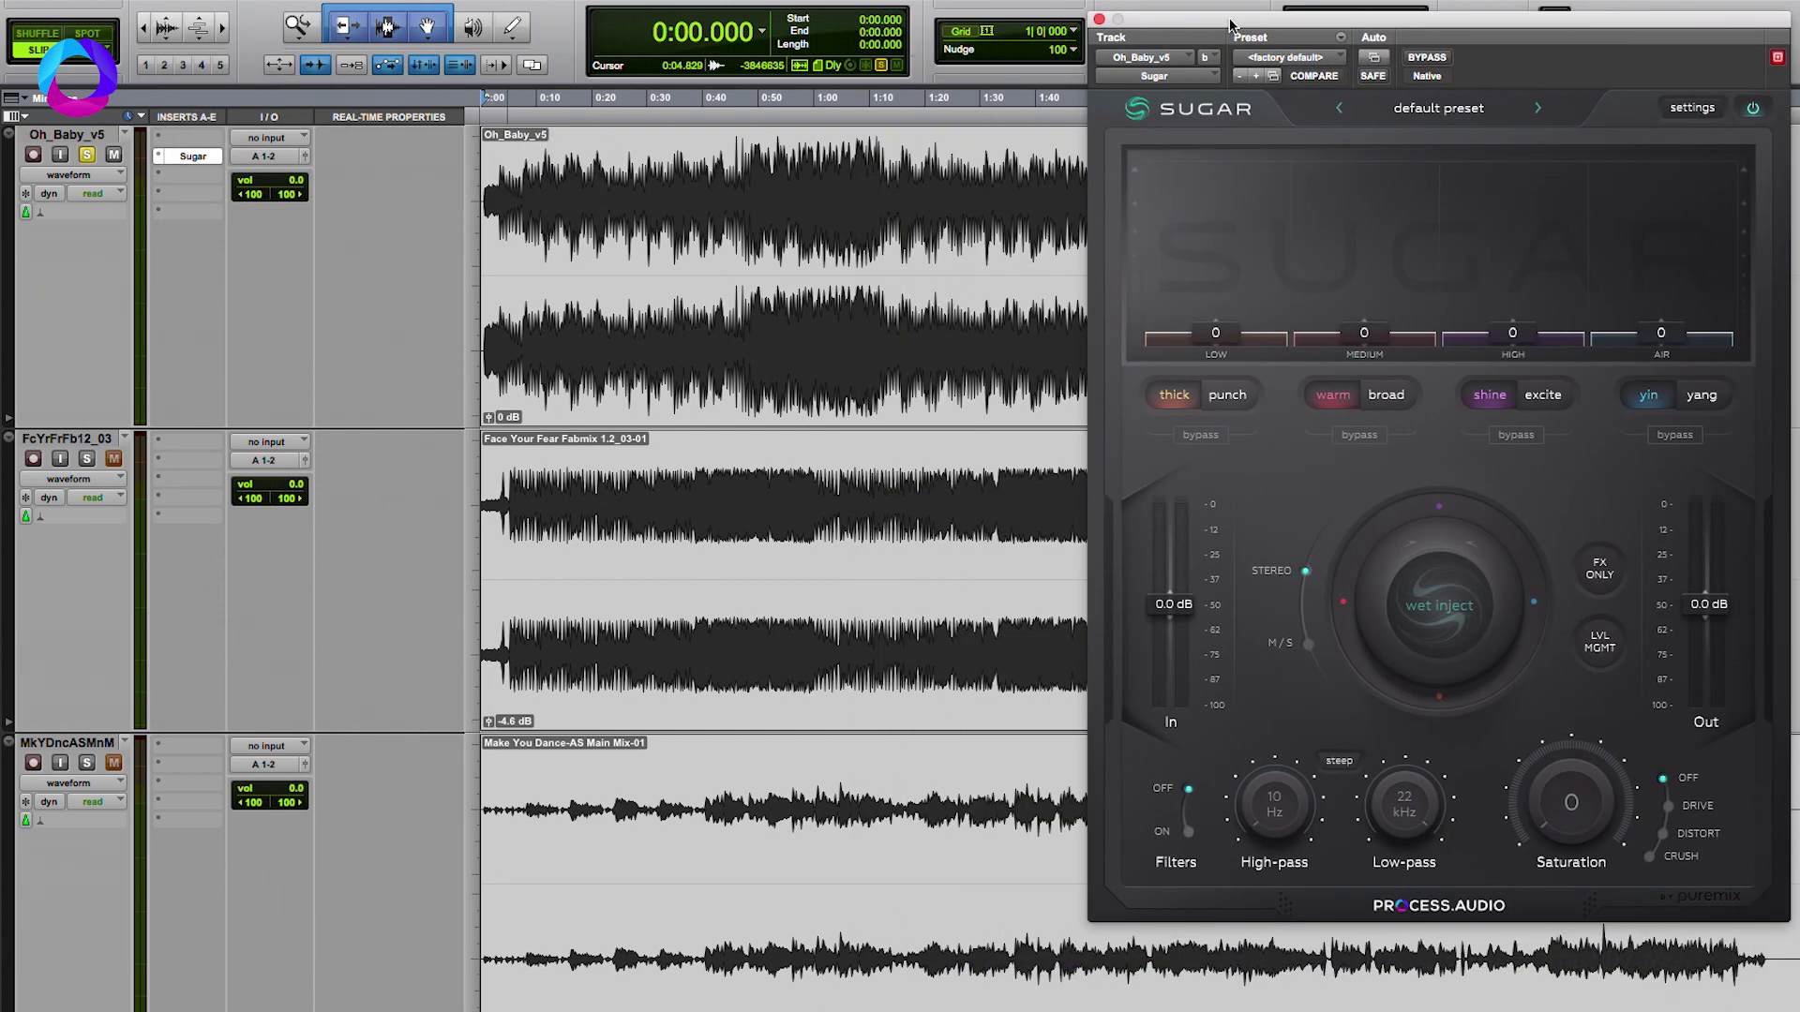
Play the track and raise Sugar's Low band to 60, briefly bypassing the band to compare
key("space")
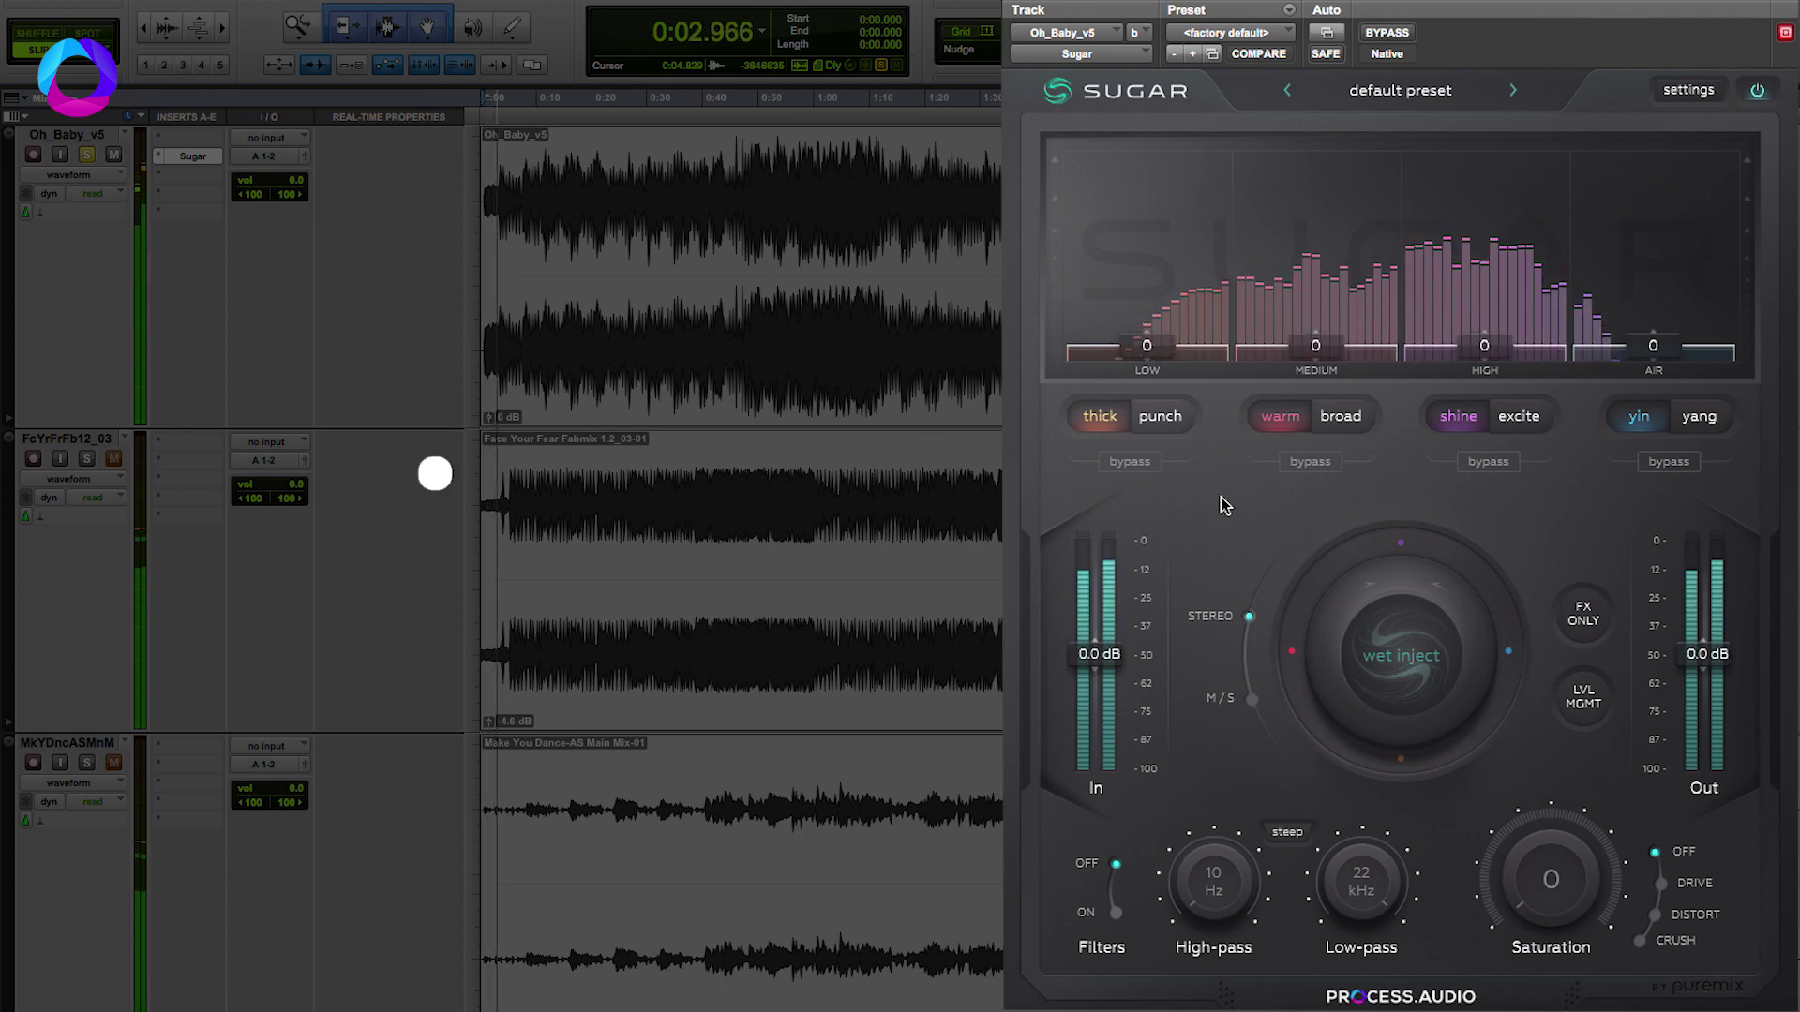
left_click_drag(1146, 345, 1157, 167)
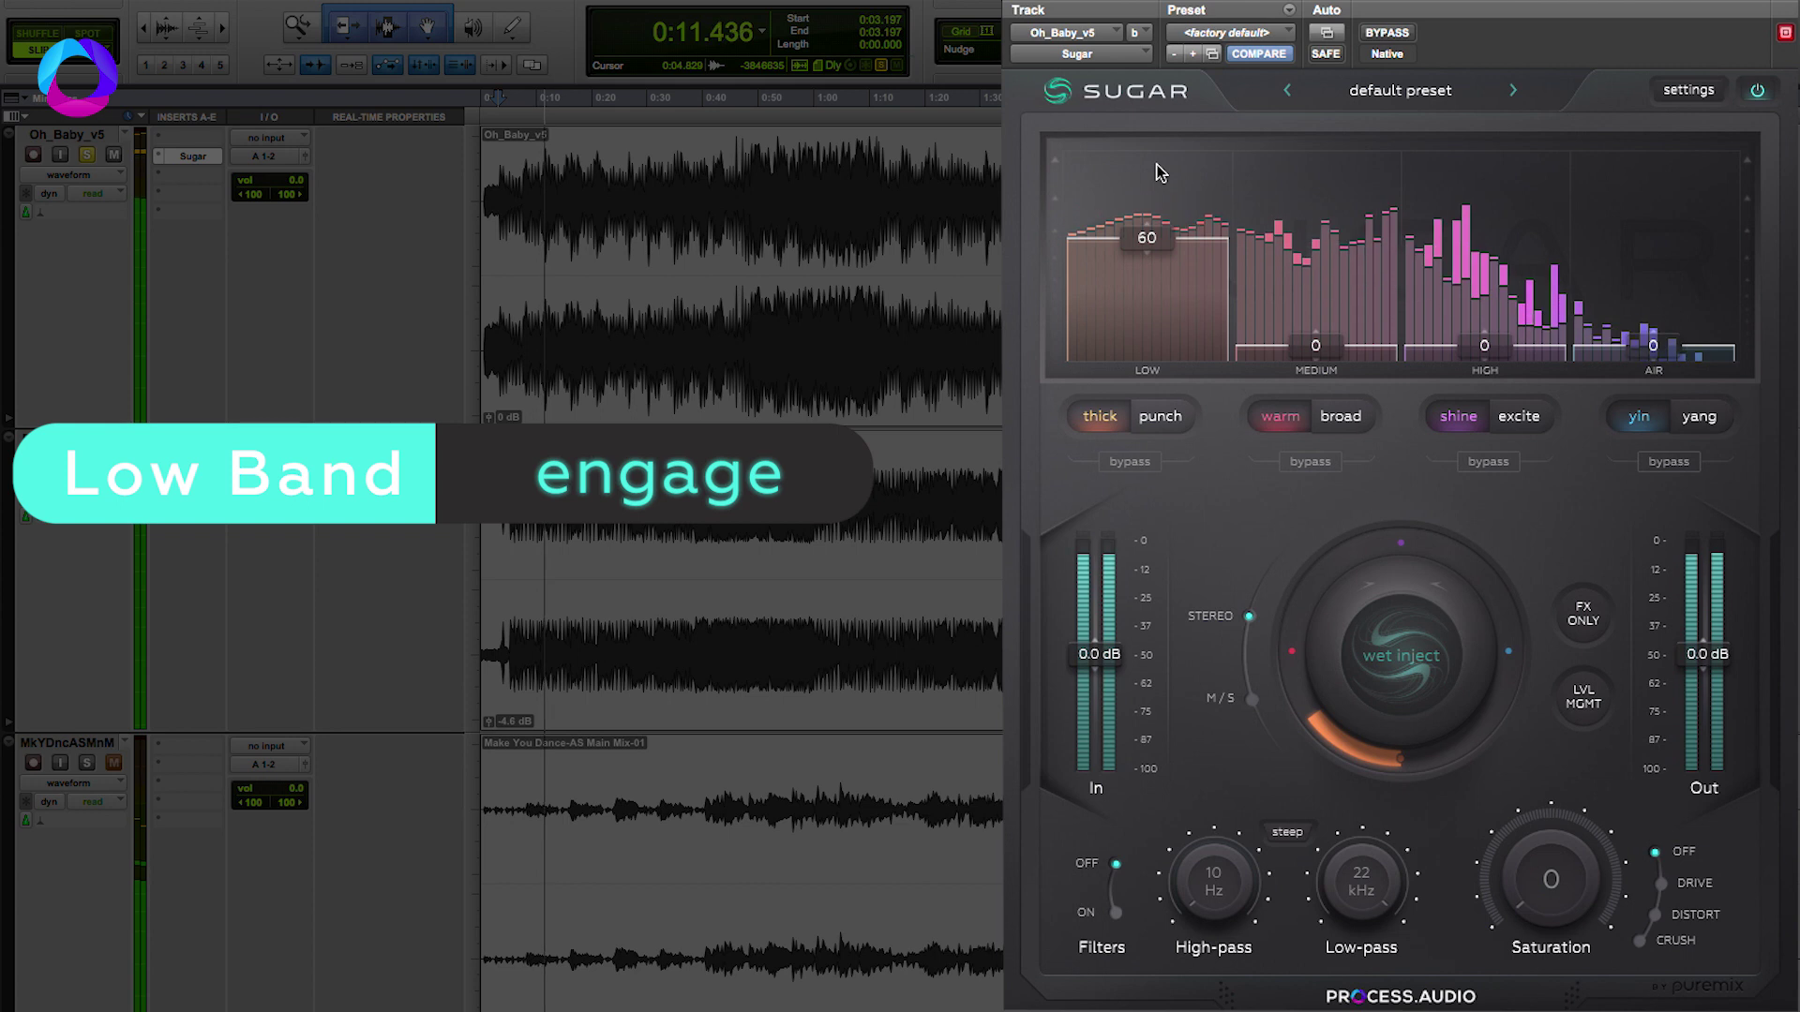
left_click(1132, 462)
left_click(1131, 462)
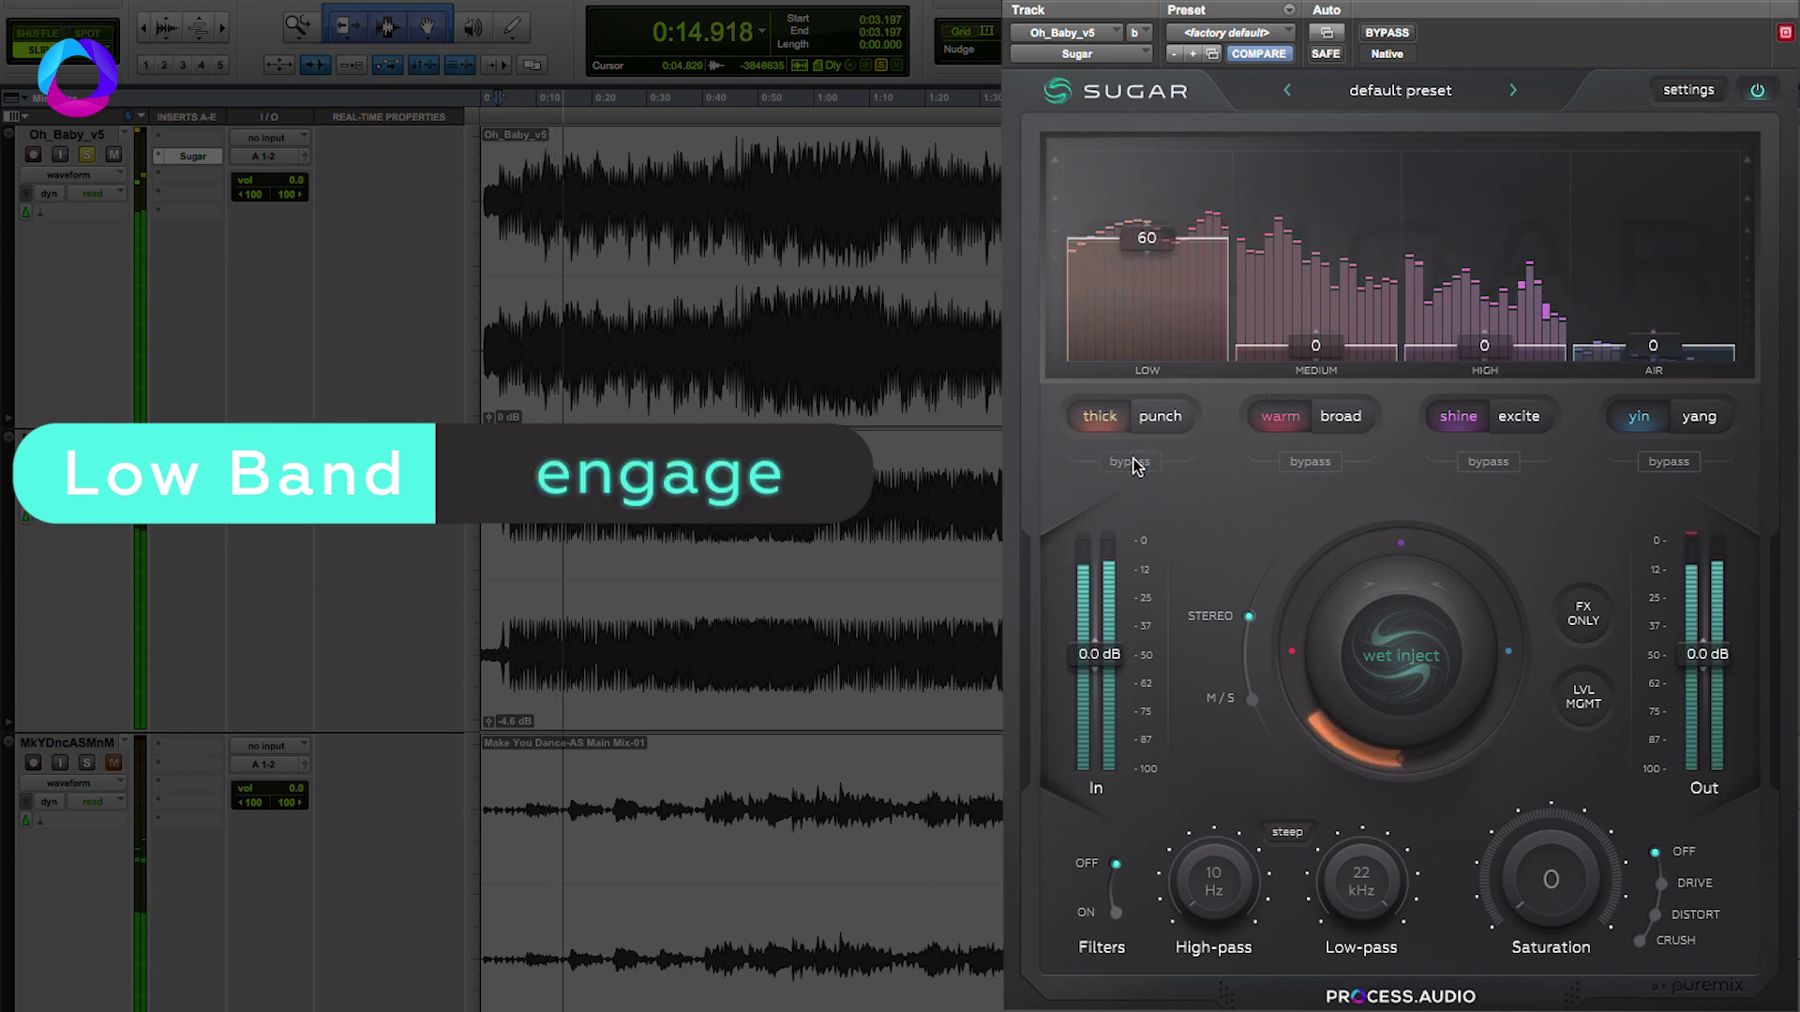
key("space")
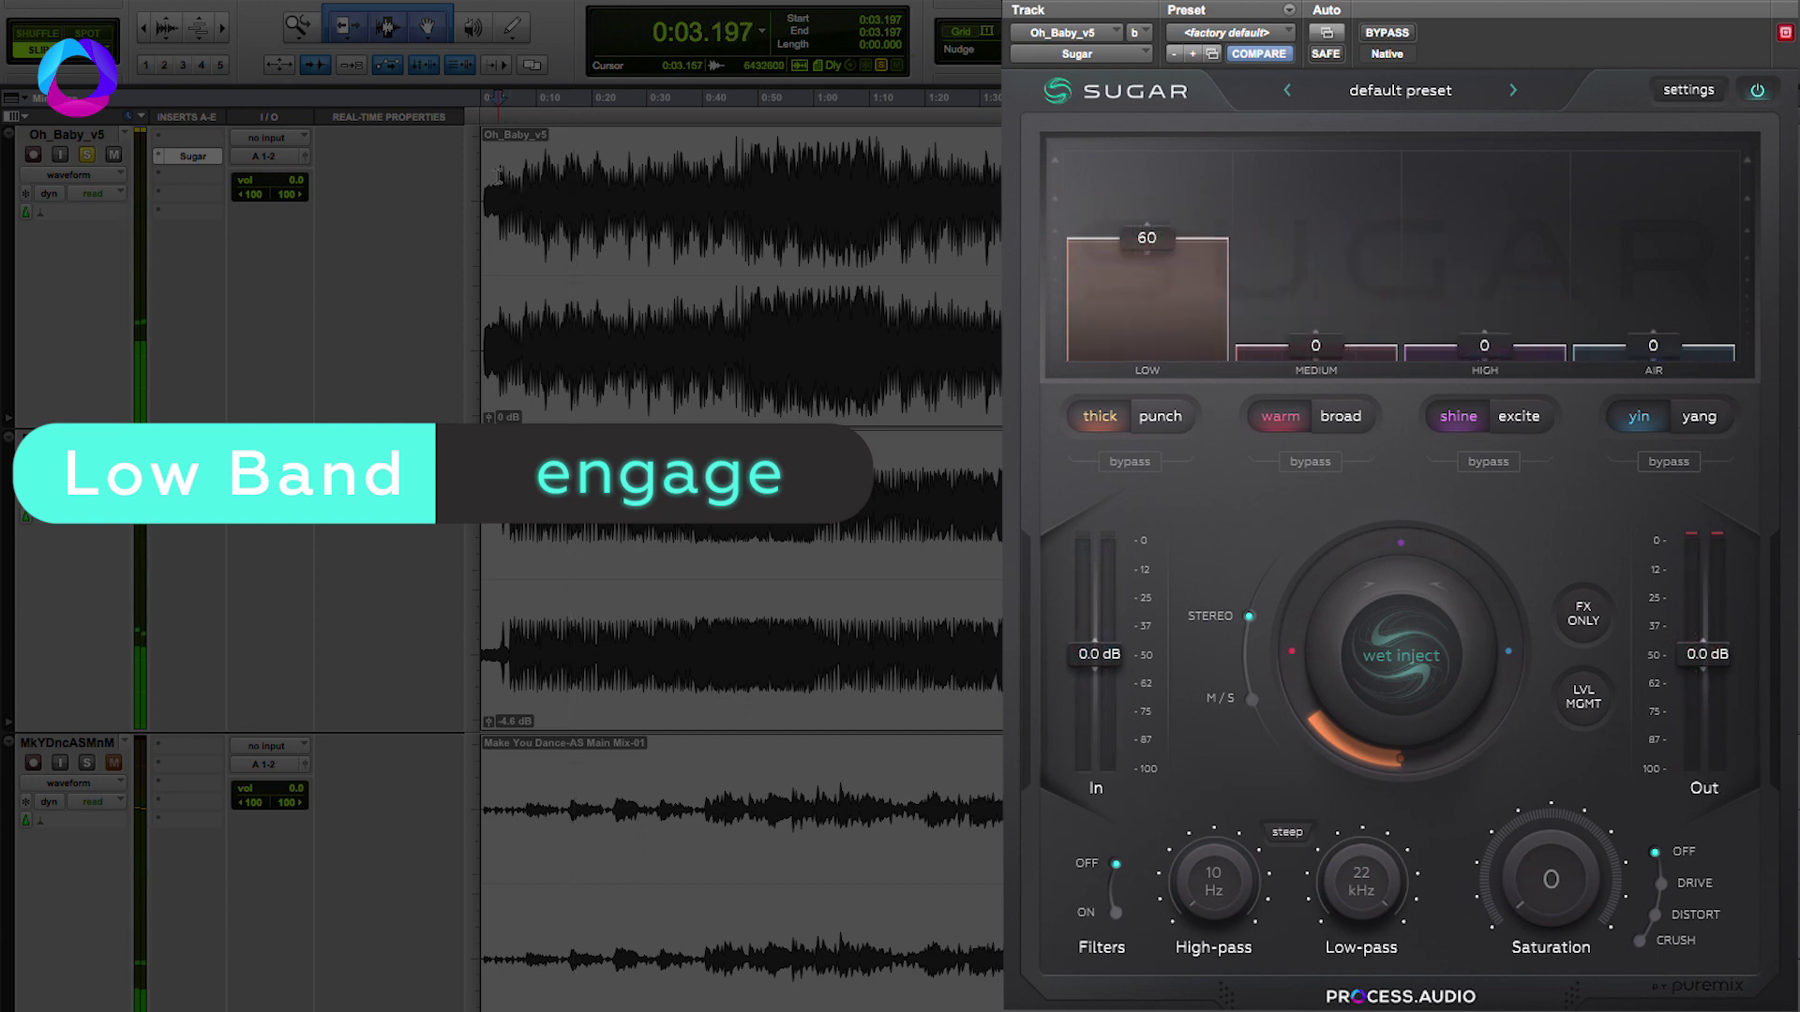
Play Oh_Baby_v5 from about 0:03.157 and compare the Low band bypassed and engaged
left_click(498, 175)
key("space")
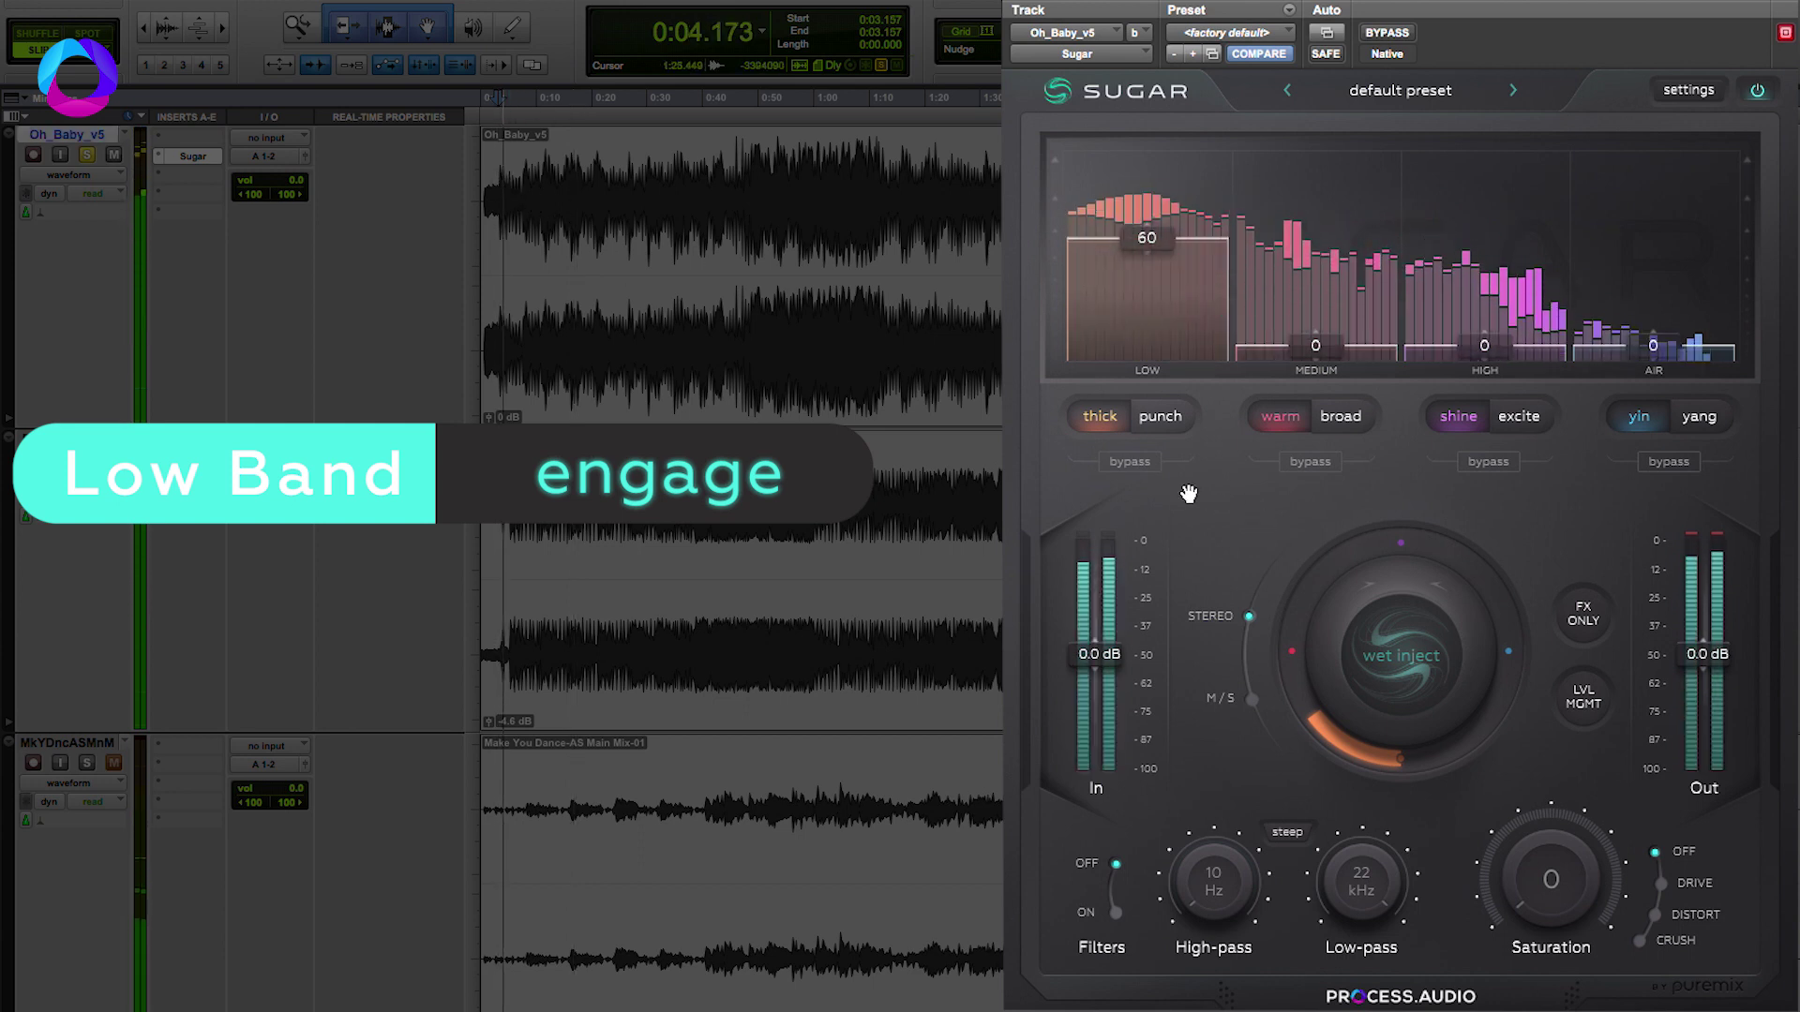
left_click(1129, 461)
left_click(1129, 461)
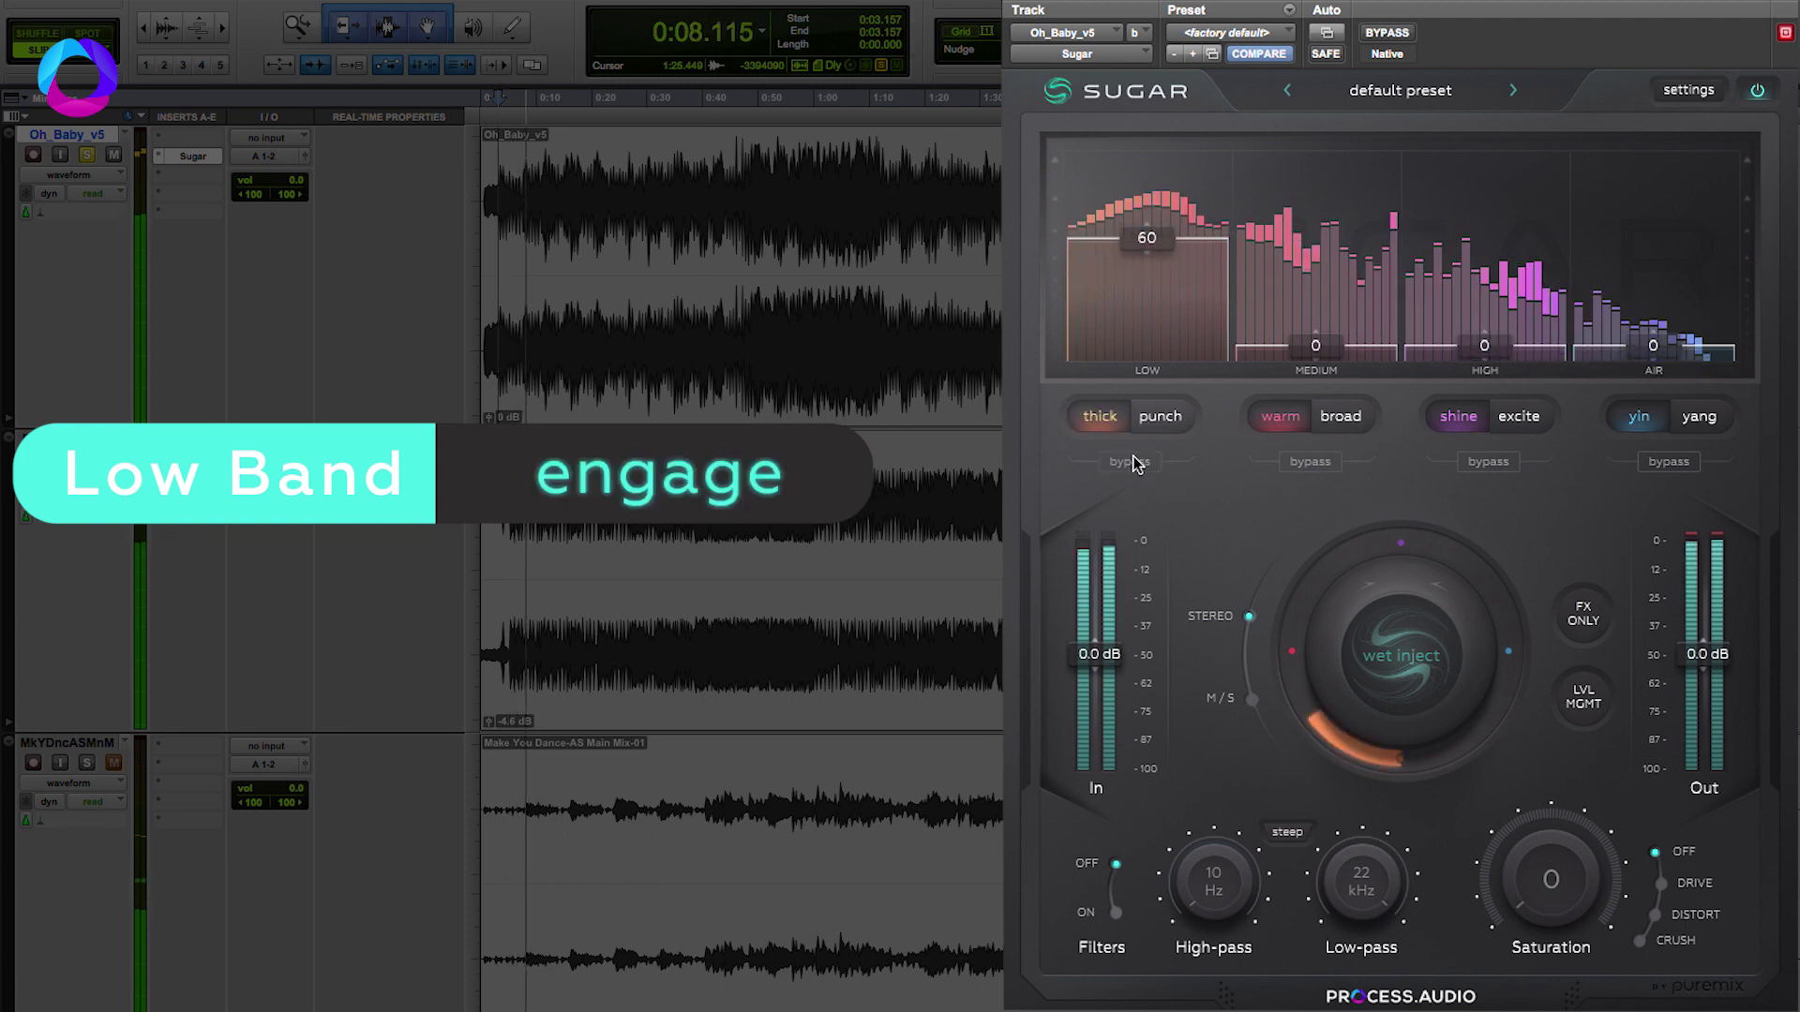
key("space")
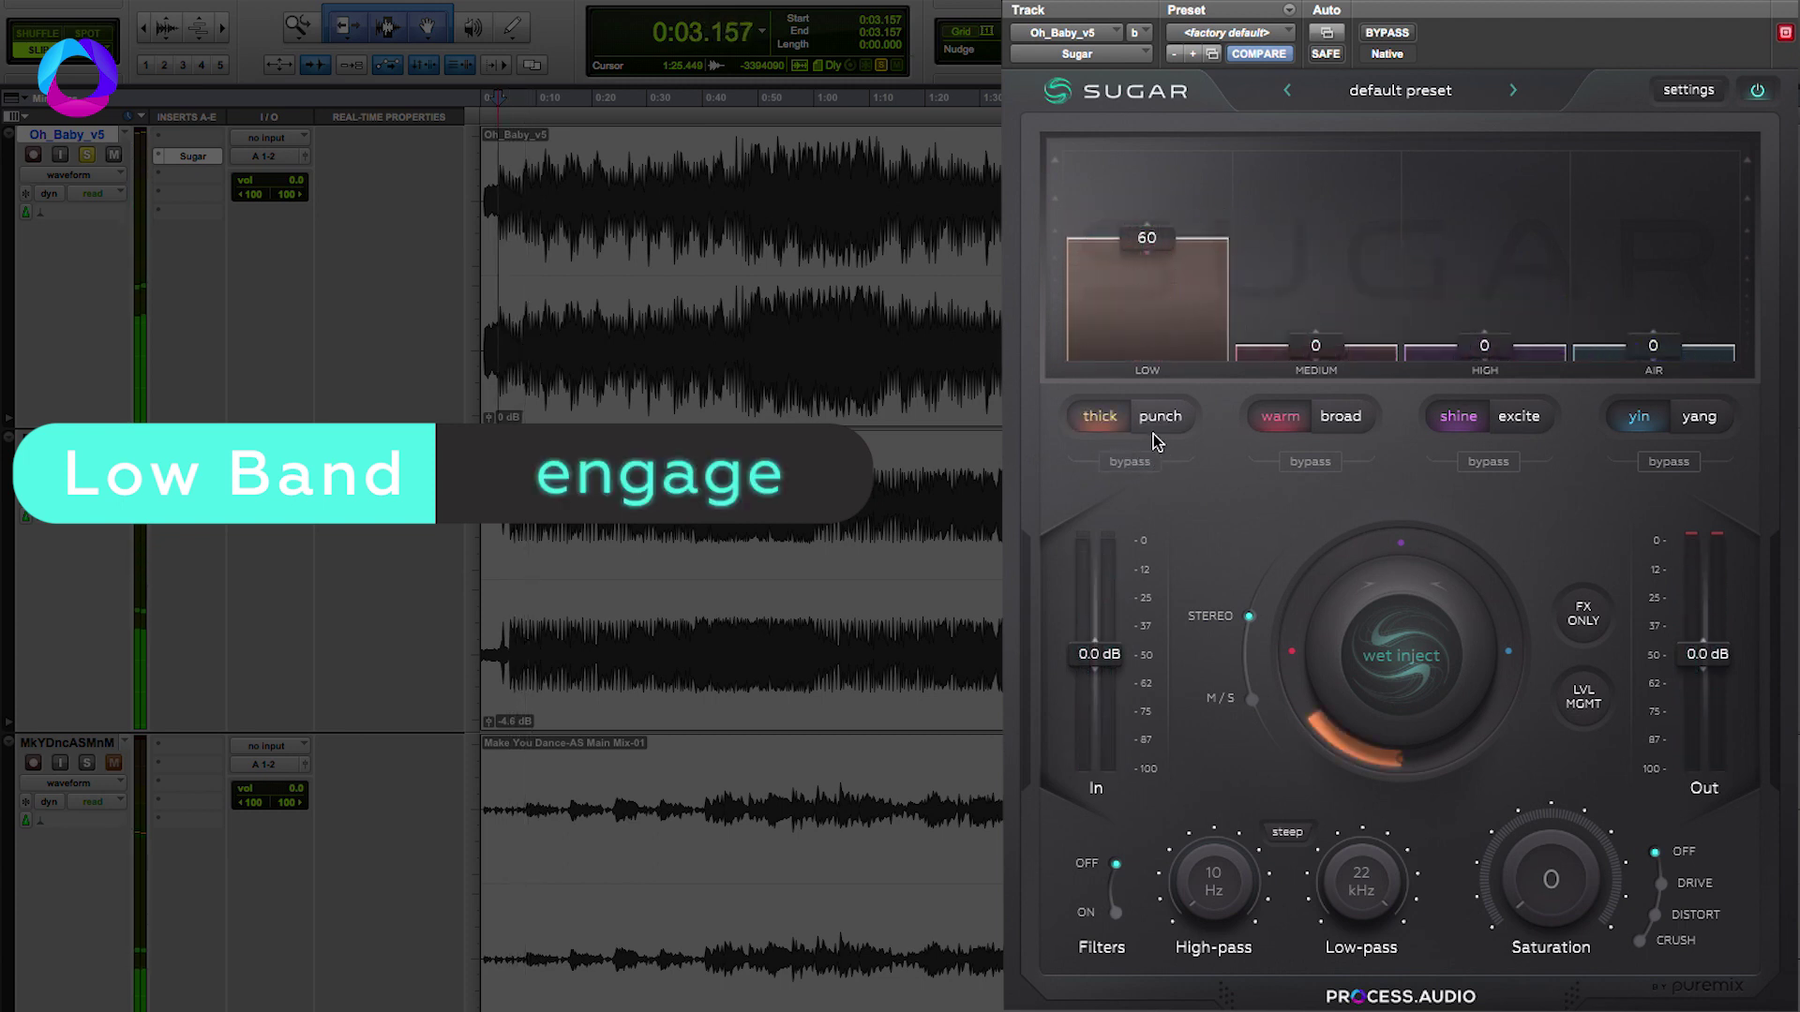
Audition the Low band's thick and punch modes from the same playback position, and leave it set to punch
key("space")
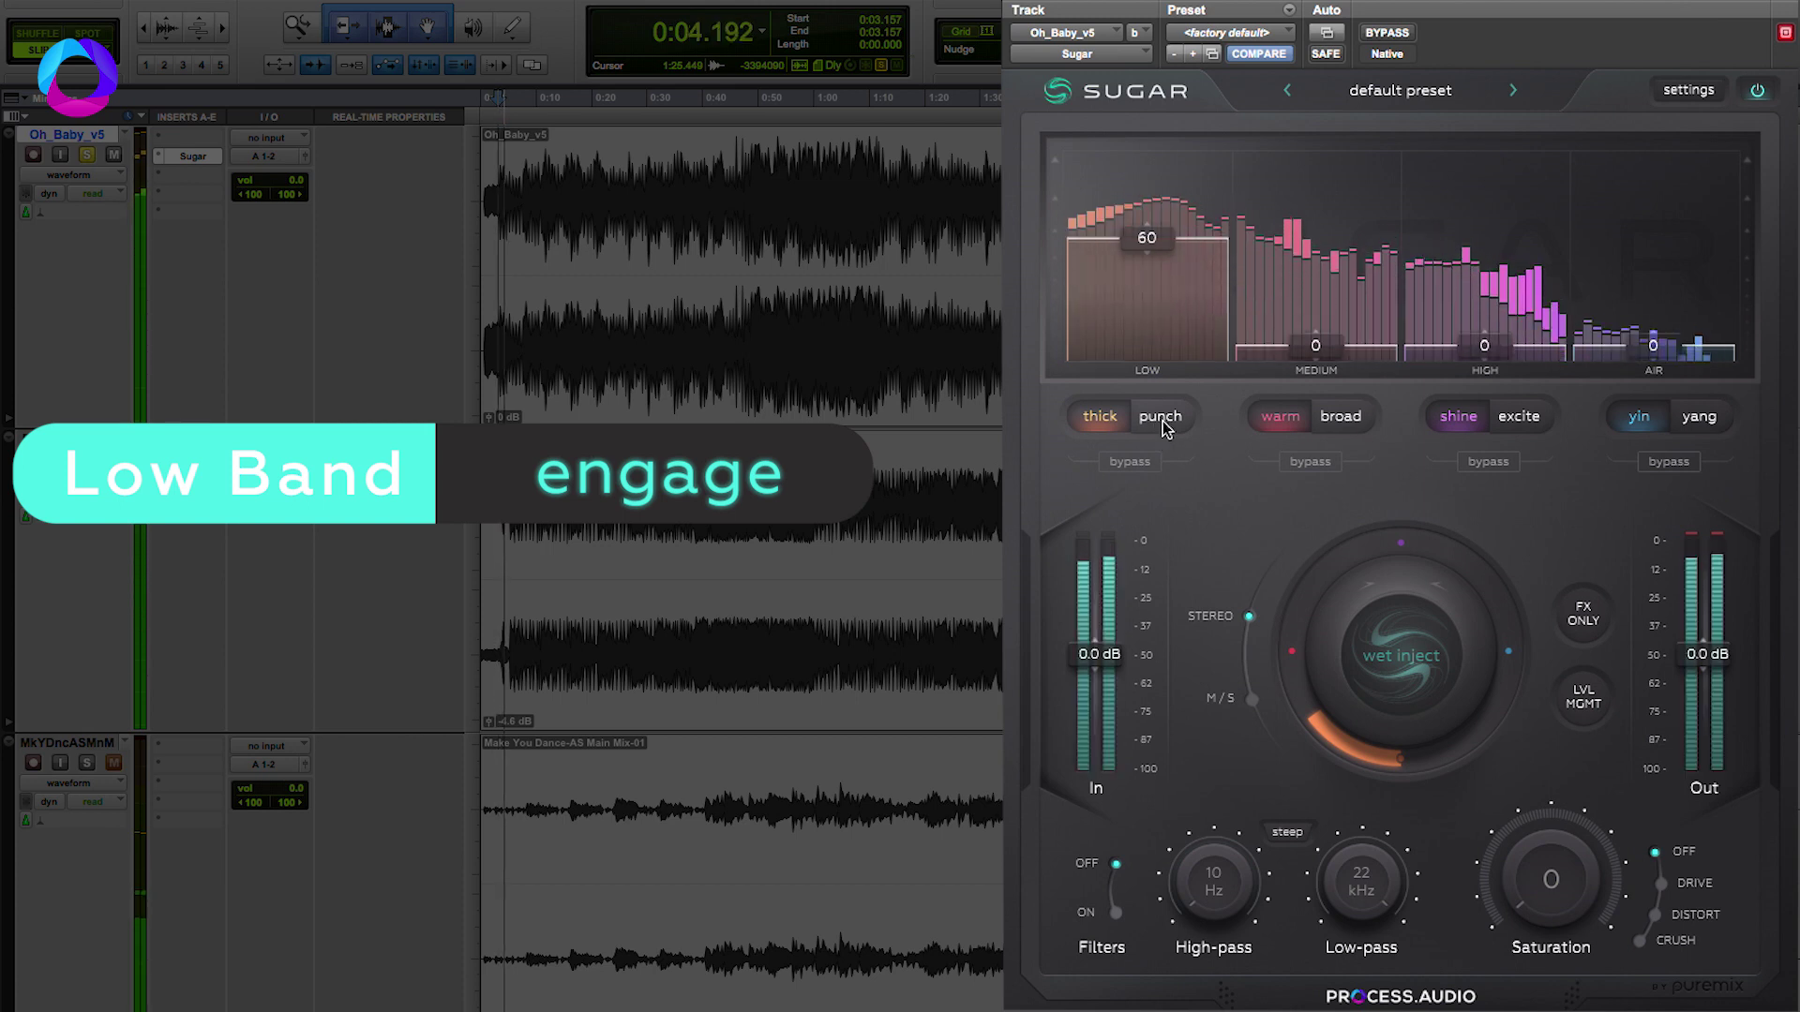
left_click(1160, 417)
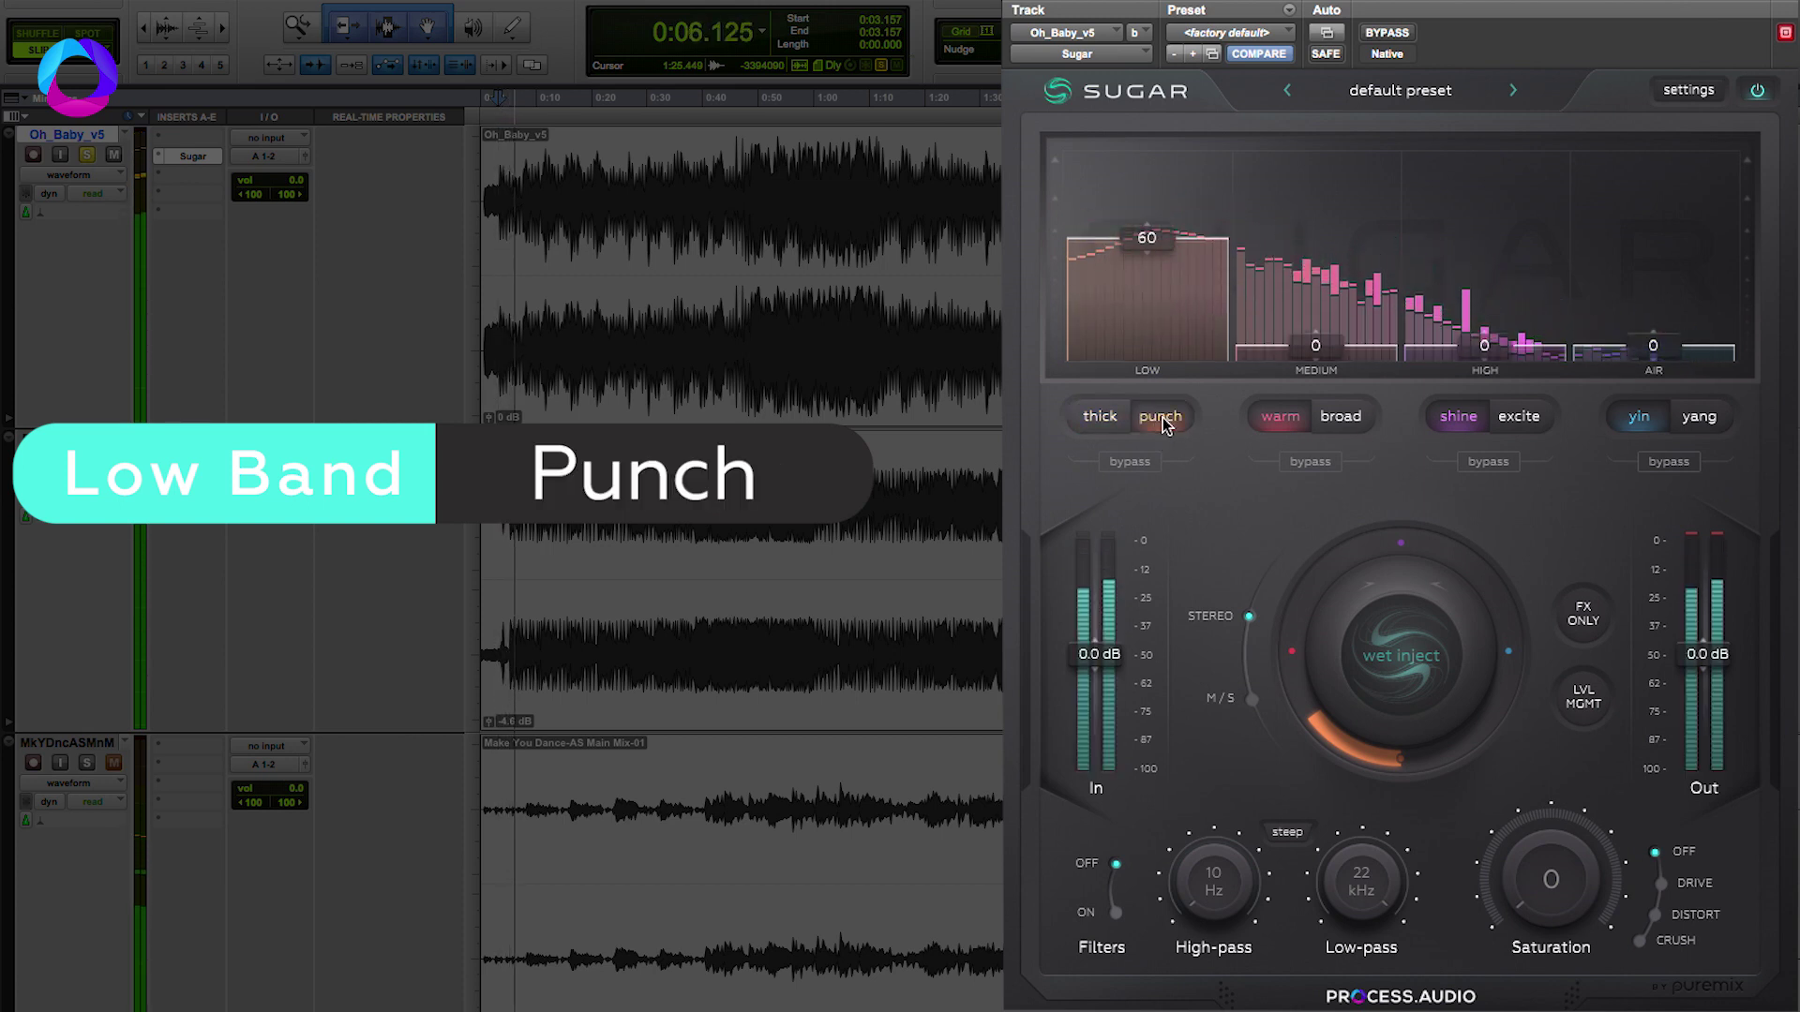
key("space")
left_click(1101, 417)
key("space")
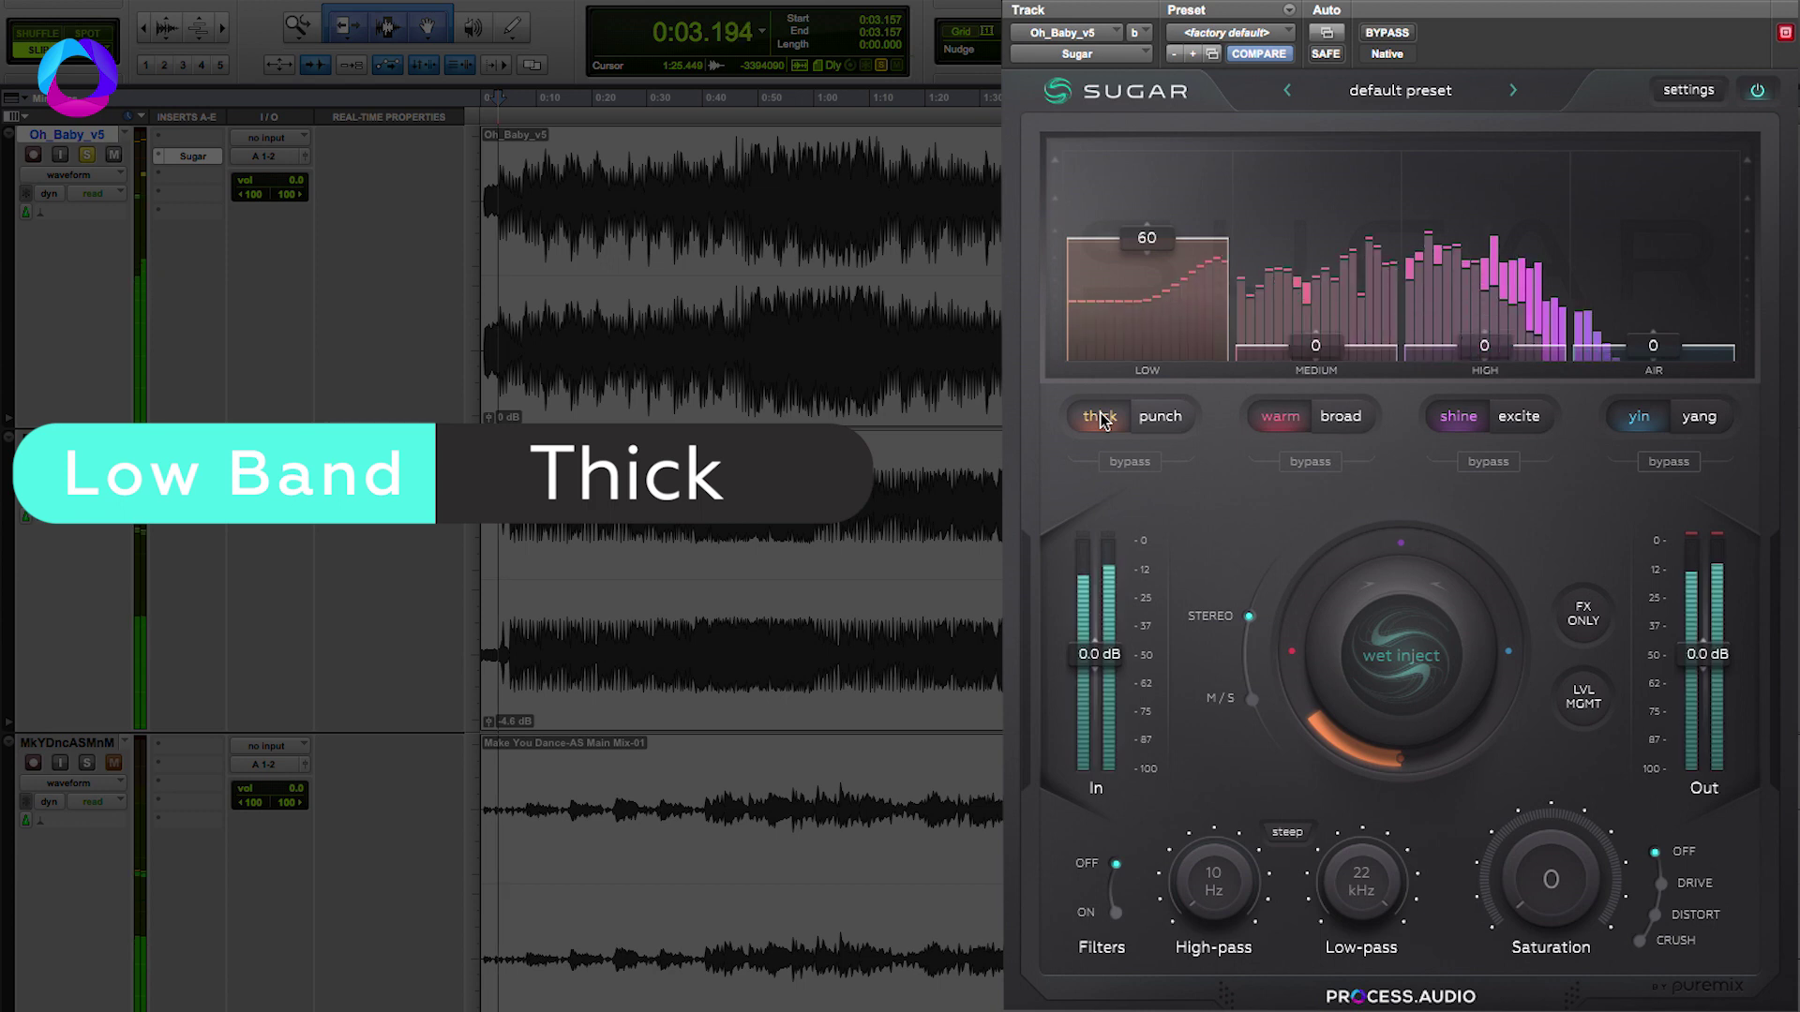
key("space")
left_click(1162, 418)
key("space")
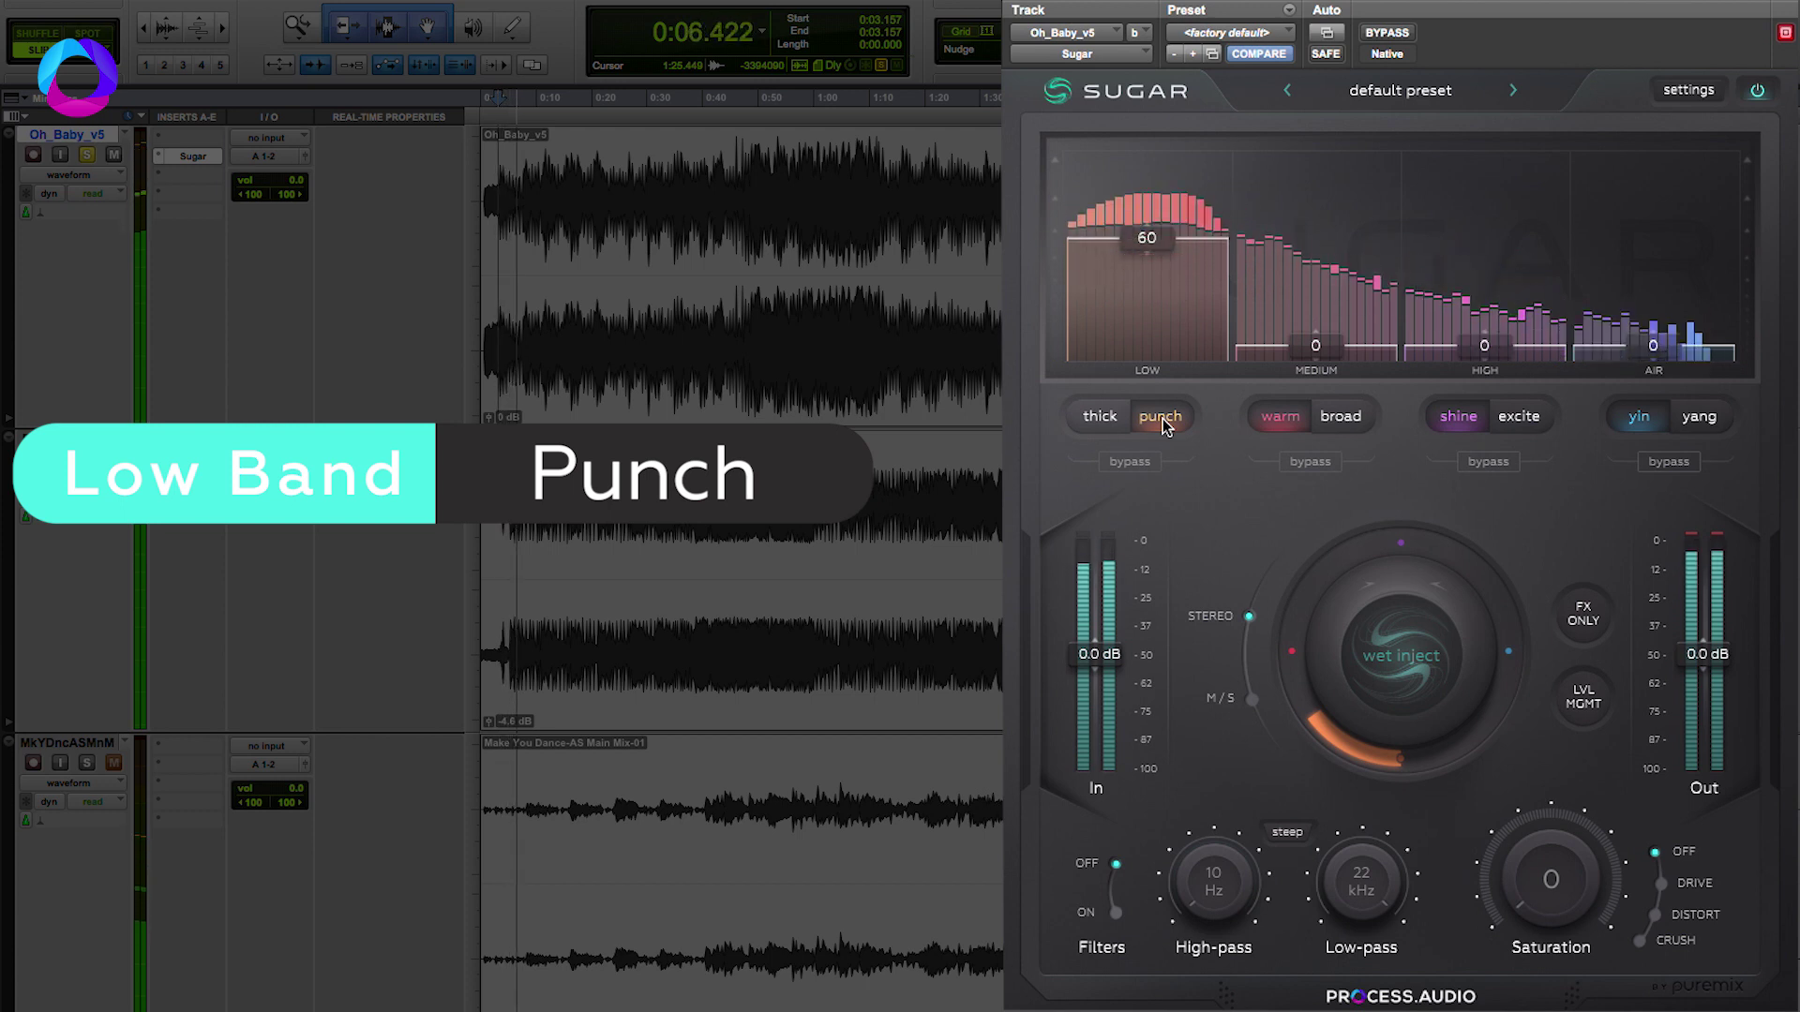
key("space")
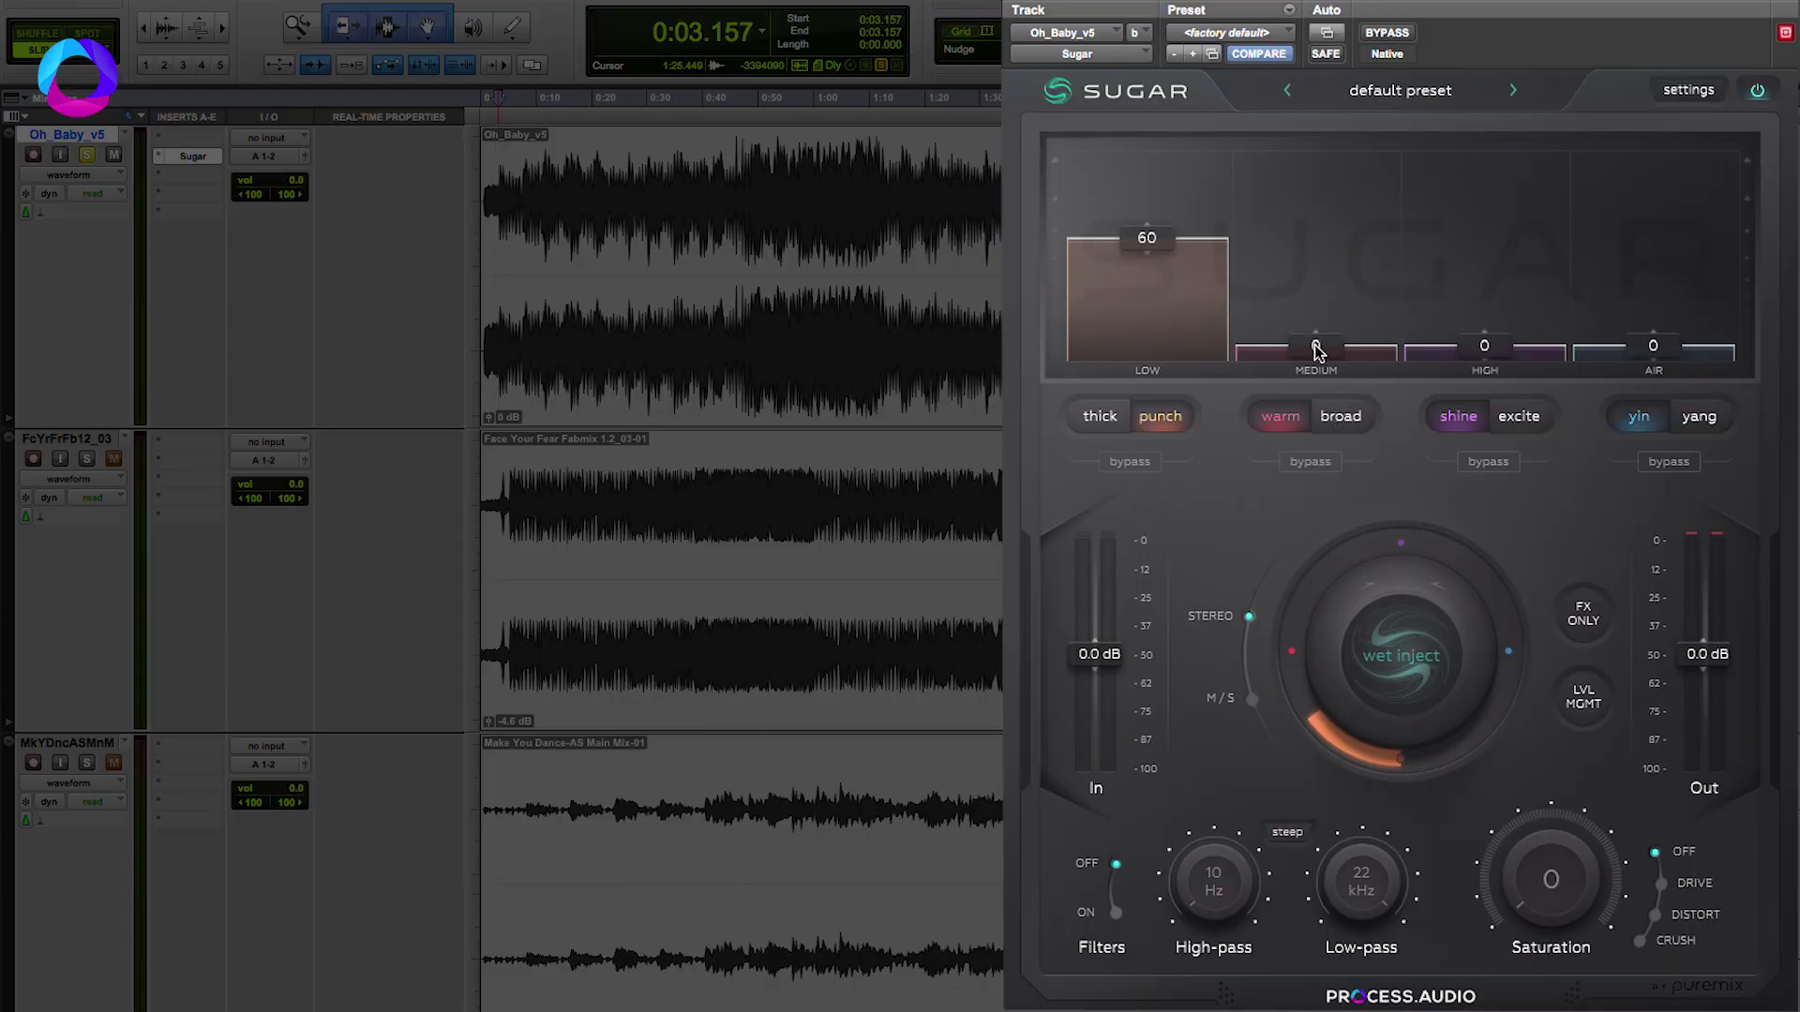
Raise the Medium band to 70 while the track plays, and move the Sugar window further in from the screen edge
key("space")
left_click_drag(1317, 350, 1338, 150)
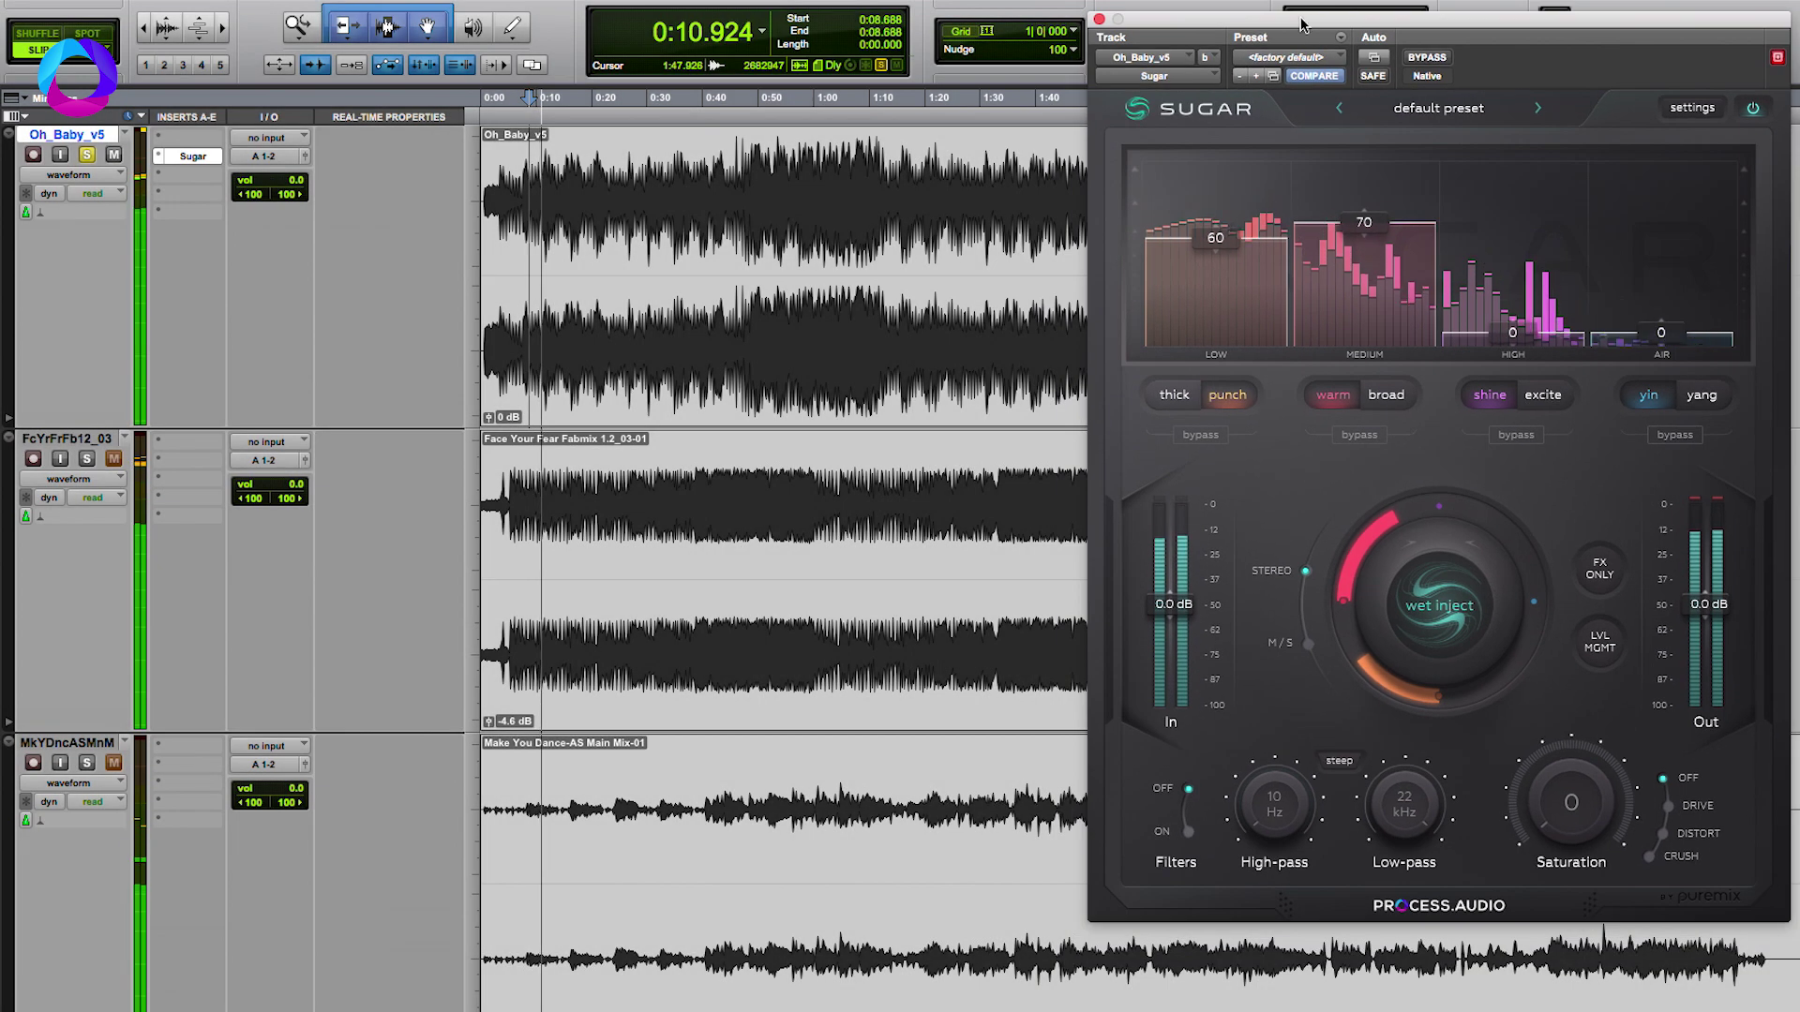
left_click_drag(1301, 23, 1144, 0)
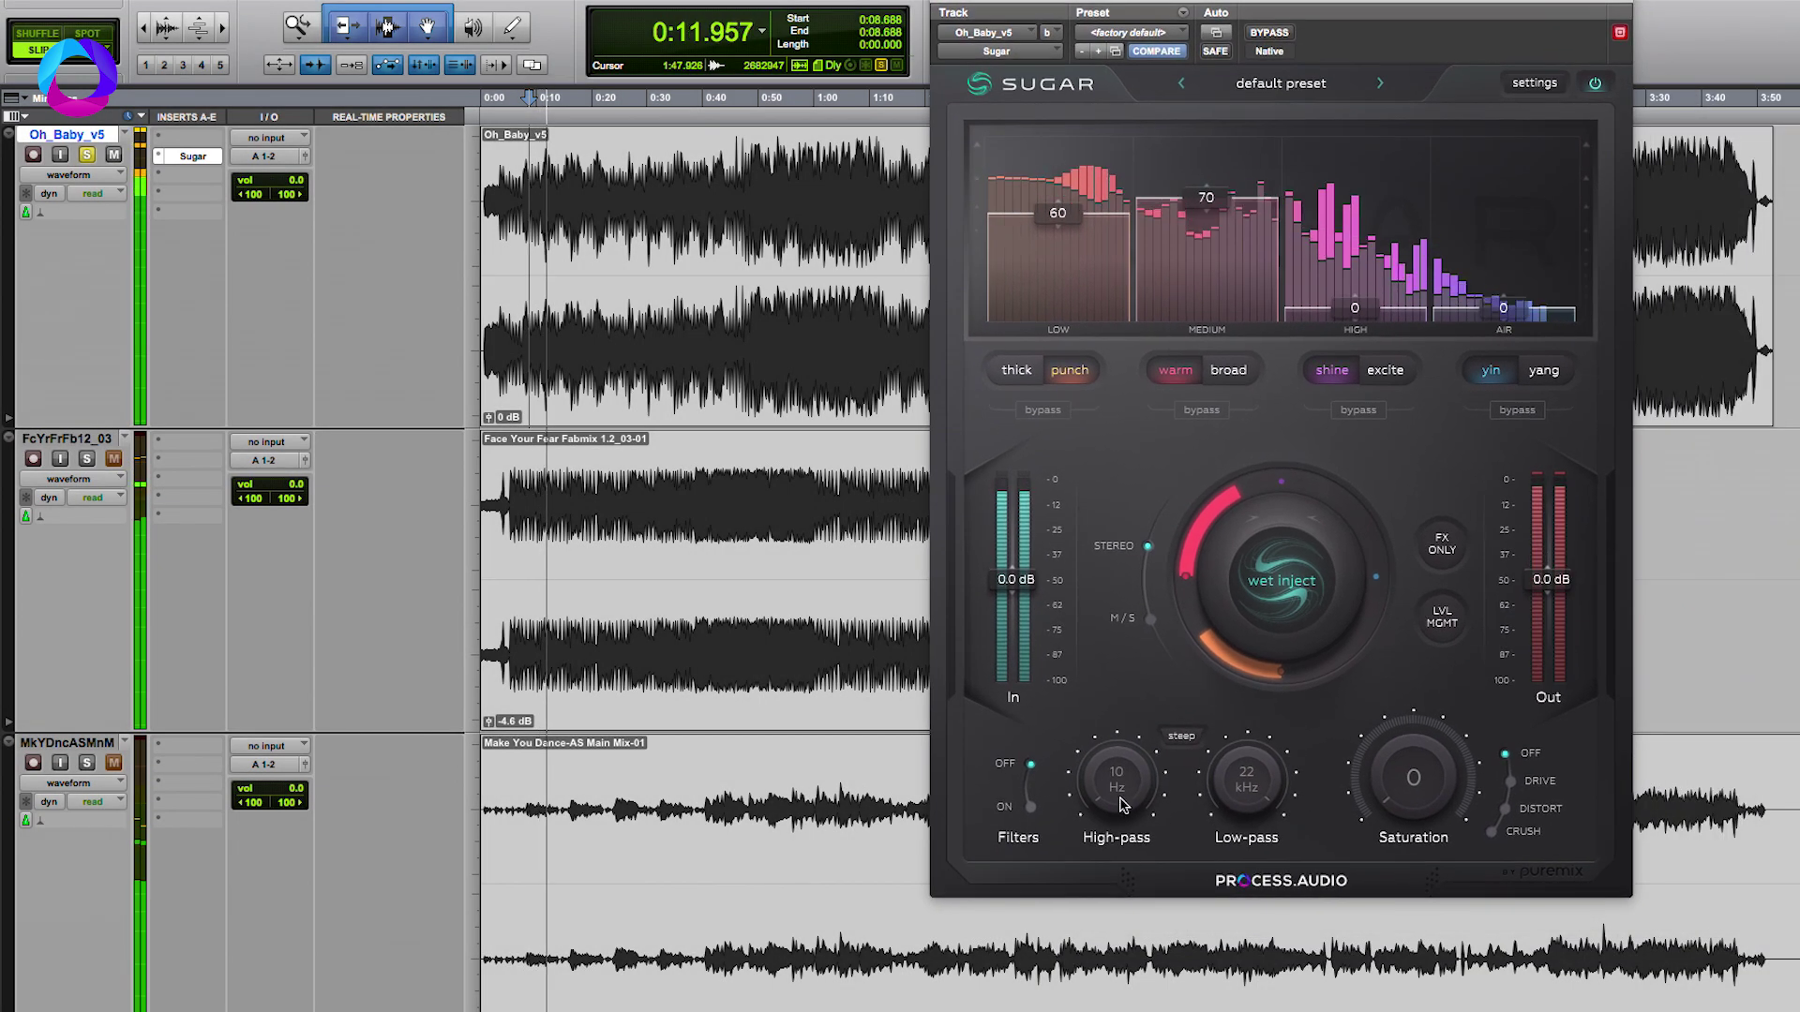
Switch on Sugar's filters and set the high-pass to 35 Hz, checking it during playback
key("space")
left_click(1032, 805)
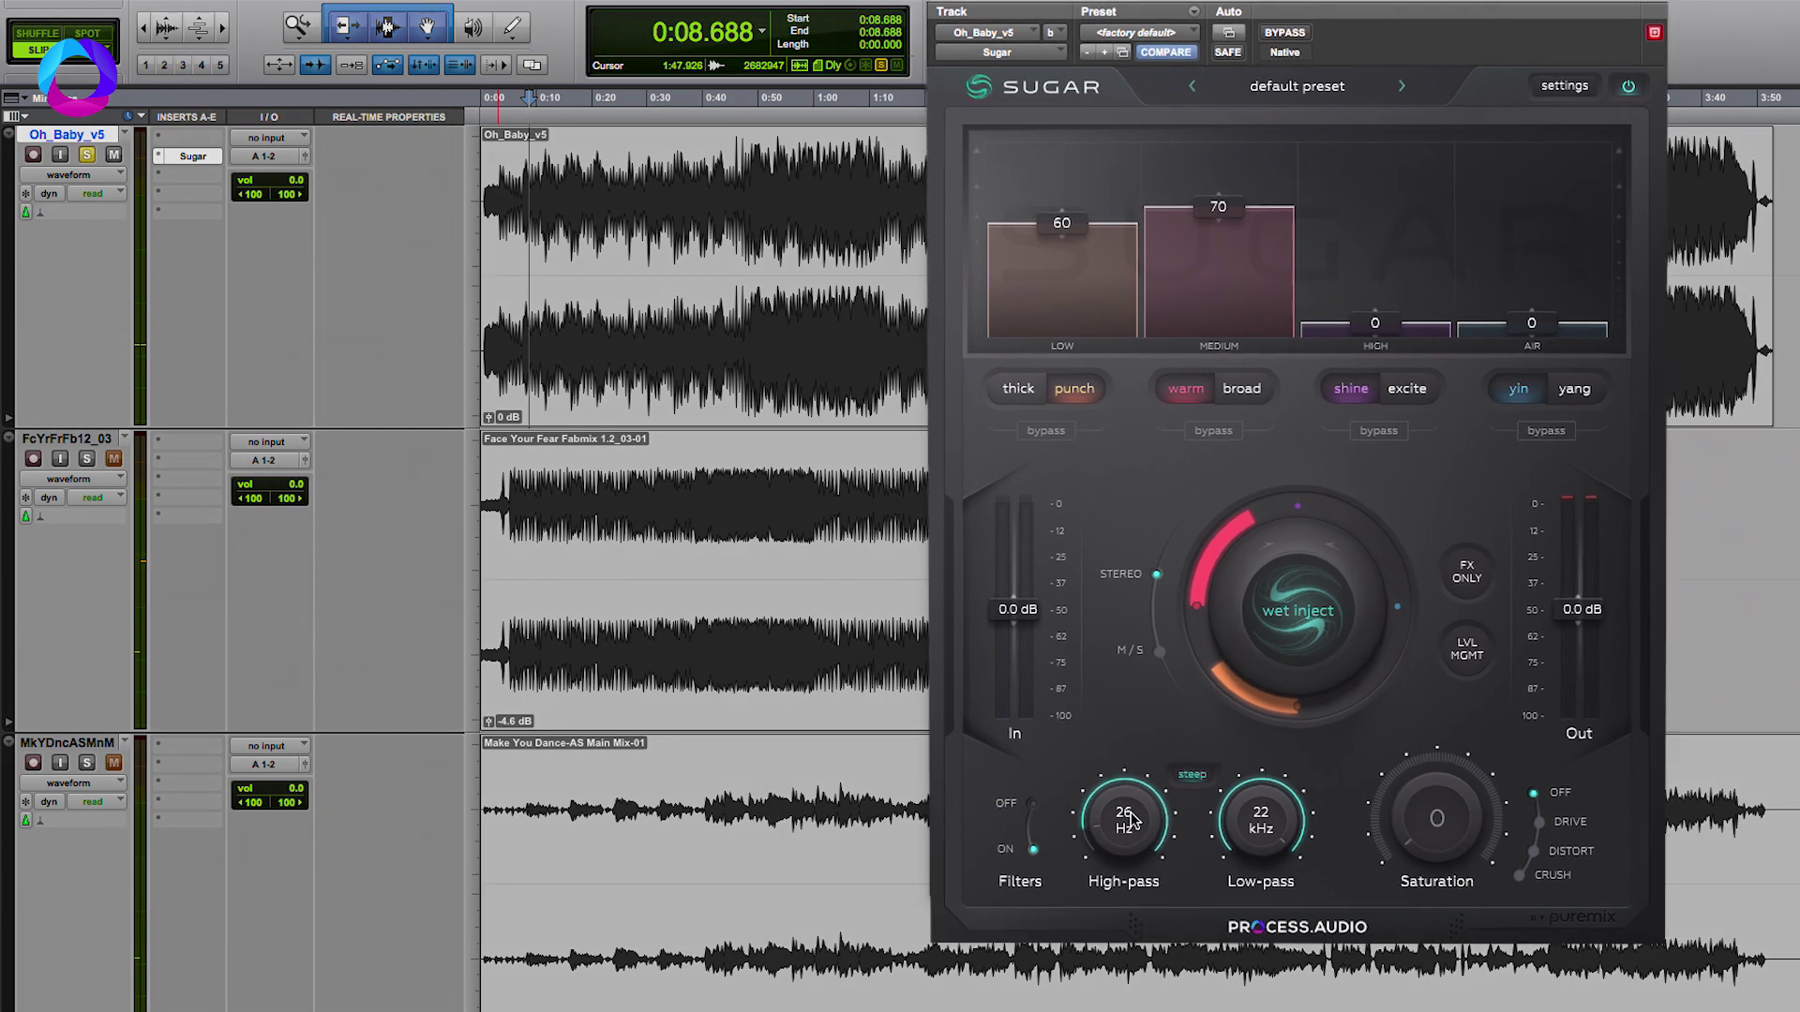
left_click_drag(1121, 781, 1125, 776)
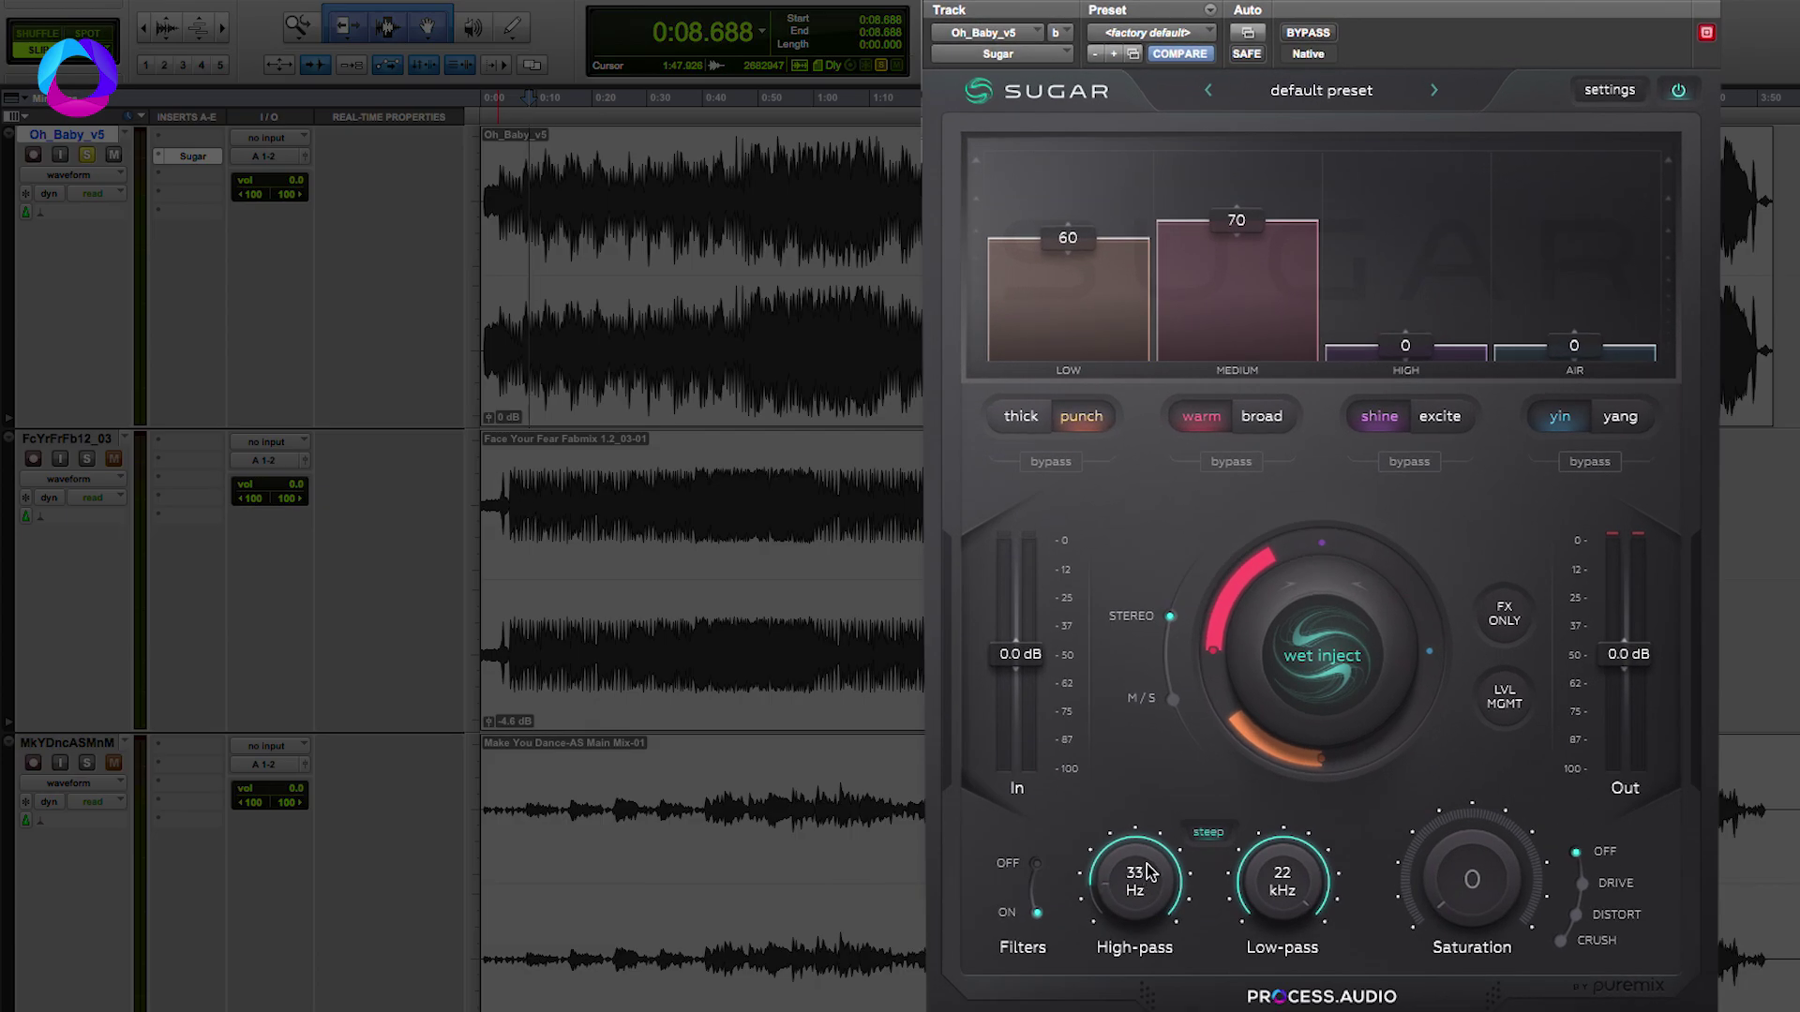
key("space")
left_click_drag(1148, 872, 1139, 891)
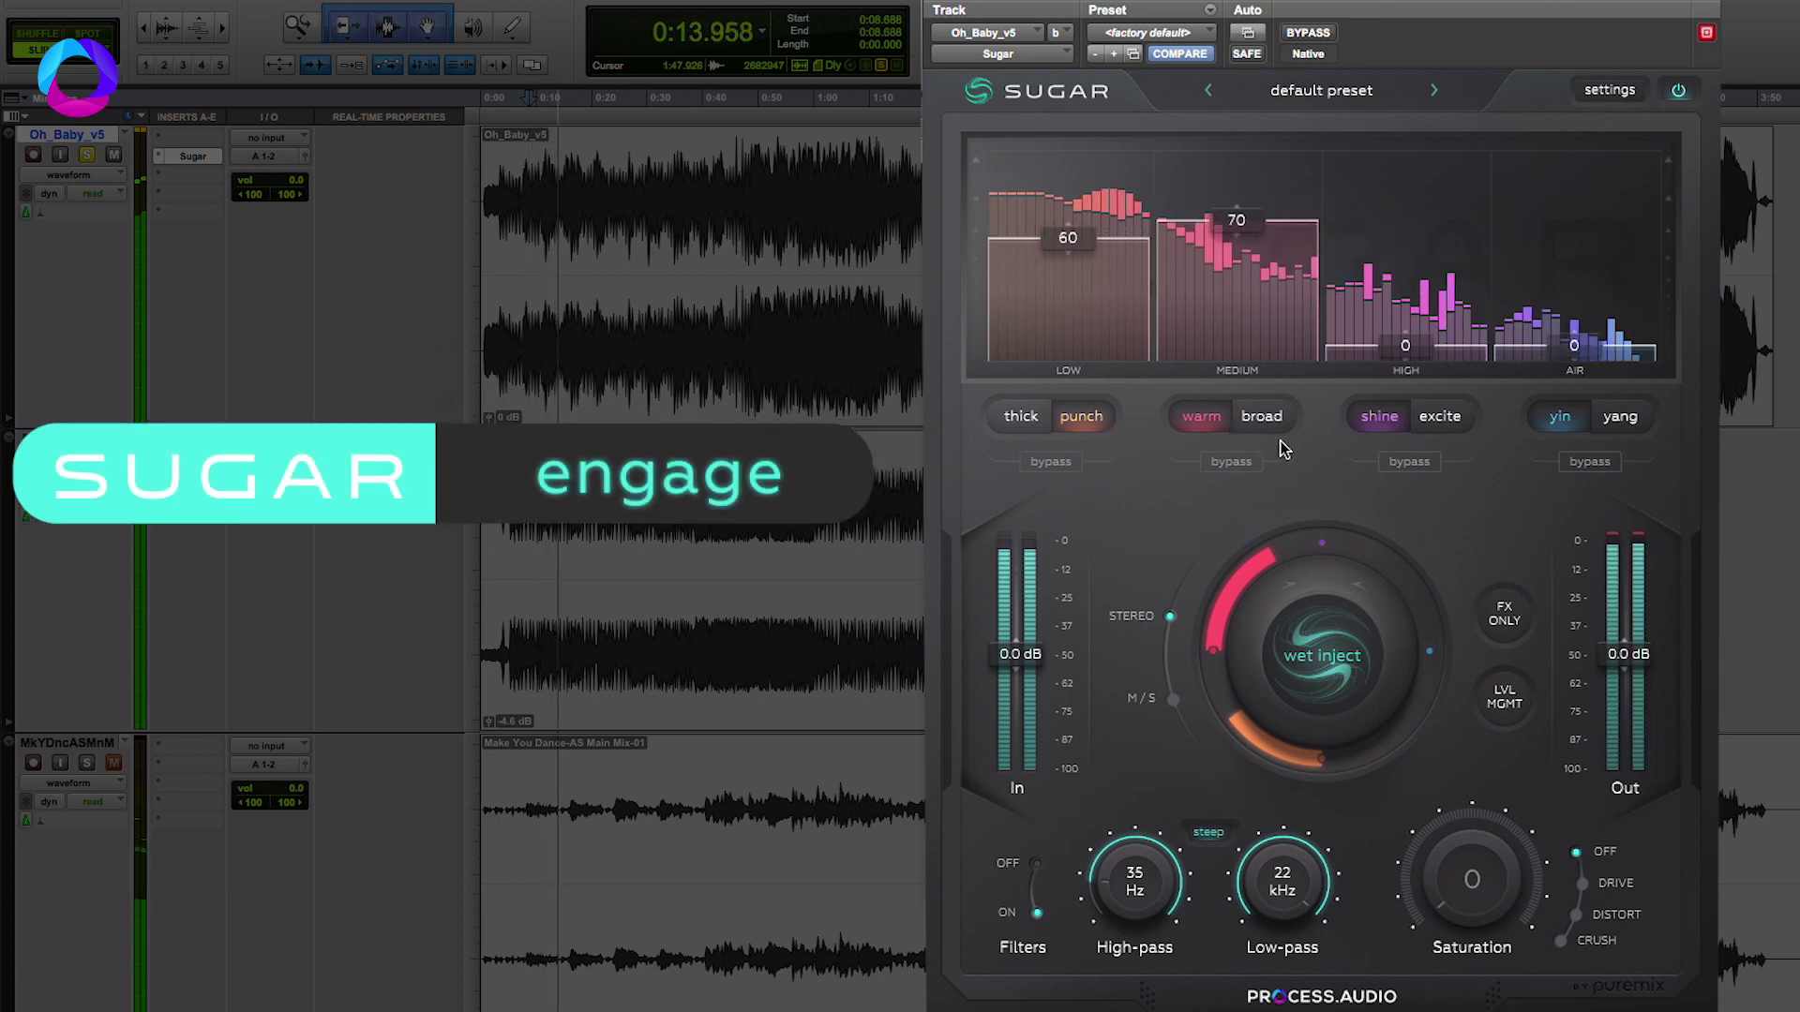
Compare the playing track with the whole Sugar plug-in bypassed and engaged, leaving it engaged and playback stopped
left_click(1679, 92)
left_click(1678, 92)
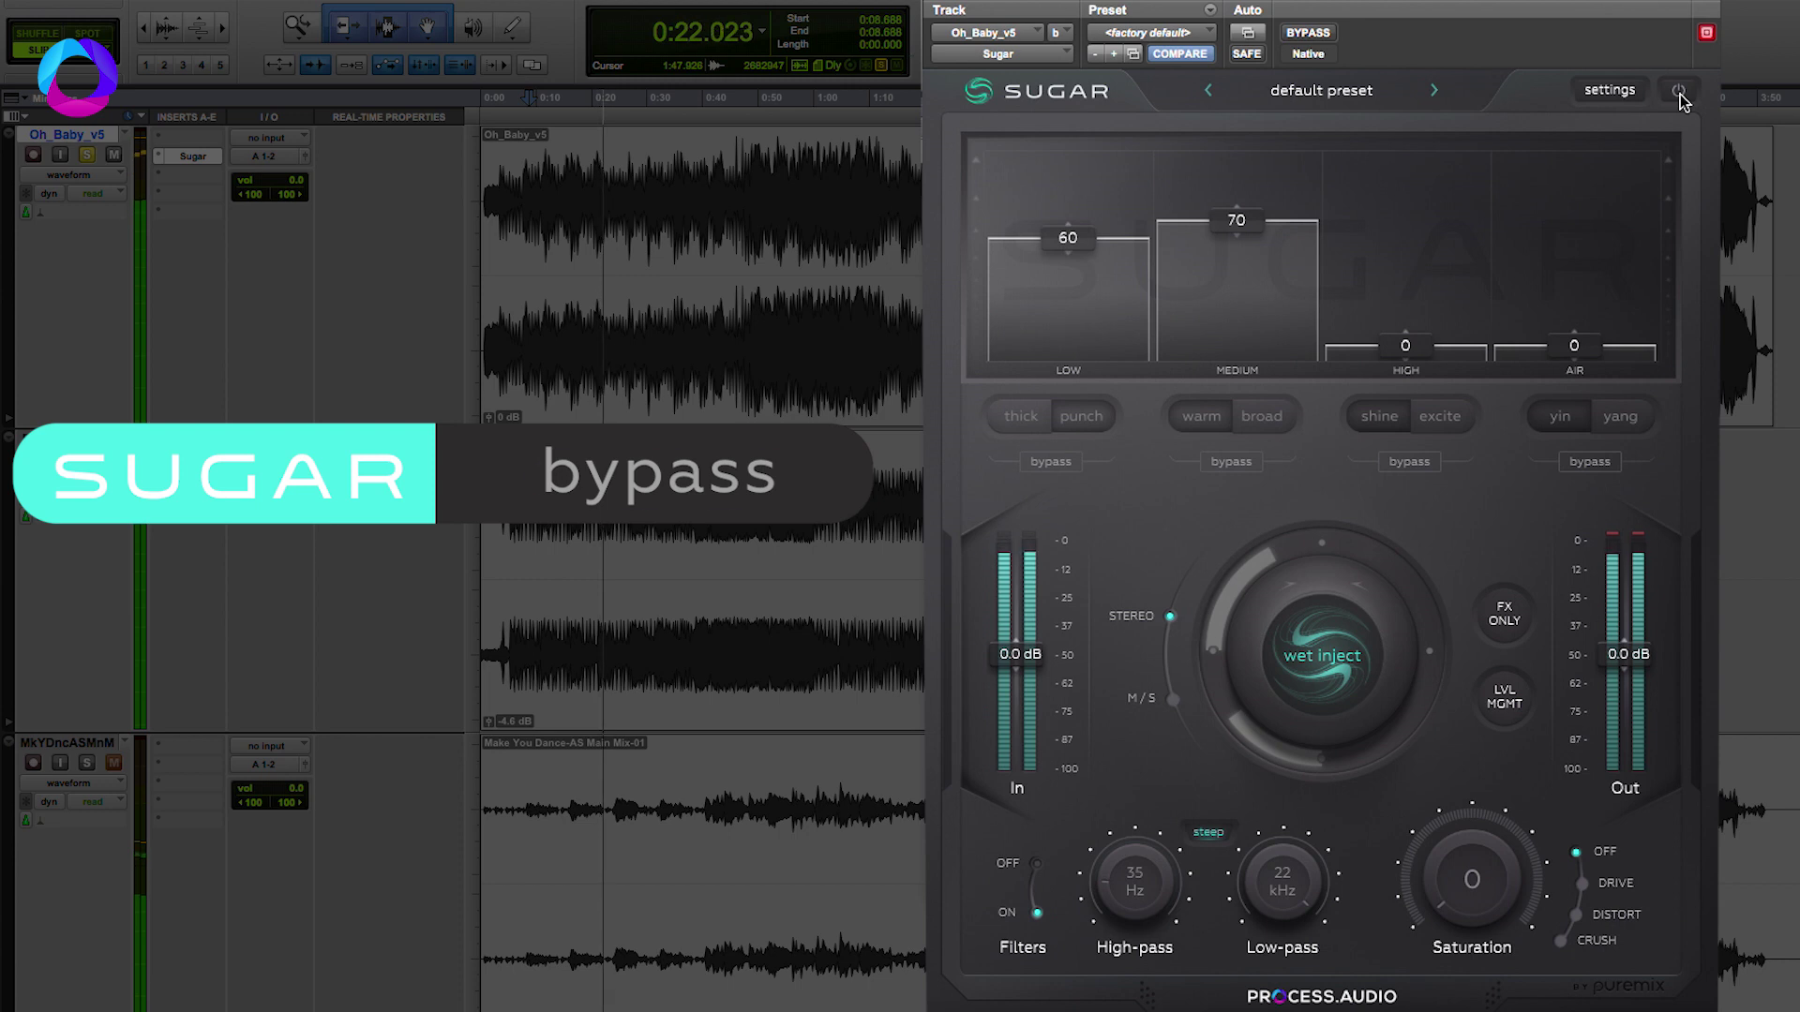
left_click(1679, 92)
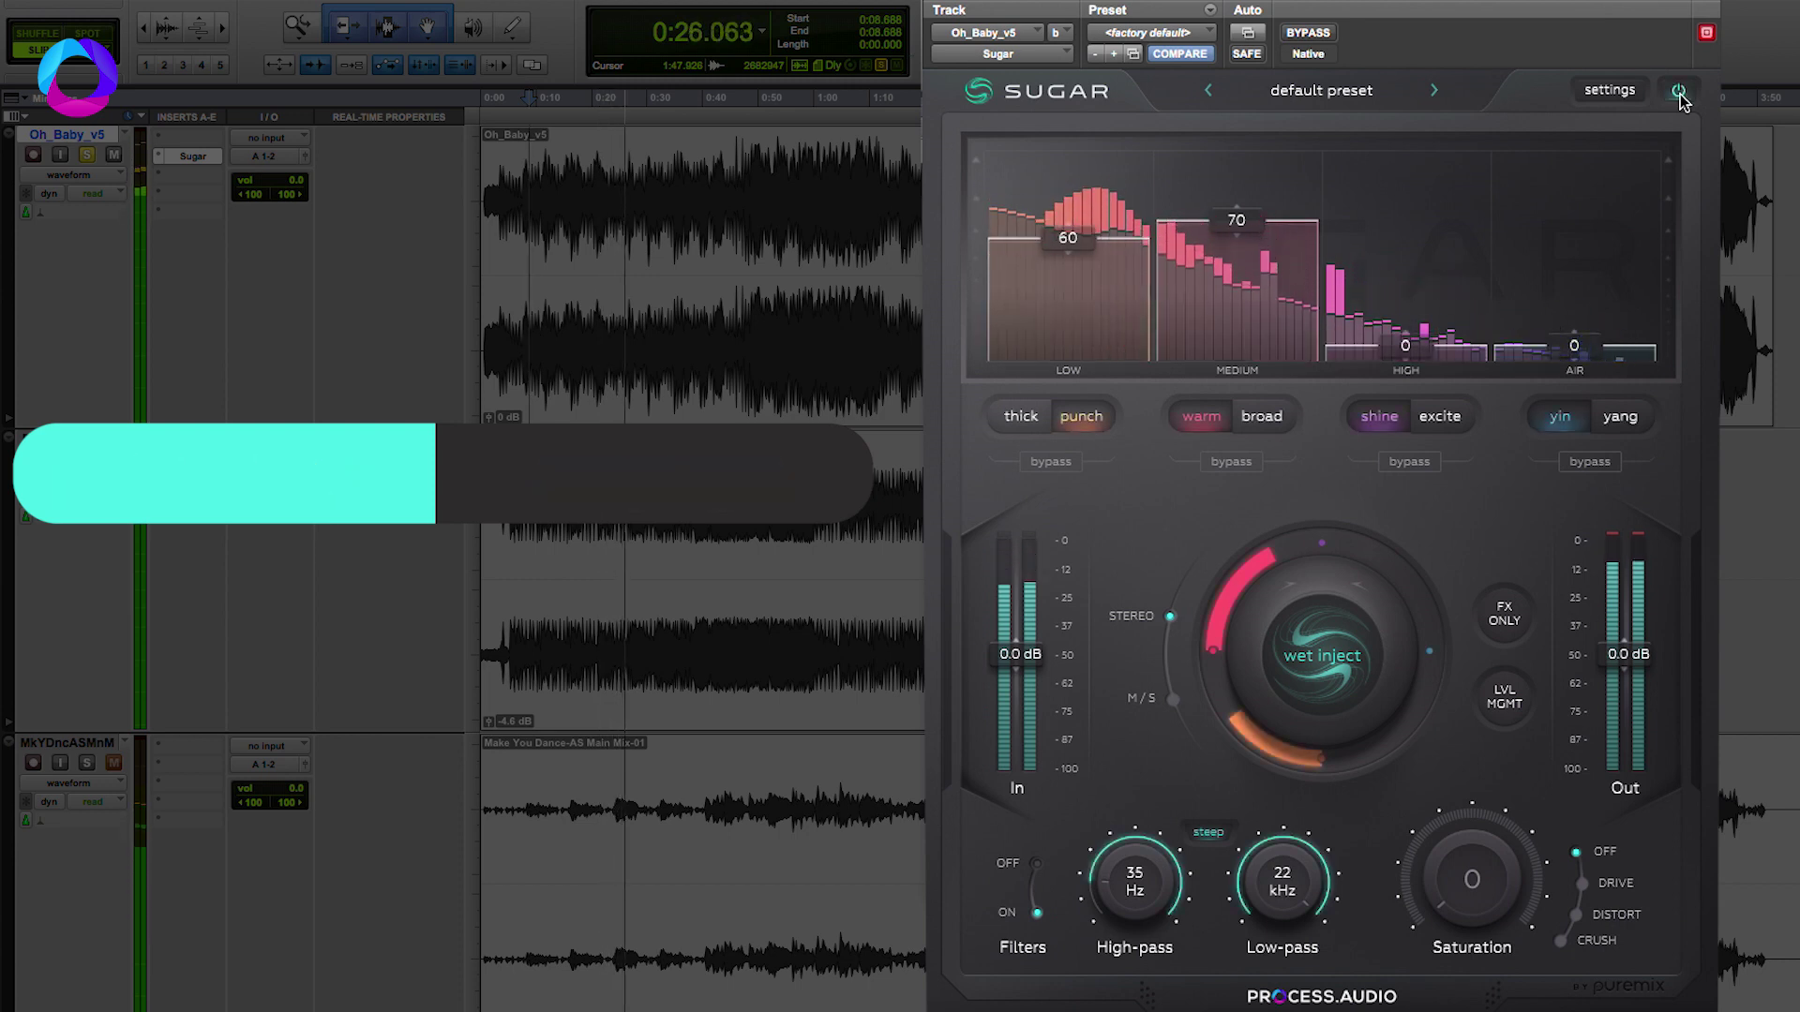
key("space")
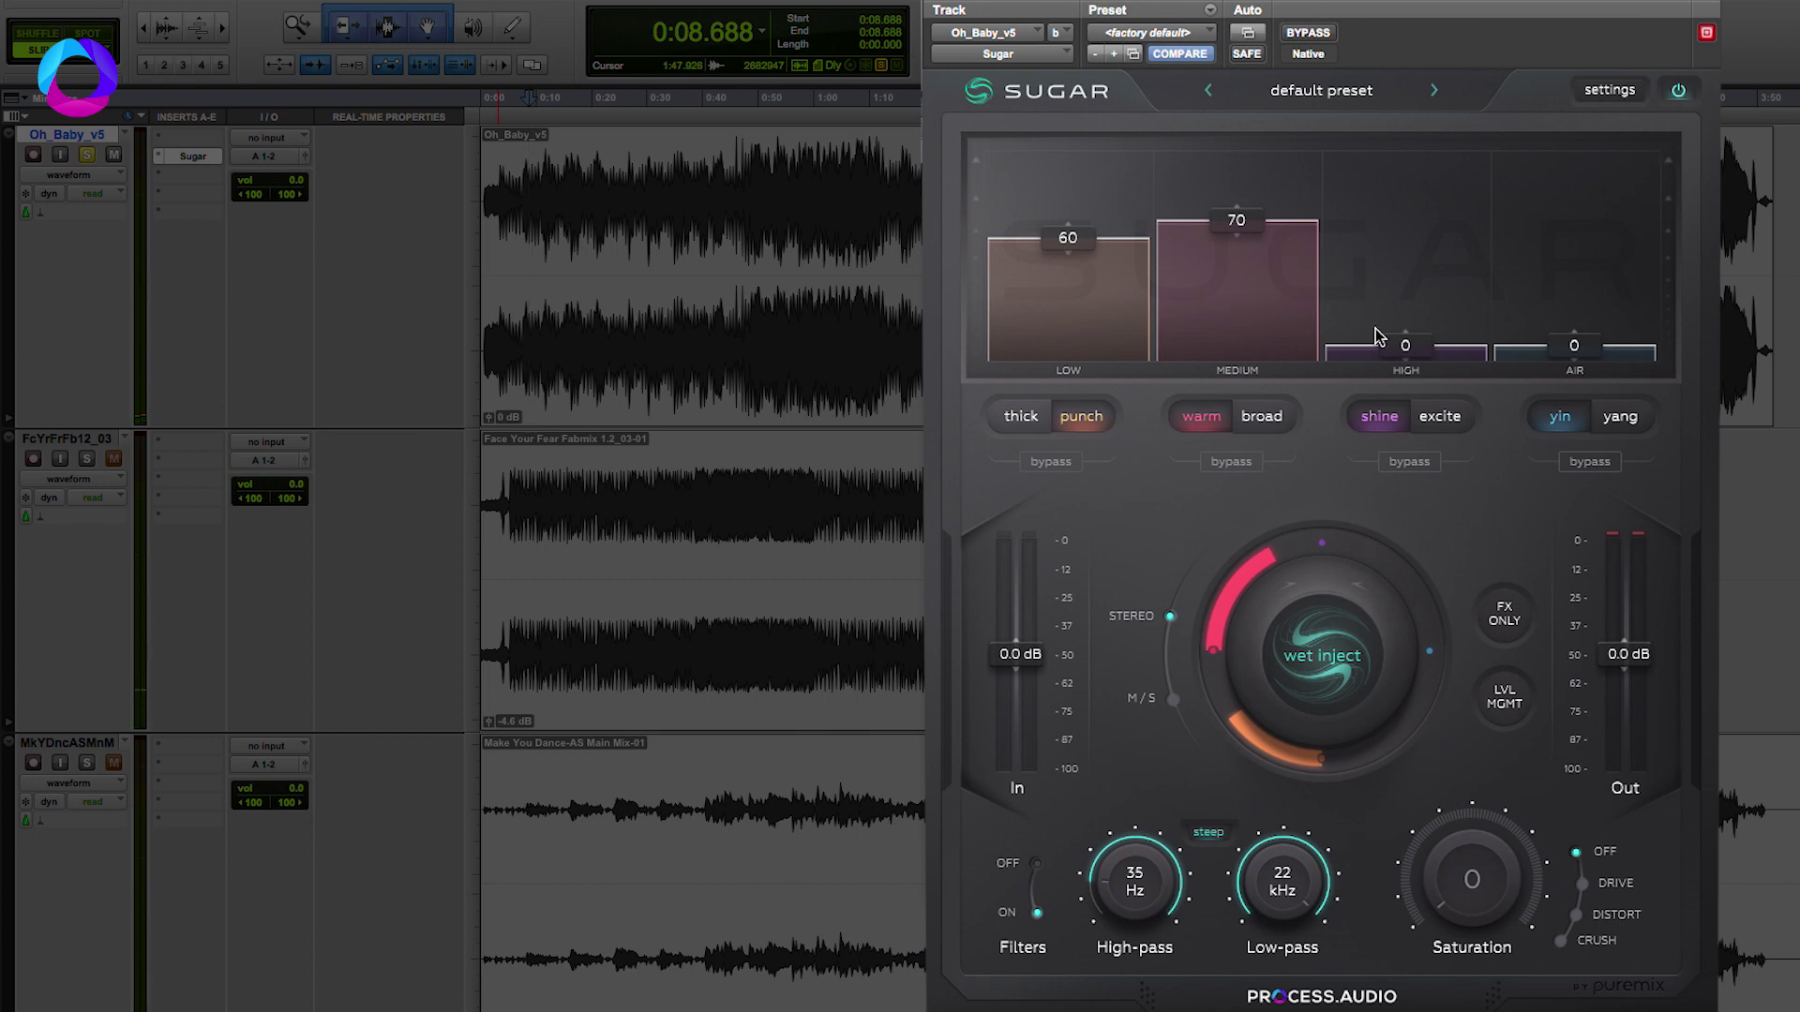
Raise the Air band to 41 while the track plays, bypassing the band briefly to compare
key("space")
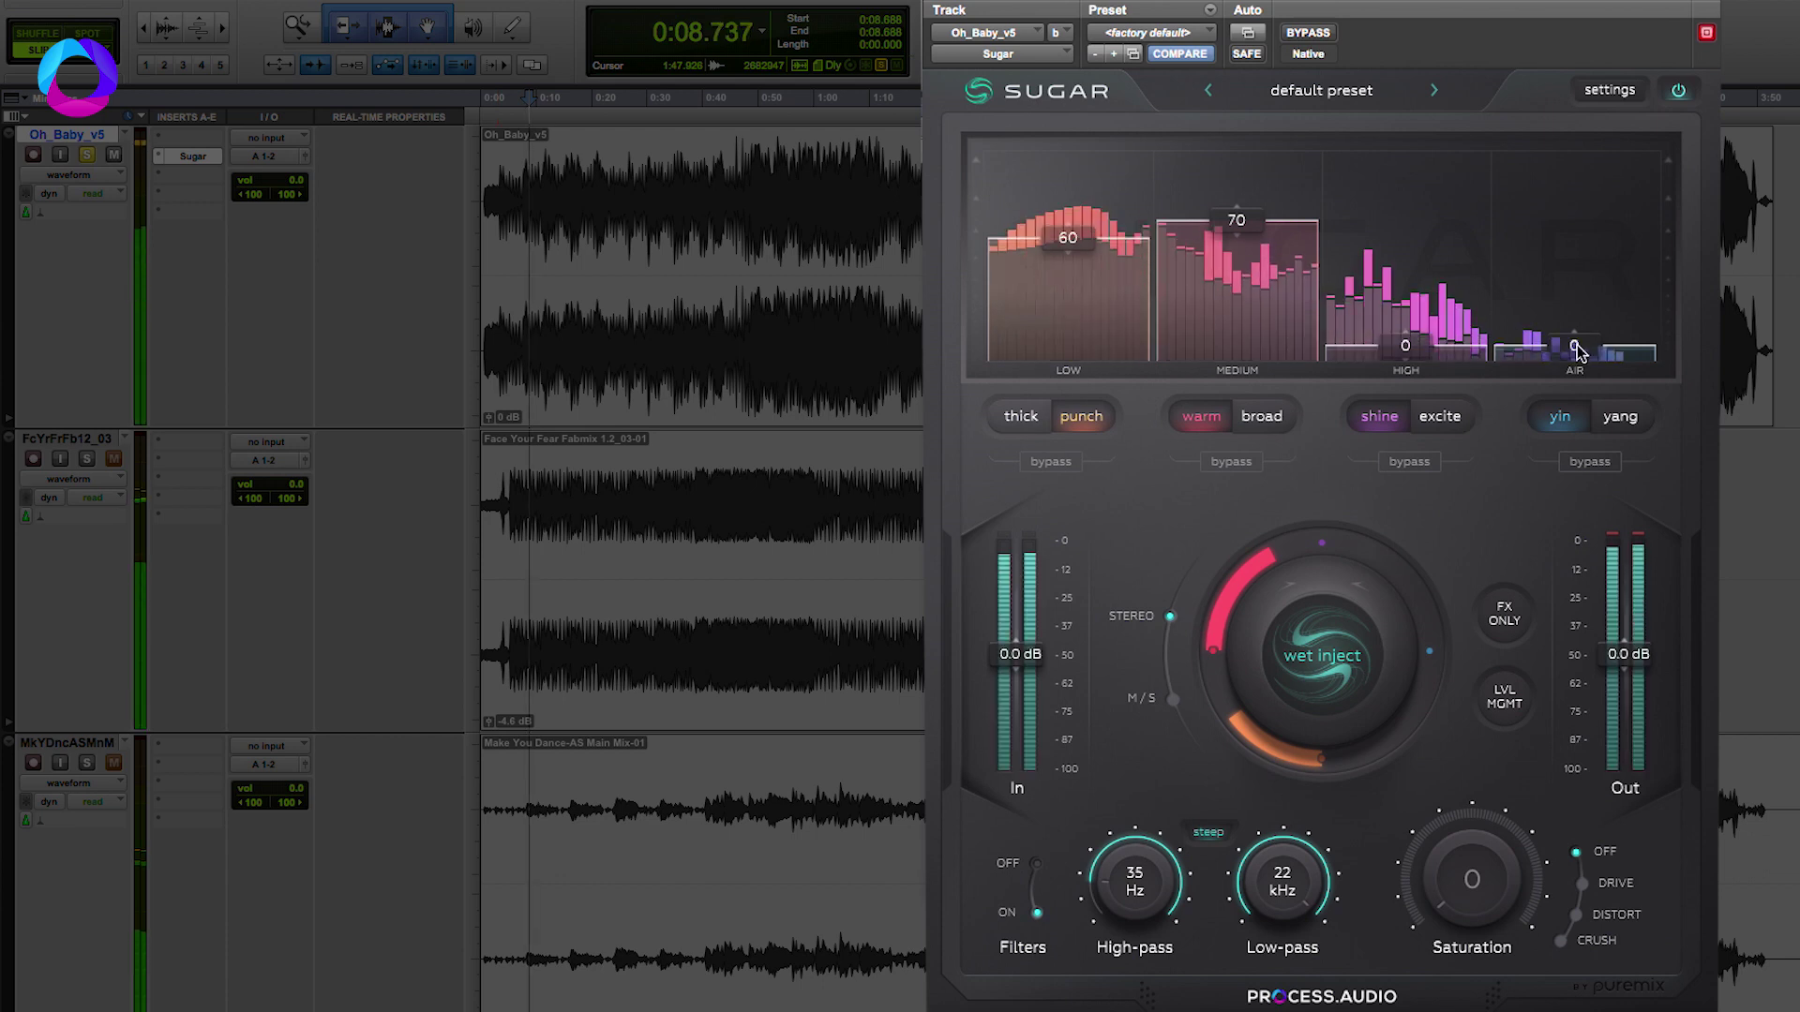
left_click_drag(1586, 260, 1586, 223)
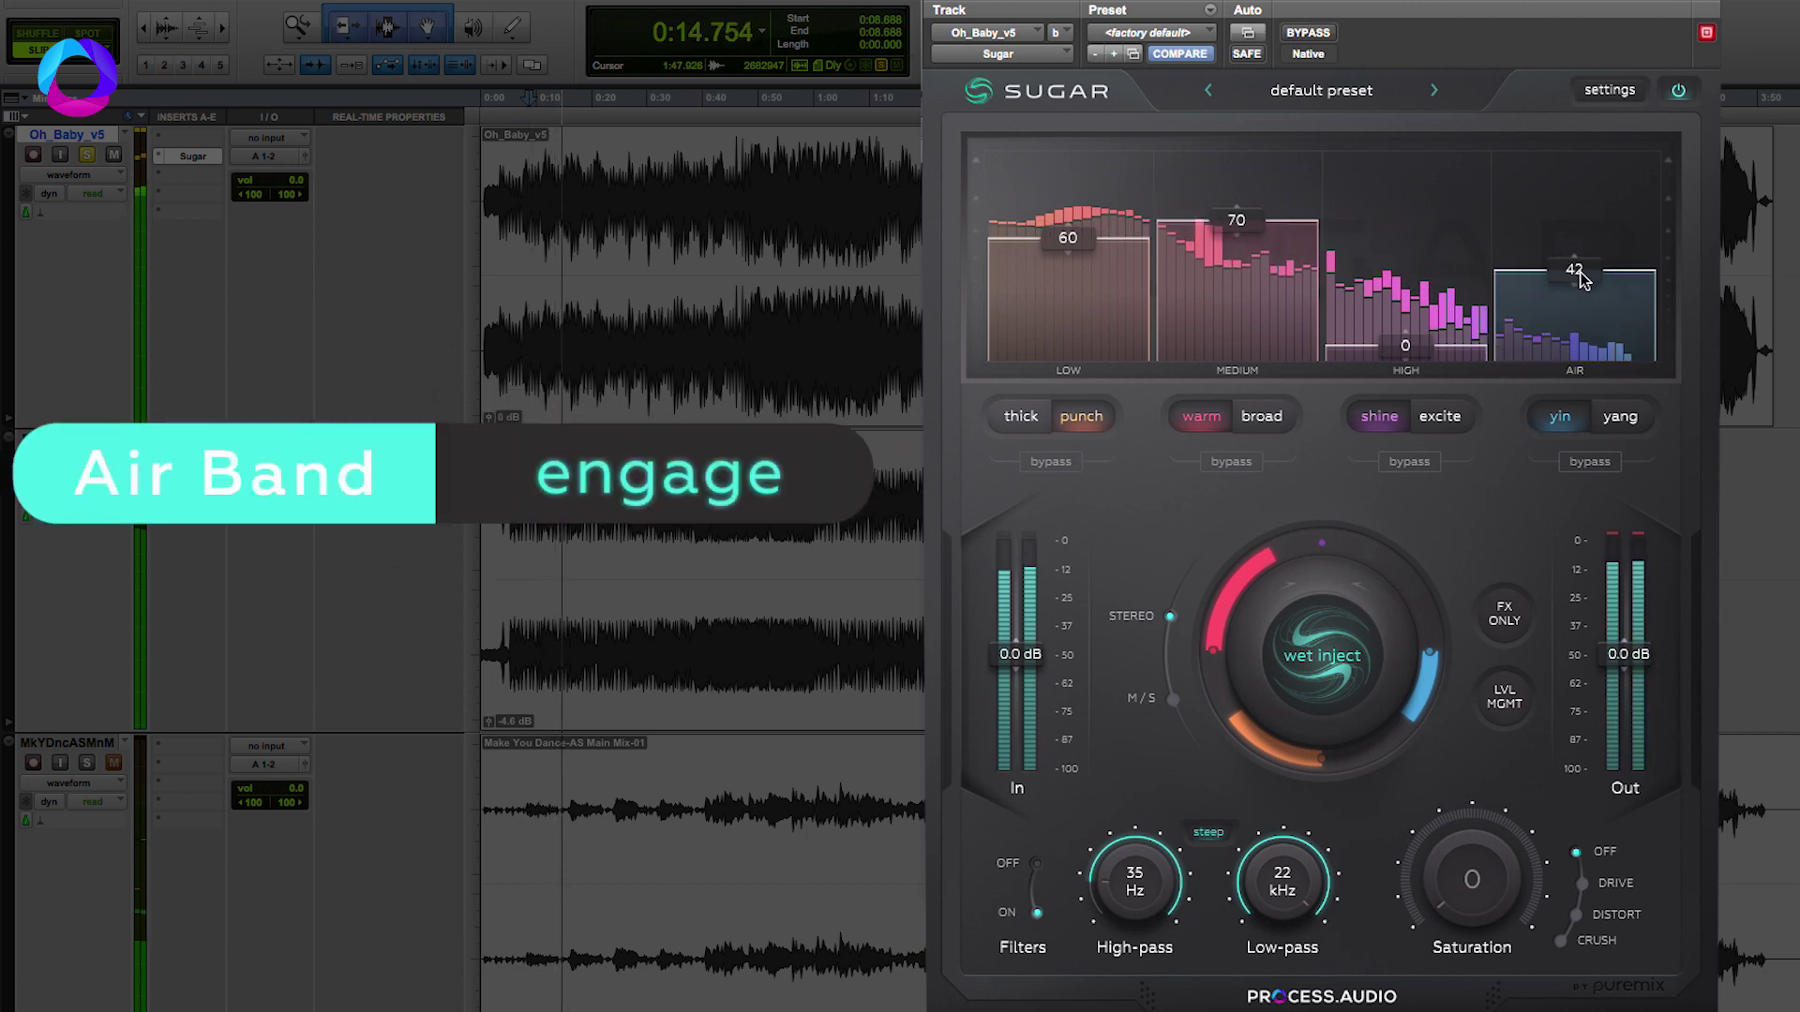
left_click(1587, 462)
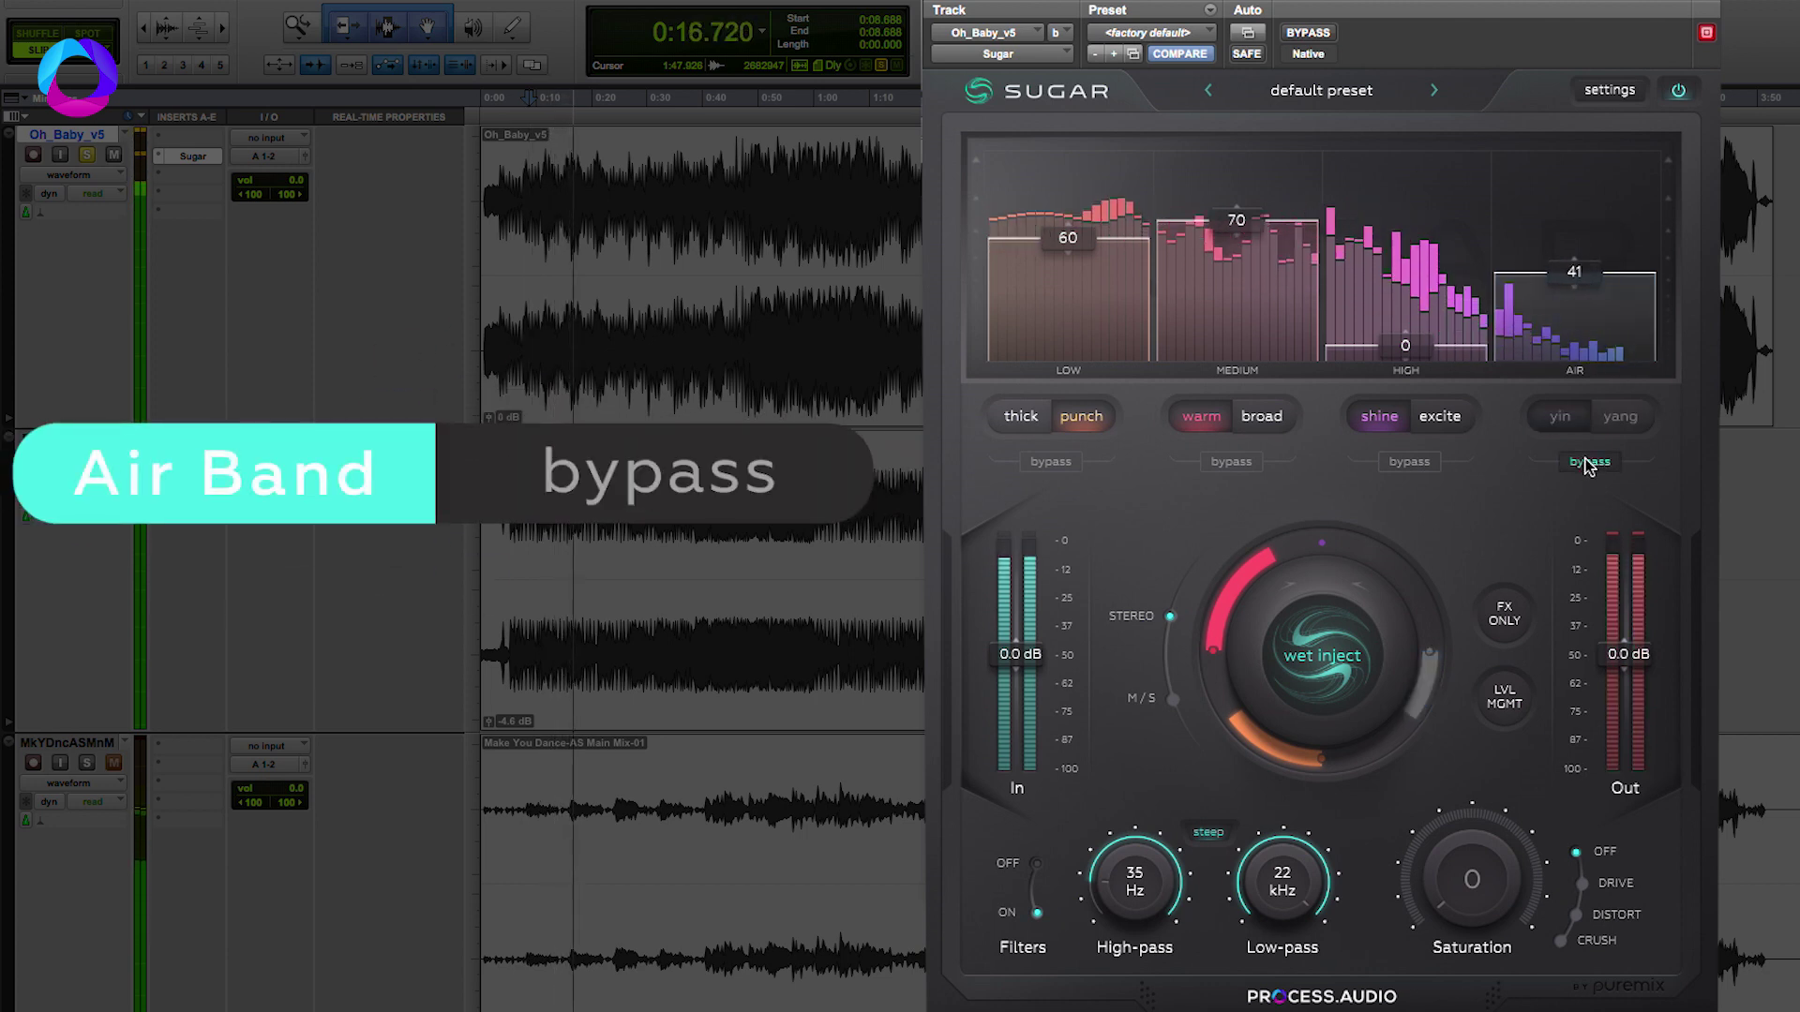
left_click(1590, 463)
key("space")
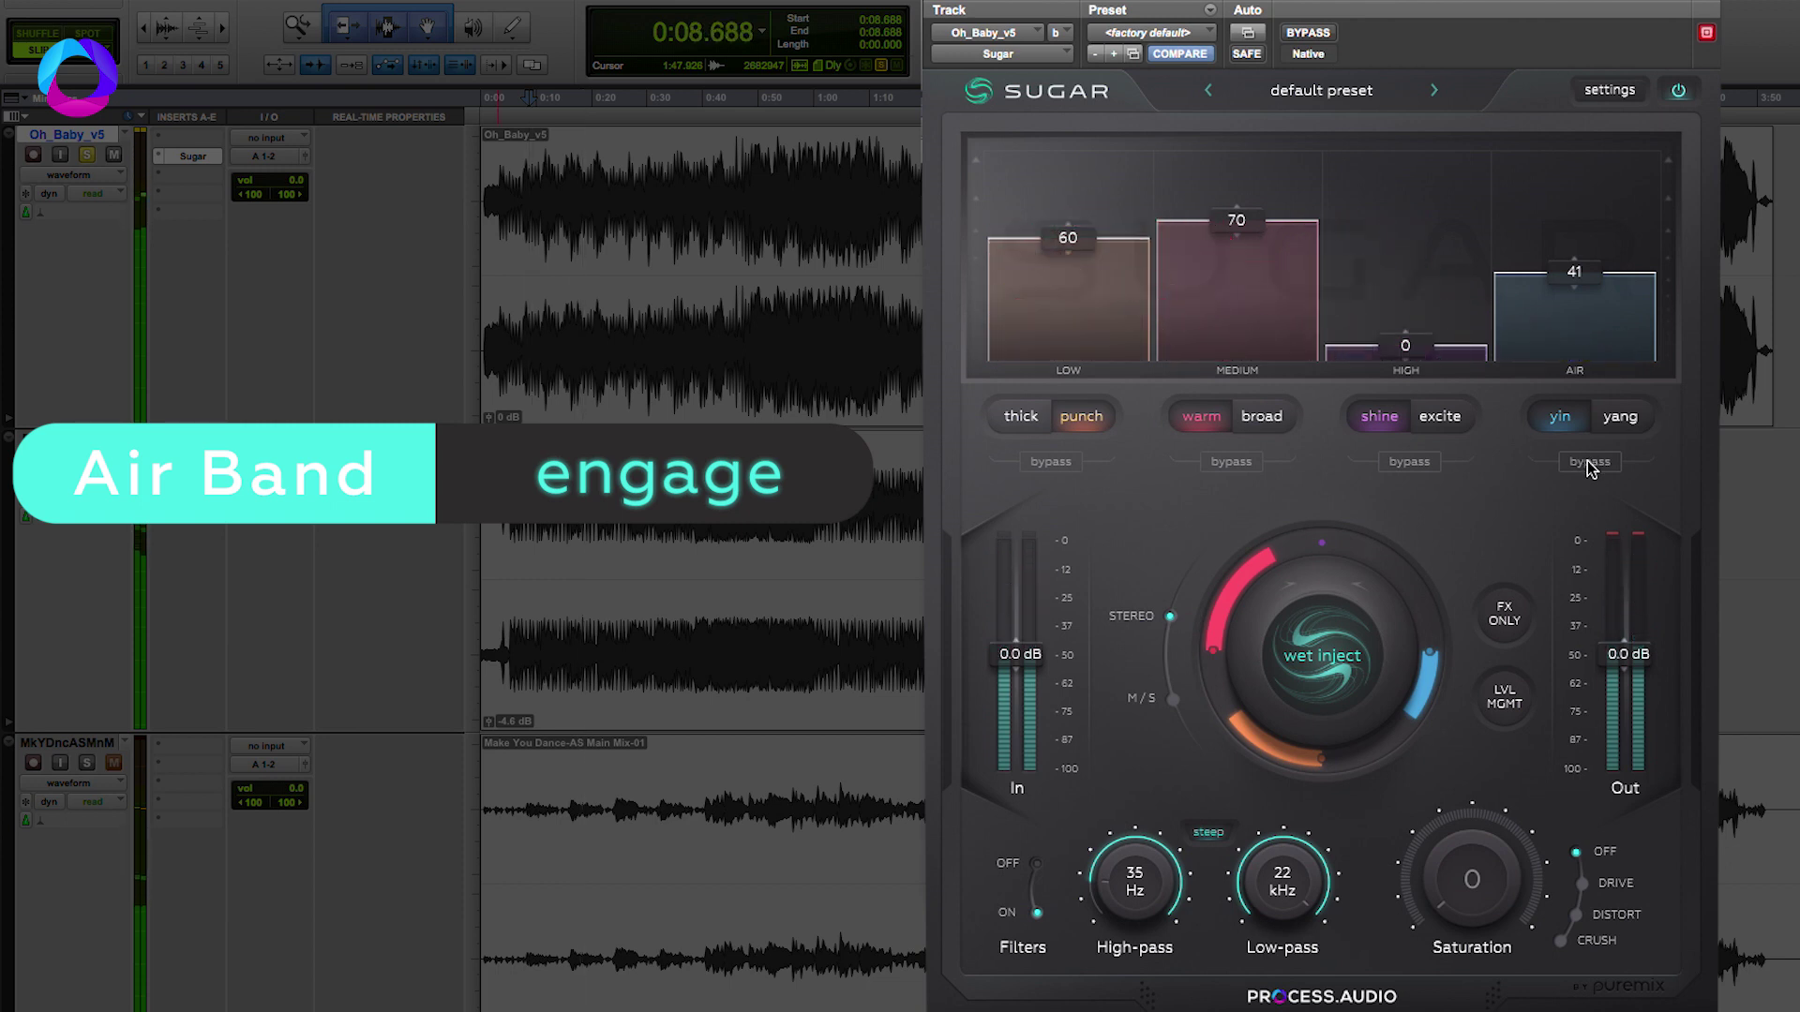
Replay the passage from about 0:11.087 with the Air band alternately bypassed and engaged, ending with it engaged
left_click(1589, 463)
key("space")
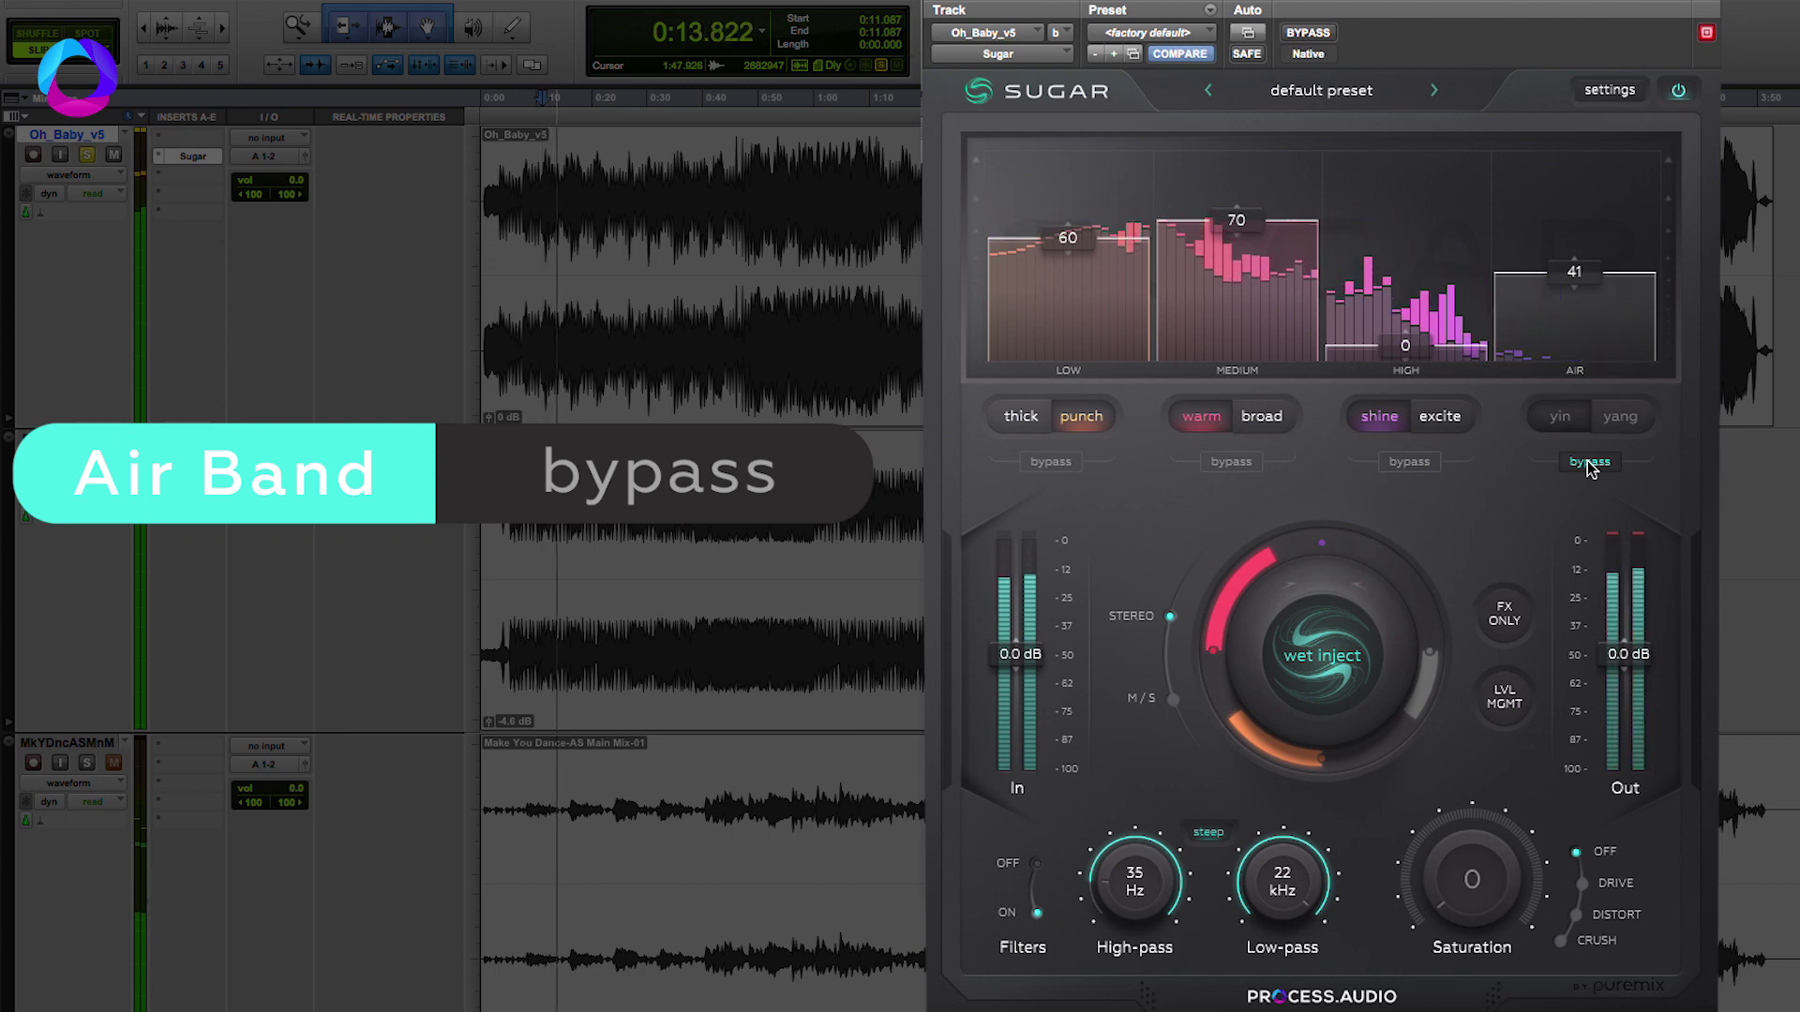
key("space")
left_click(1590, 463)
key("space")
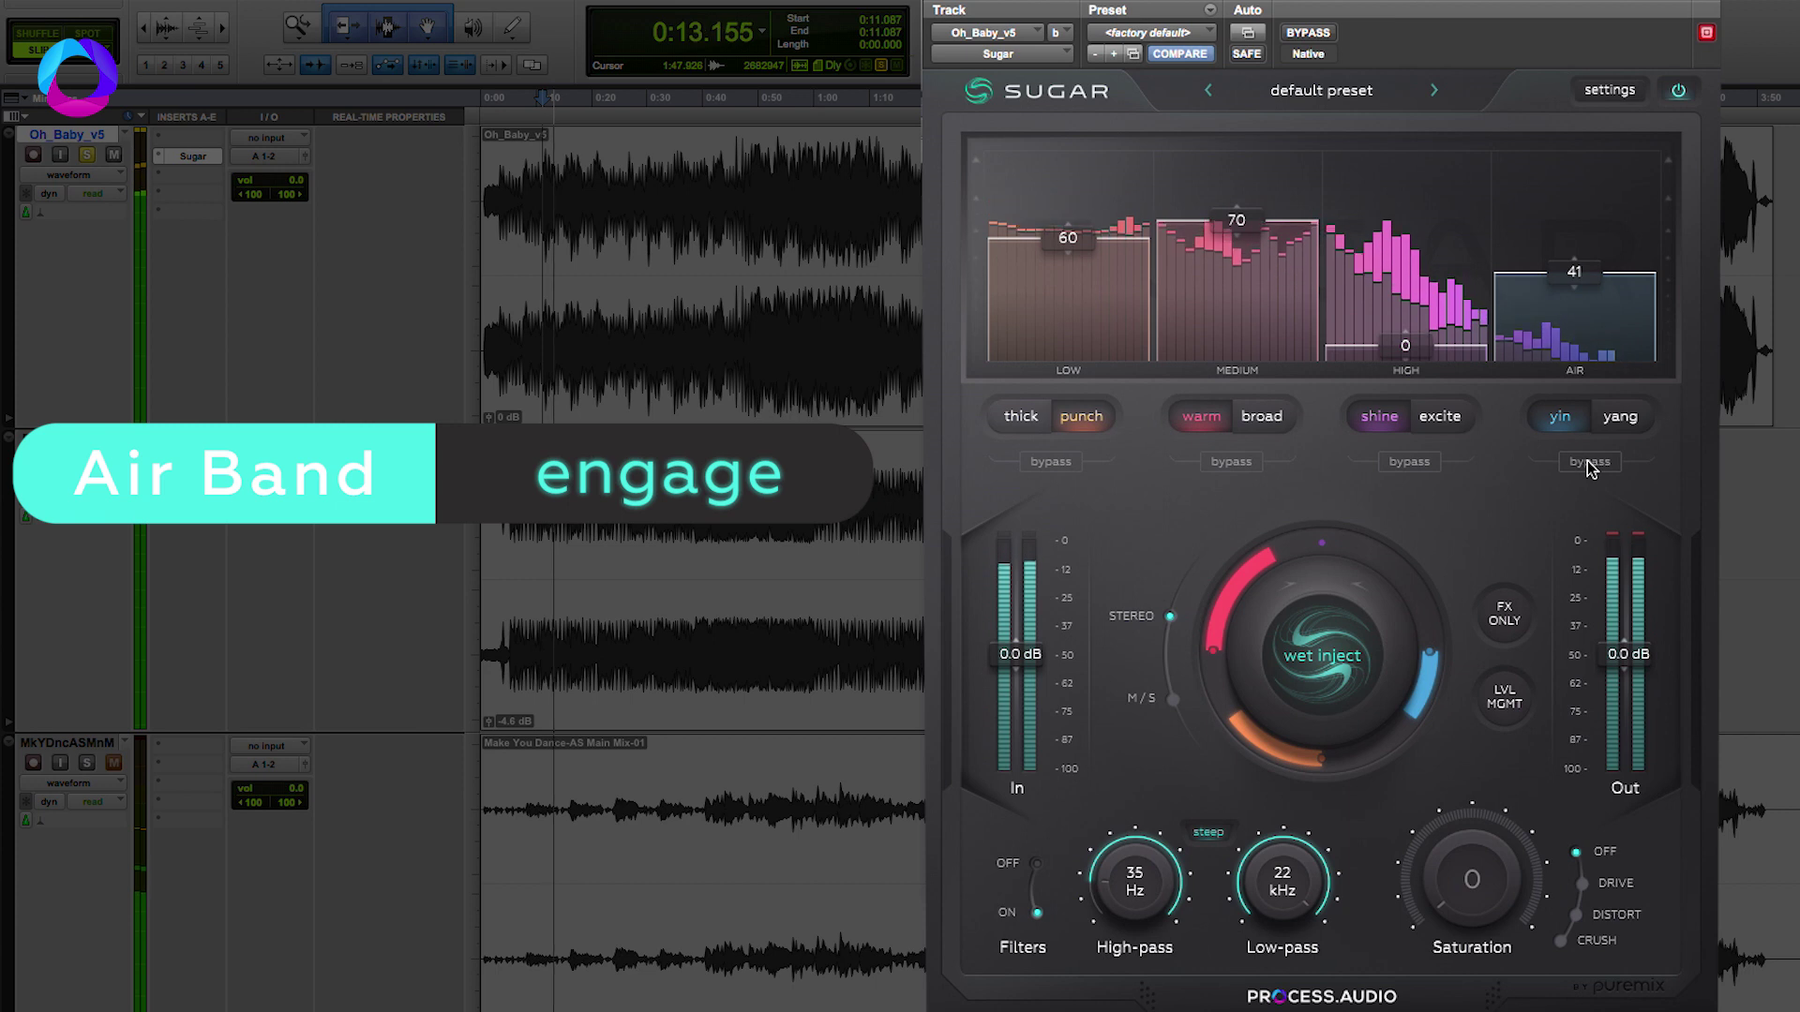
key("space")
left_click(1590, 463)
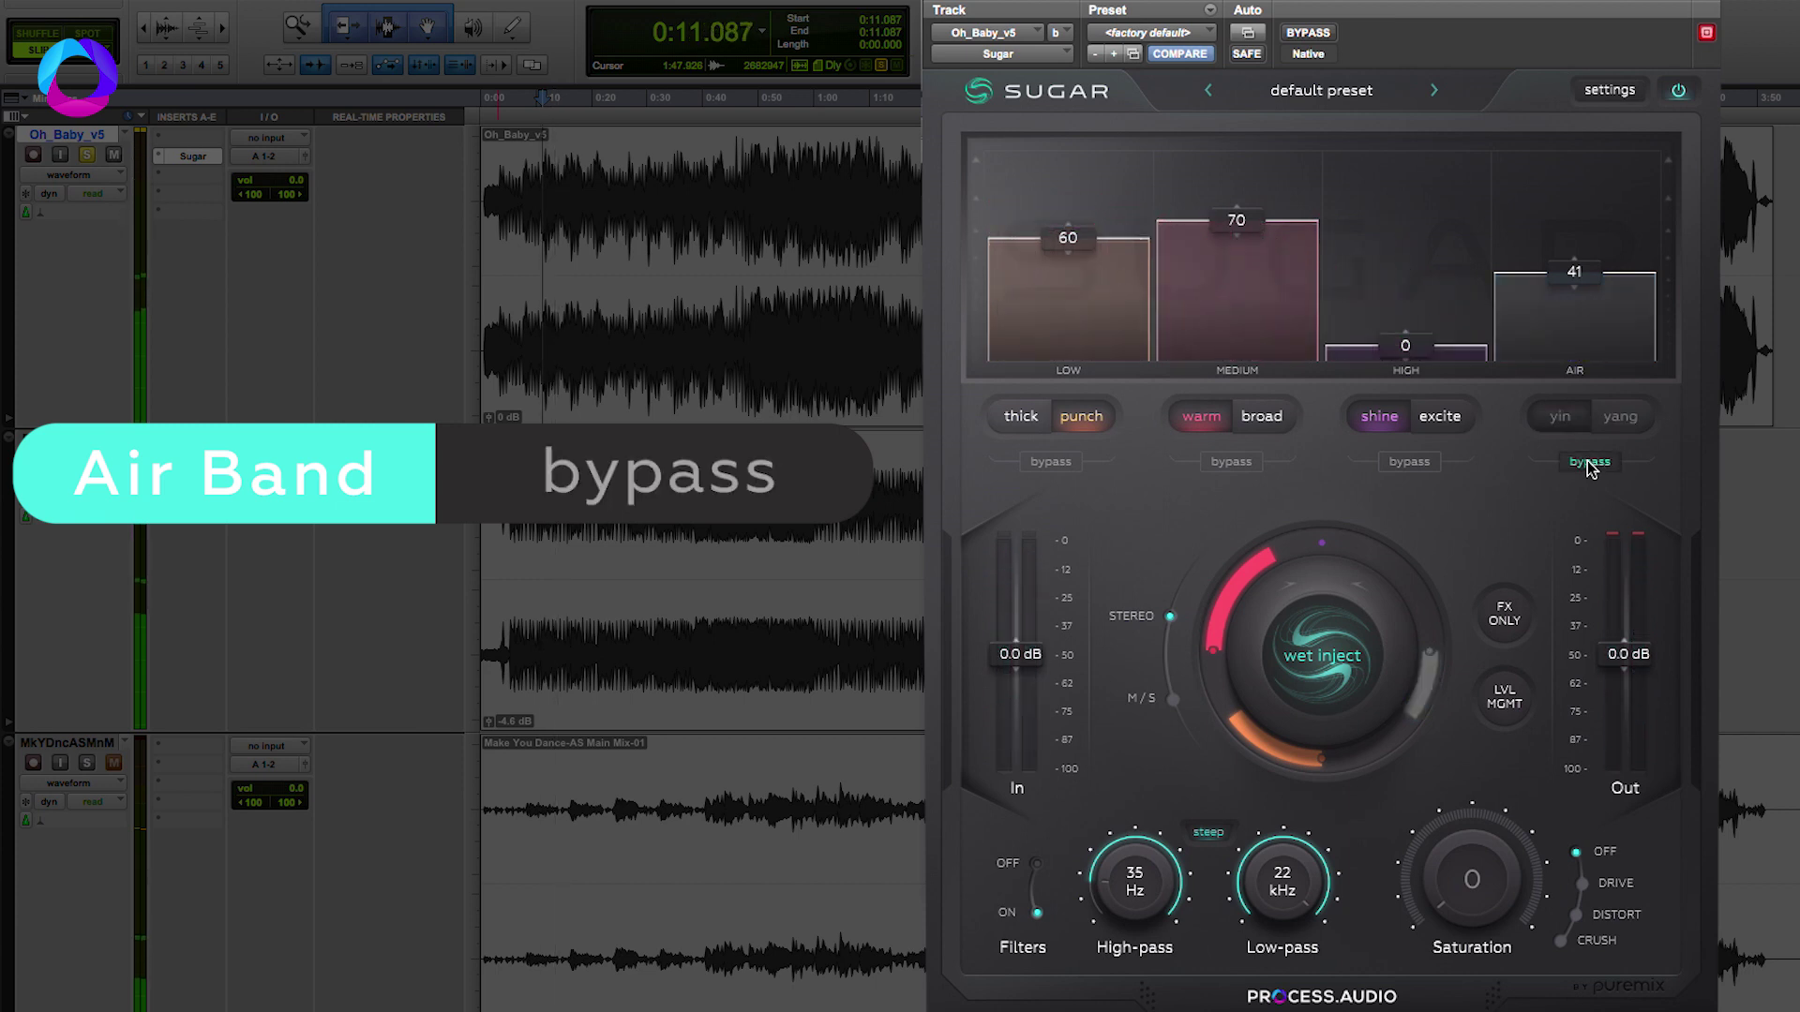
key("space")
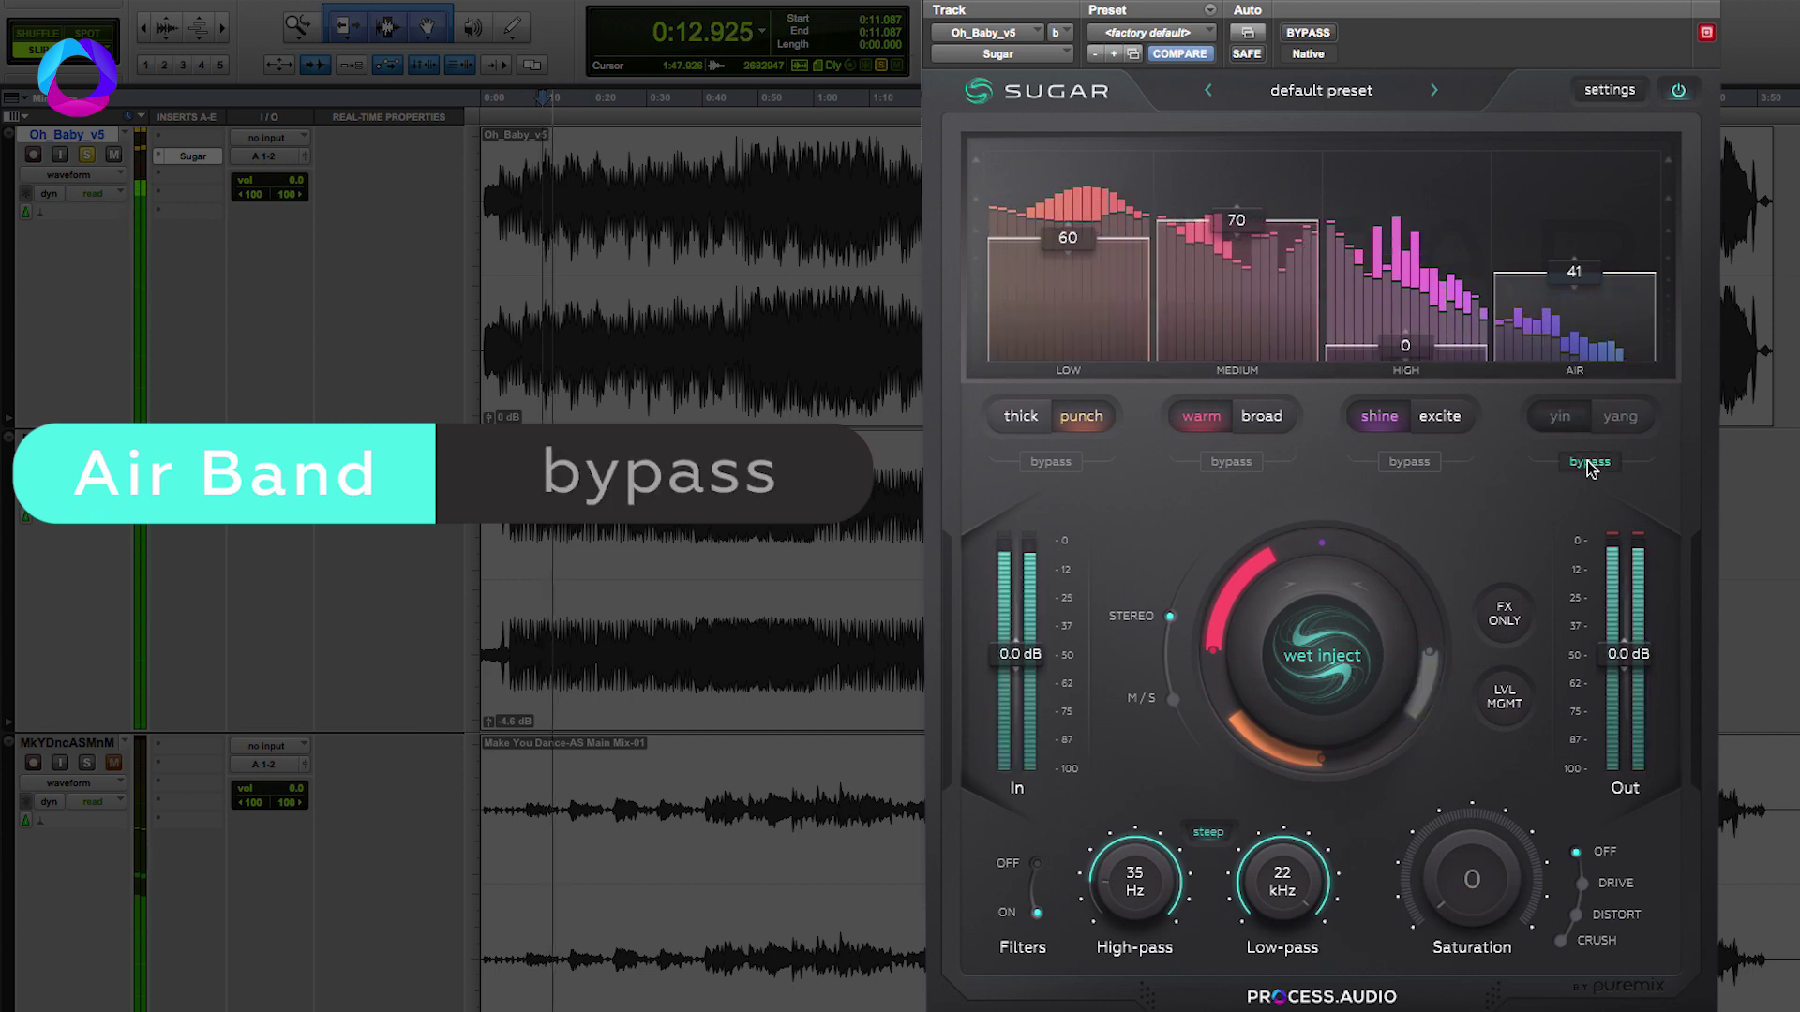
left_click(1590, 463)
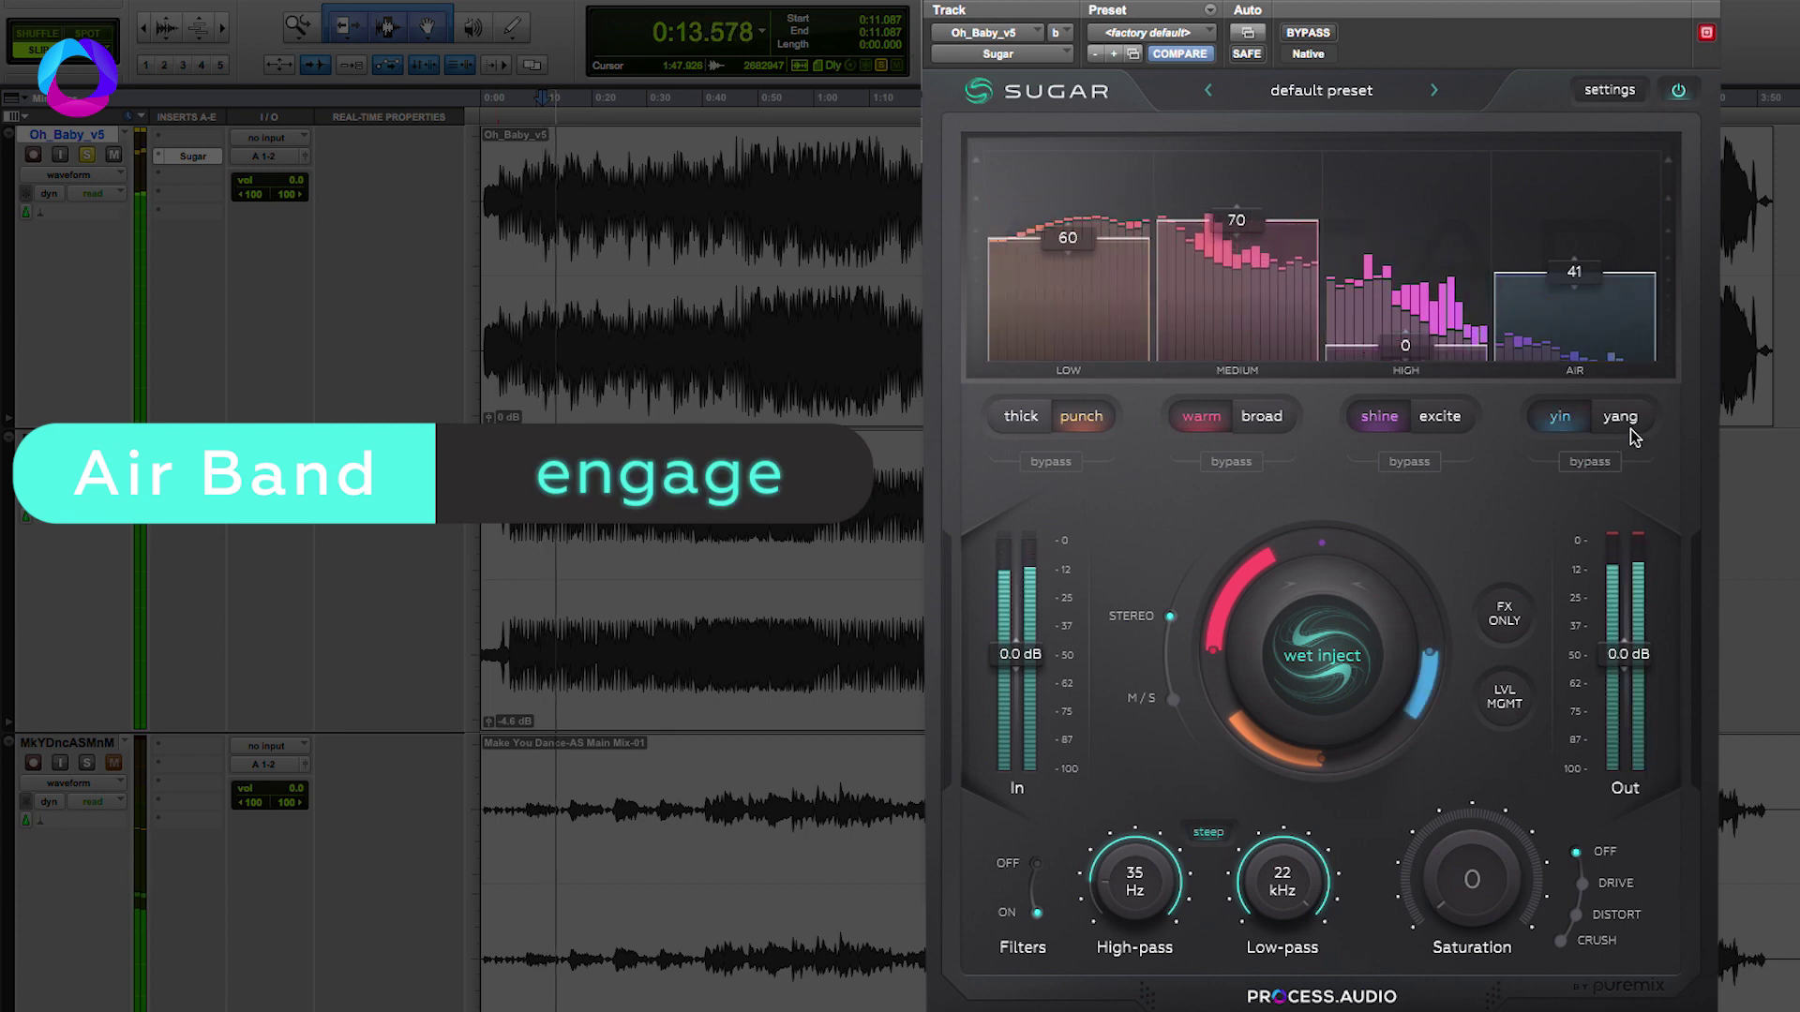
Audition the Air band's yang mode on the same passage, and switch back to yin to compare
key("space")
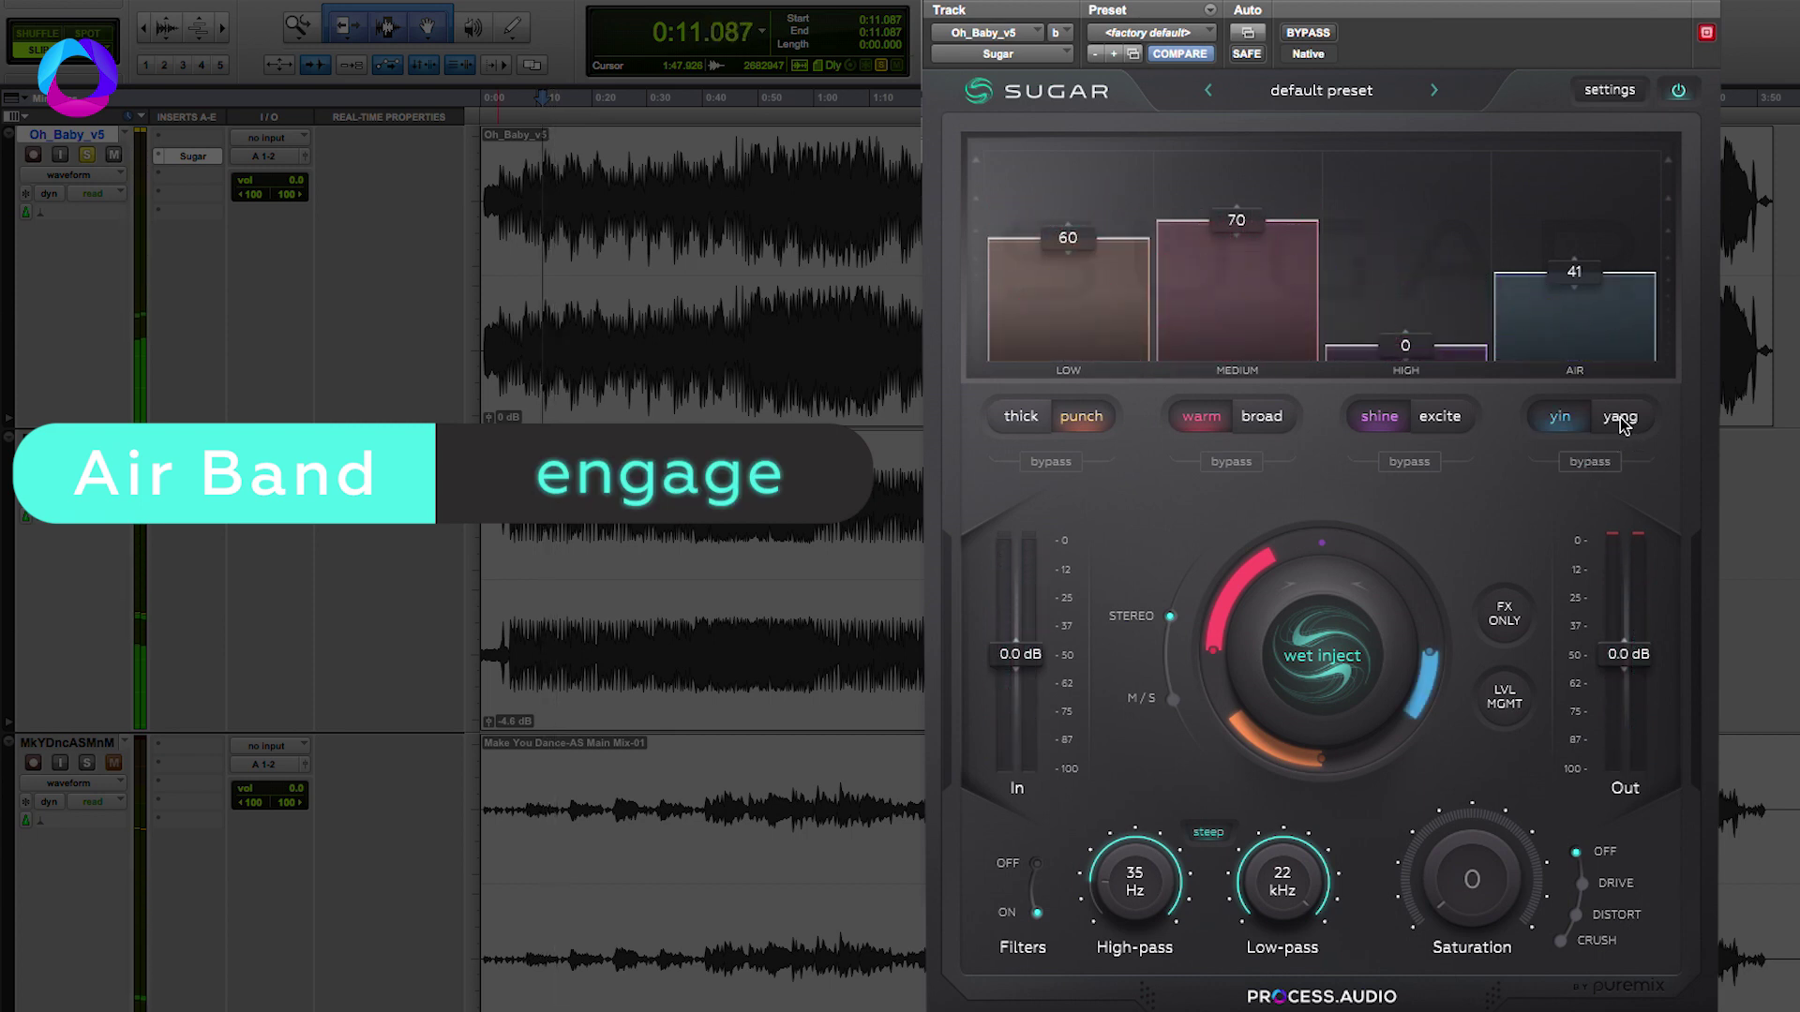
left_click(1619, 418)
key("space")
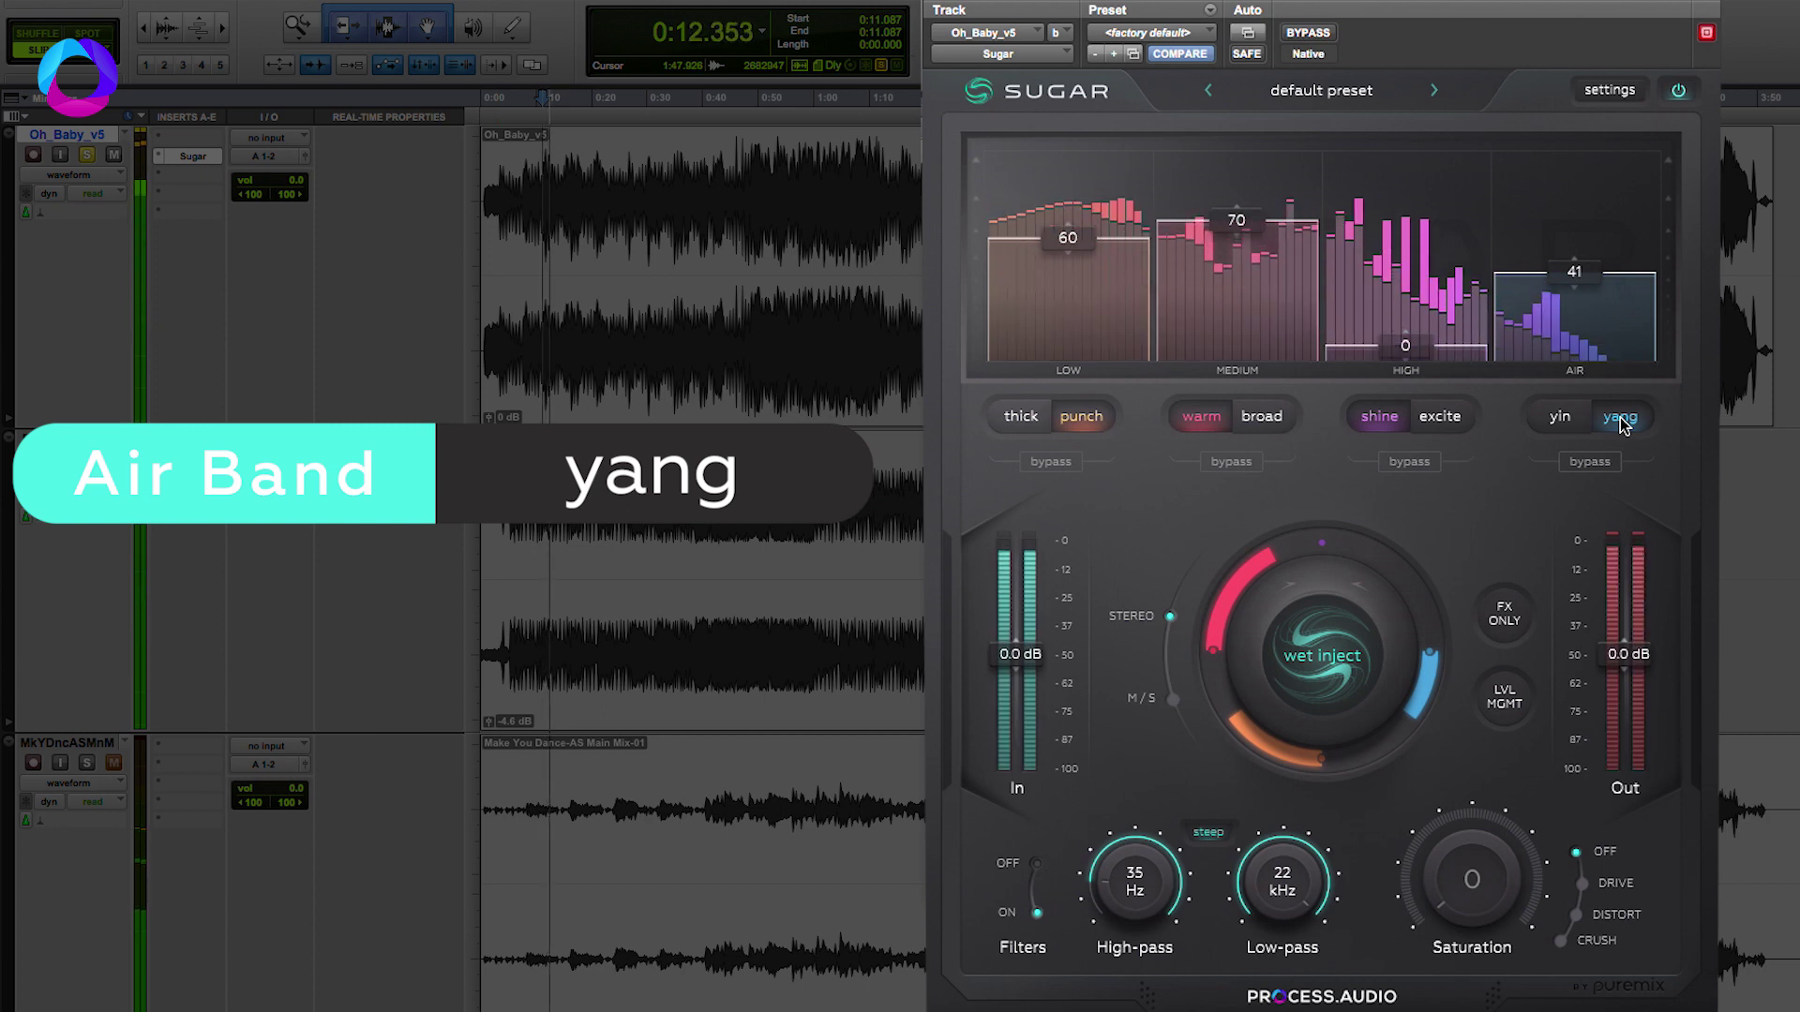
key("space")
left_click(1561, 418)
key("space")
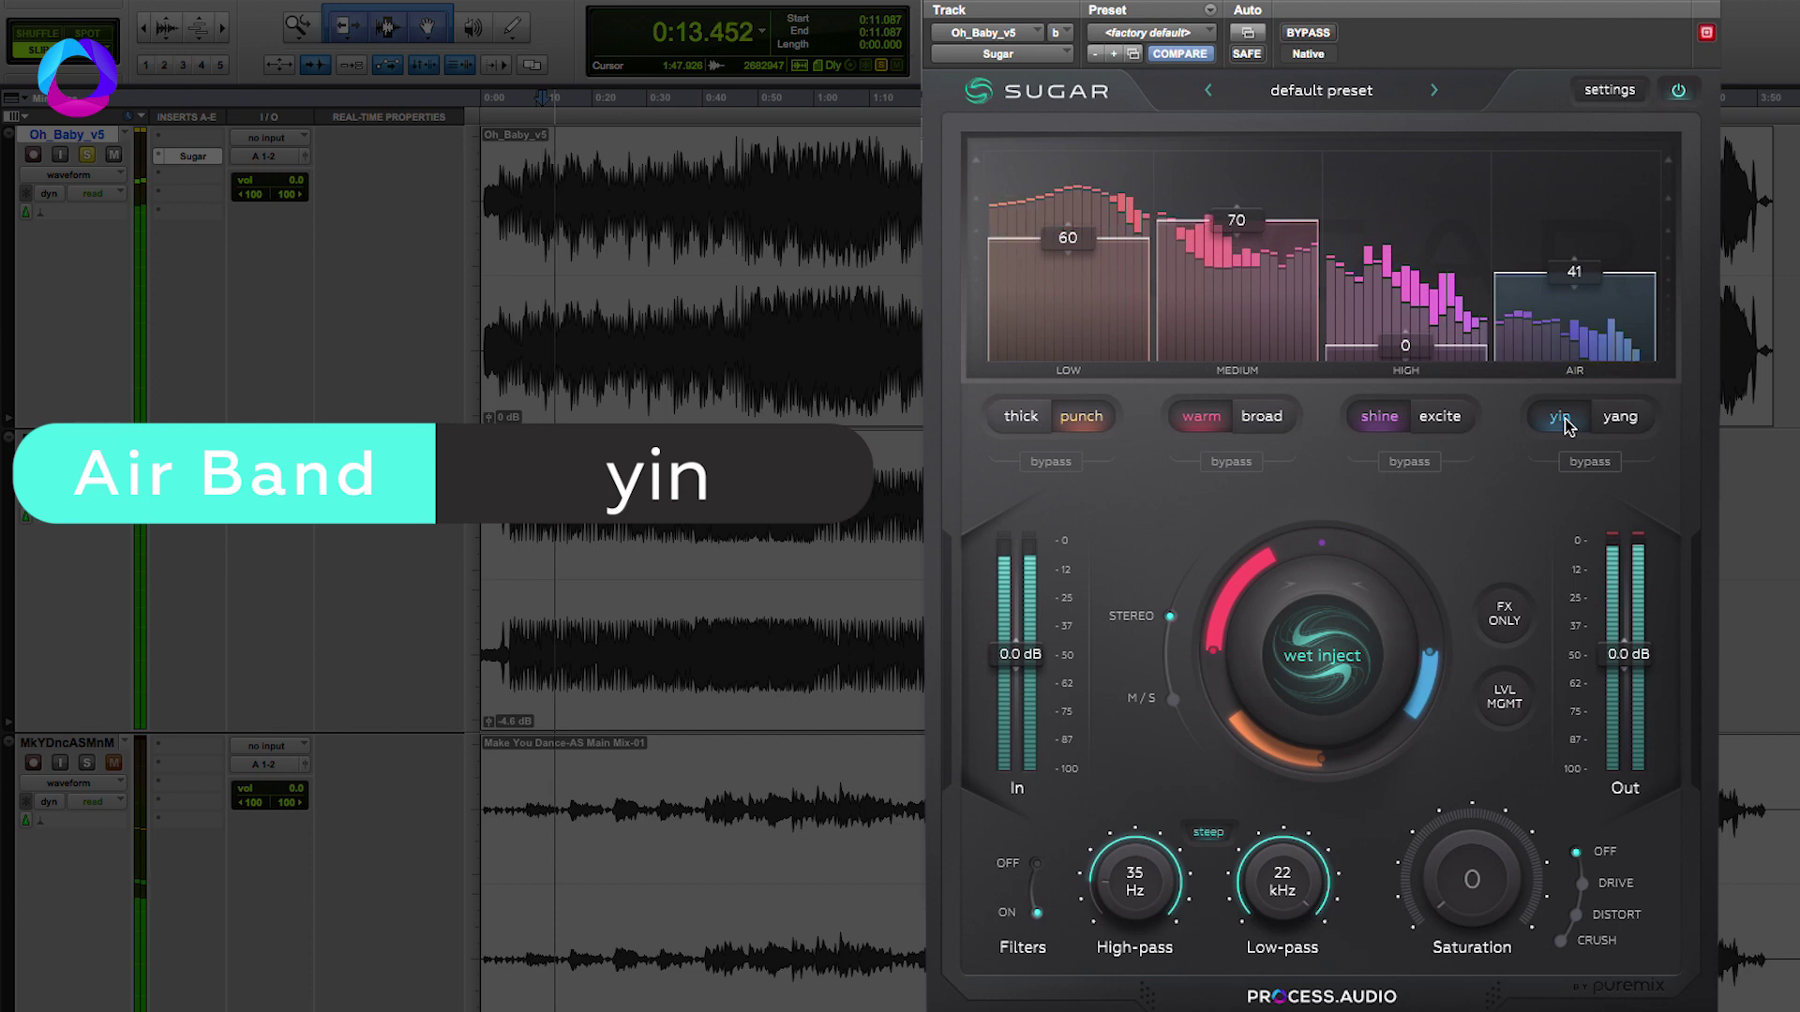
Compare the track from about 0:45.882 with the whole Sugar plug-in bypassed and engaged, leaving it engaged
key("space")
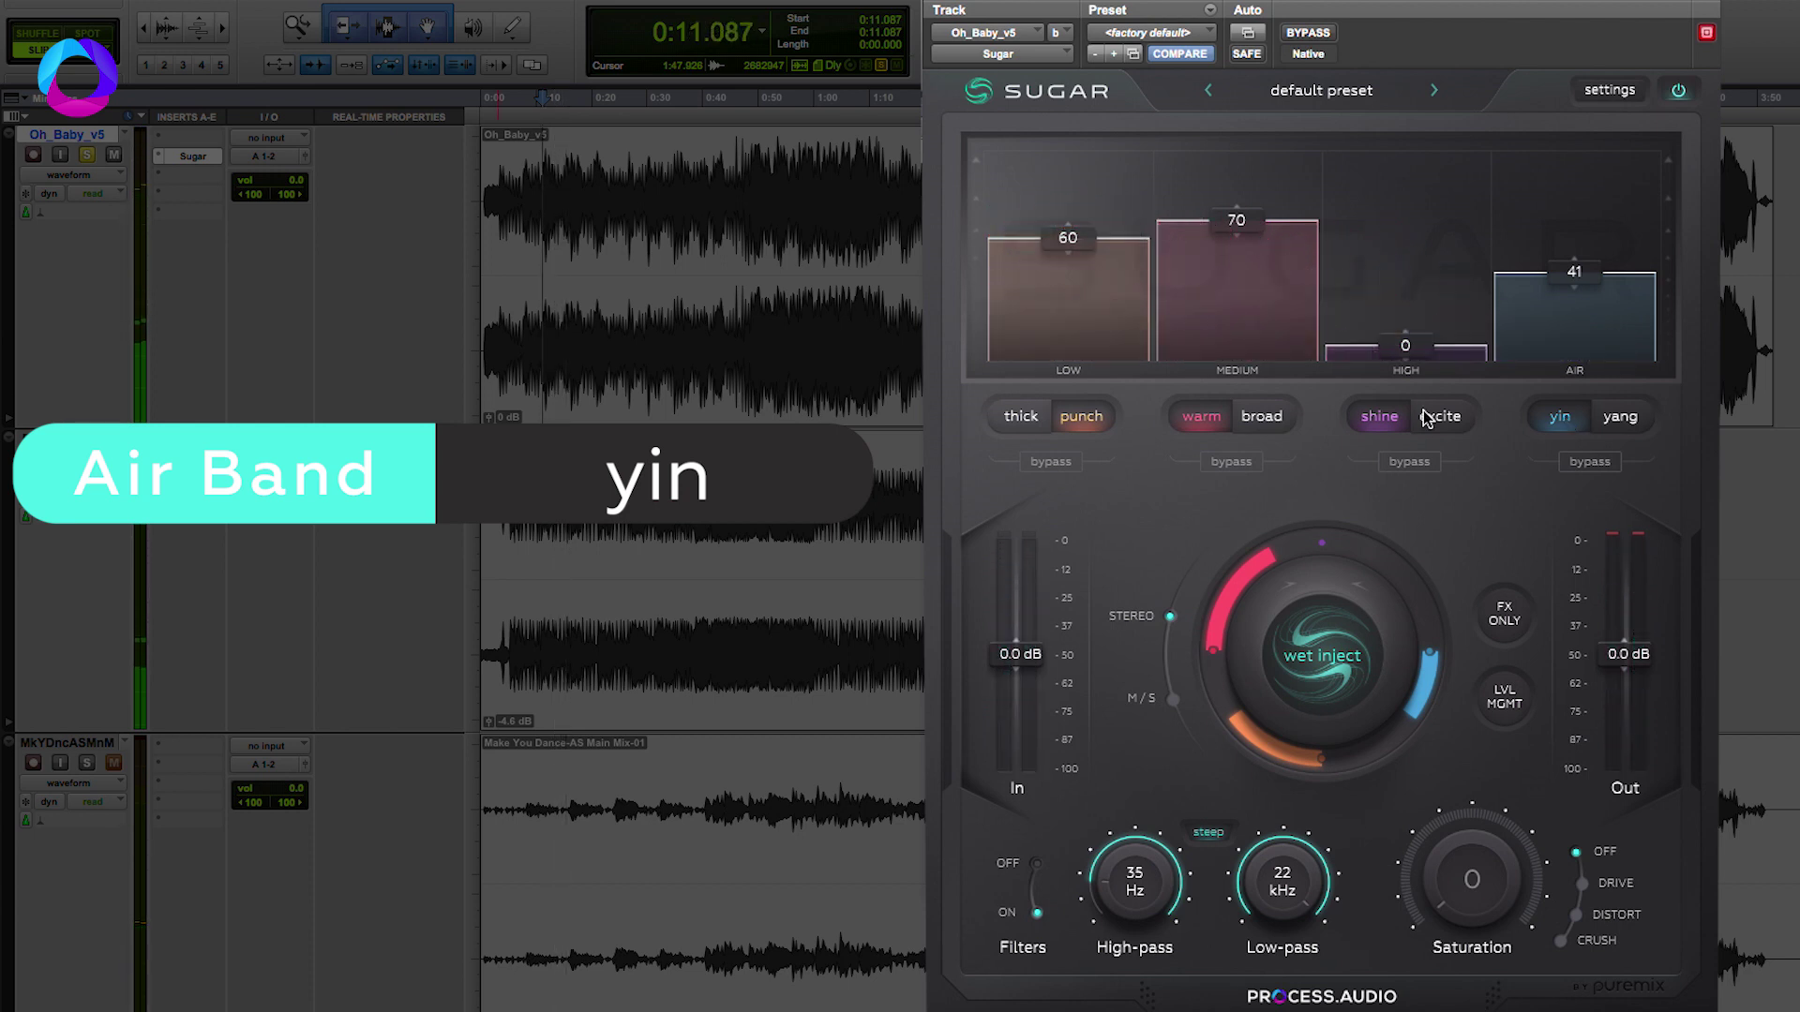
key("space")
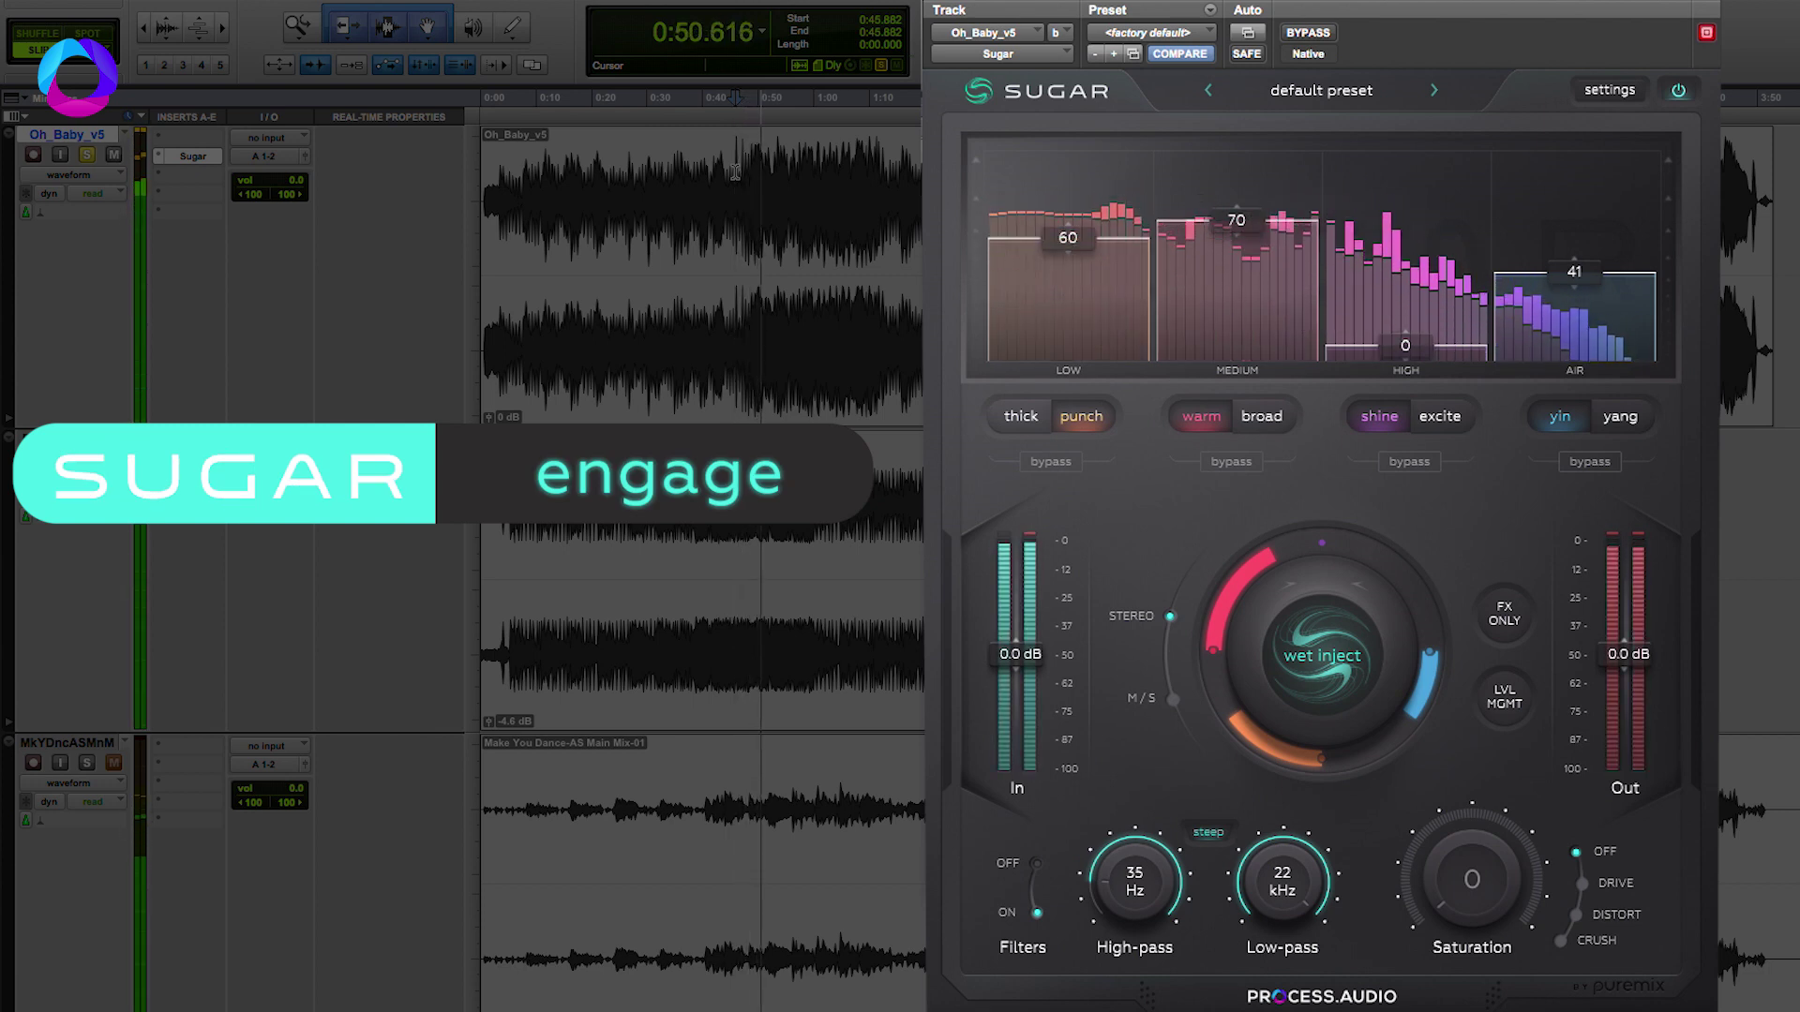
left_click(1681, 93)
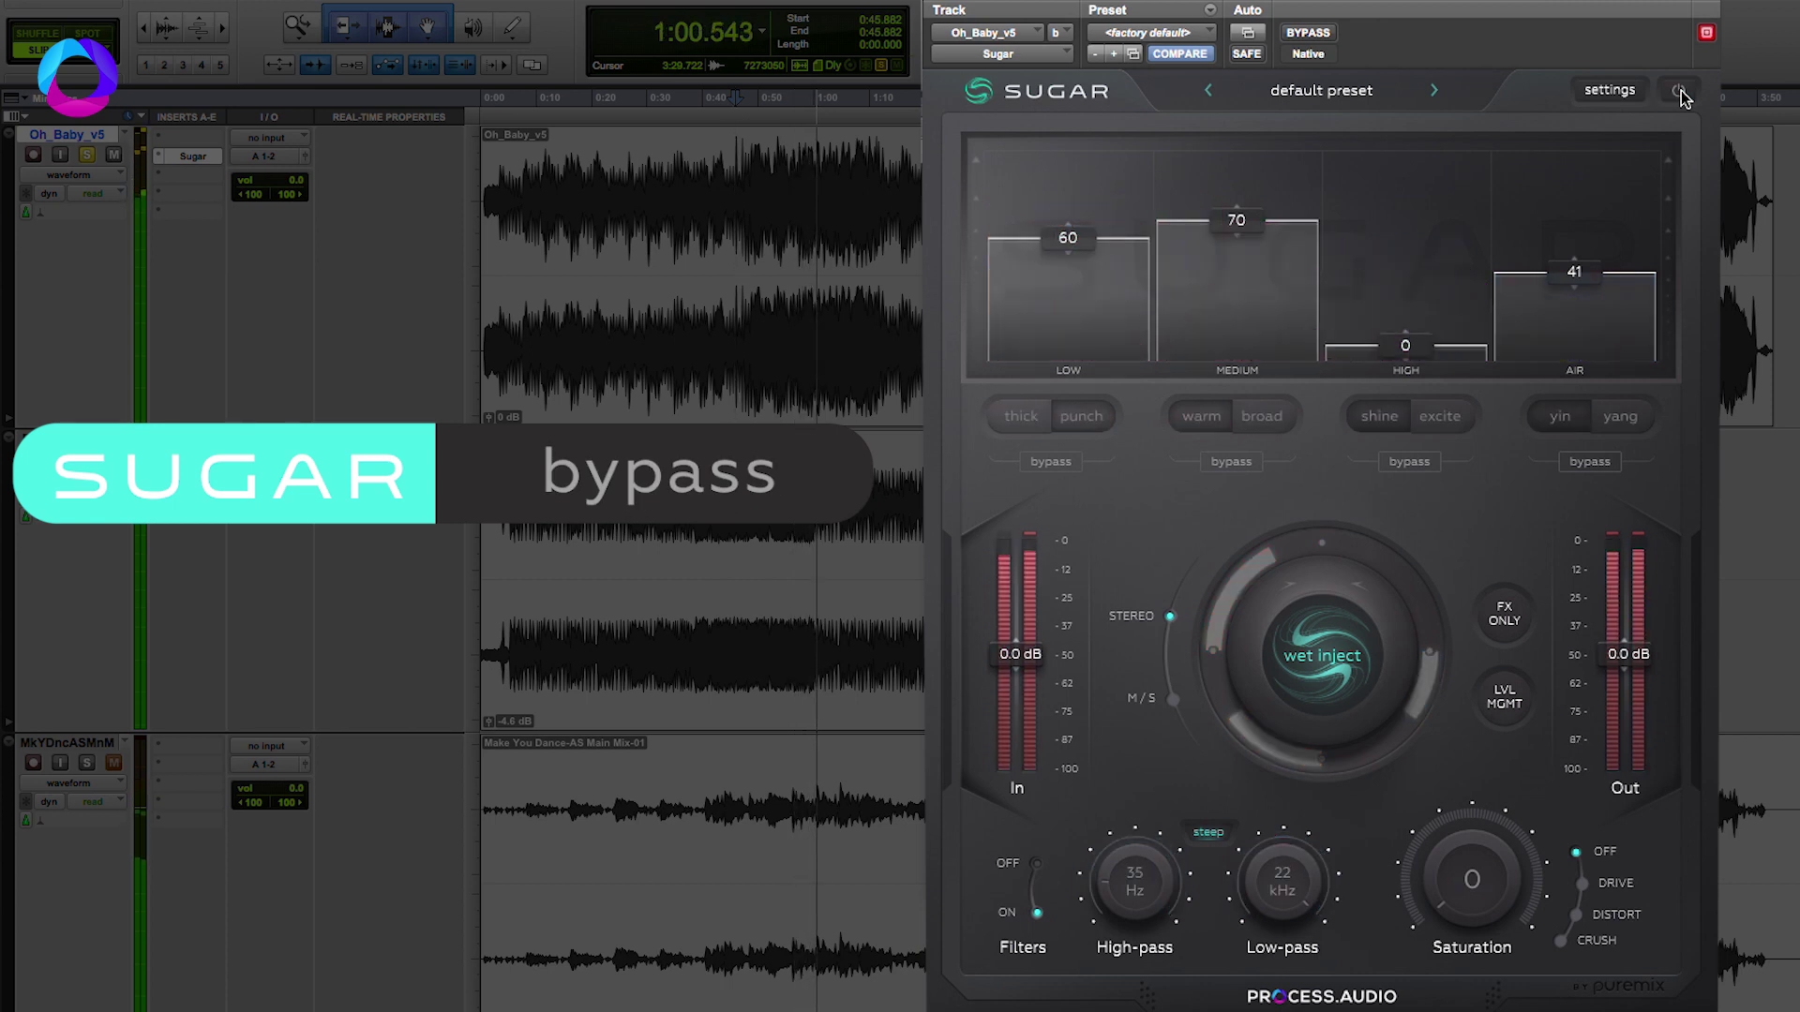
left_click(1680, 94)
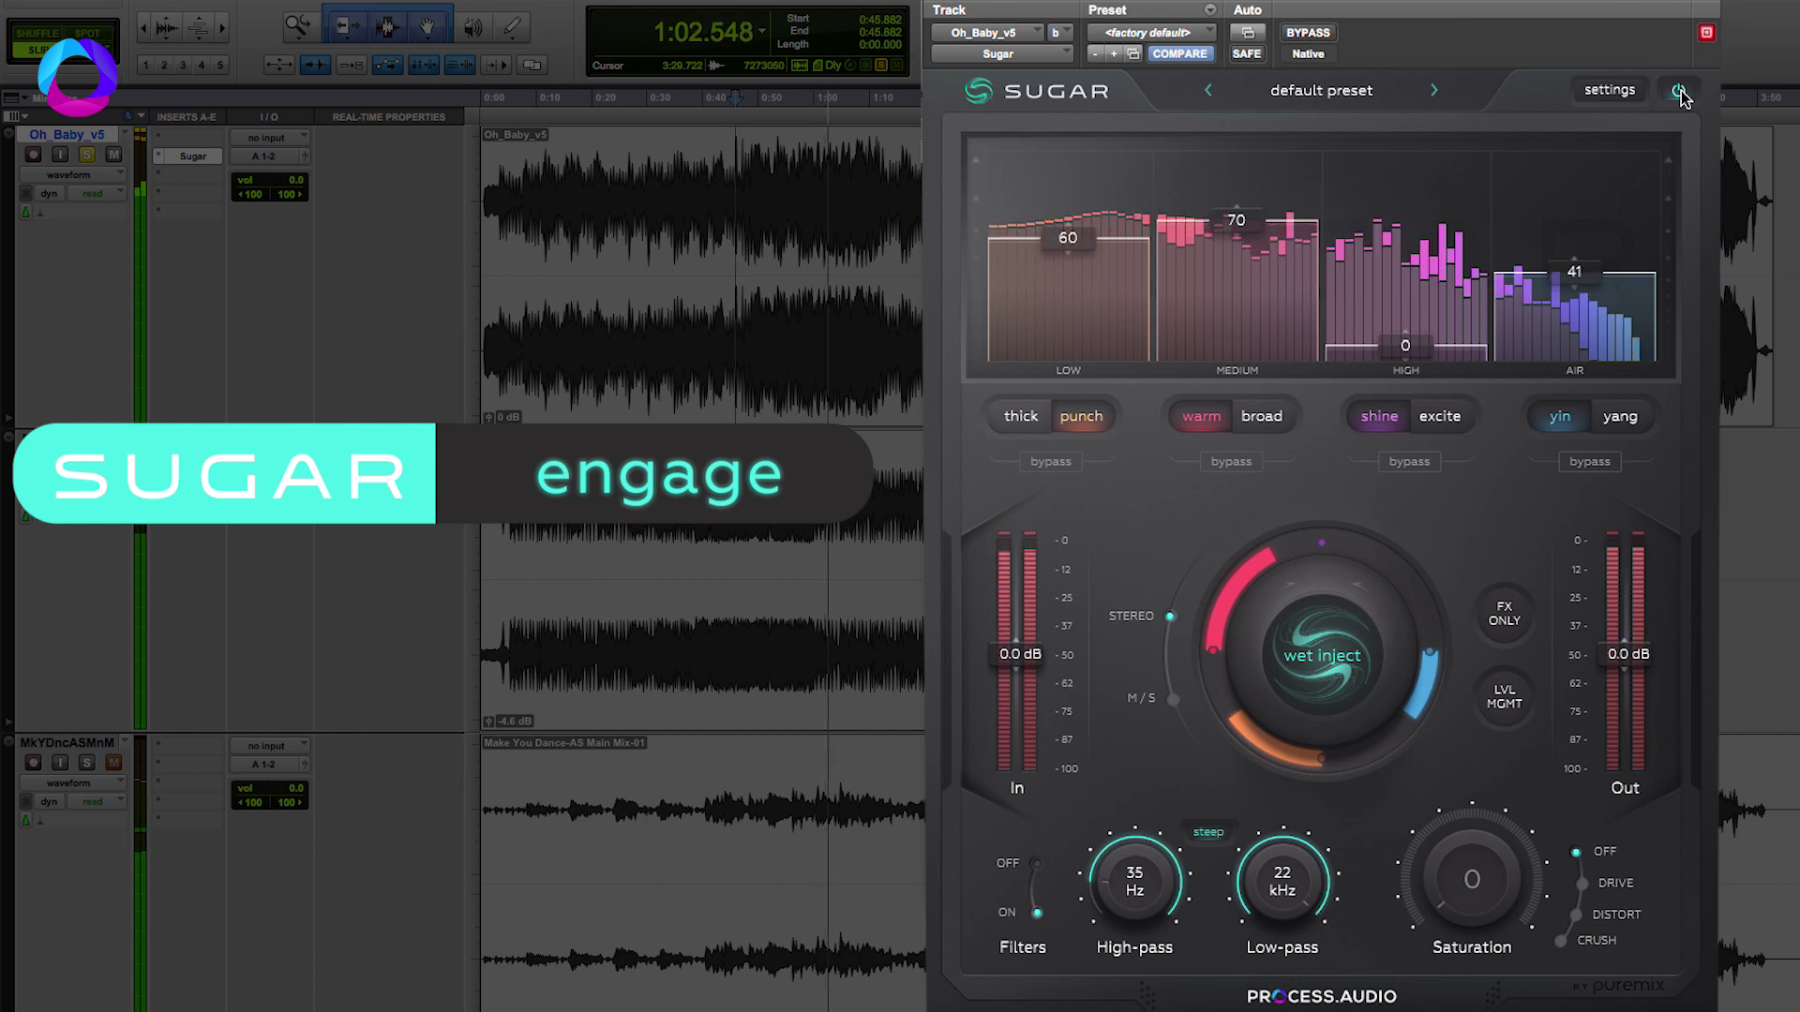
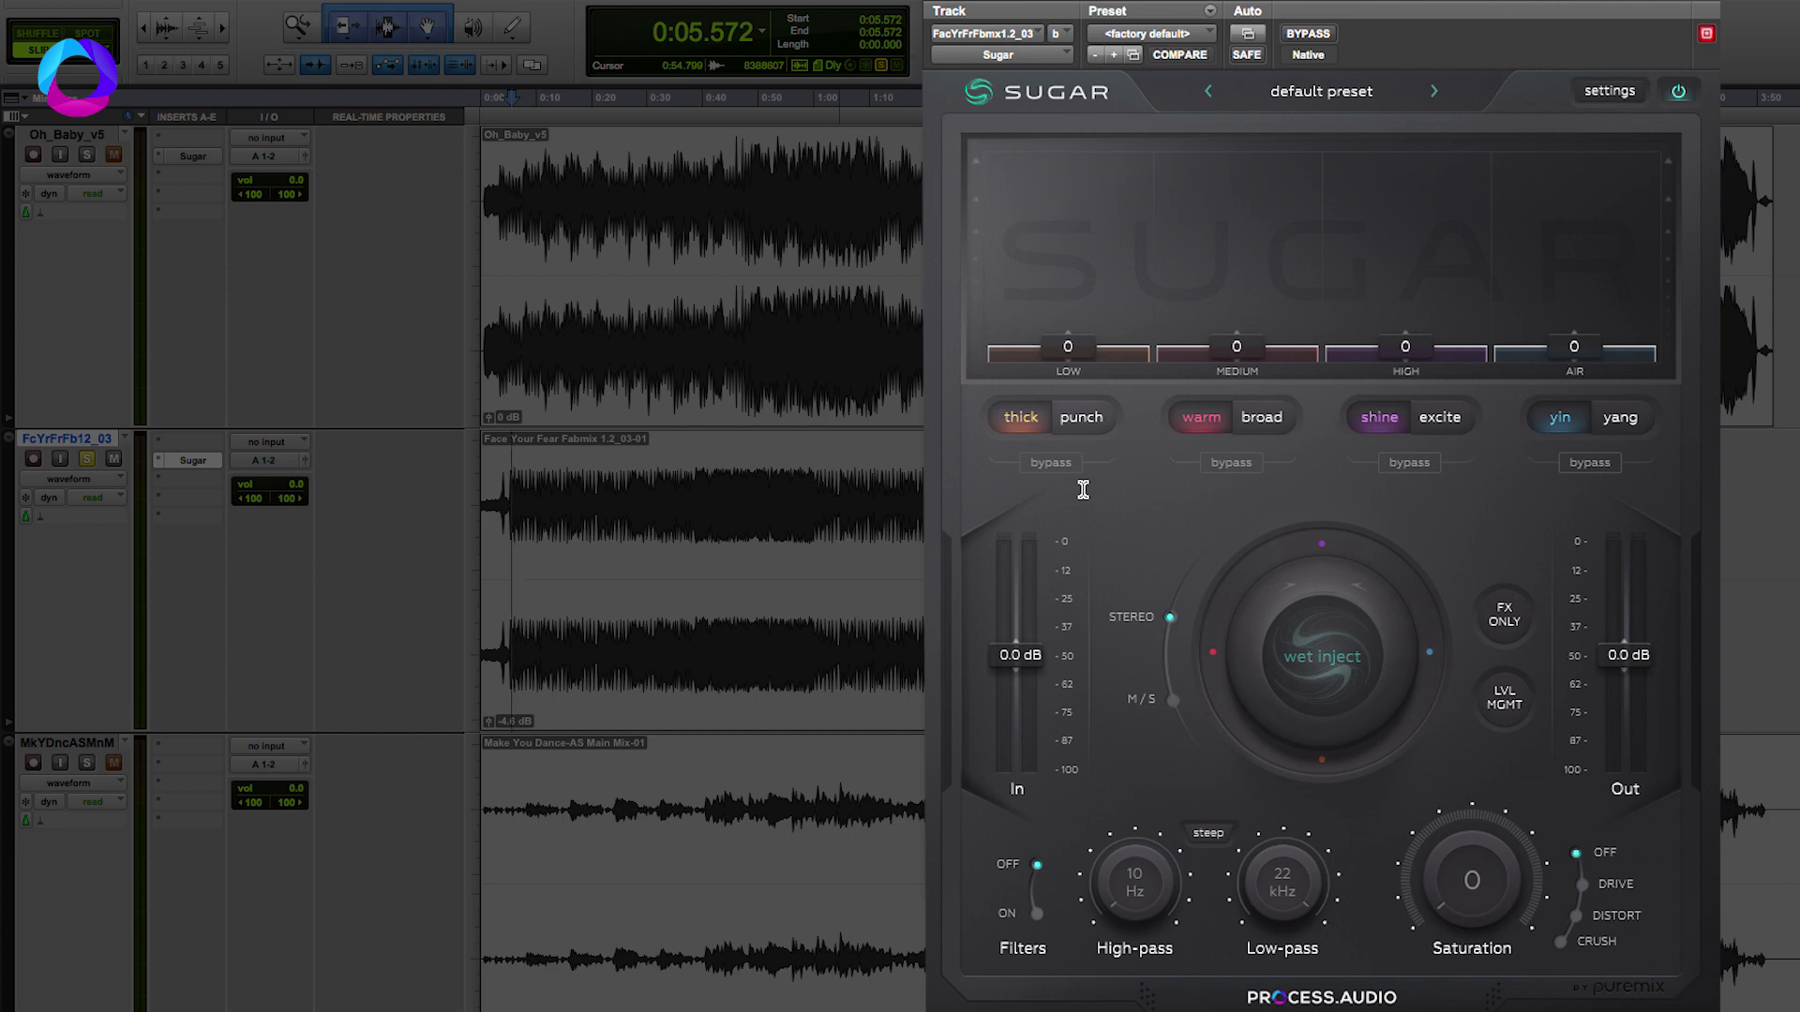
Audition the FcYrFrFb12_03 track from 0:05.572, raising its Air band to 68 in yang mode during playback
key("space")
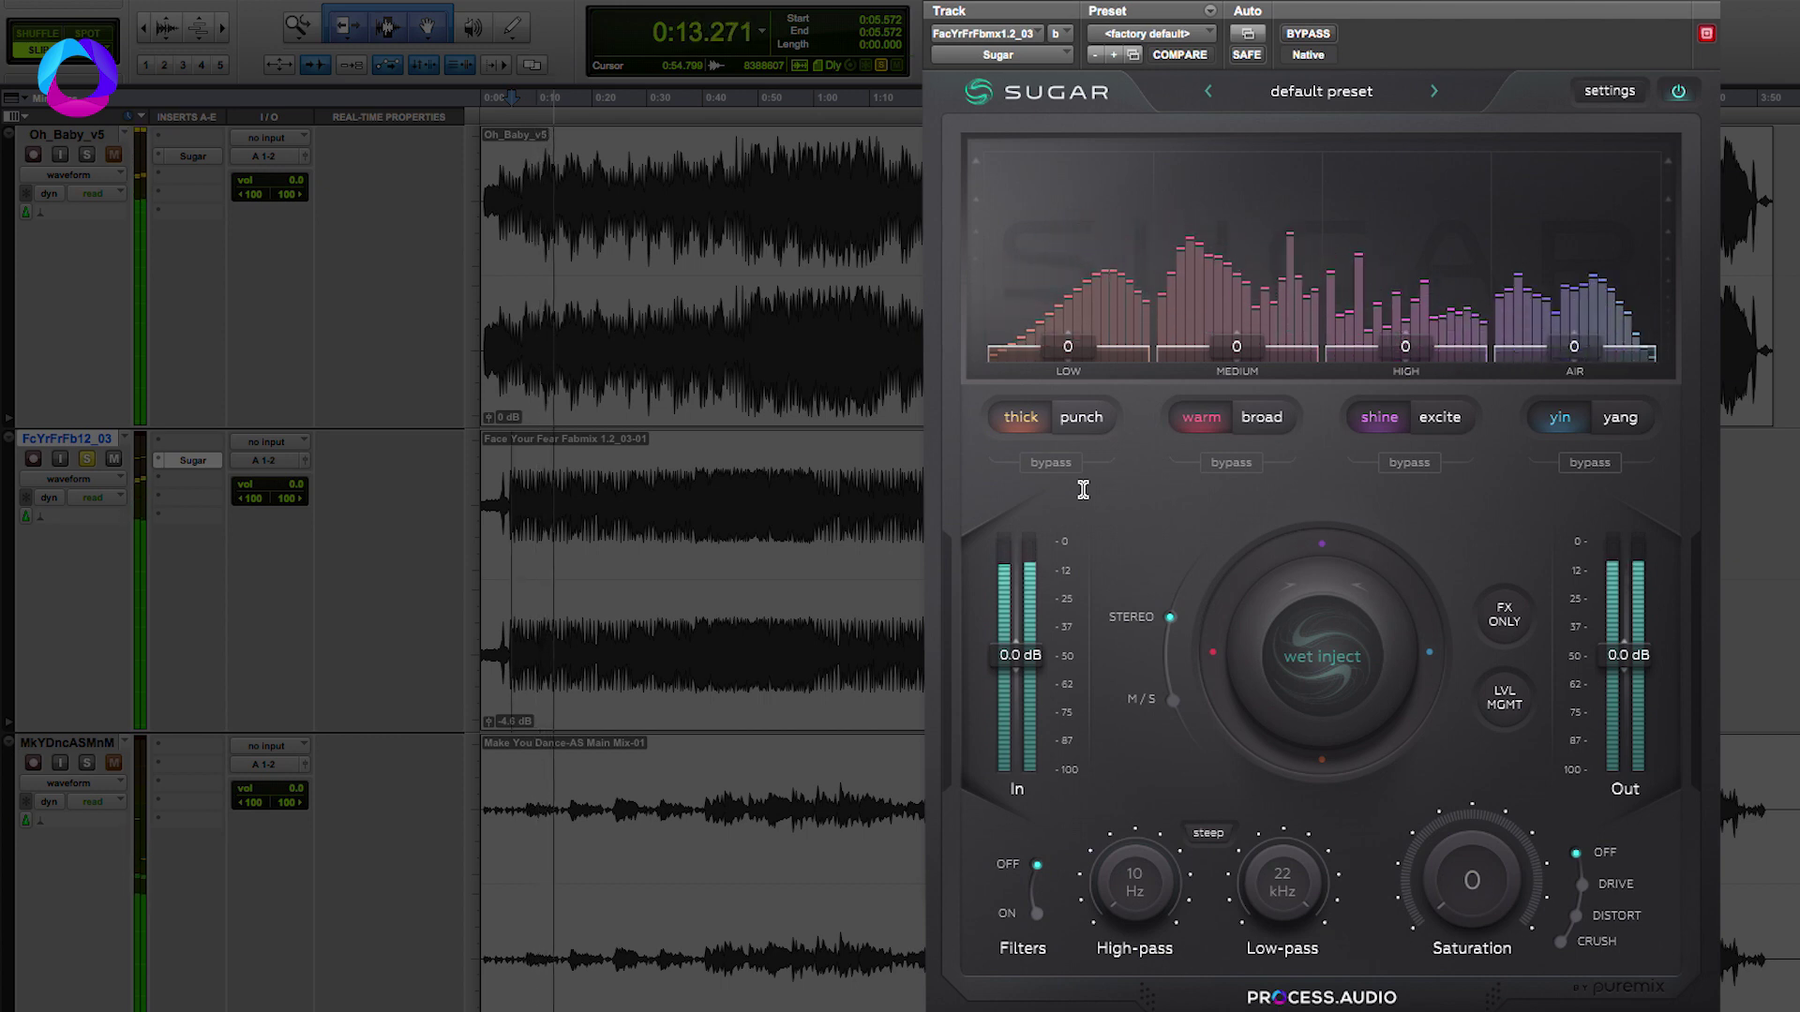
key("space")
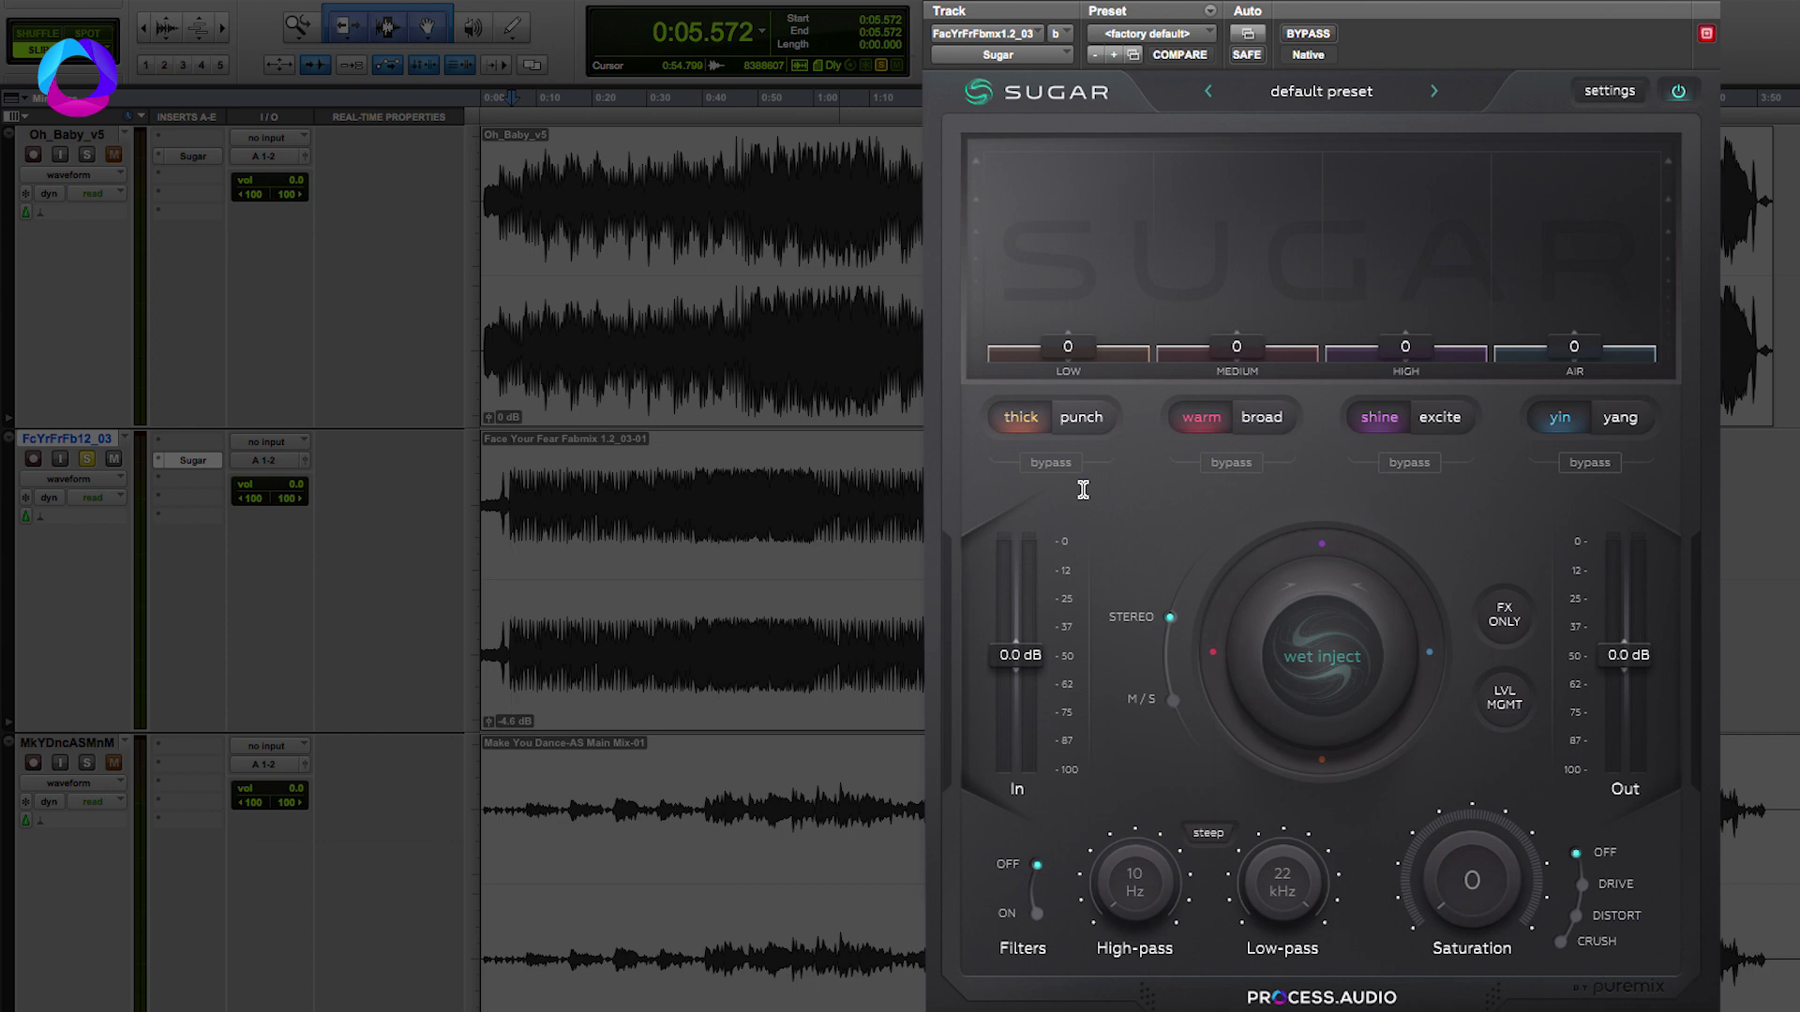
key("space")
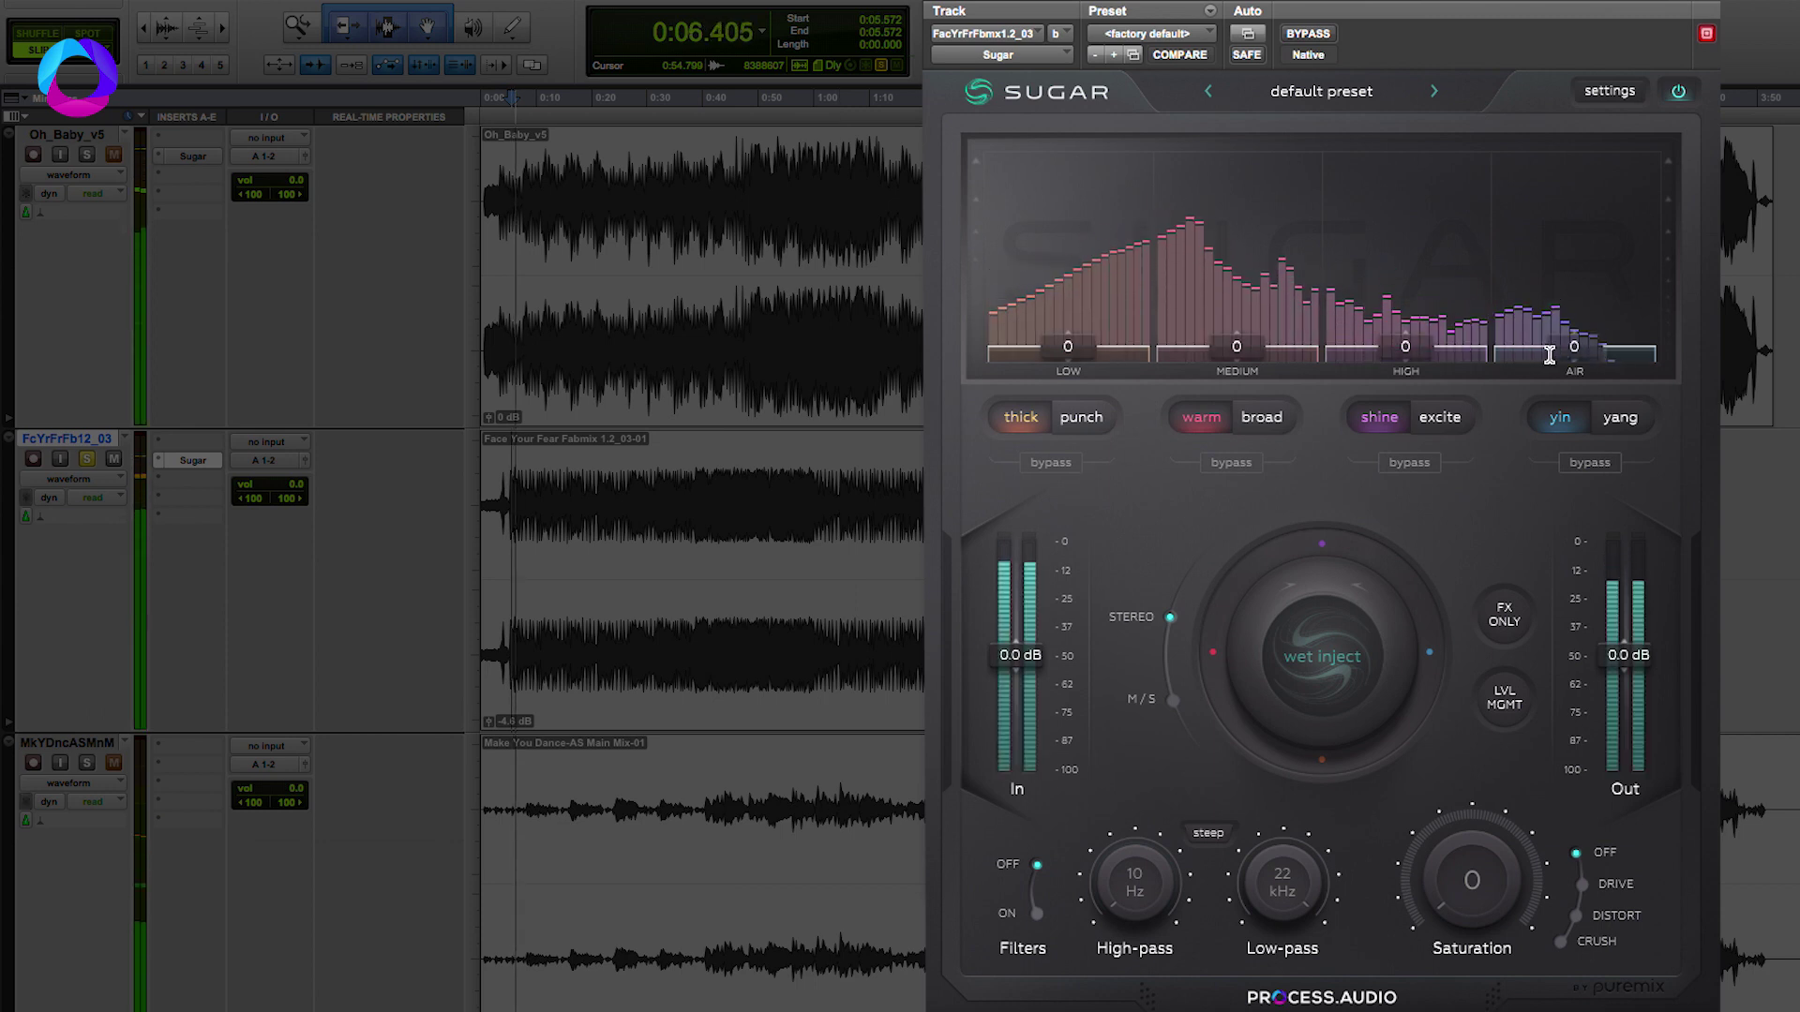
left_click_drag(1576, 346, 1578, 160)
left_click(1616, 418)
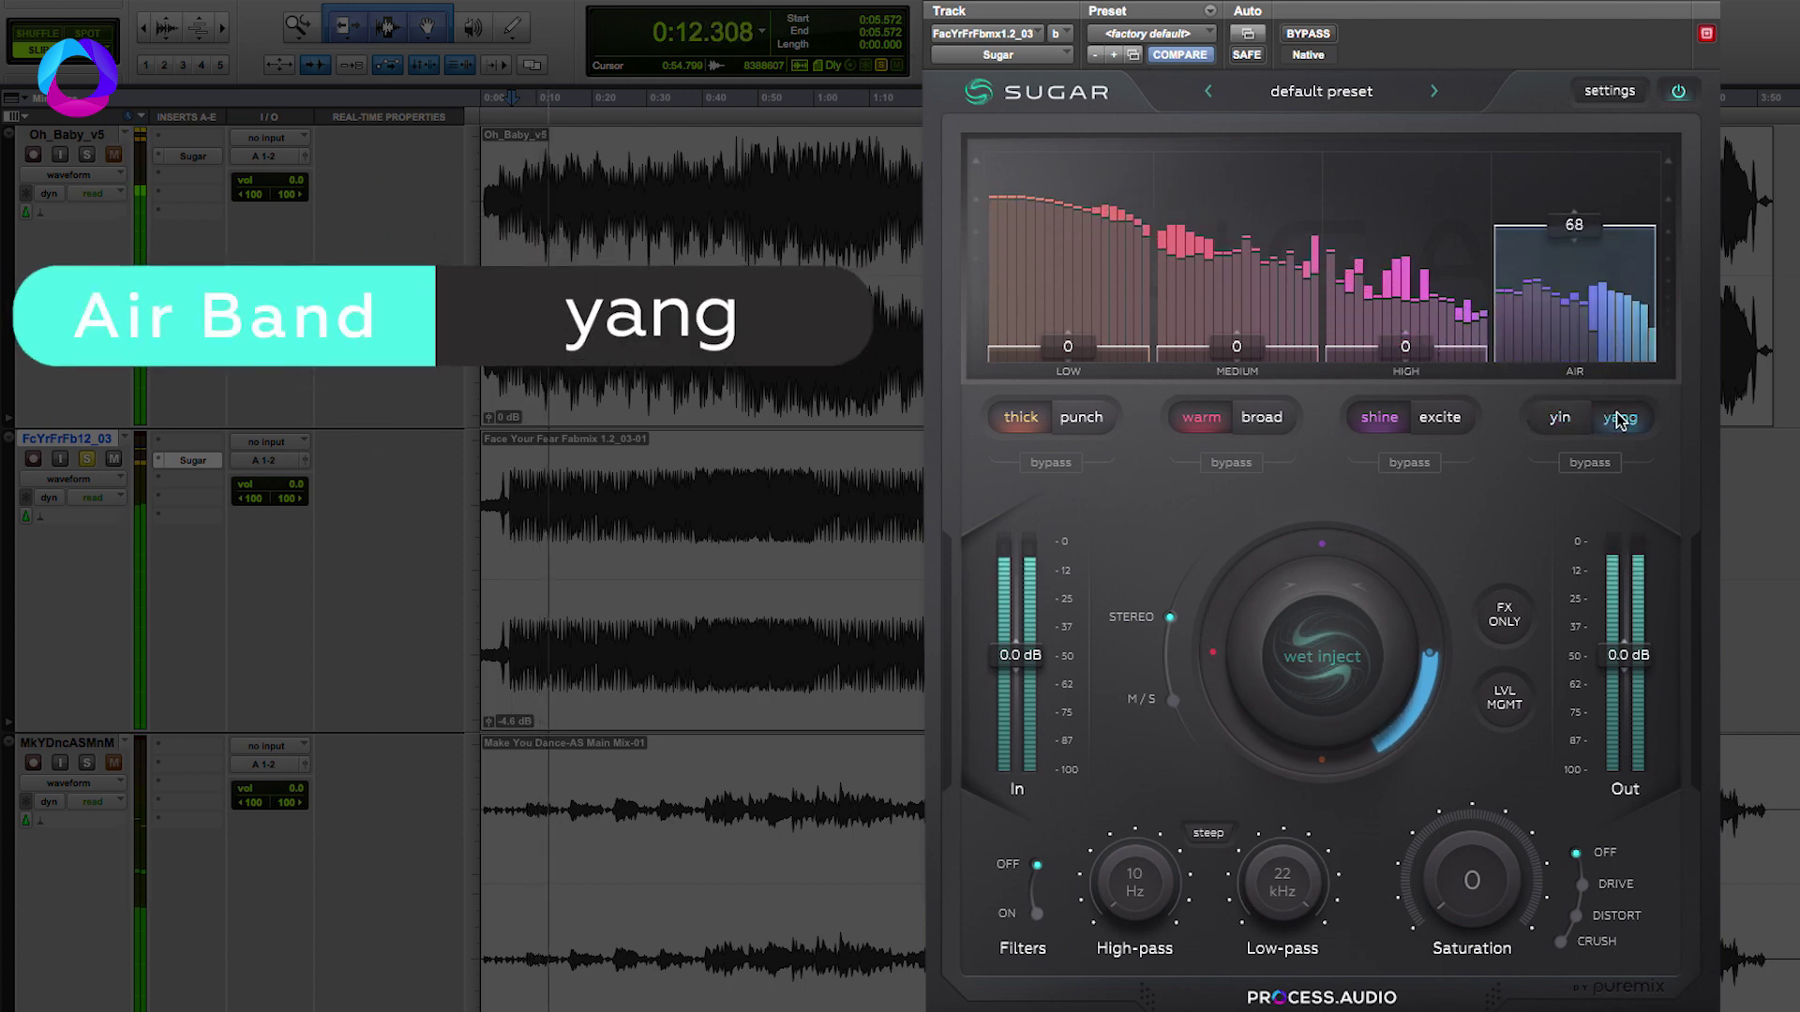
Replay the passage from 0:05.572 in yang and yin modes to compare the Air band's character, ending on yin
key("space")
key("space")
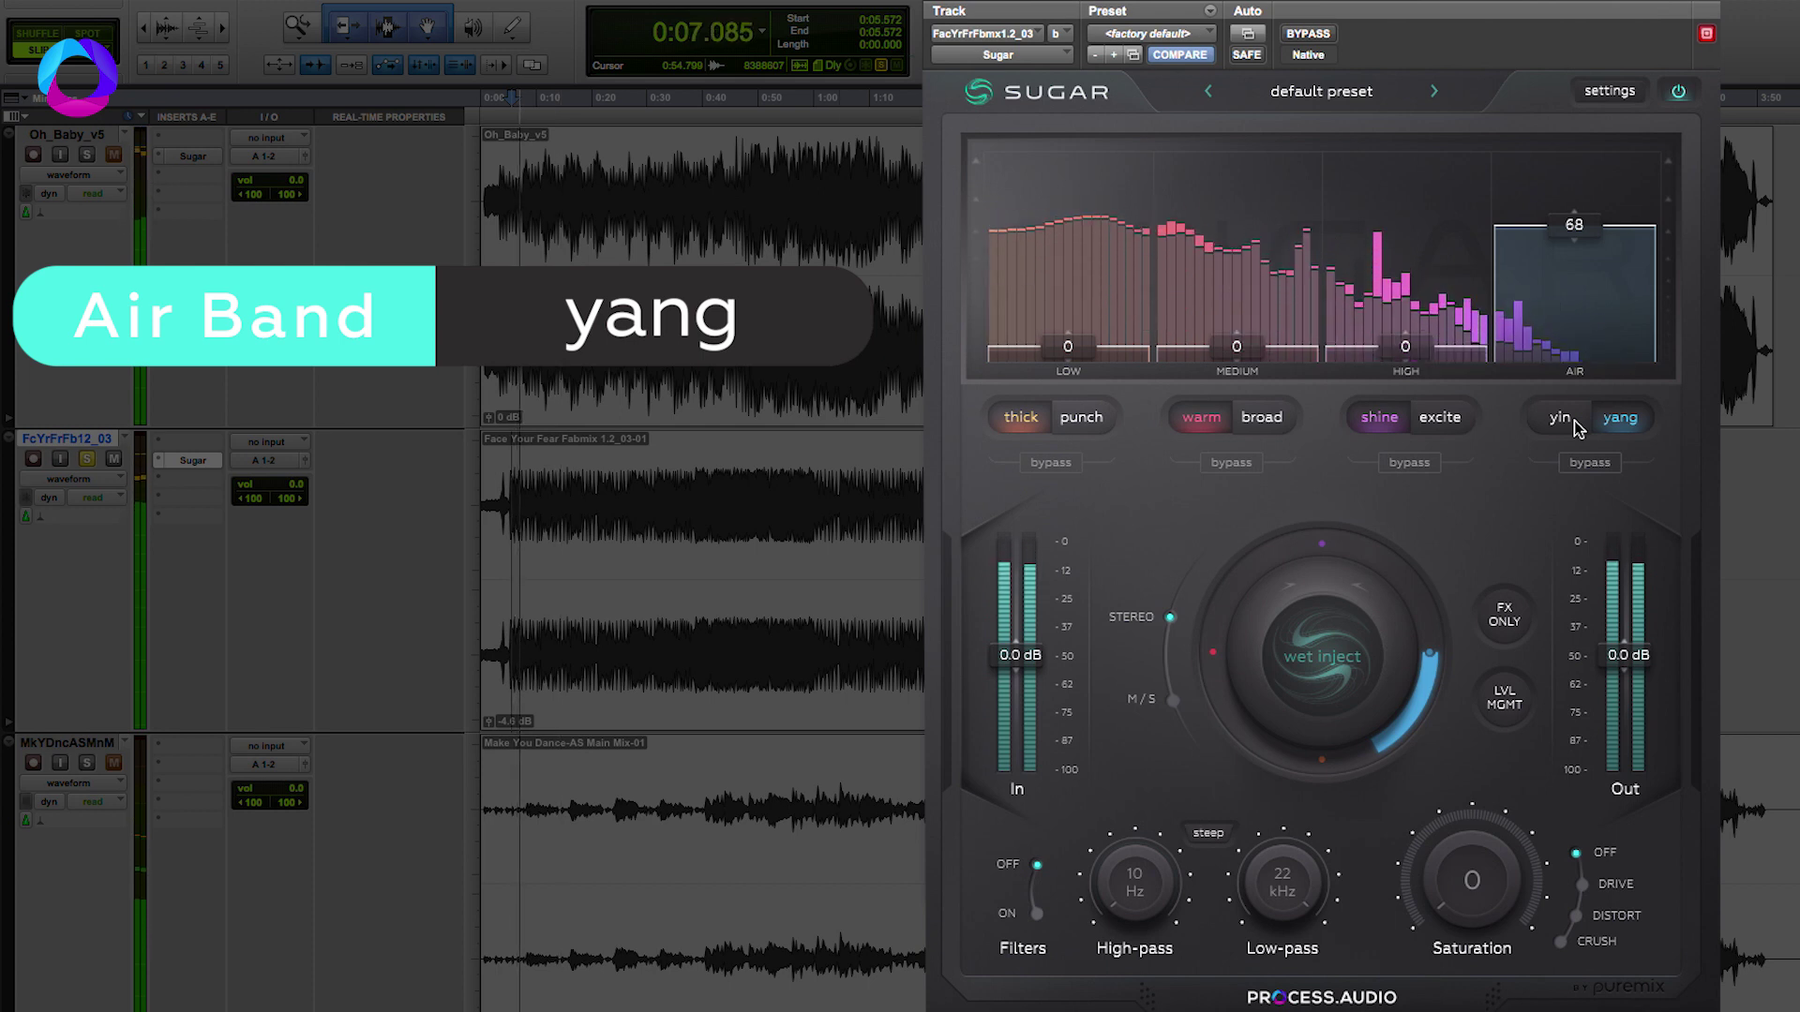
left_click(1559, 418)
key("space")
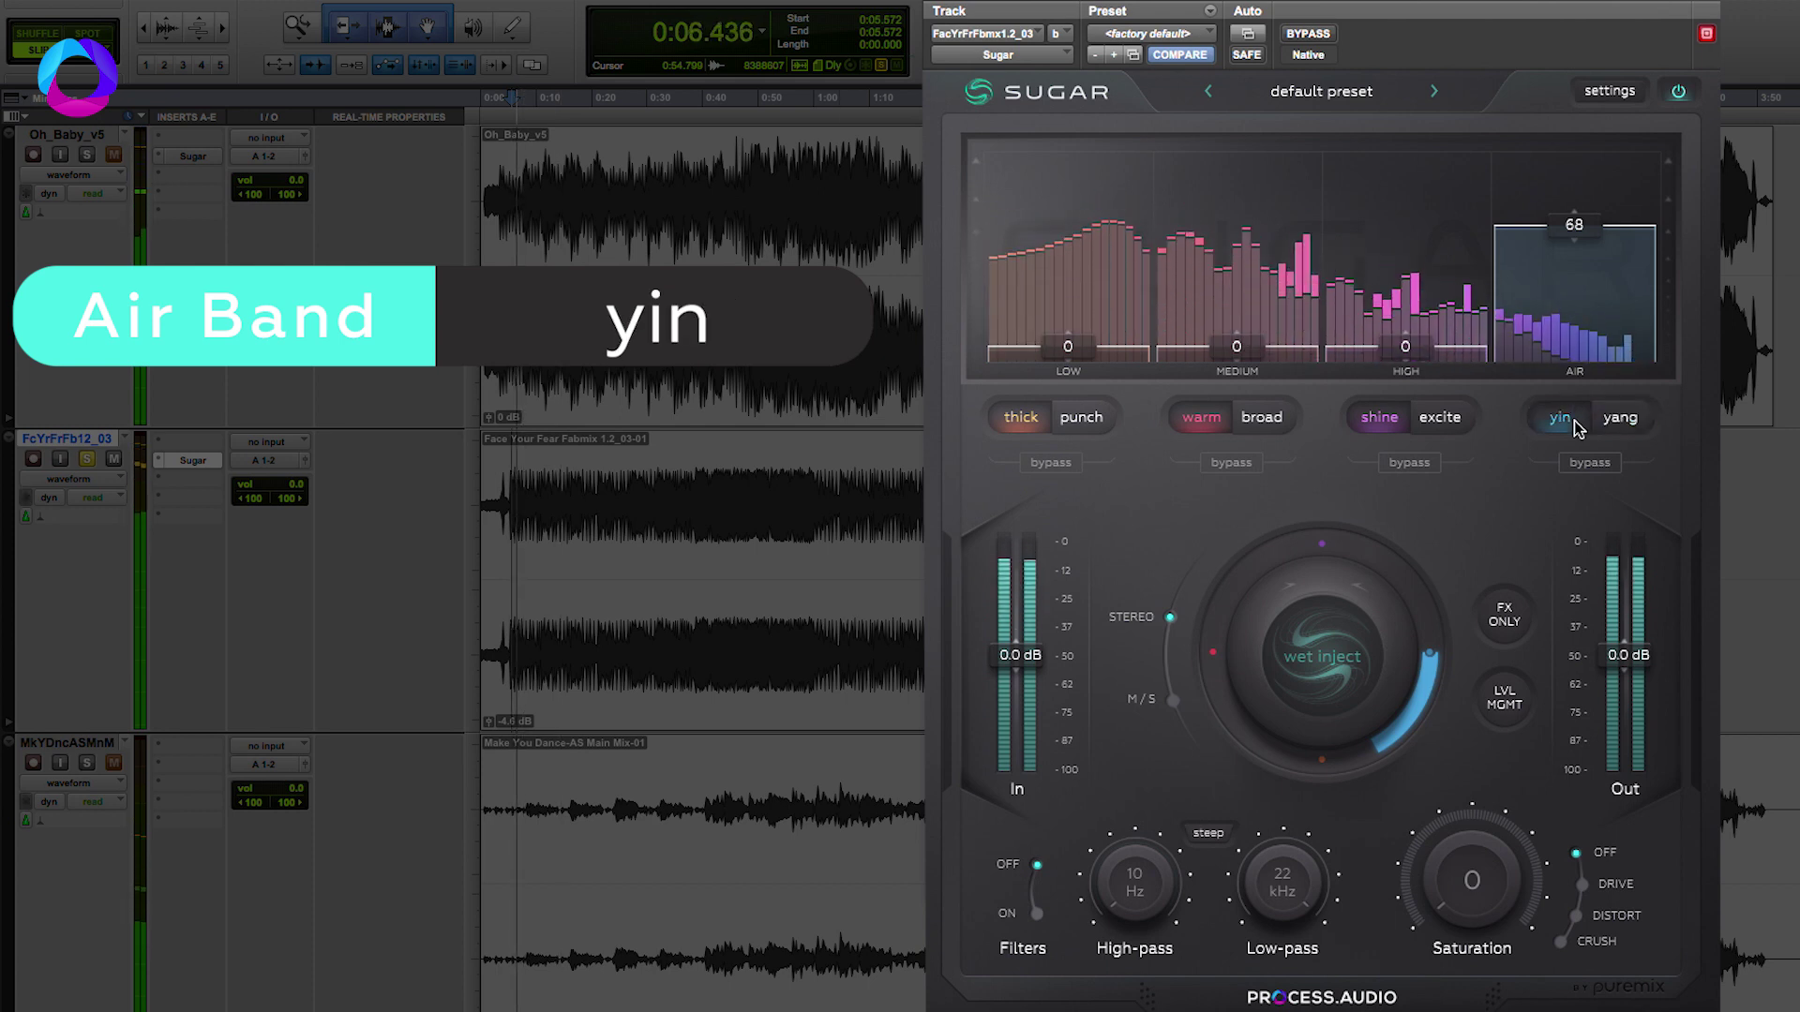
key("space")
Lower the Air band to 33 and replay the passage with the band engaged
left_click_drag(1582, 225, 1584, 298)
key("space")
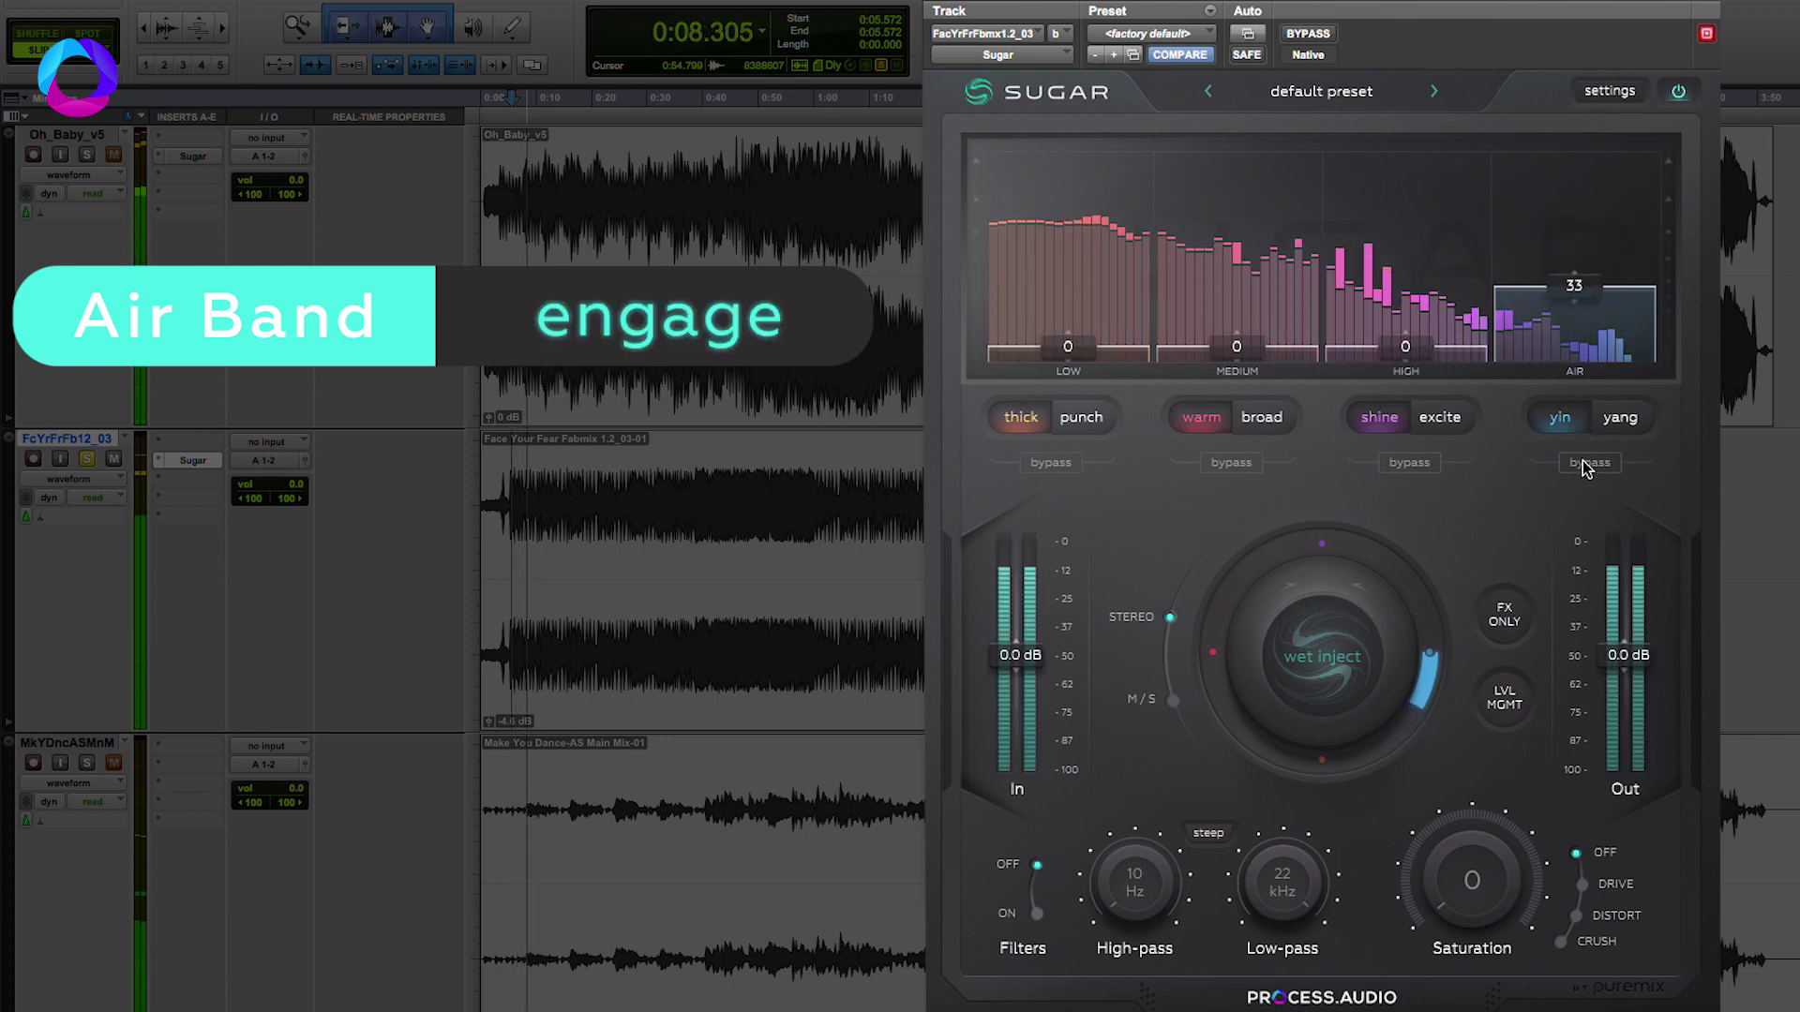
key("space")
key("space")
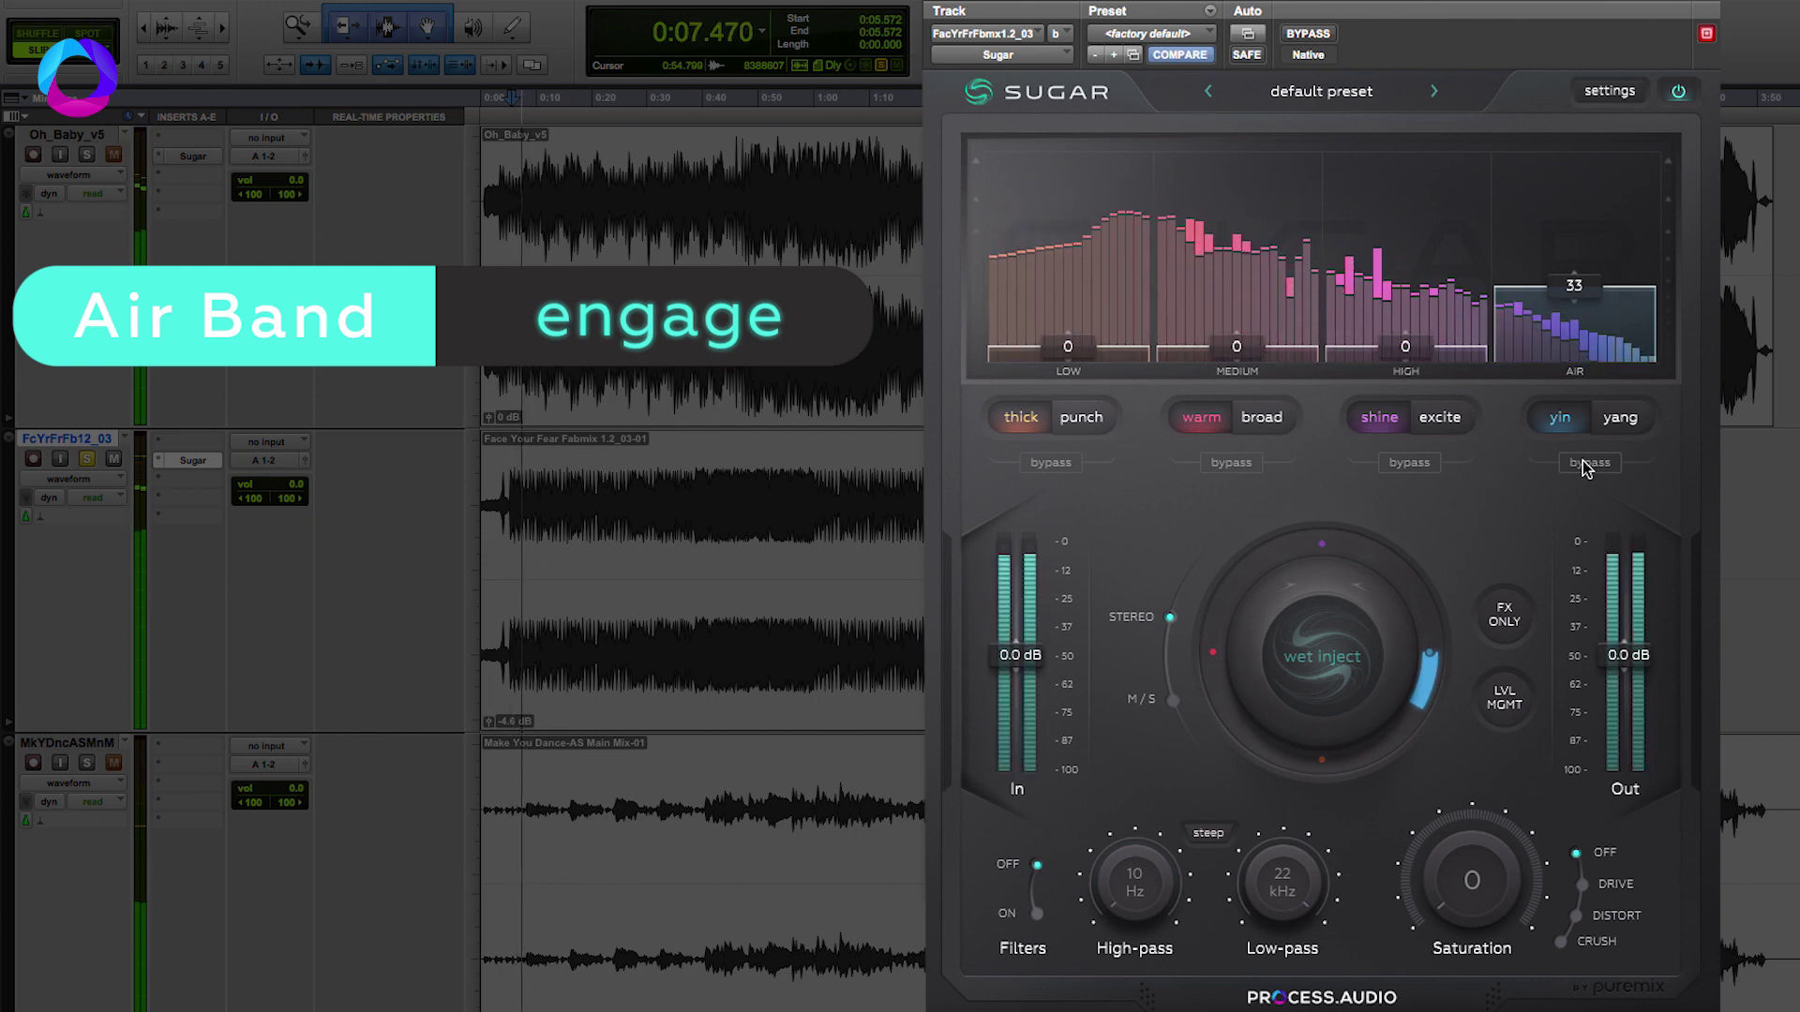
key("space")
Compare the passage with the Air band bypassed and engaged, and set the band to 36
left_click(1582, 461)
key("space")
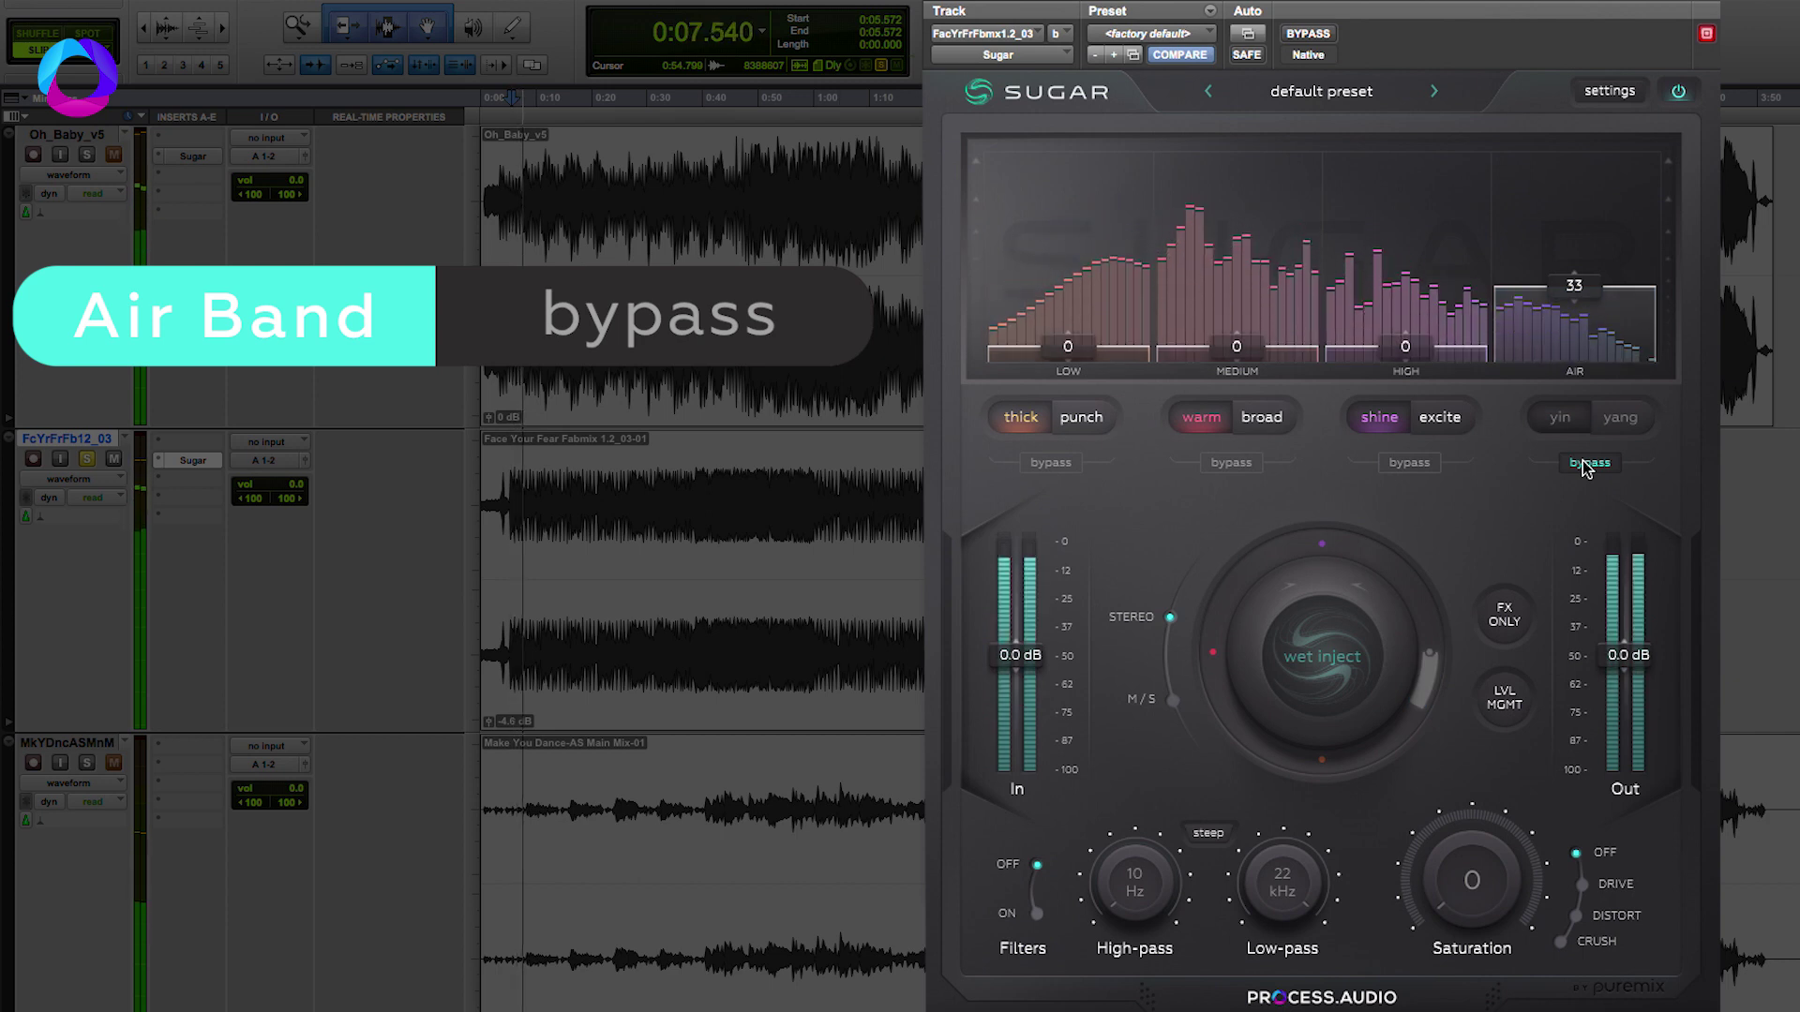
key("space")
left_click(1583, 461)
key("space")
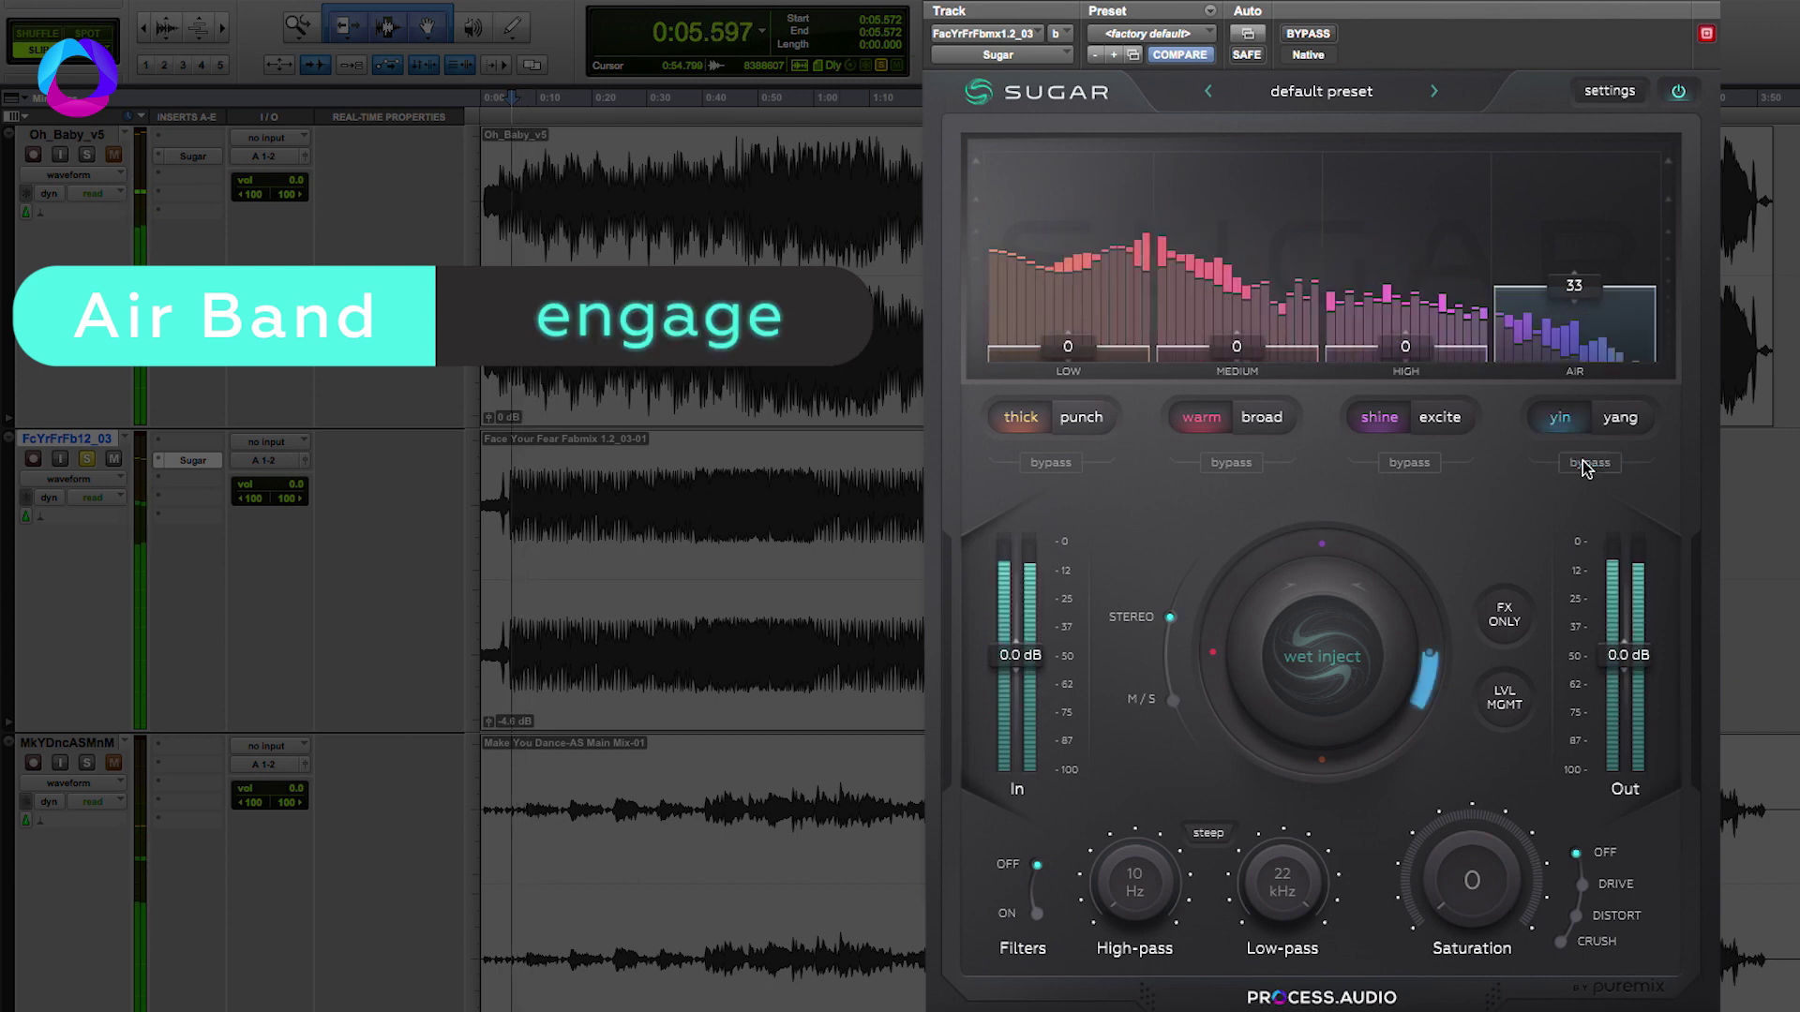
left_click_drag(1581, 307, 1579, 296)
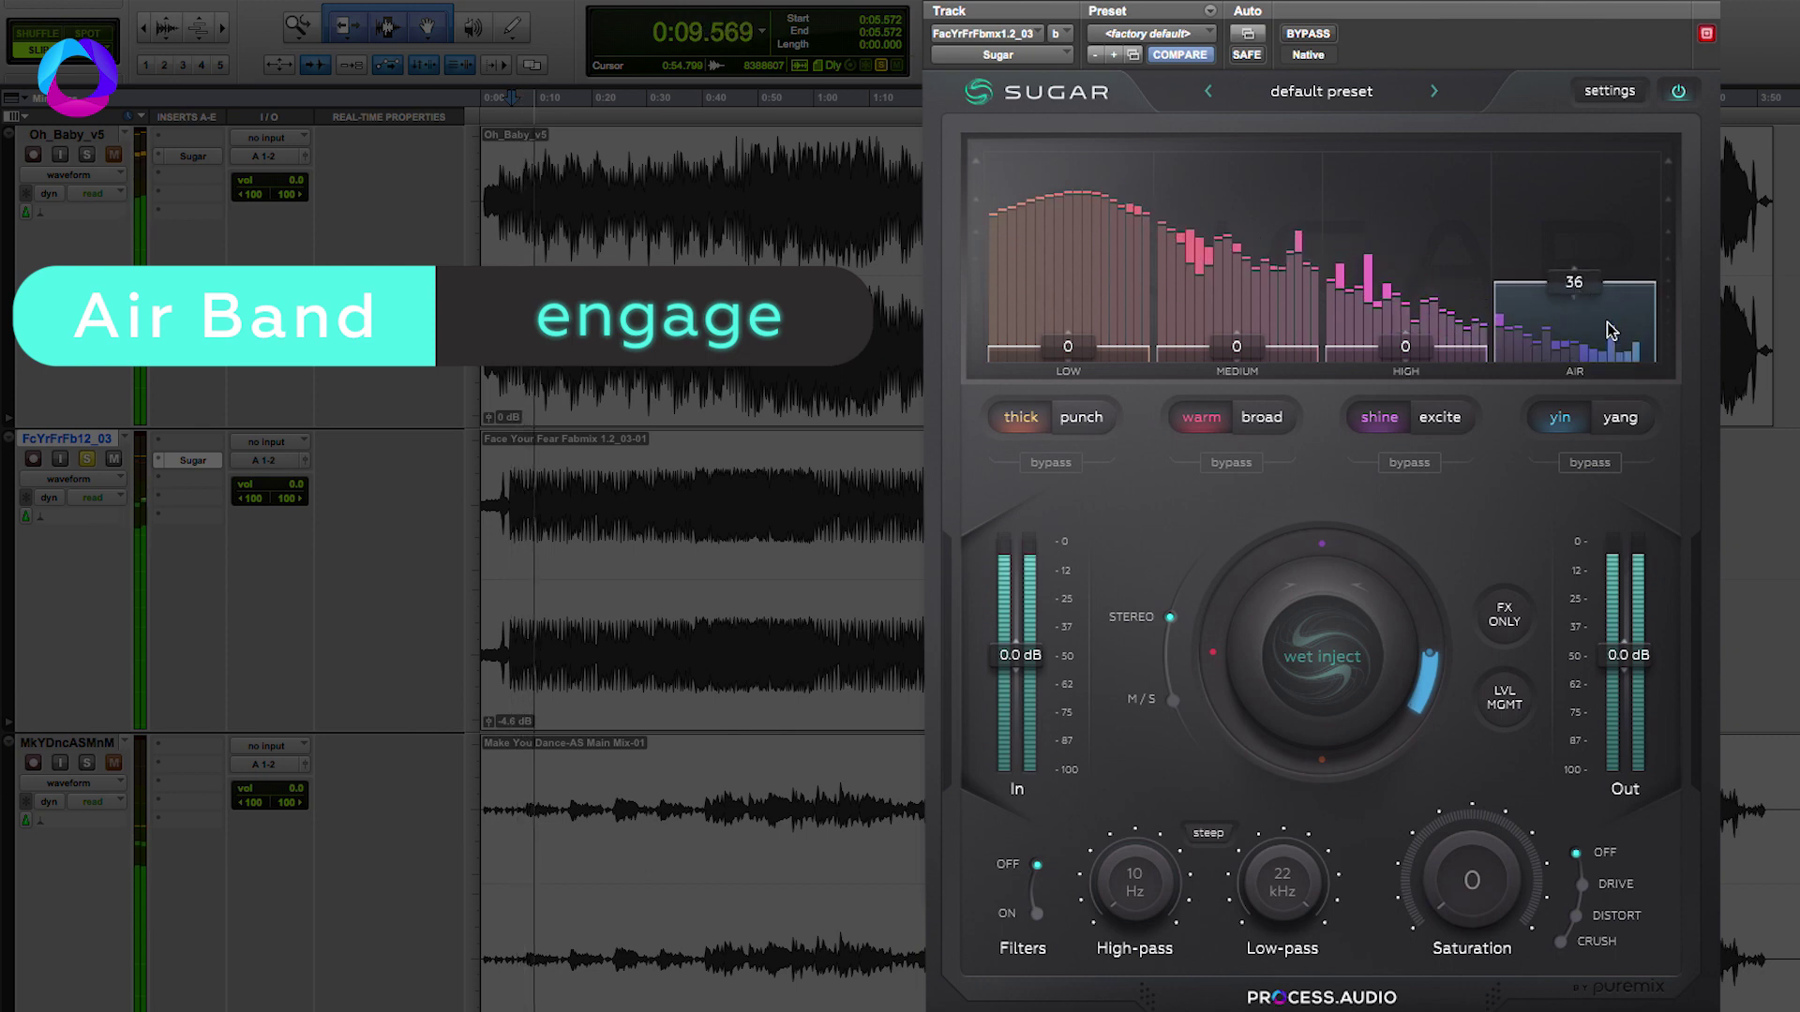
key("space")
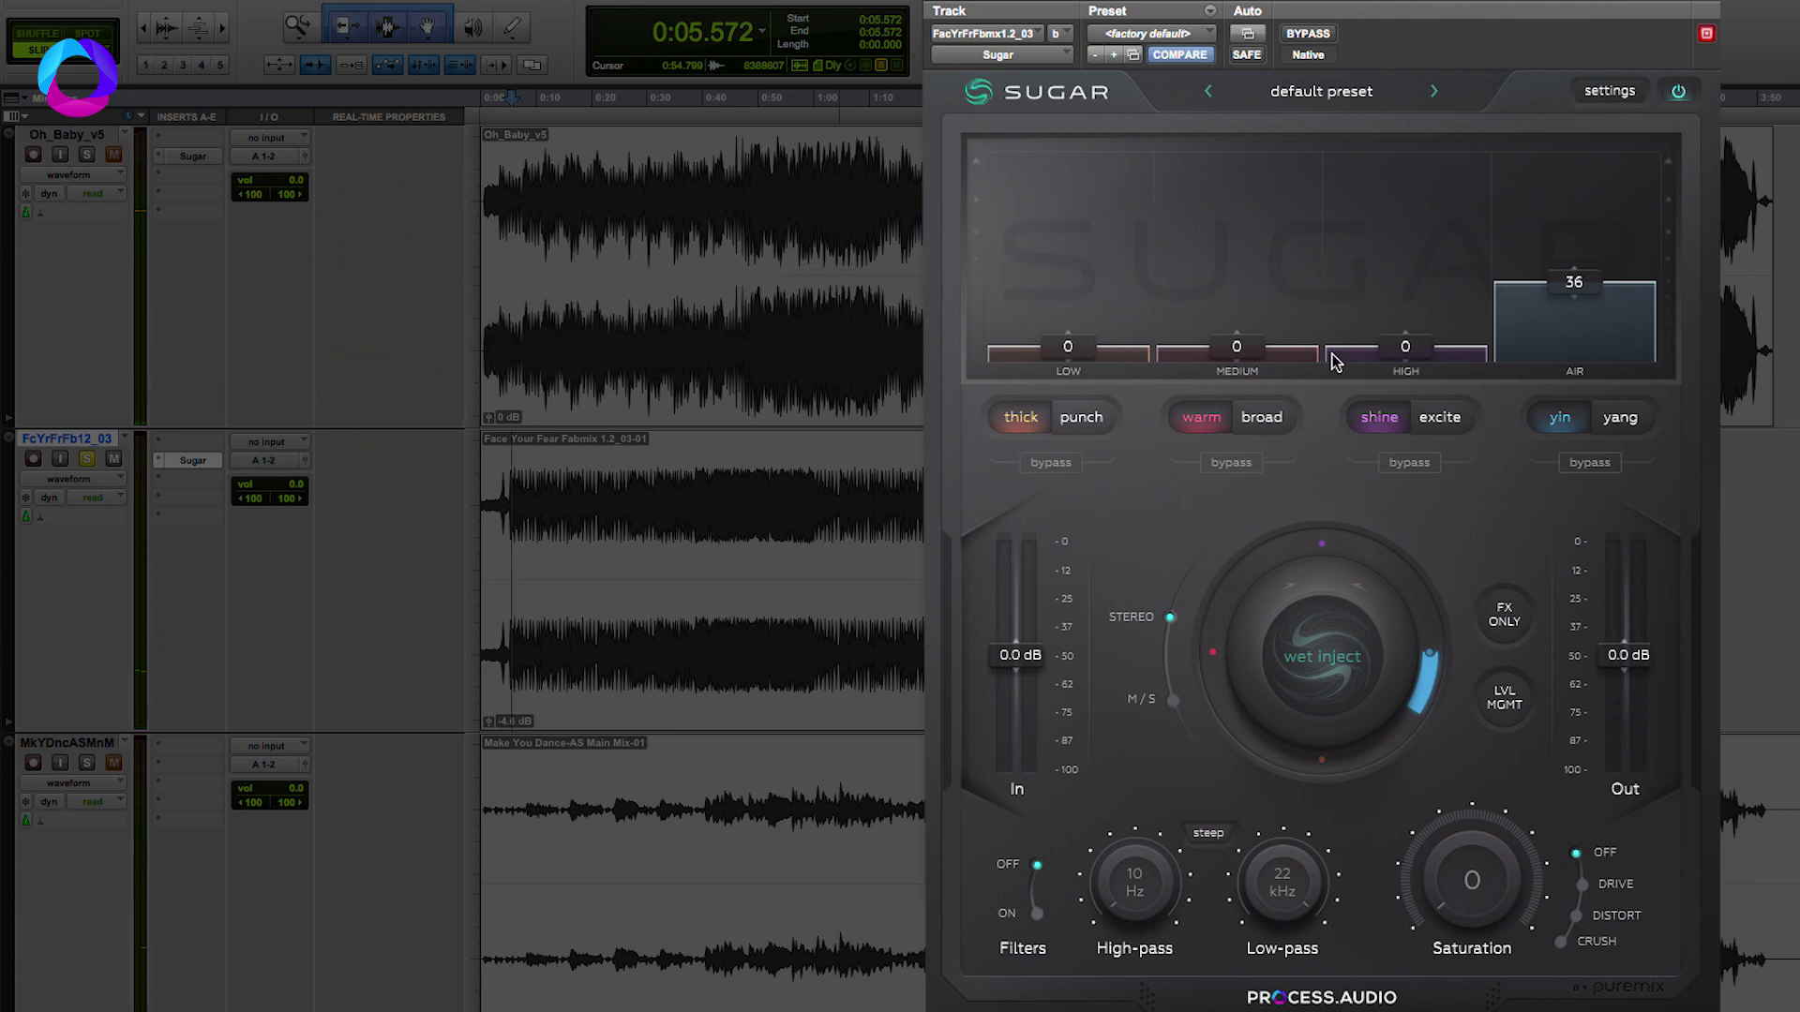
Raise the Medium band to 70 on the playing passage, trying its broad mode but keeping warm, and replay the result
key("space")
left_click_drag(1237, 349, 1242, 230)
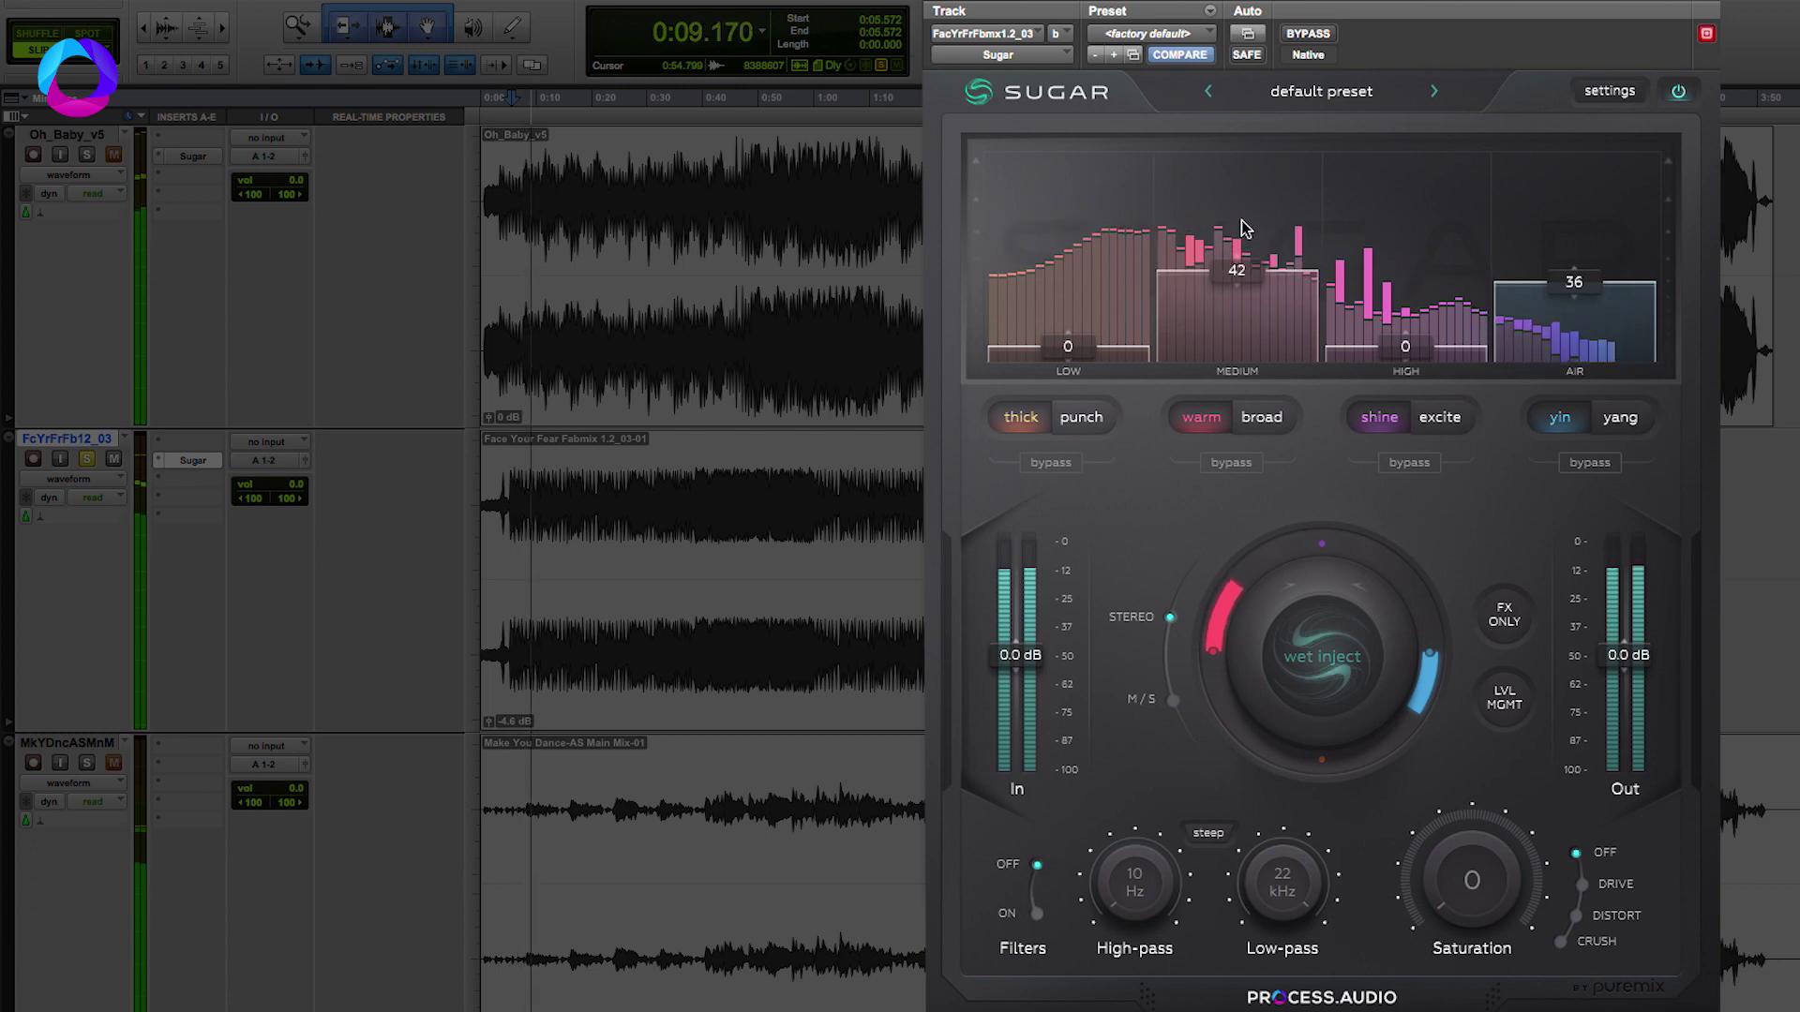
left_click_drag(1245, 228, 1244, 205)
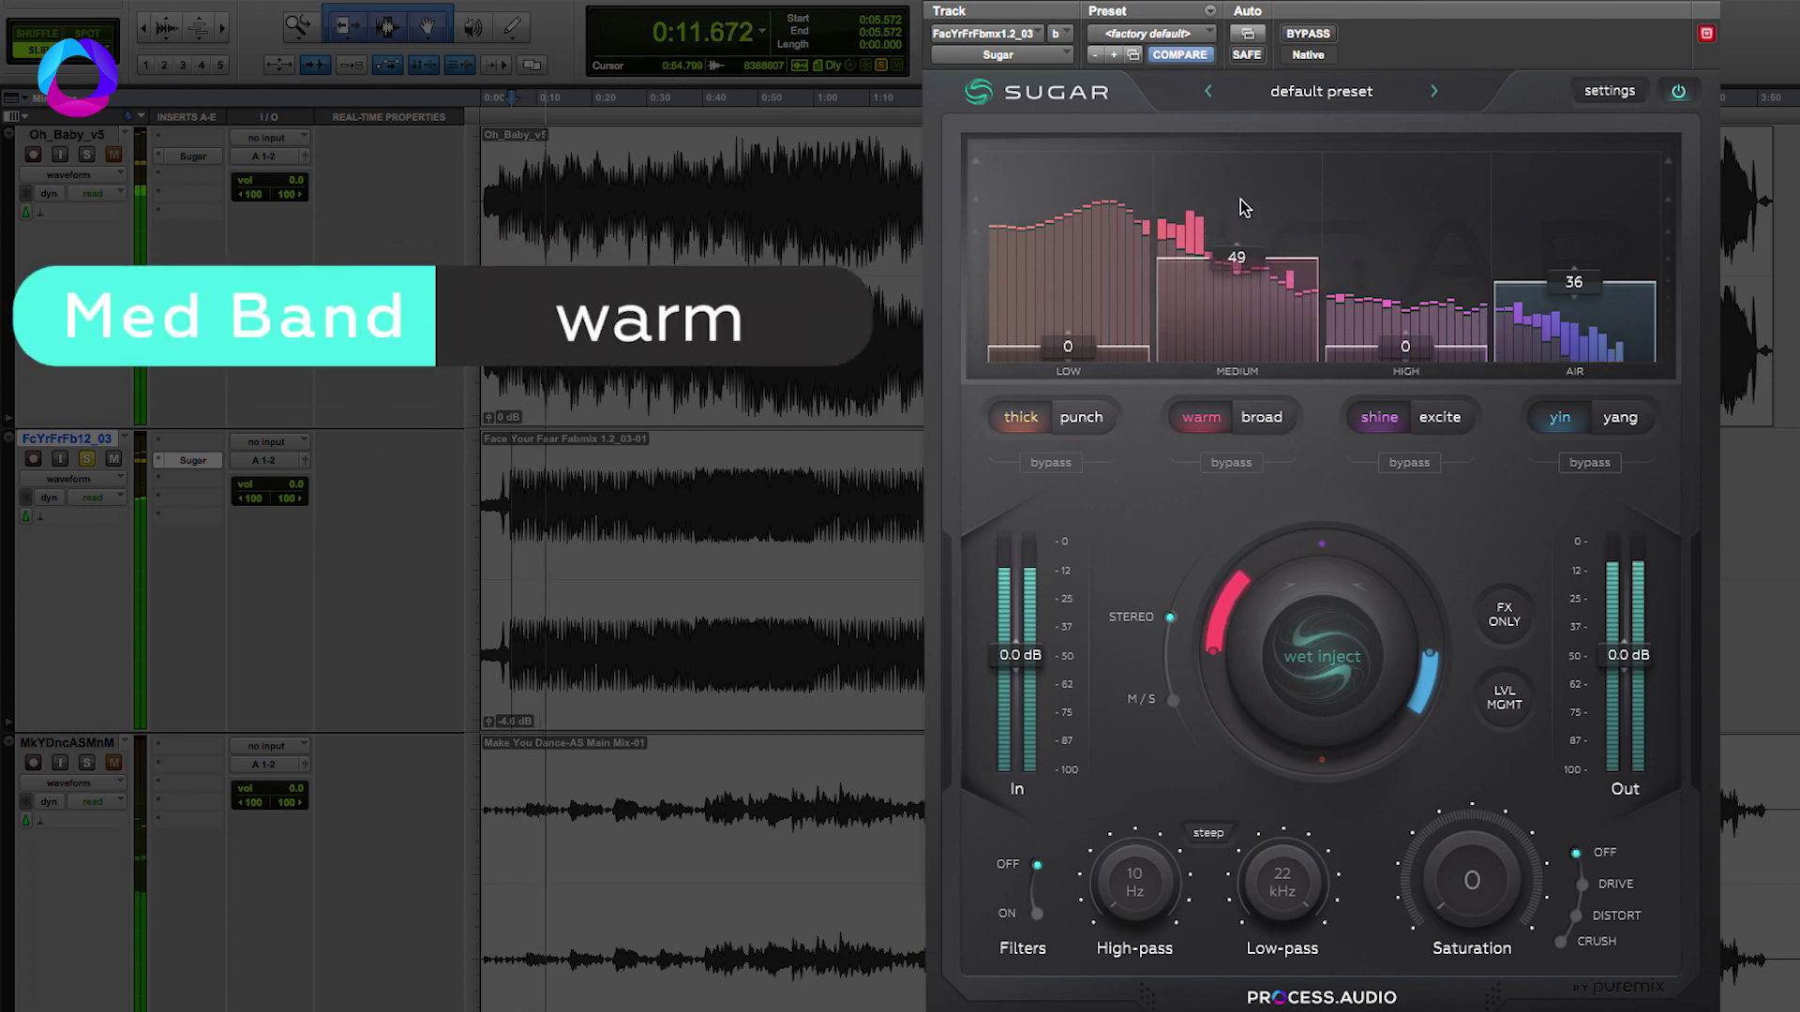
left_click(1265, 413)
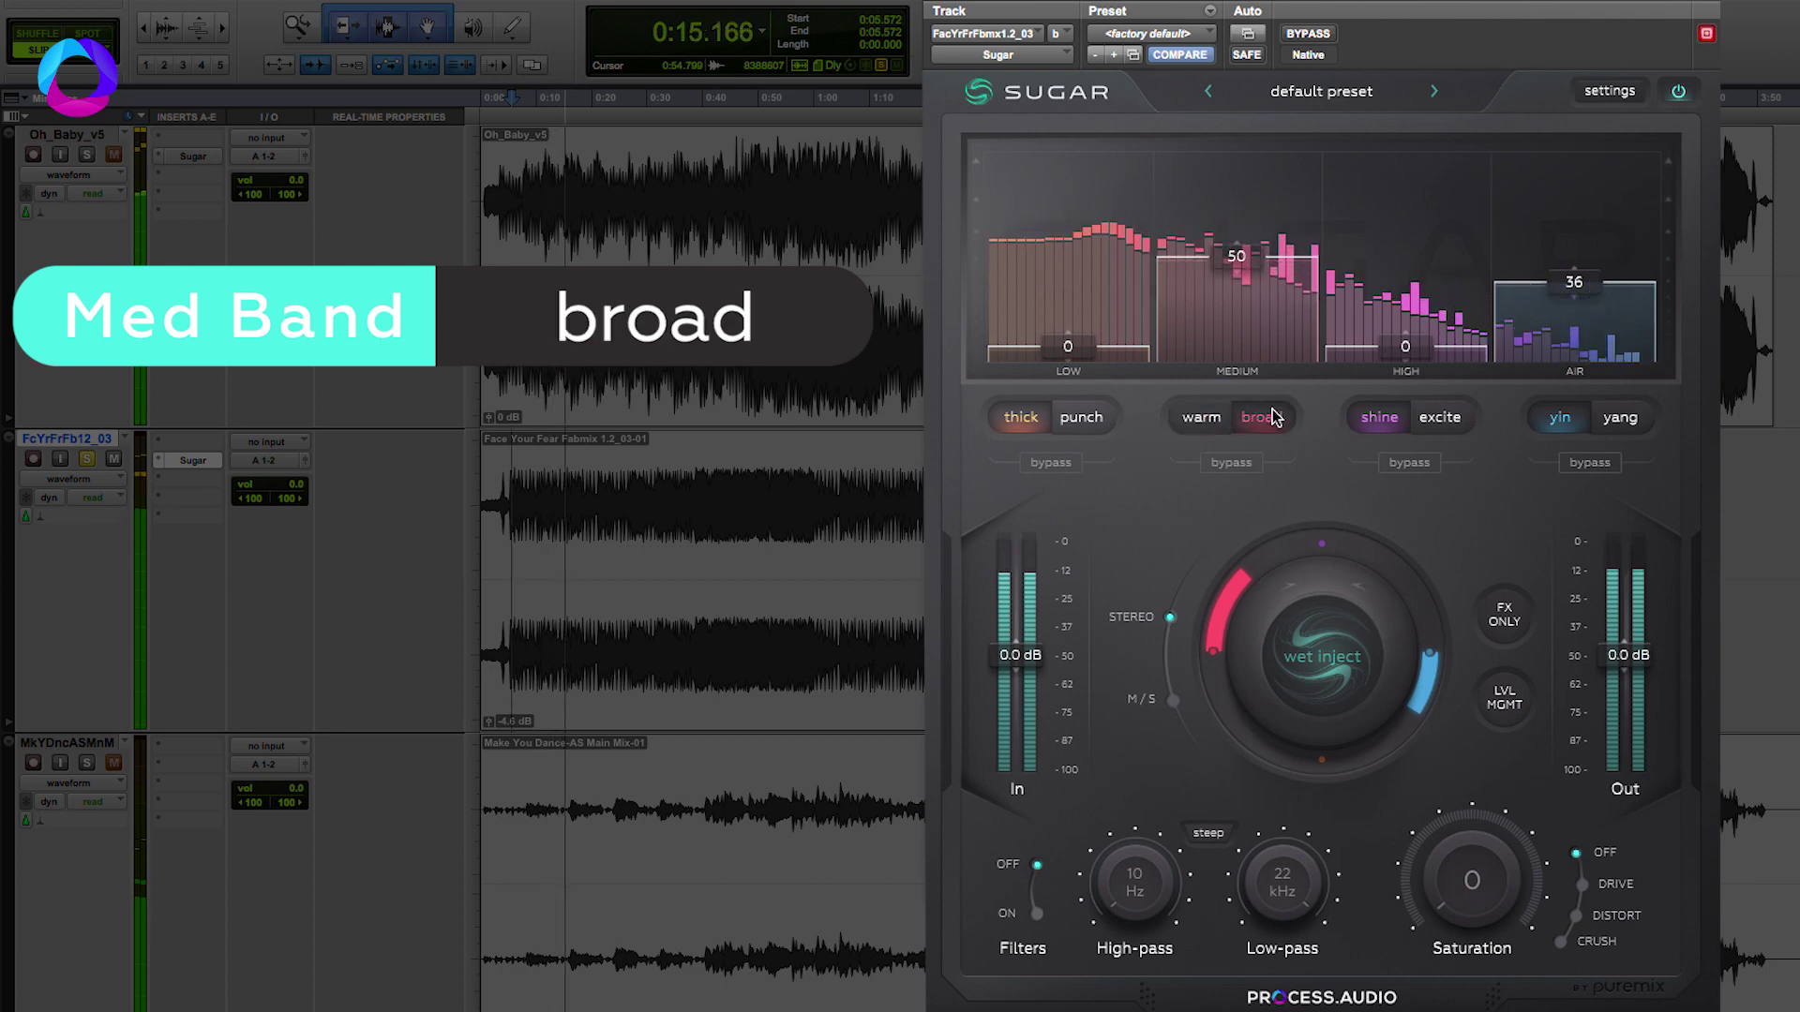
left_click(1211, 427)
left_click_drag(1251, 242, 1250, 196)
key("space")
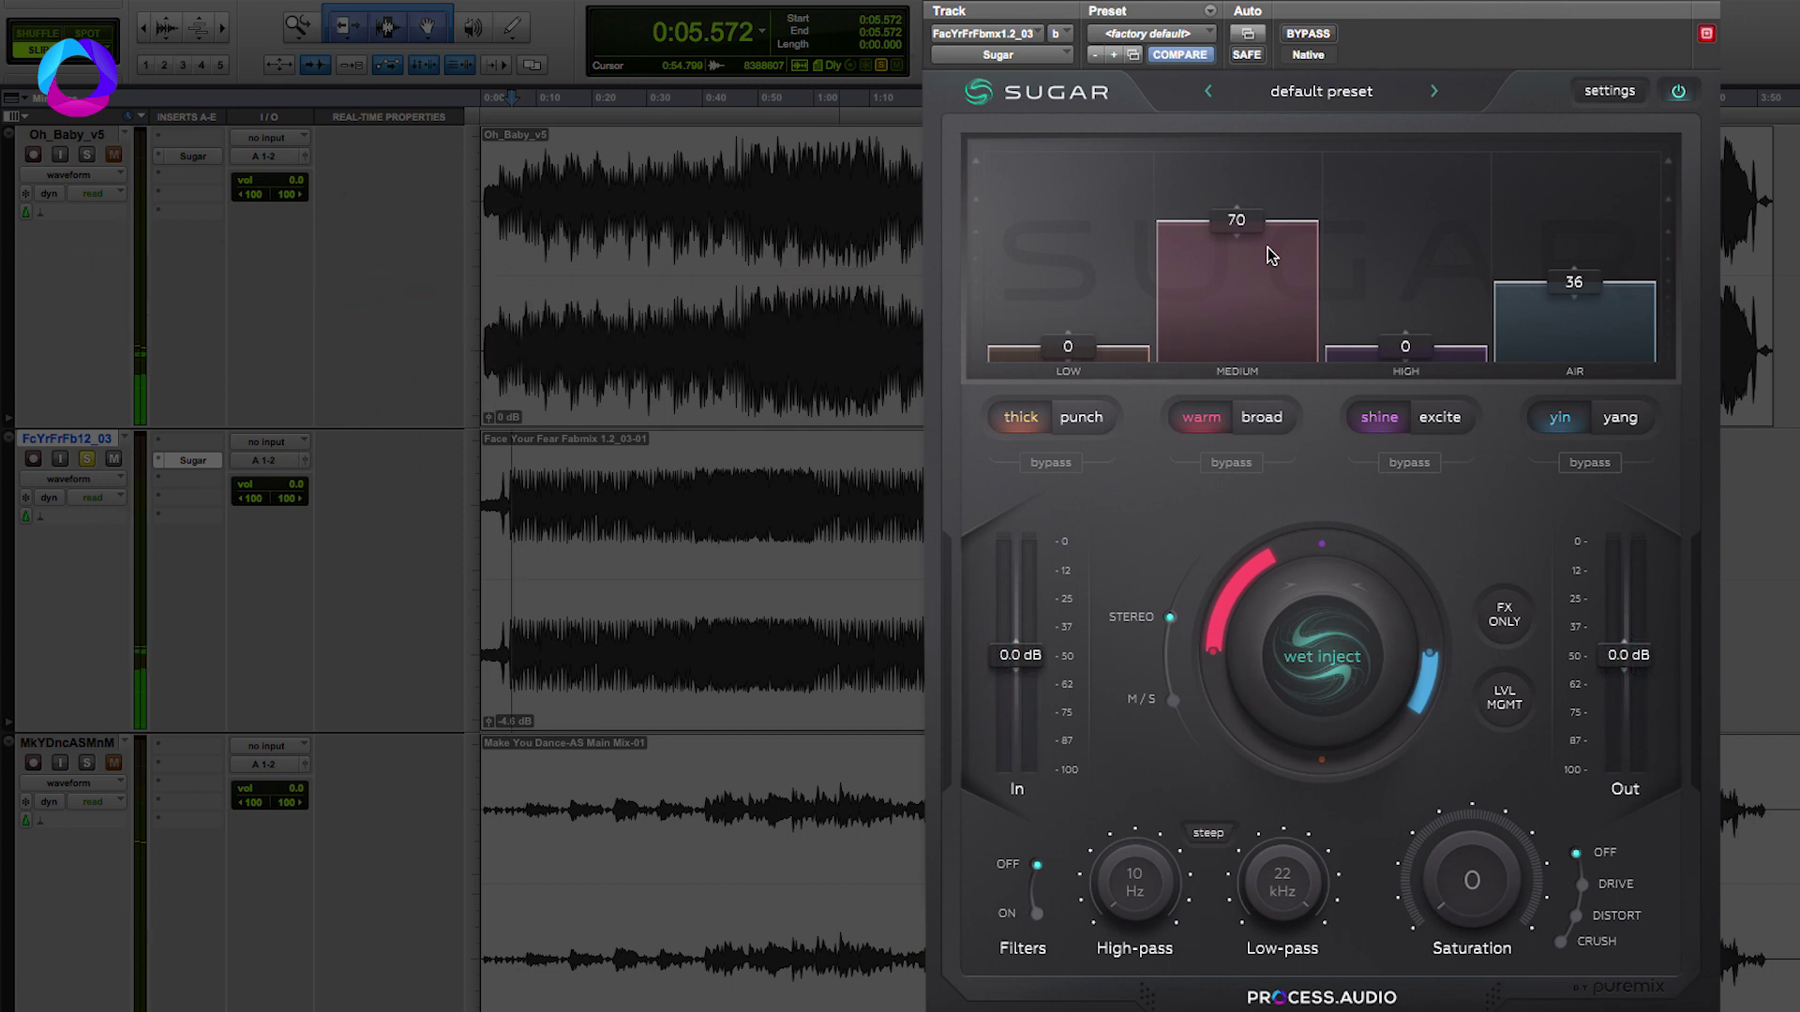
key("space")
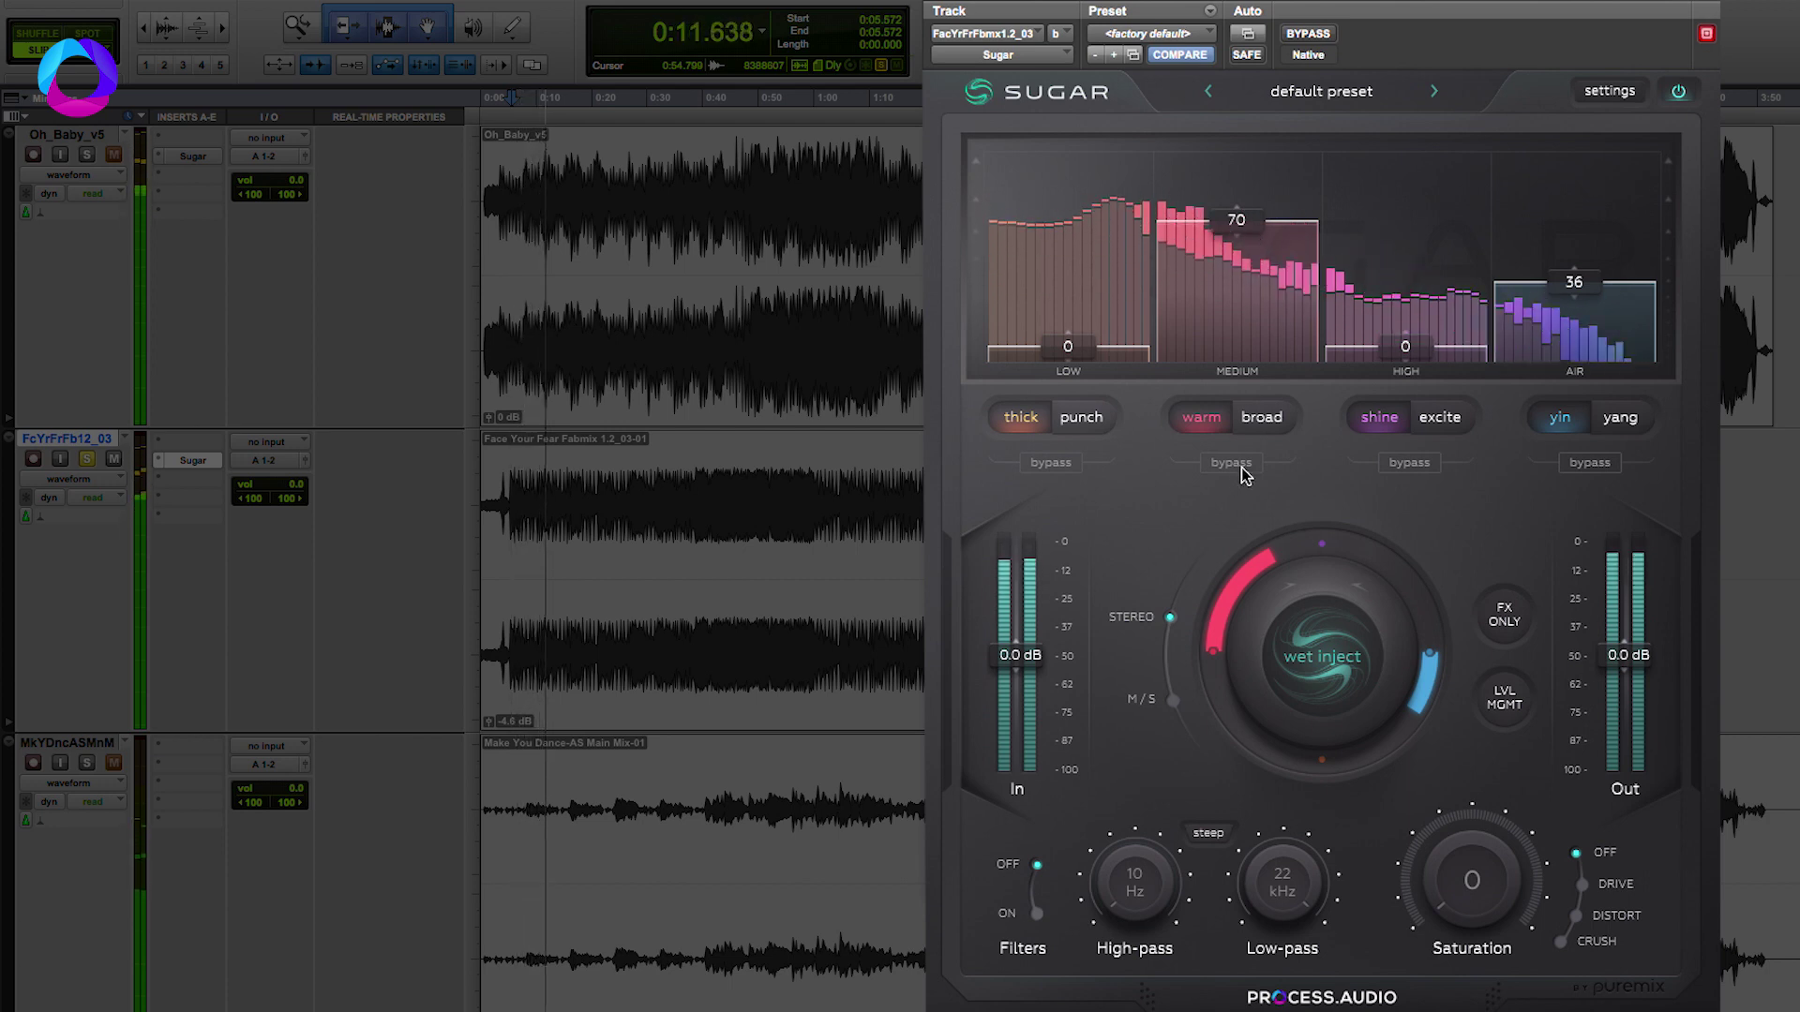
key("space")
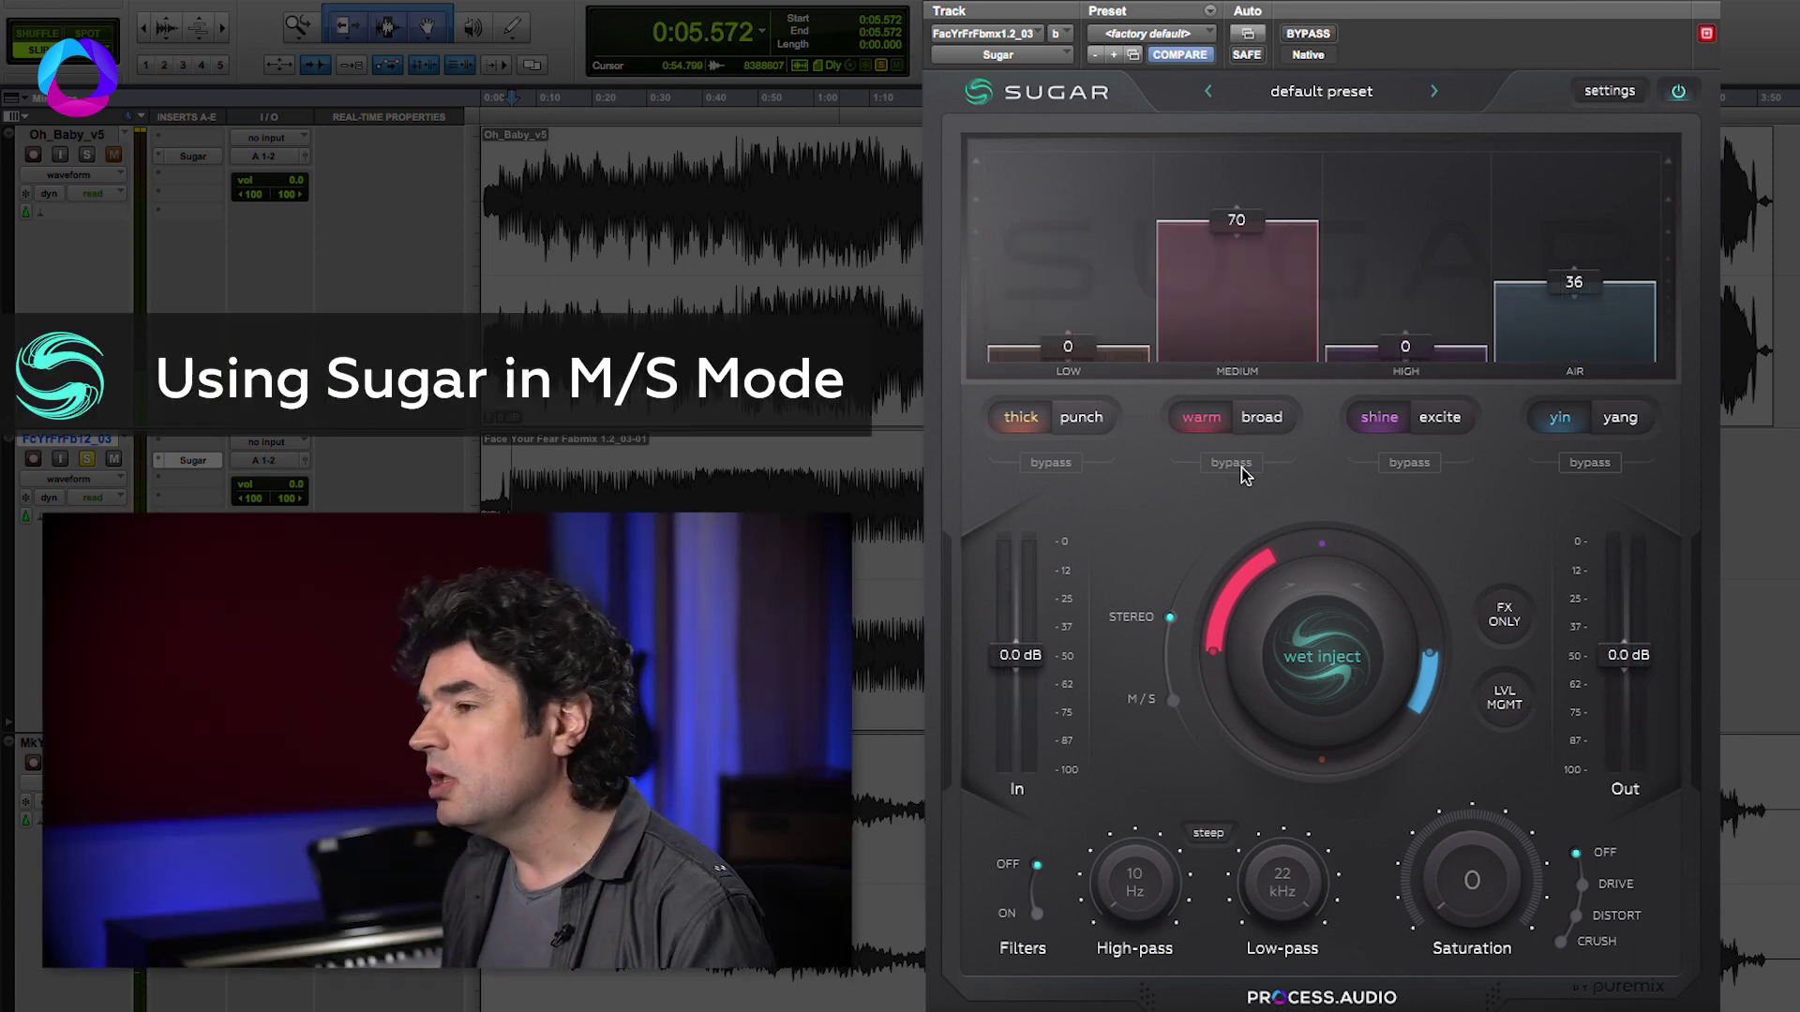
Switch the processing from stereo to M/S with the stereo band settings carried over to both mid and side
left_click(1172, 700)
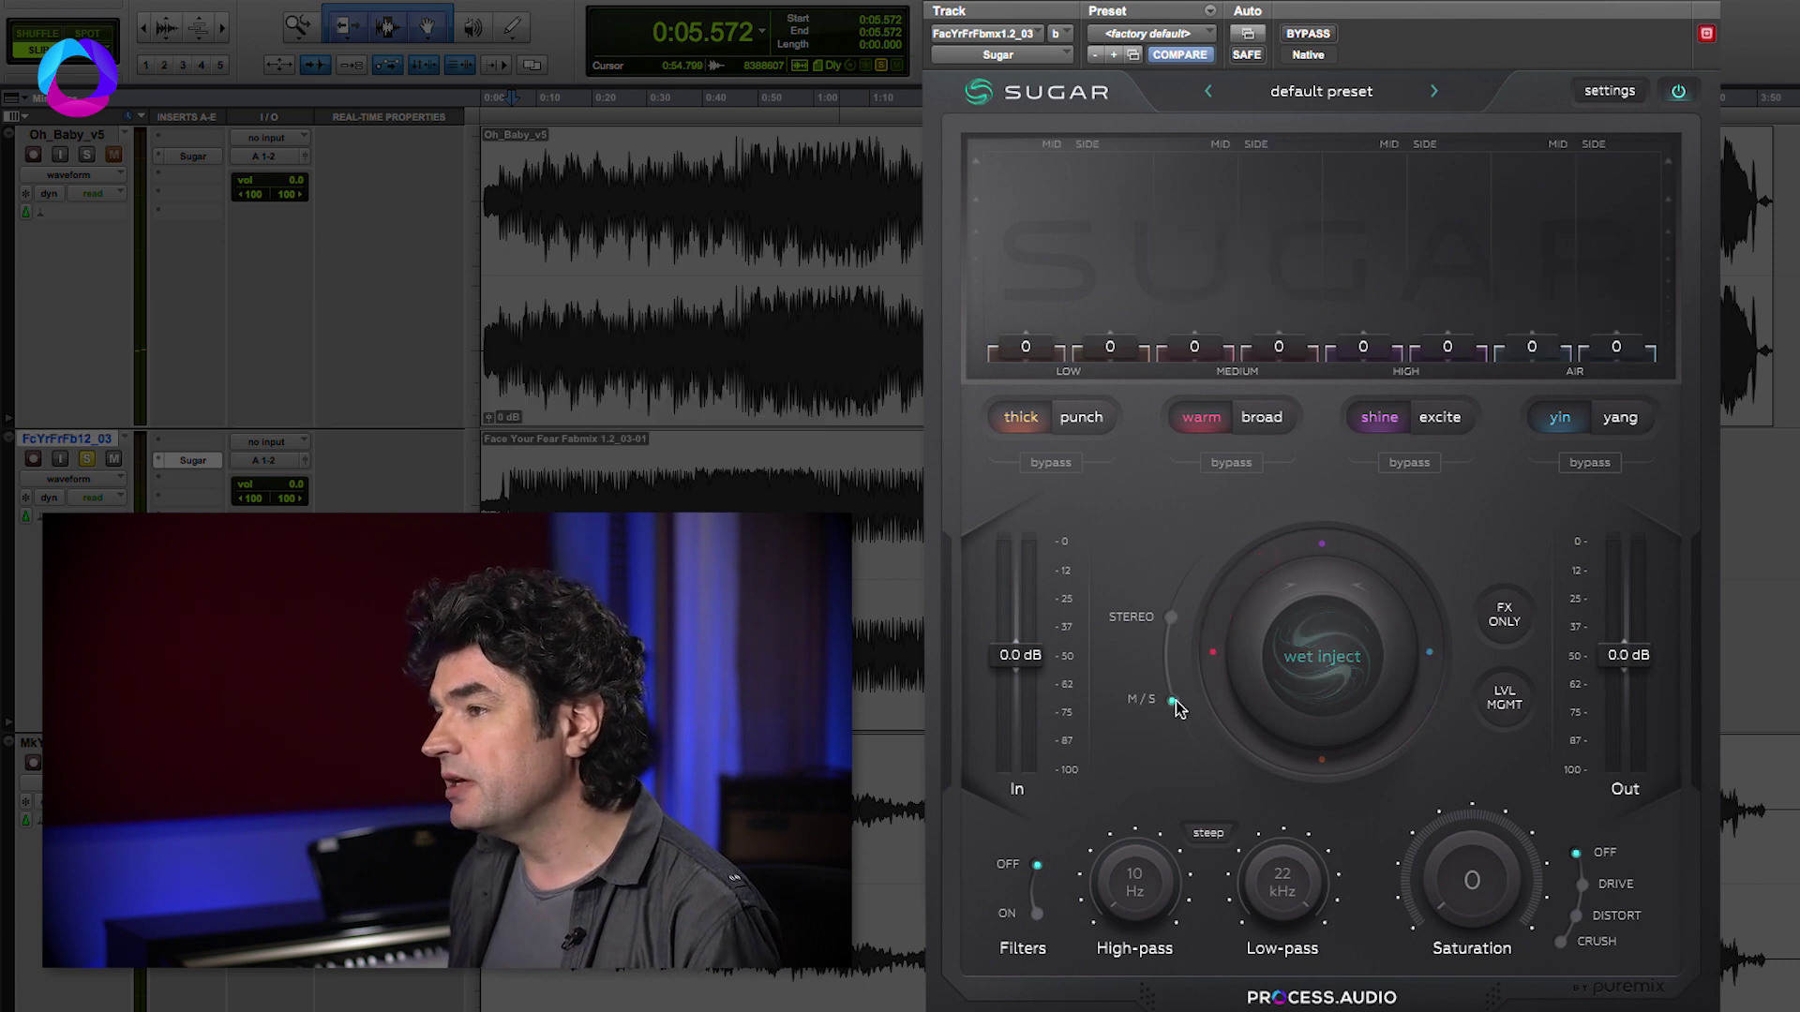
left_click(1172, 618)
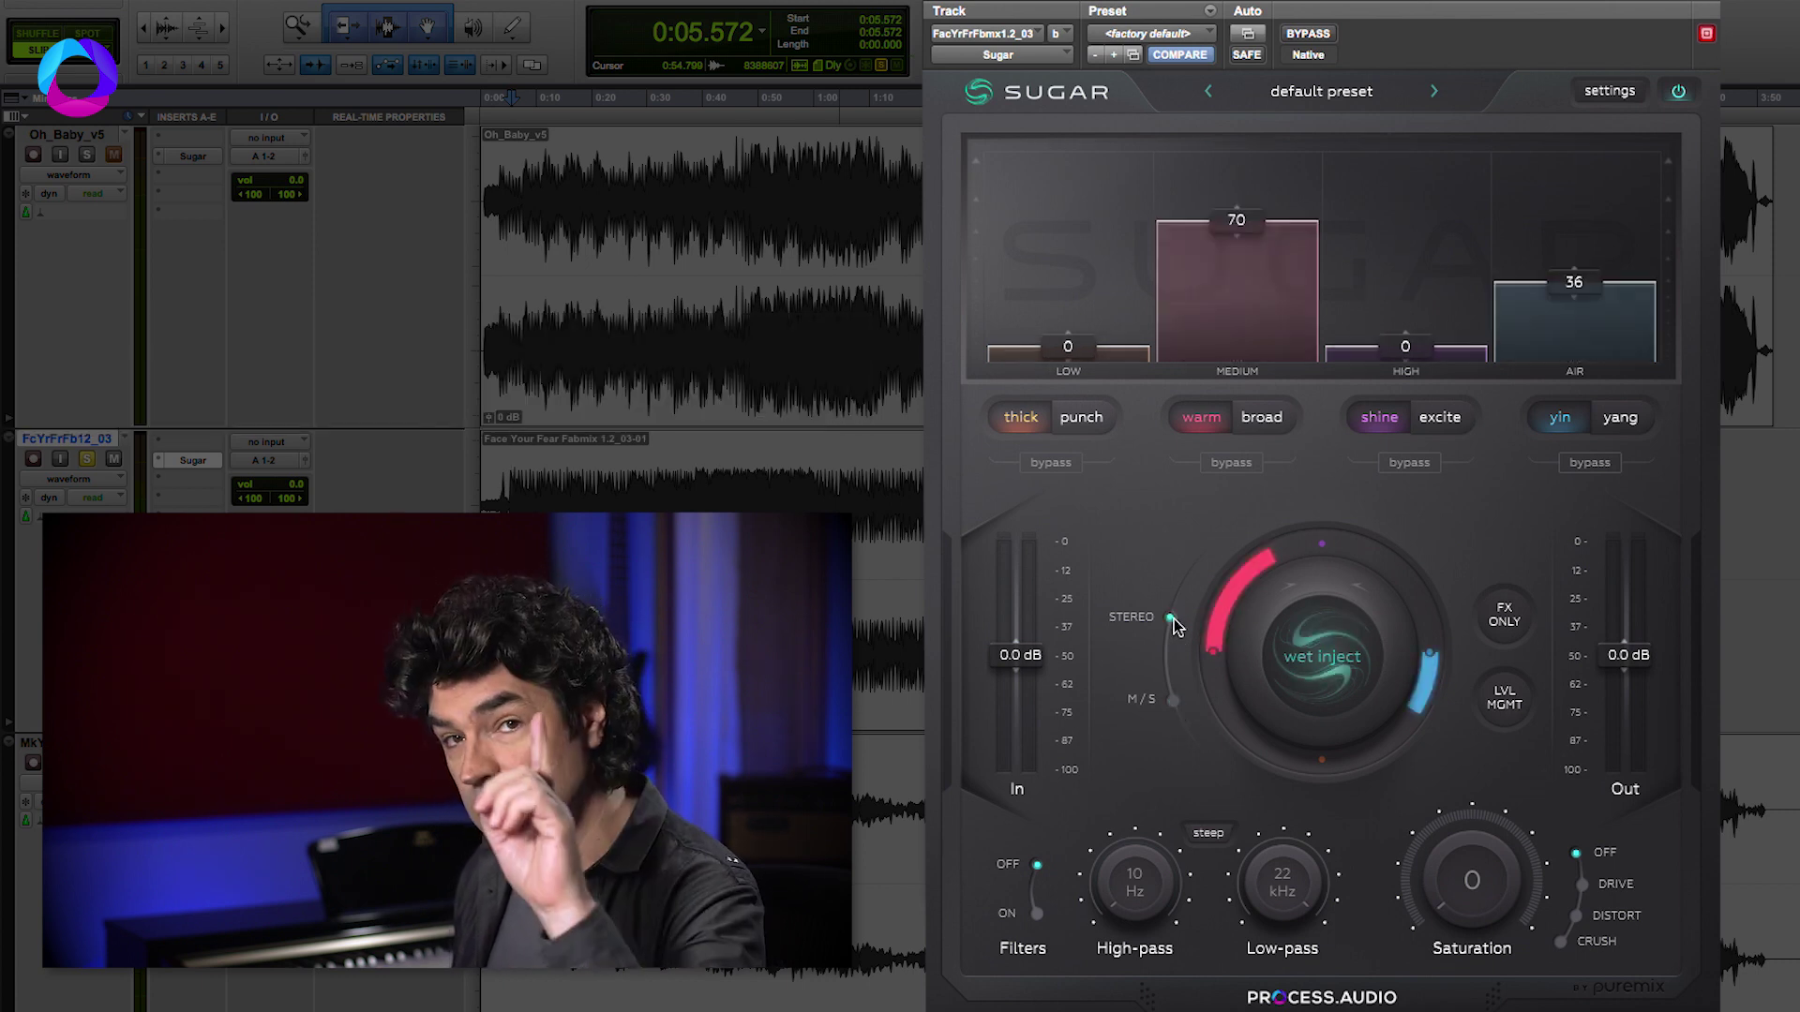
left_click(1172, 701, "super")
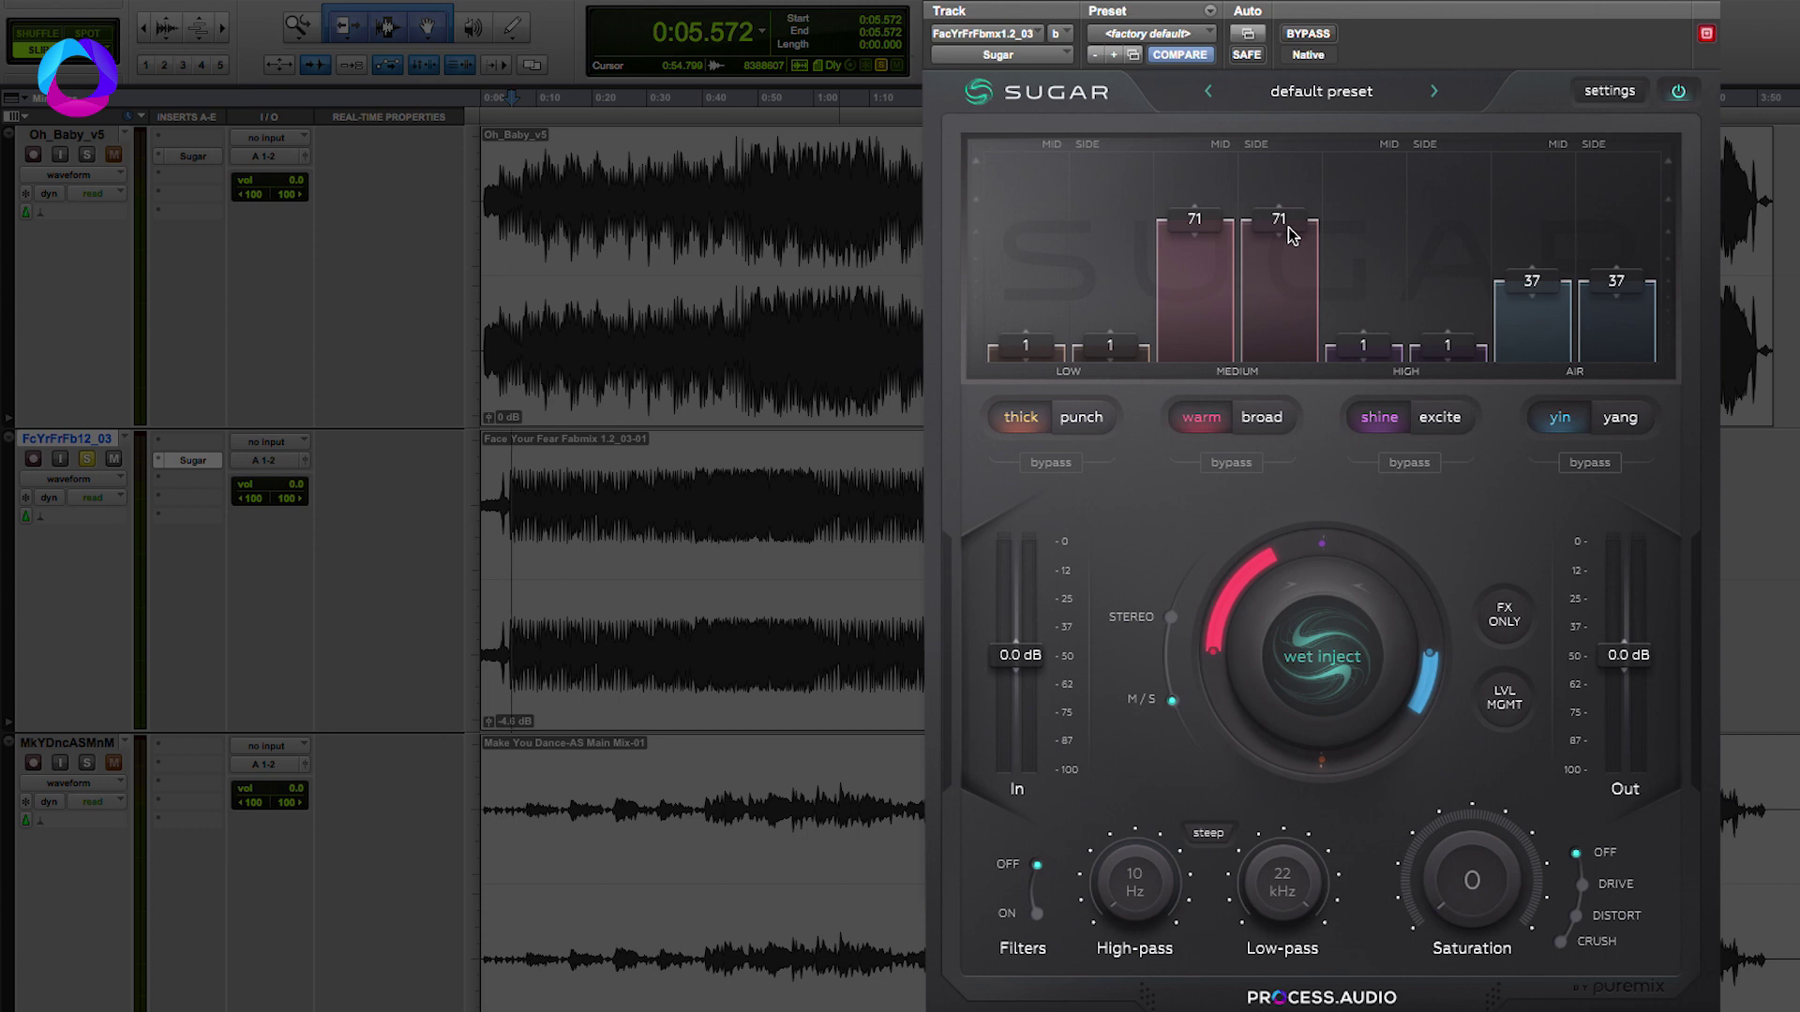
Lower the Medium band's side level to 30 during playback and compare the whole plug-in bypassed and engaged
key("space")
left_click_drag(1291, 235, 1288, 348)
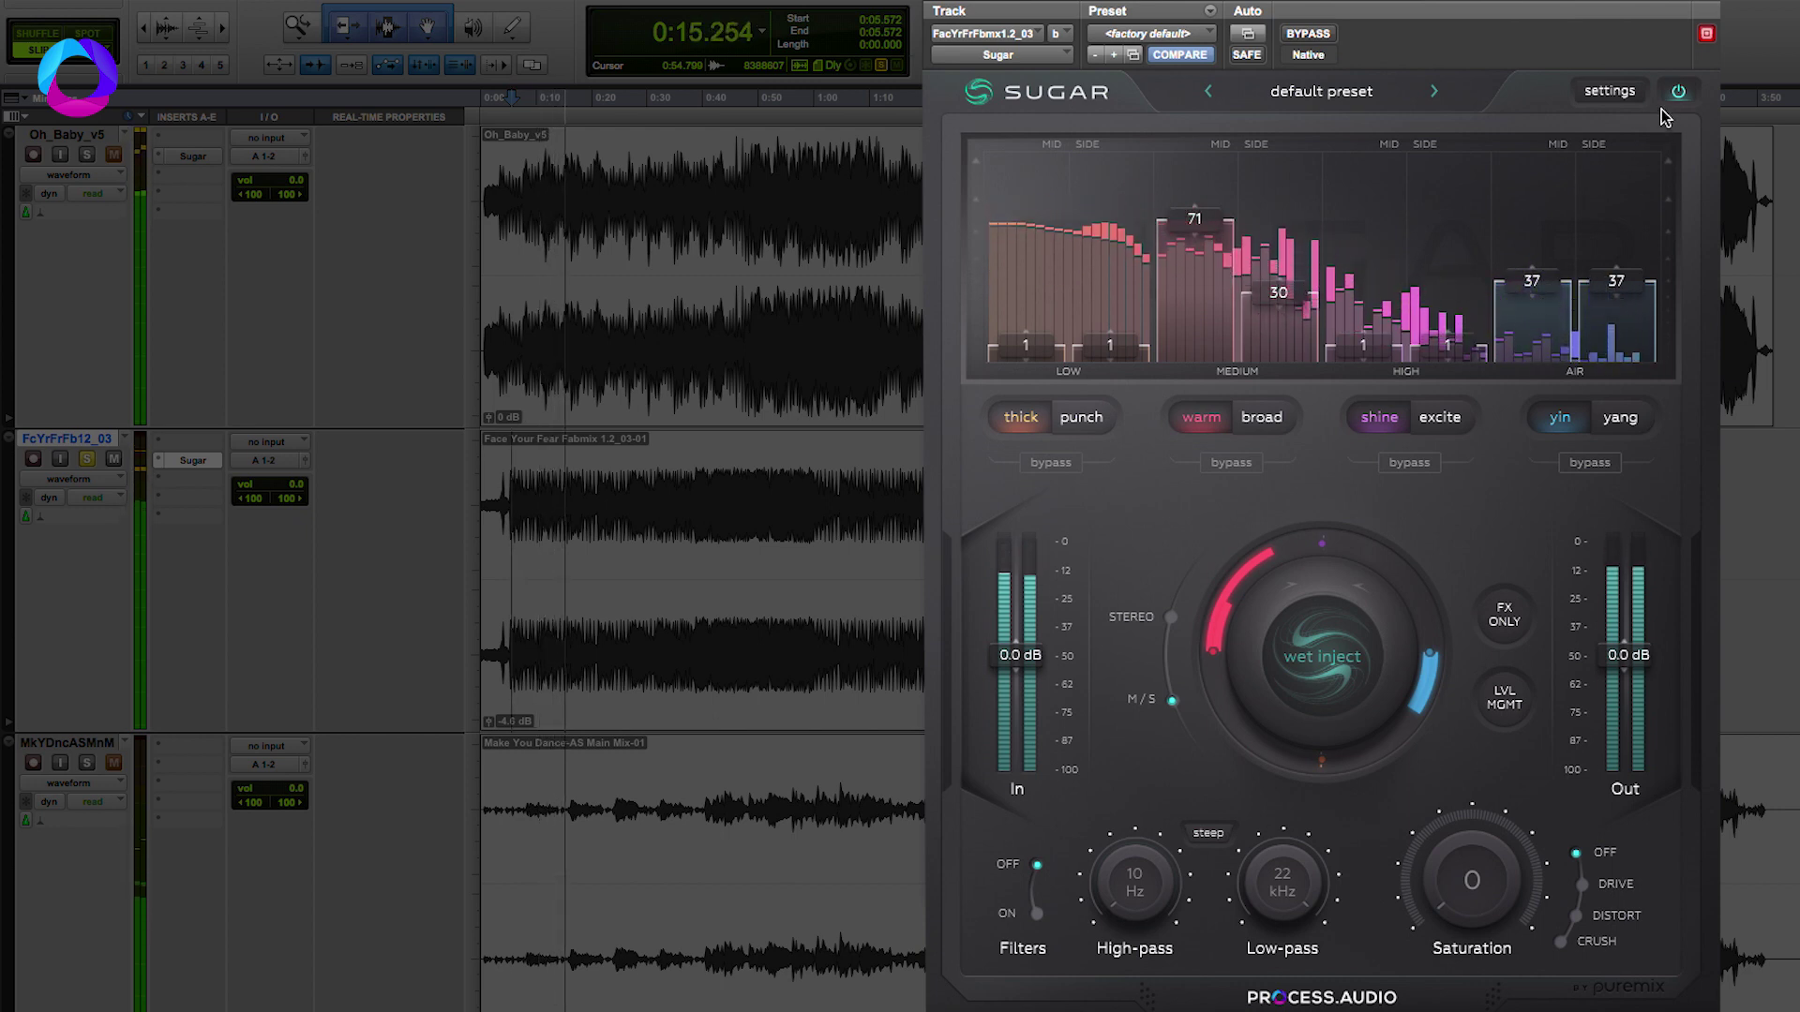
left_click(1677, 92)
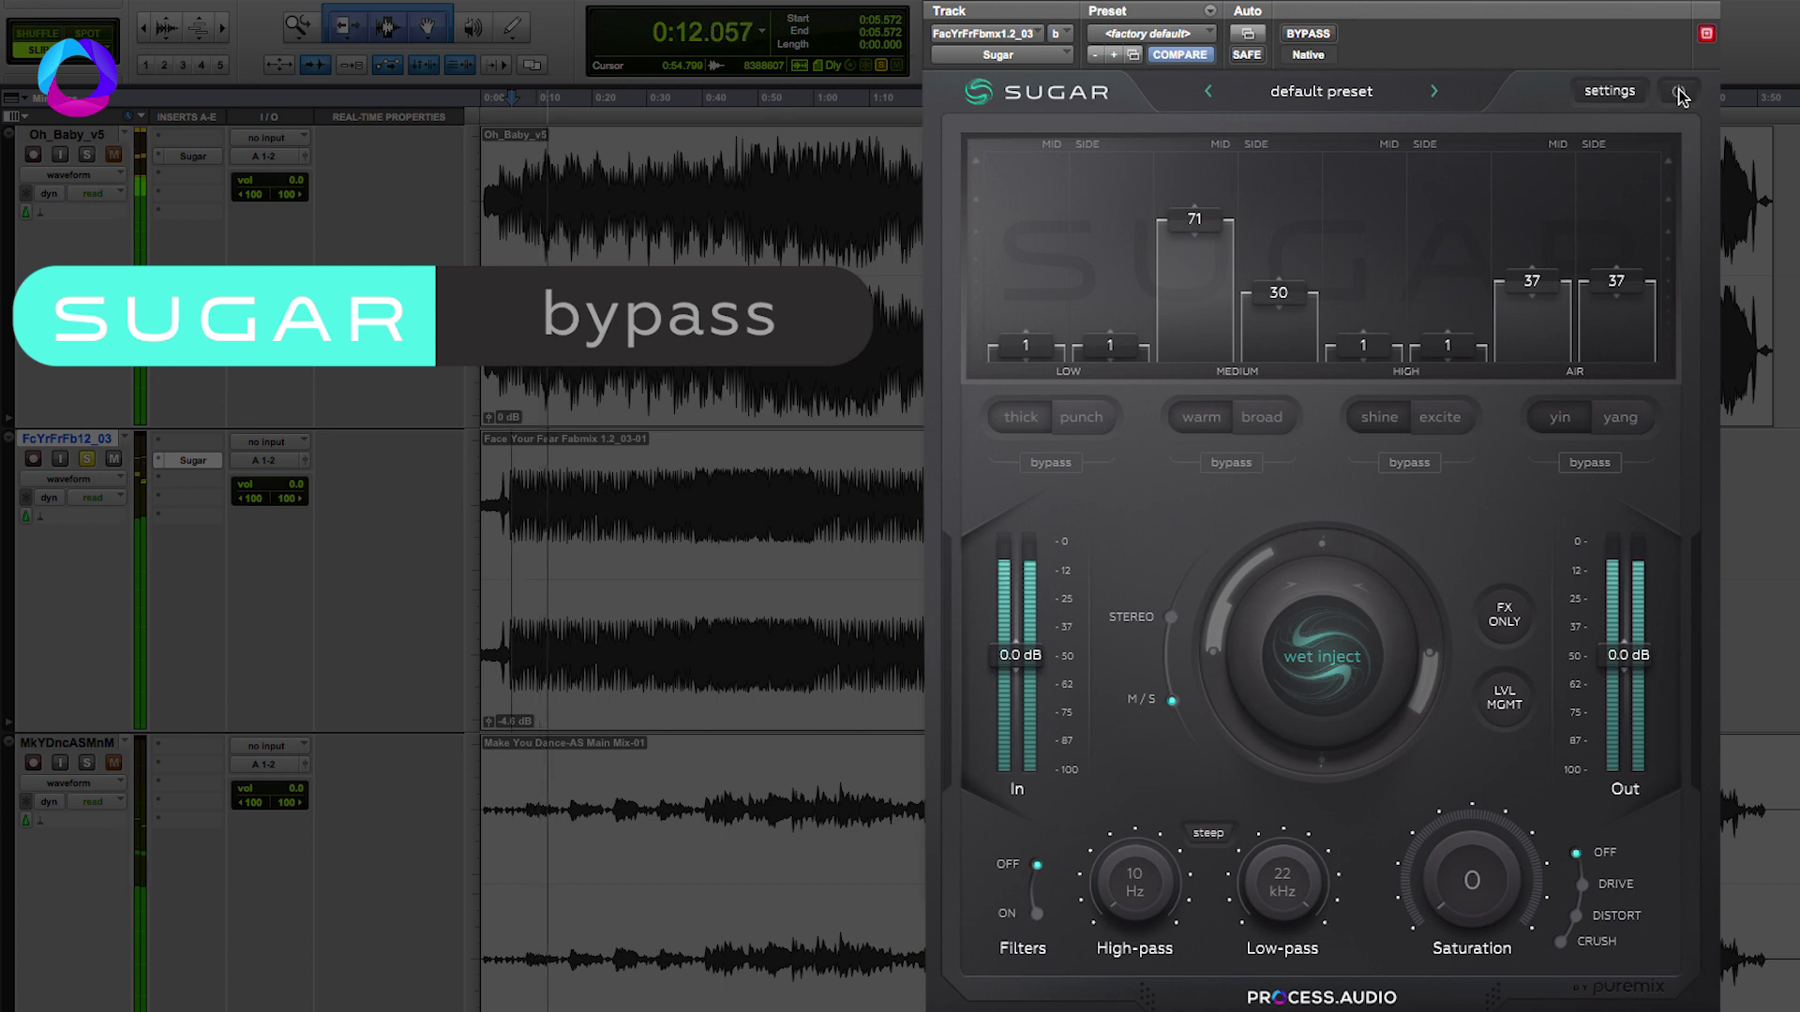
left_click(1678, 91)
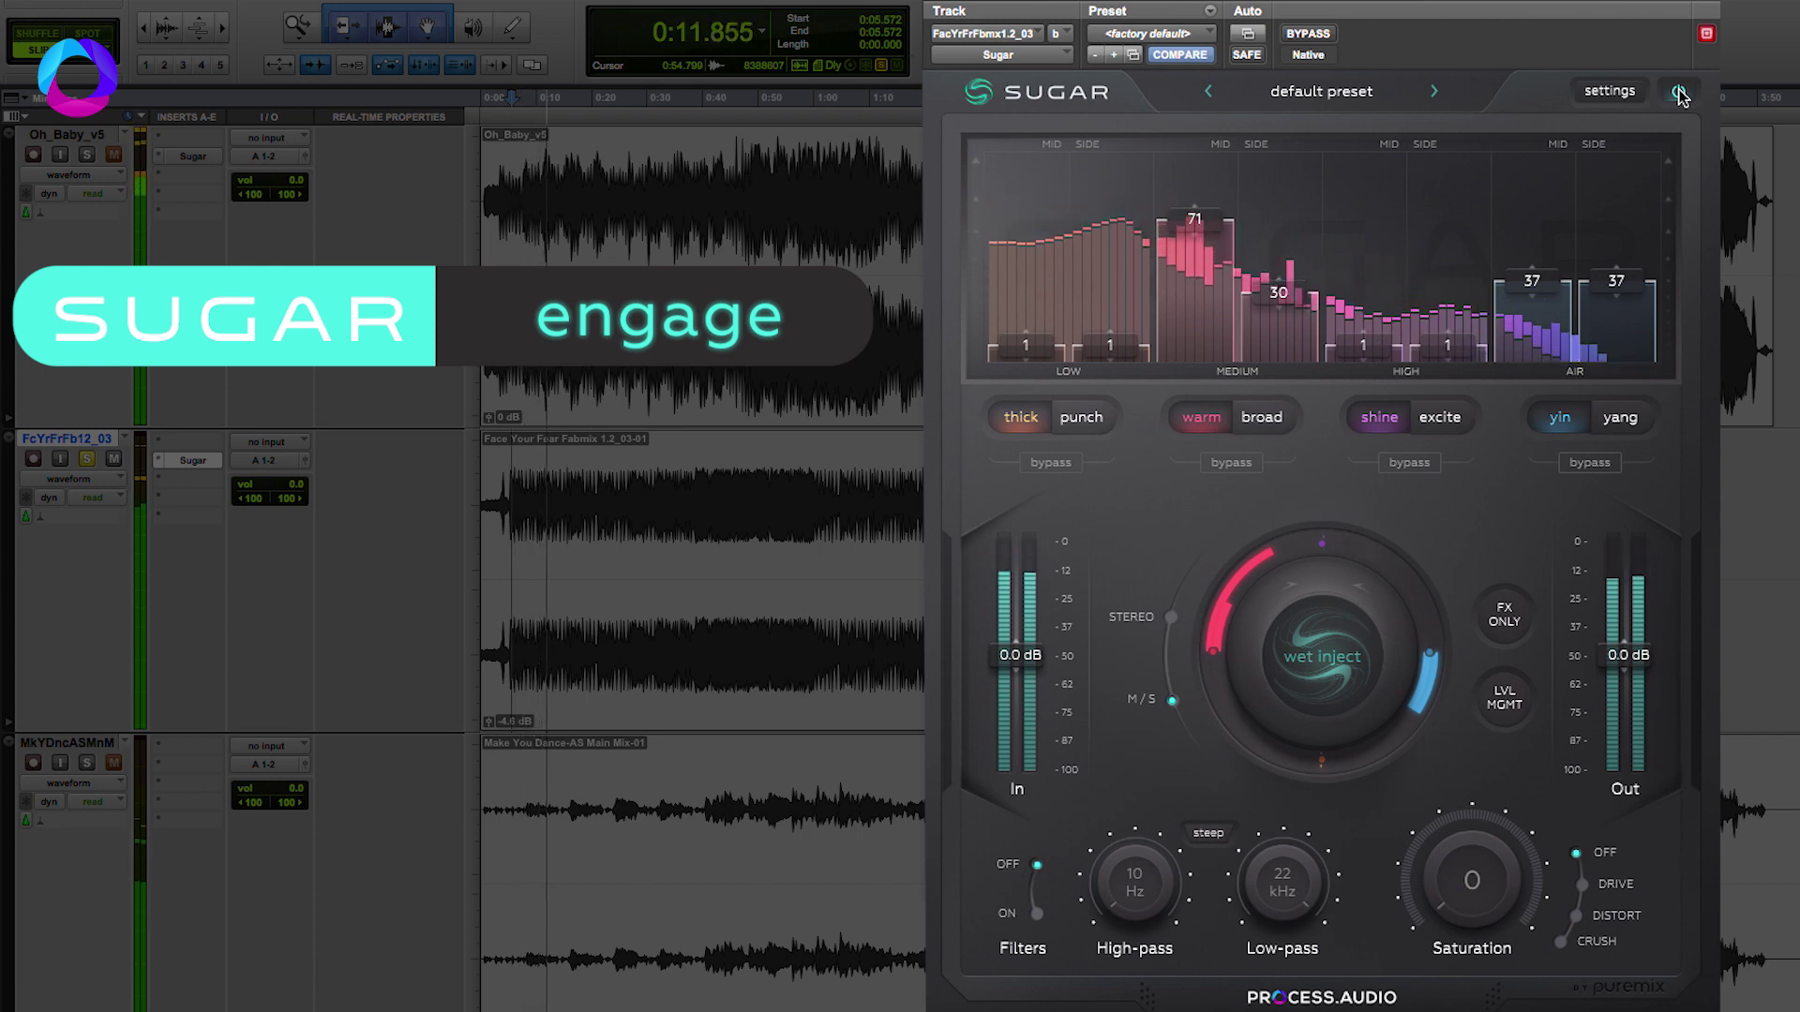
key("space")
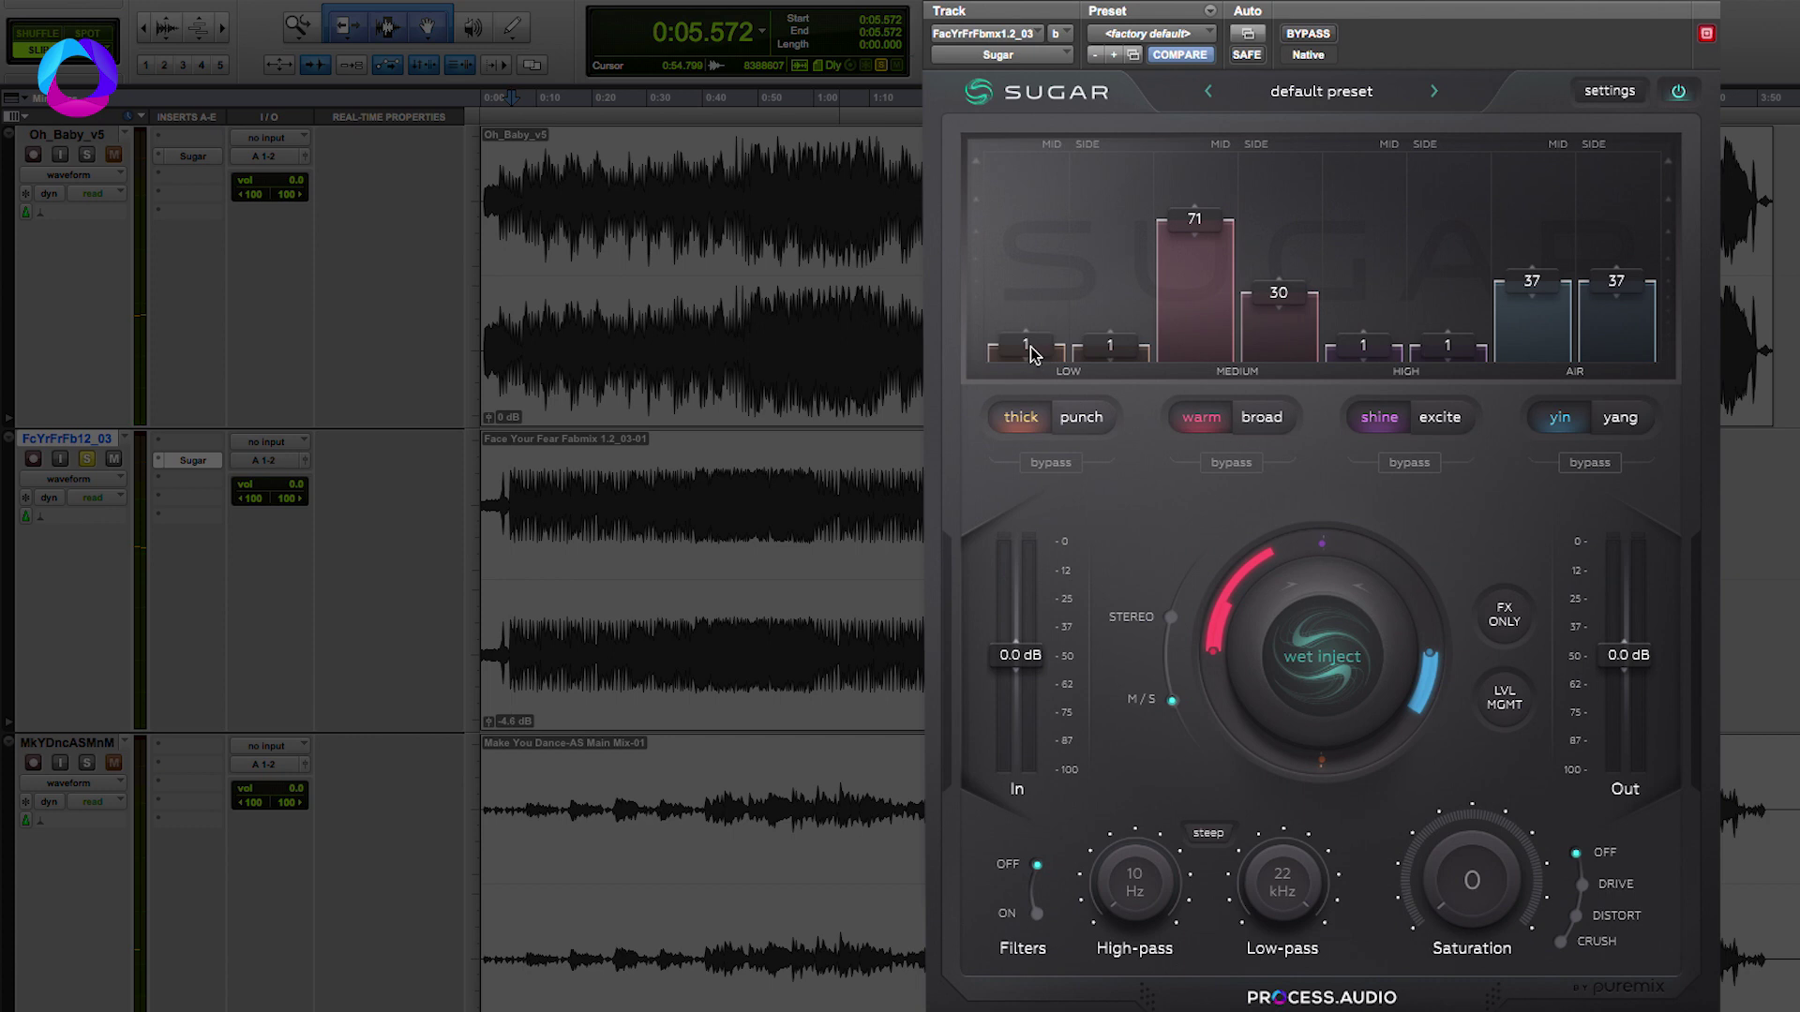
Set the Low band's mid level to 35 and its mode to punch while the passage plays
key("space")
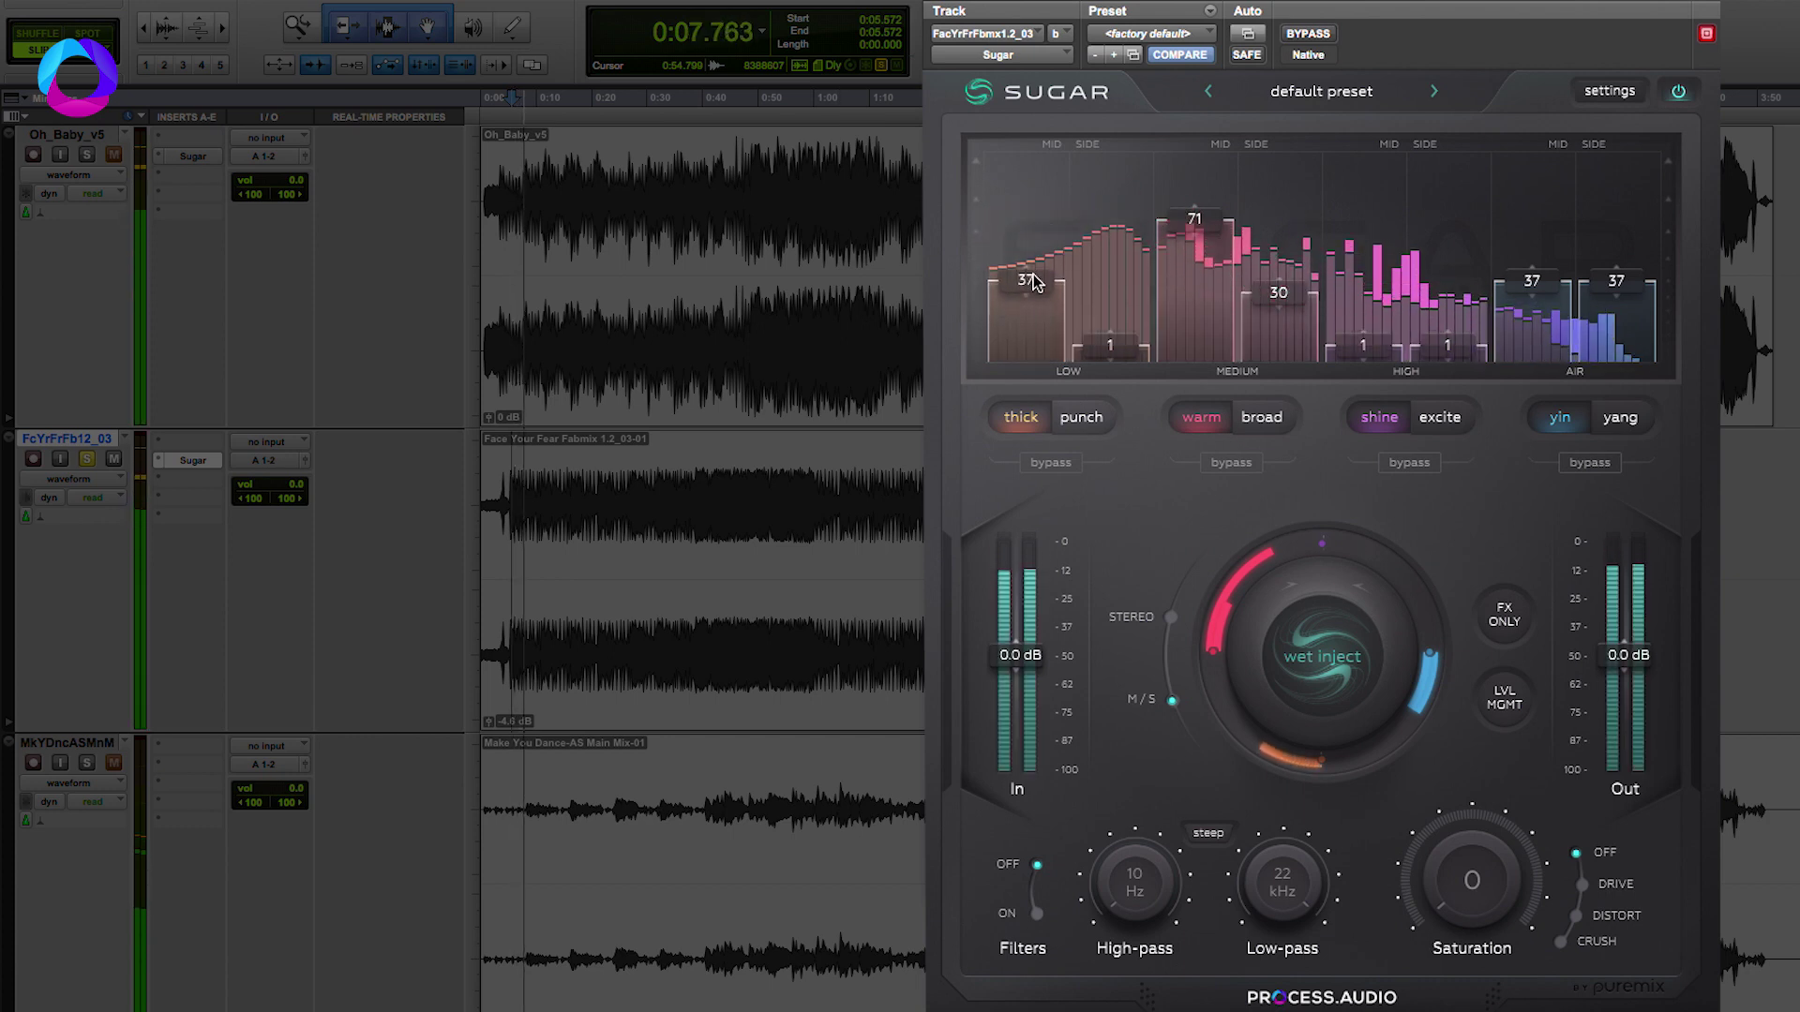
left_click(1090, 428)
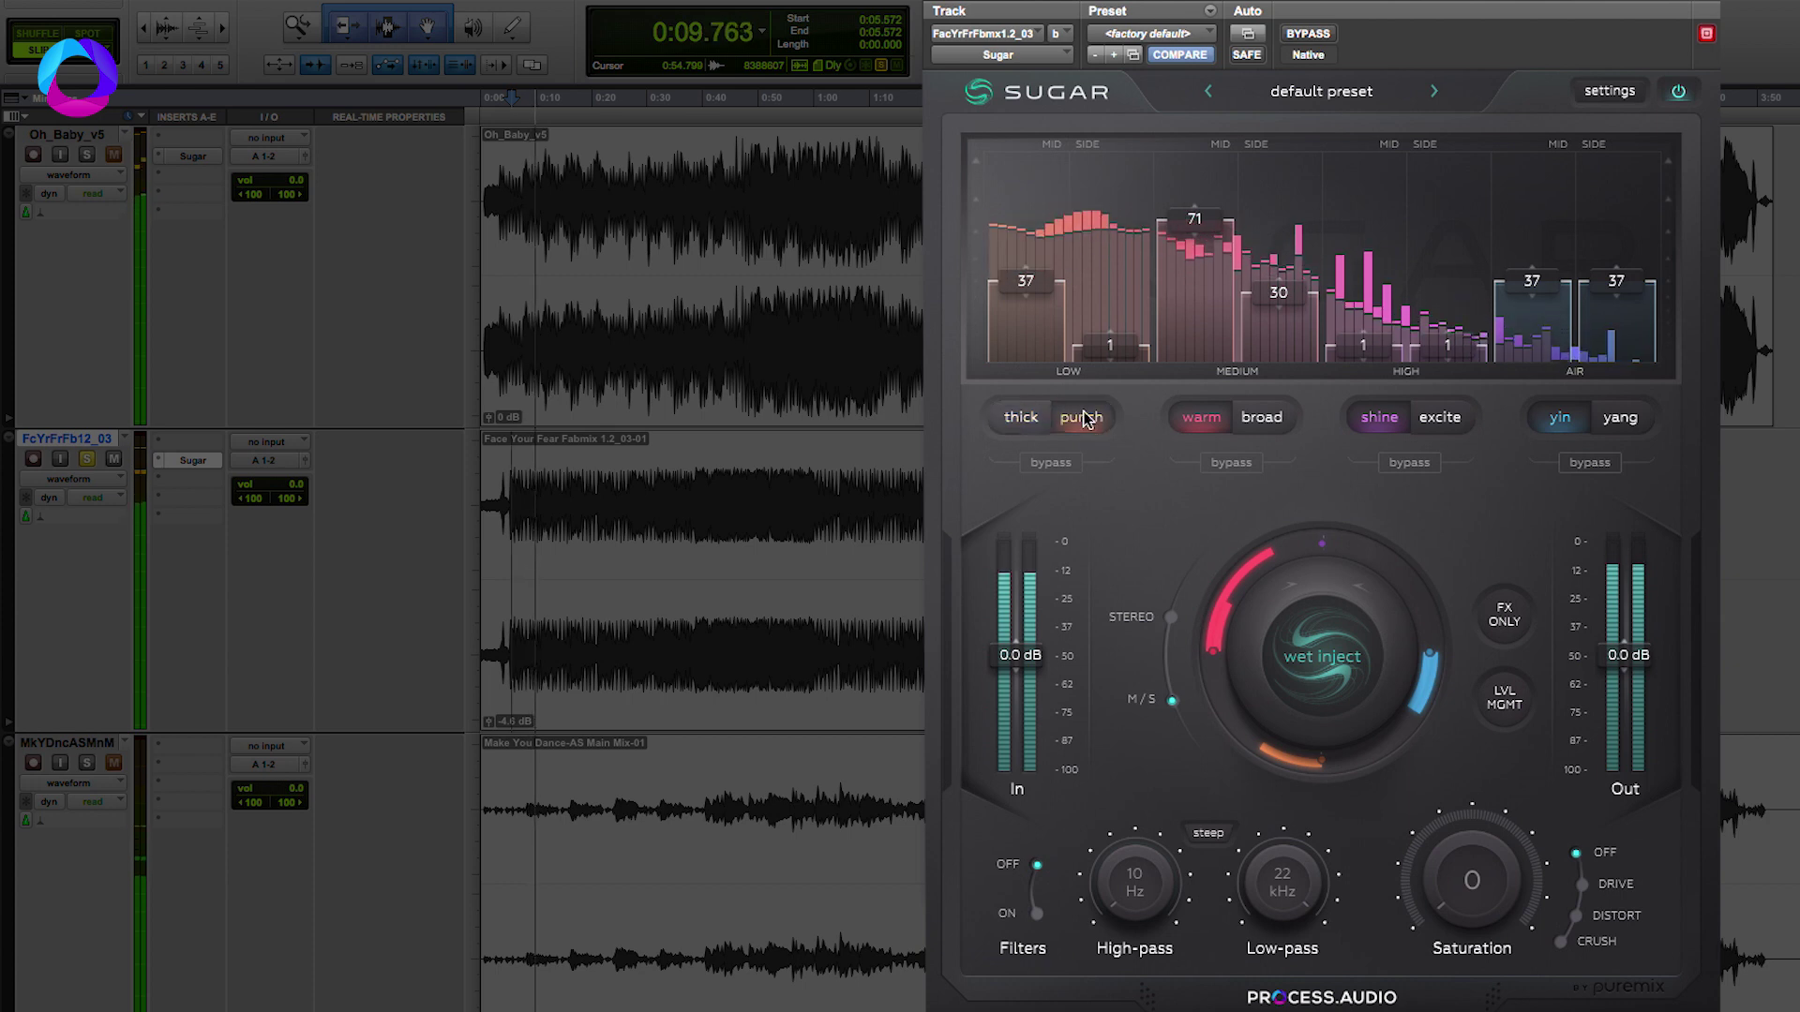
left_click_drag(1036, 291, 1037, 295)
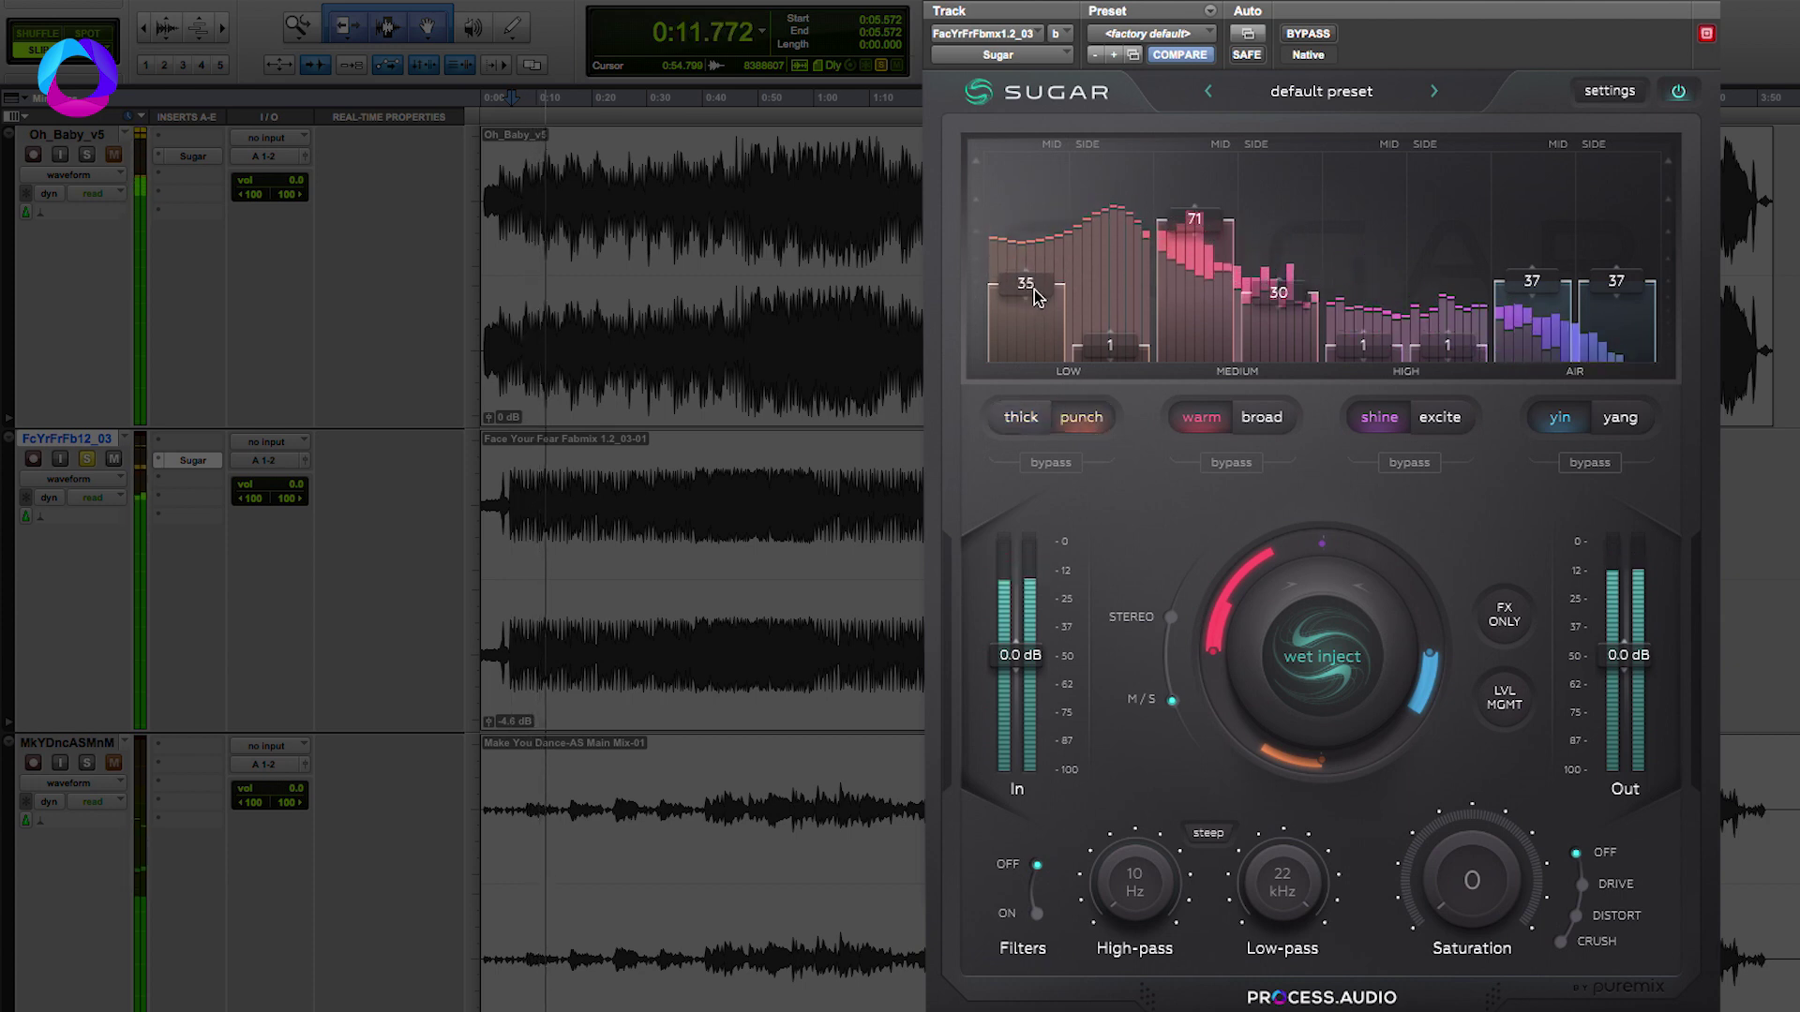
key("space")
Replay the passage from 0:05.572 with the M/S settings bypassed and engaged, leaving the whole Sugar plug-in engaged
left_click(1677, 94)
key("space")
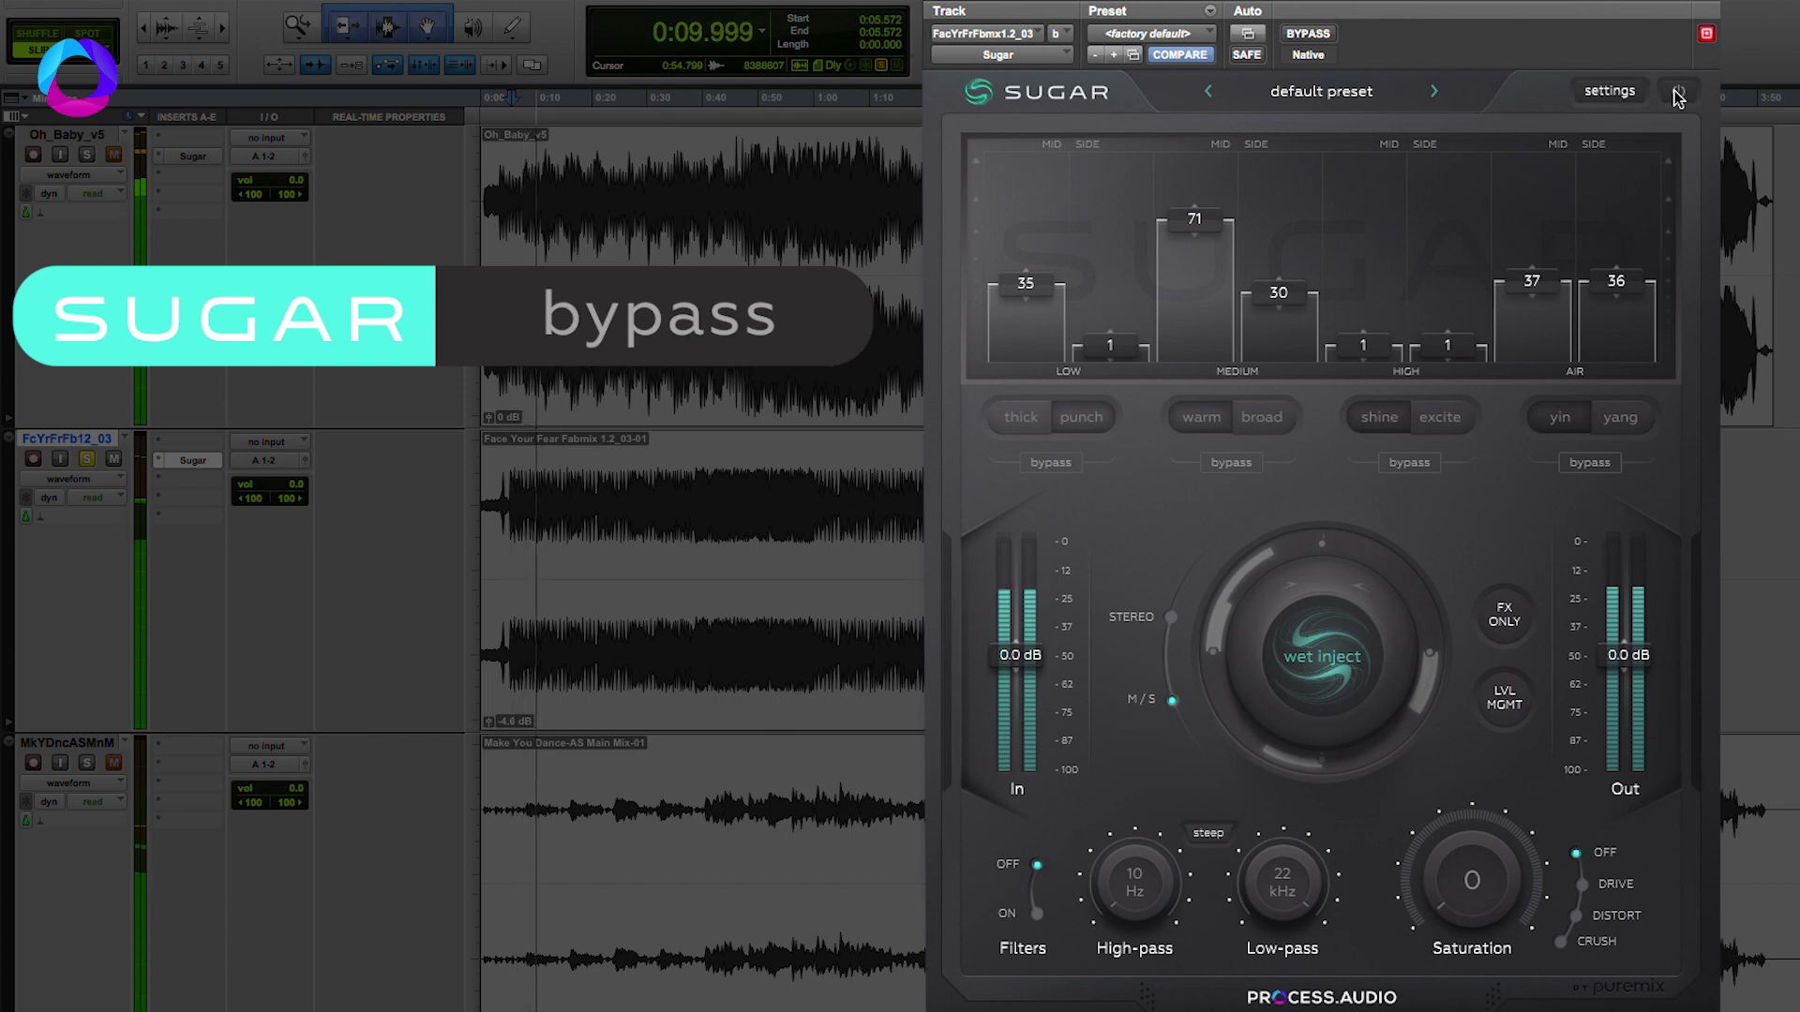
key("space")
left_click(1678, 93)
key("space")
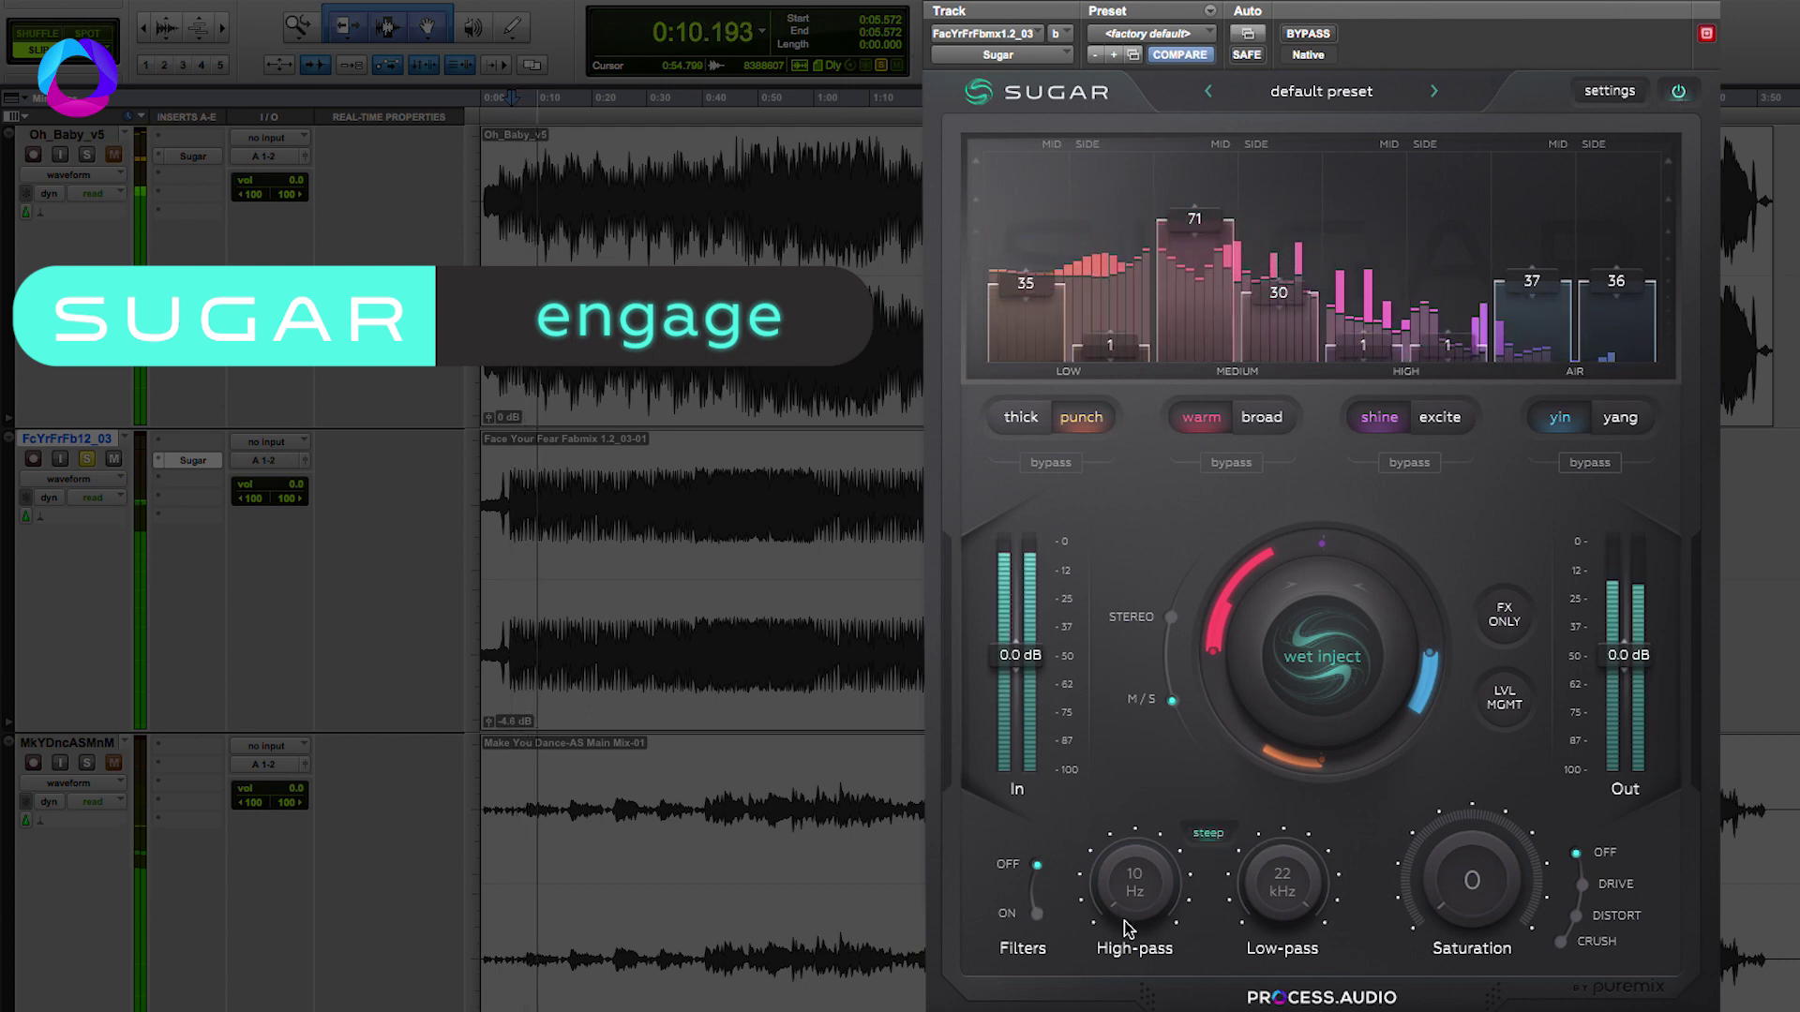
Turn the filters on with the high-pass at 20 Hz and compare the plug-in bypassed and engaged during playback
key("space")
left_click(1033, 914)
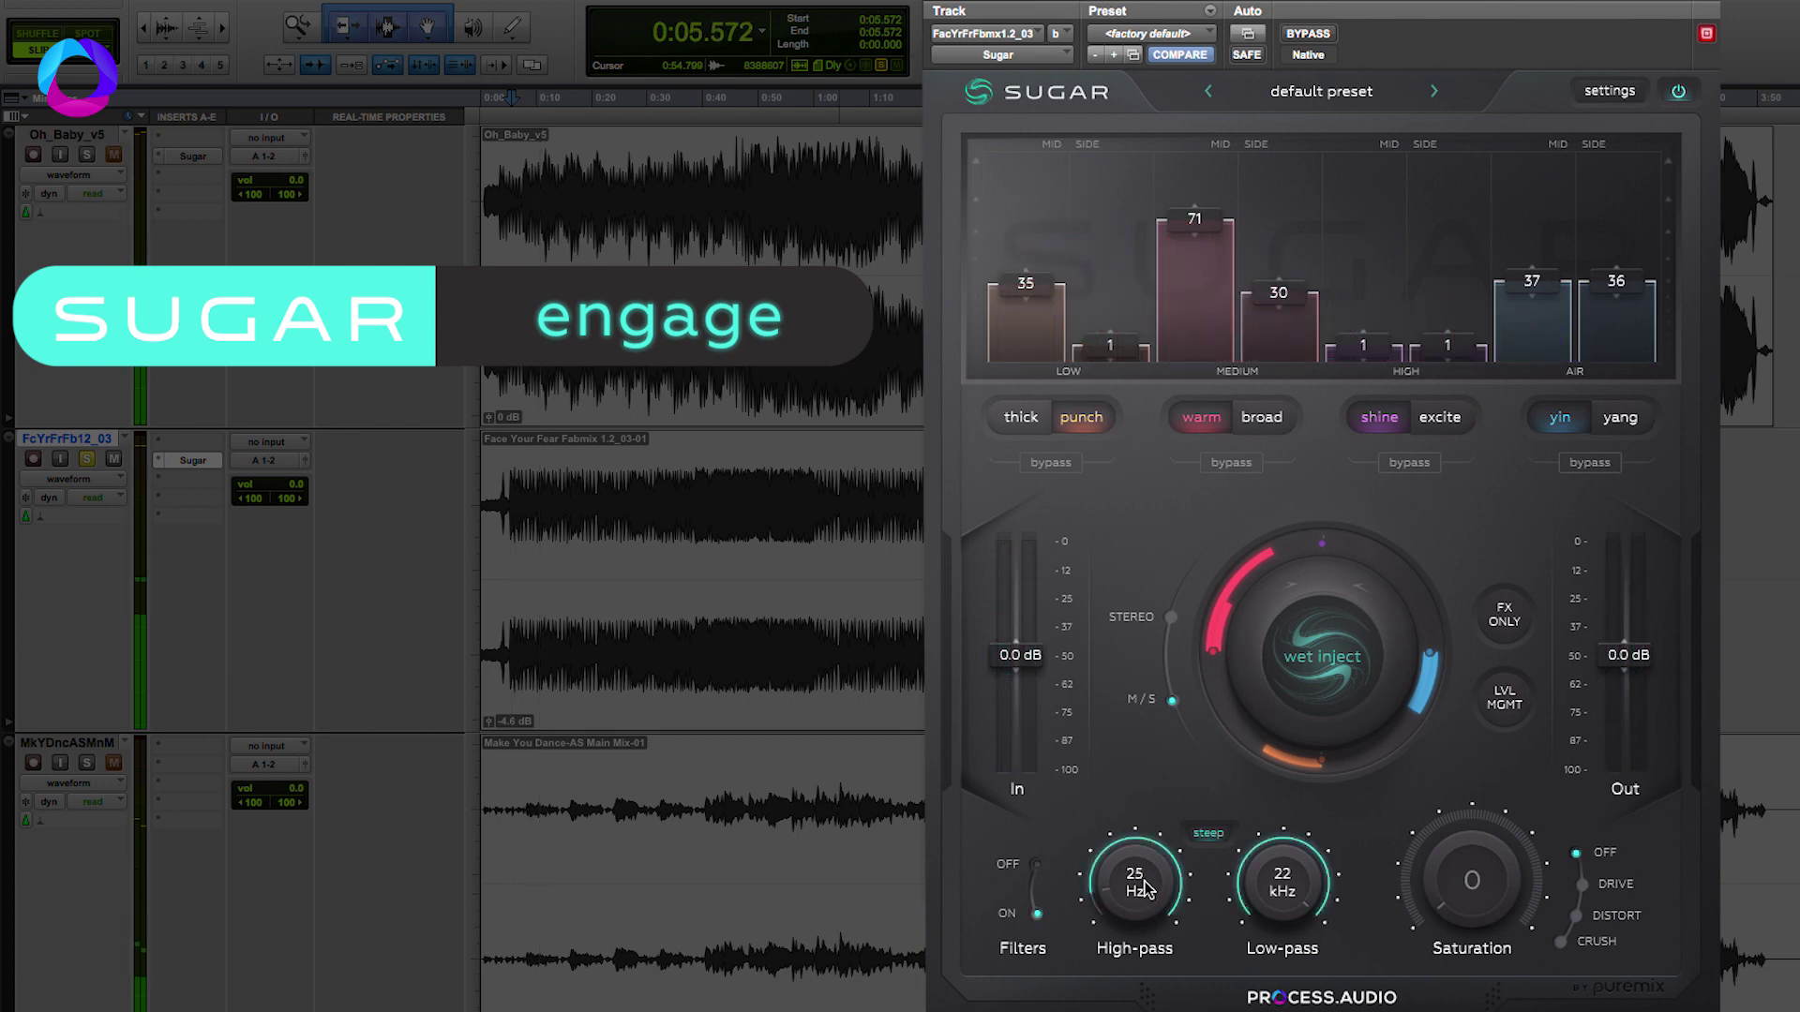
key("space")
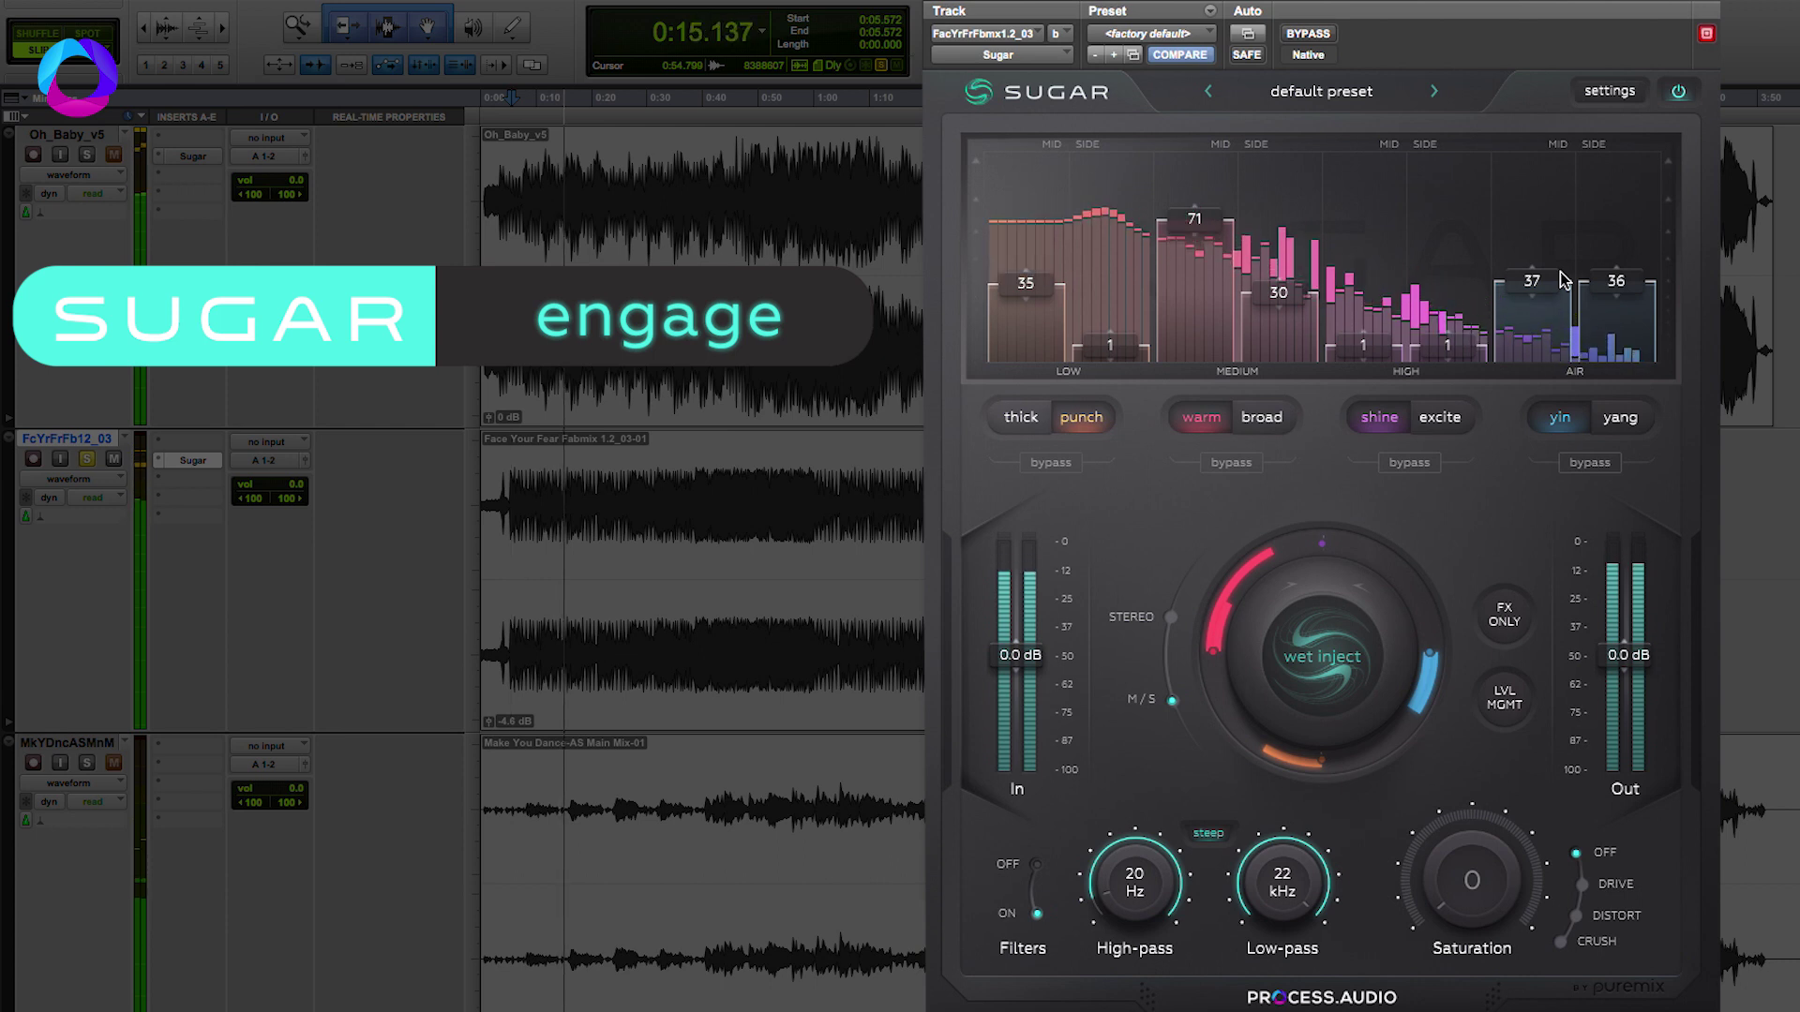
left_click(1679, 94)
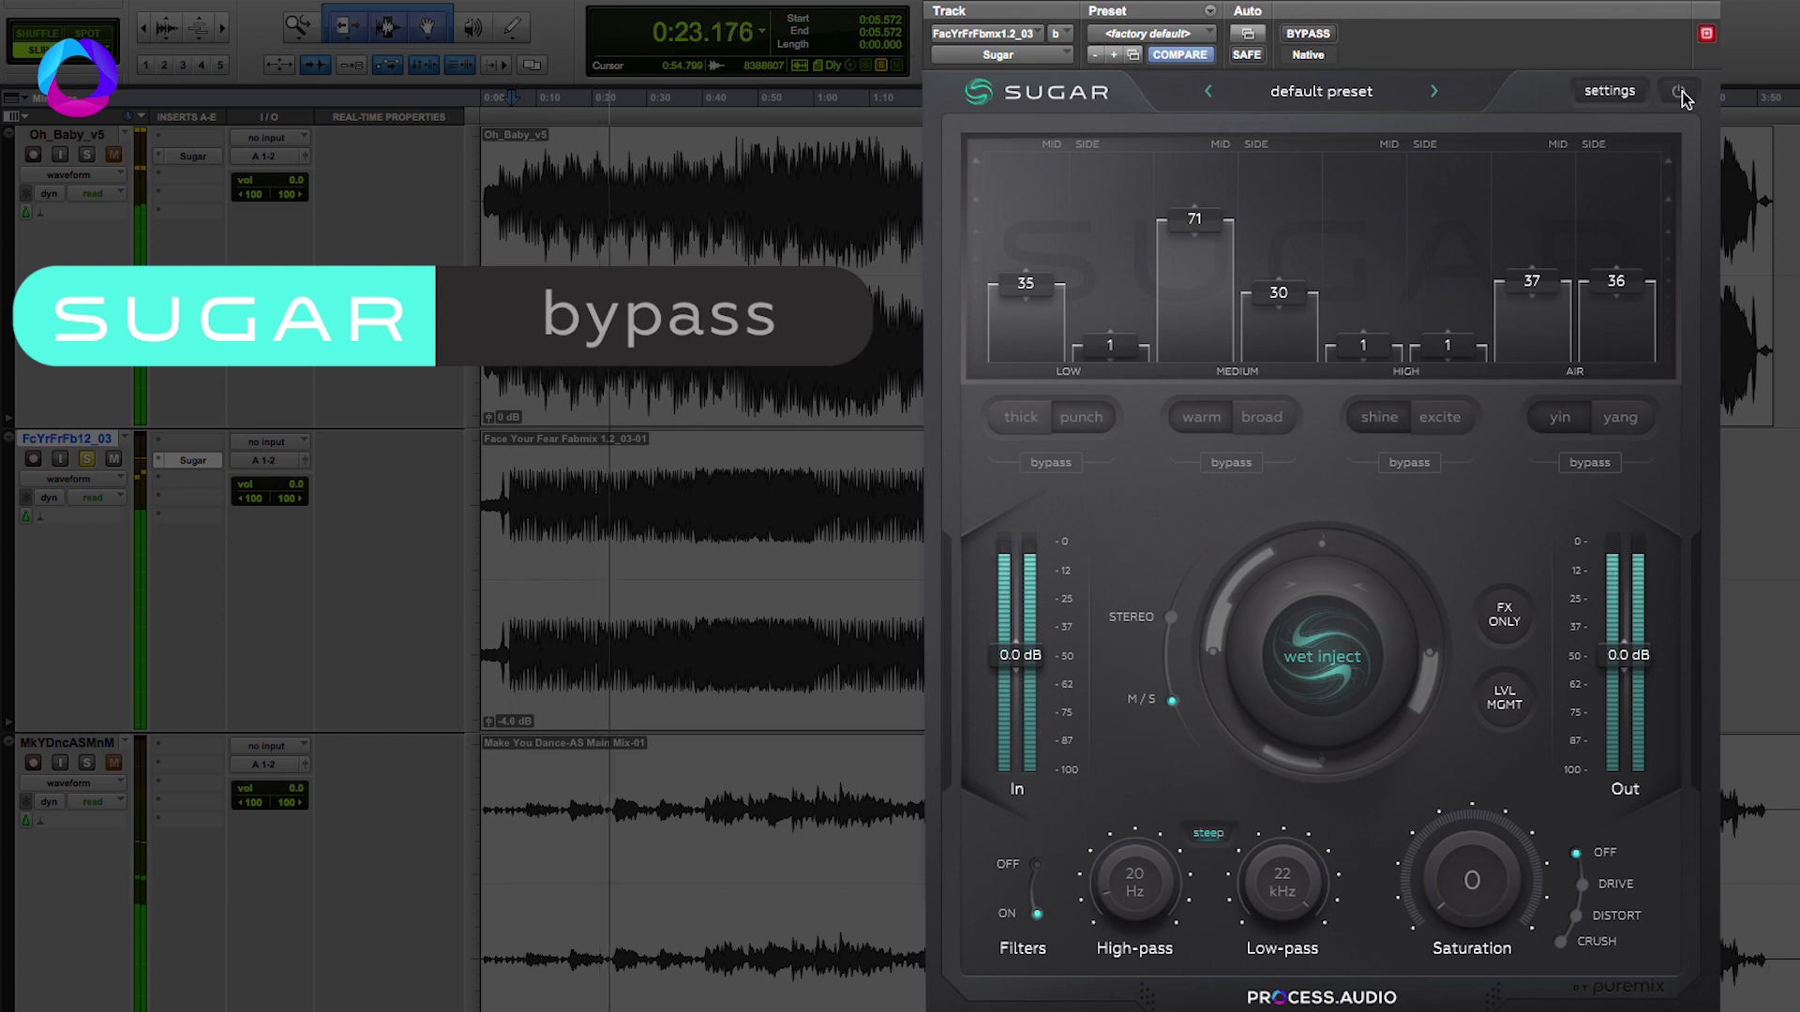
left_click(1679, 94)
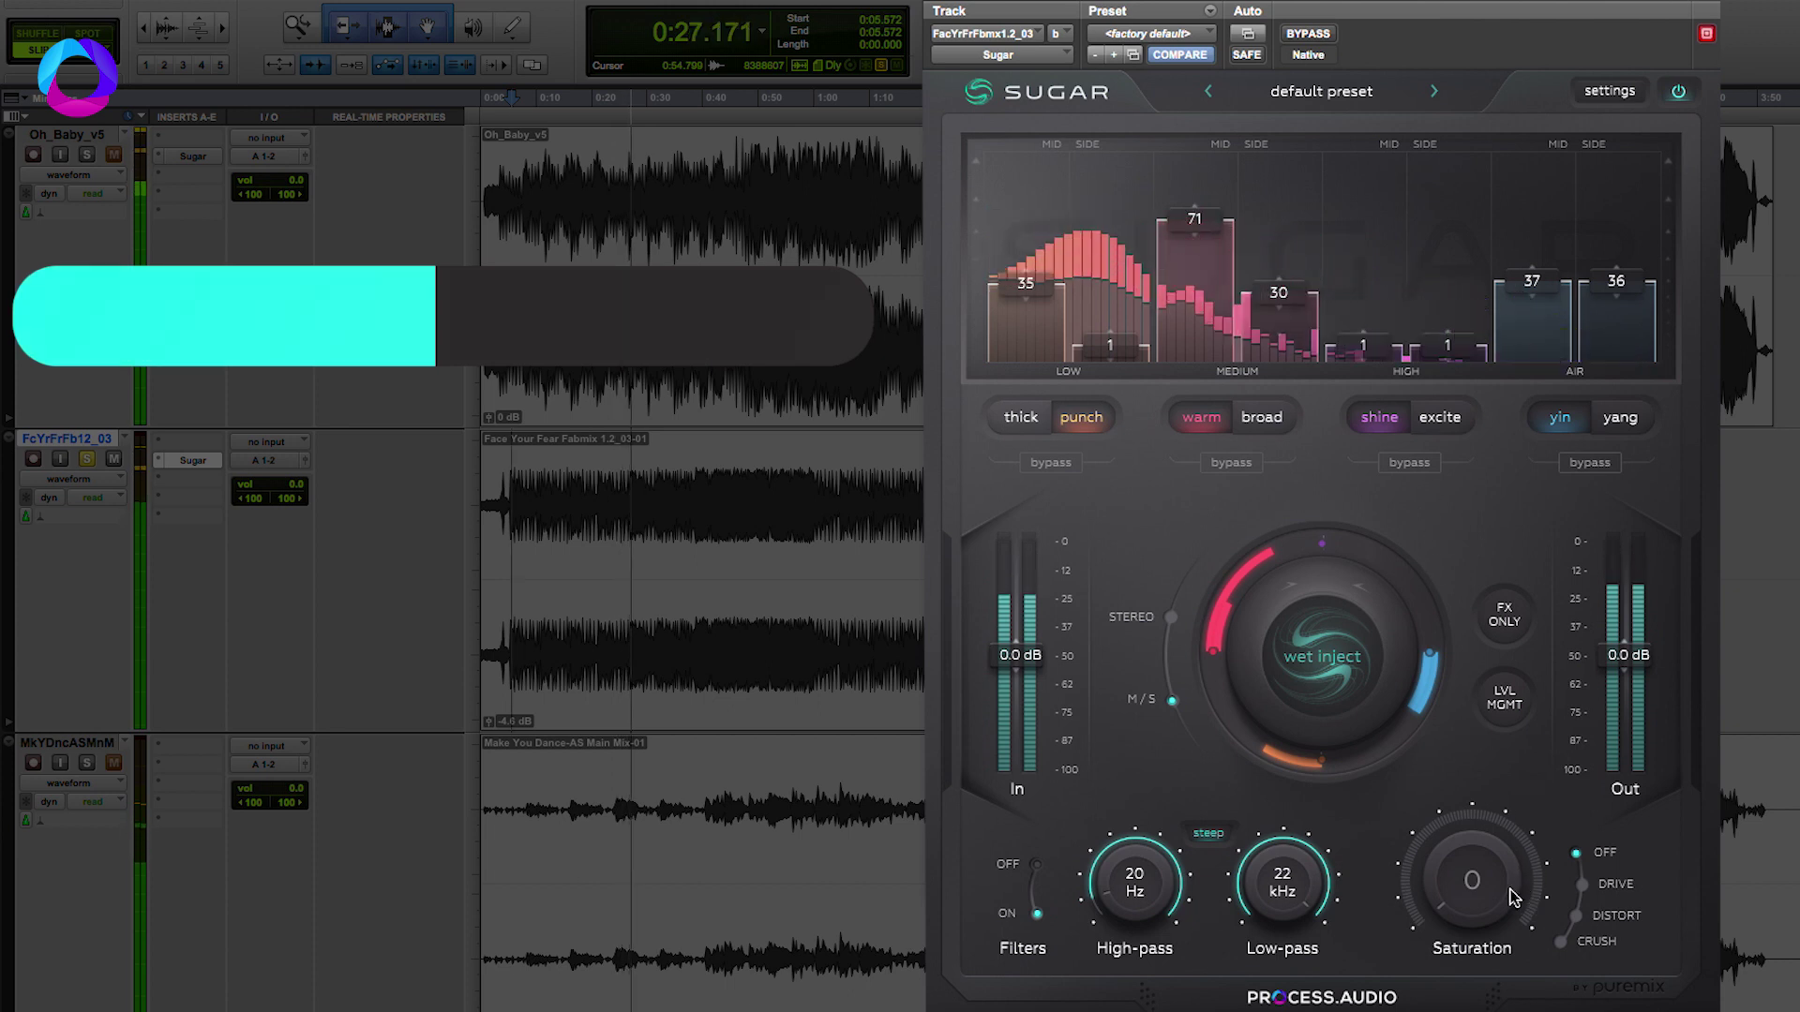
key("space")
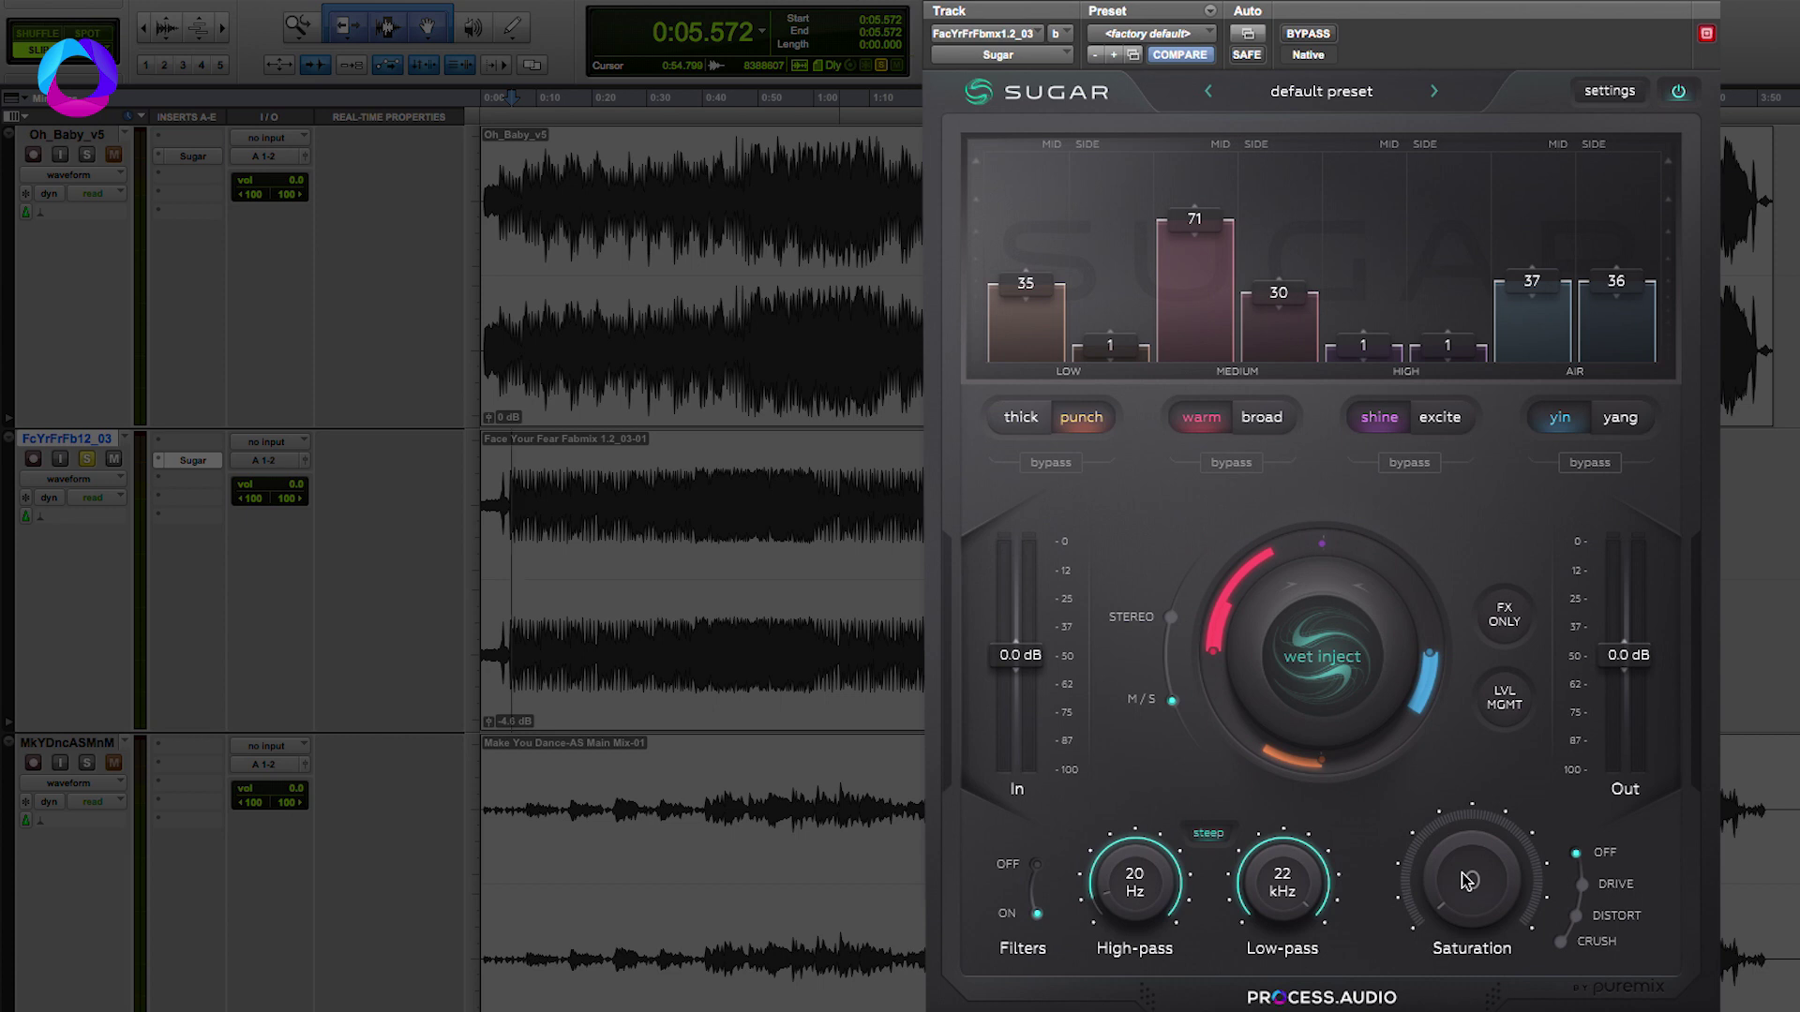
Set the Saturation to 23 in Drive mode and compare it switched off and on while the passage plays
left_click_drag(1476, 855, 1479, 825)
key("space")
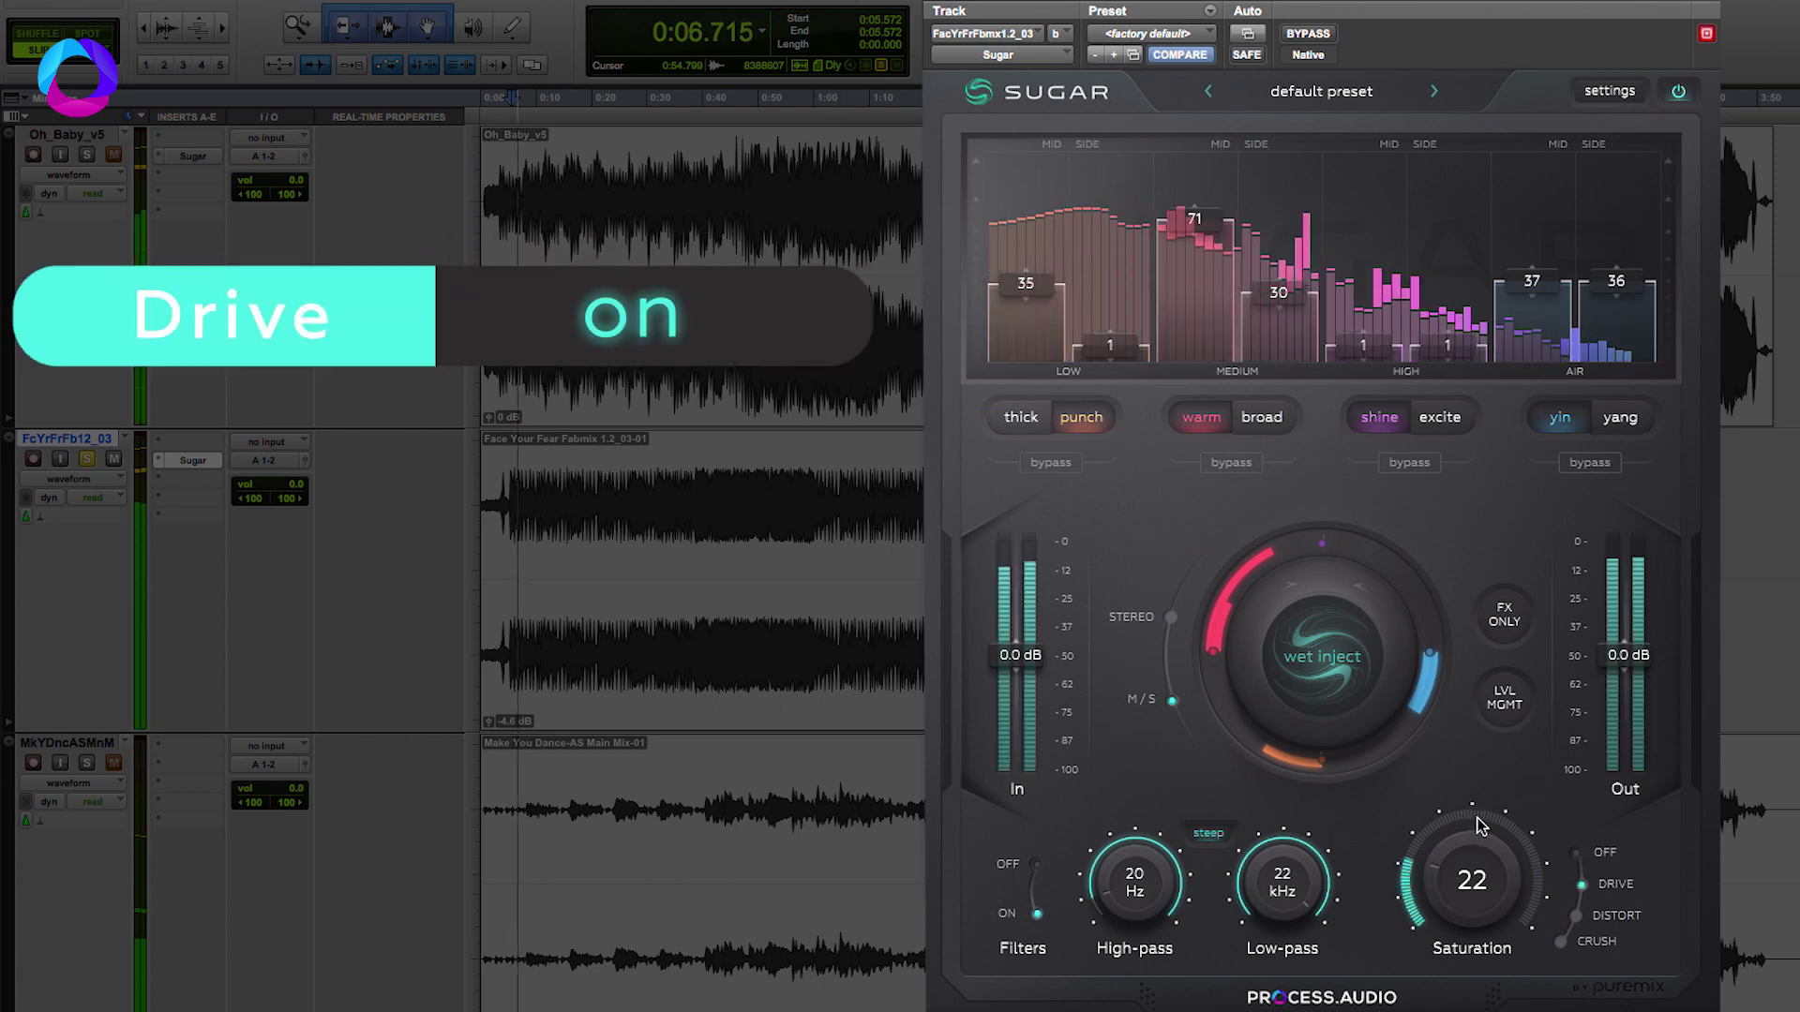
left_click_drag(1478, 876, 1636, 863)
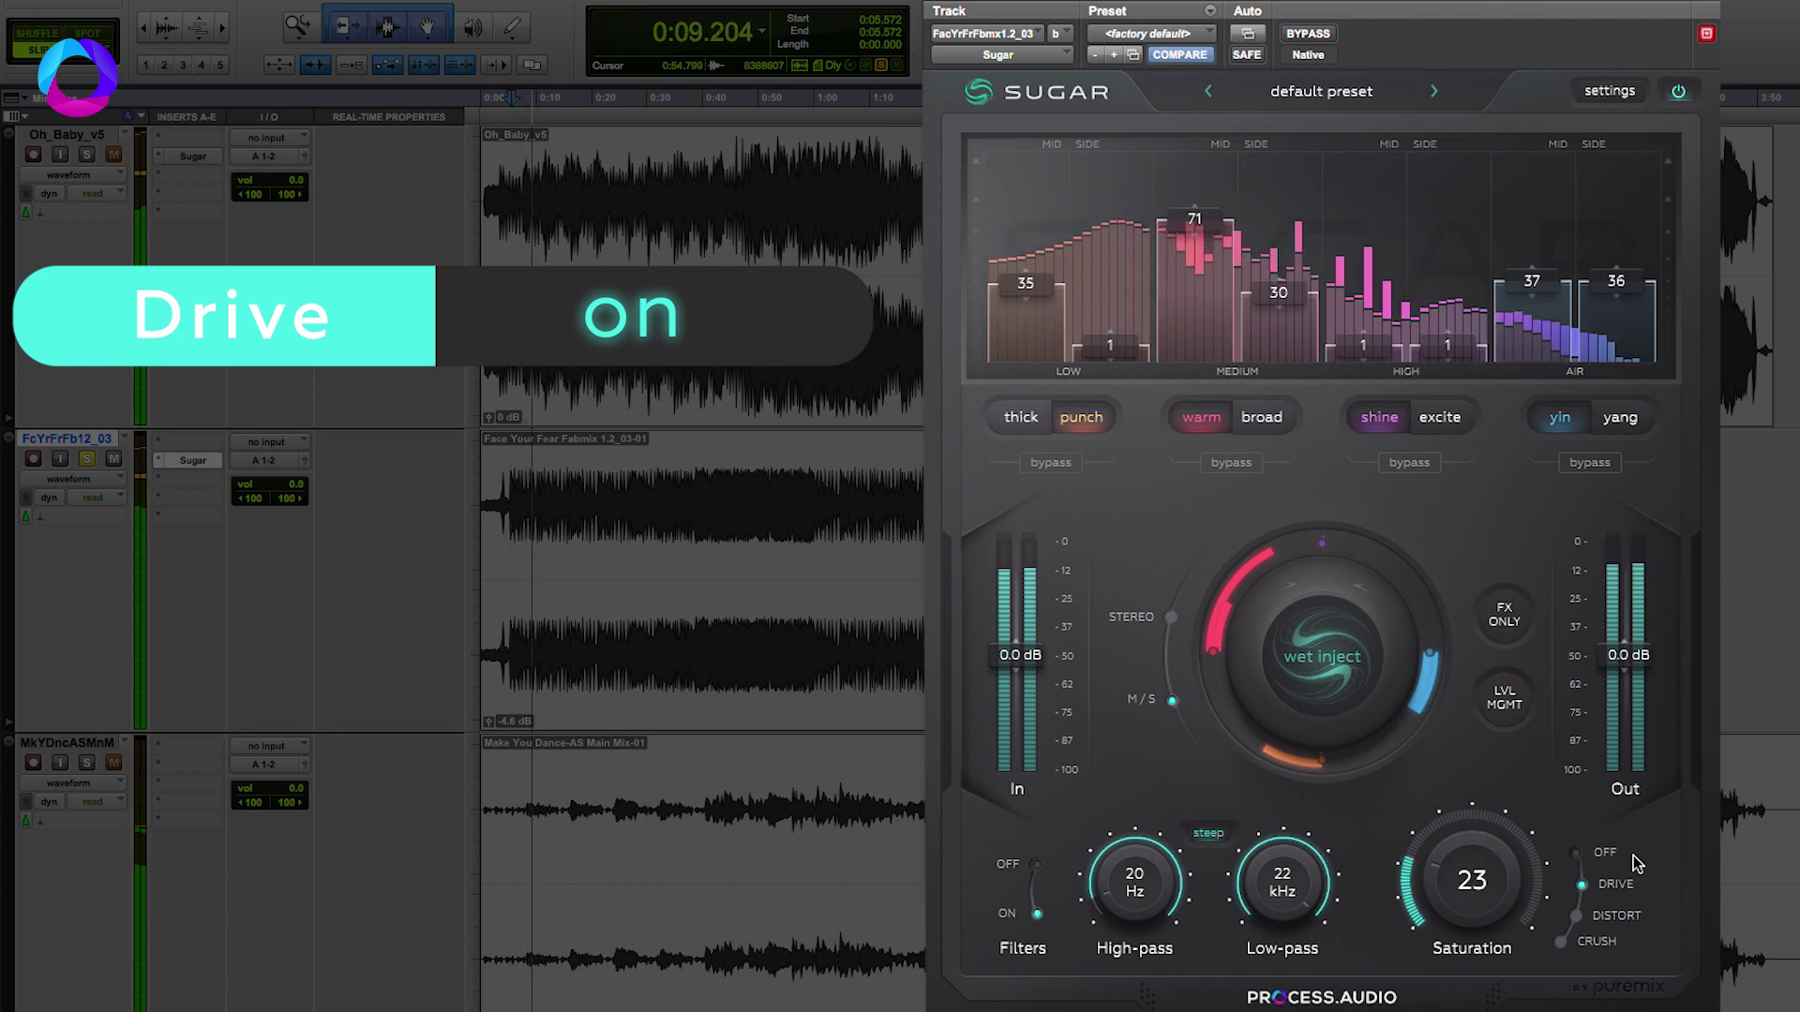
left_click(1578, 854)
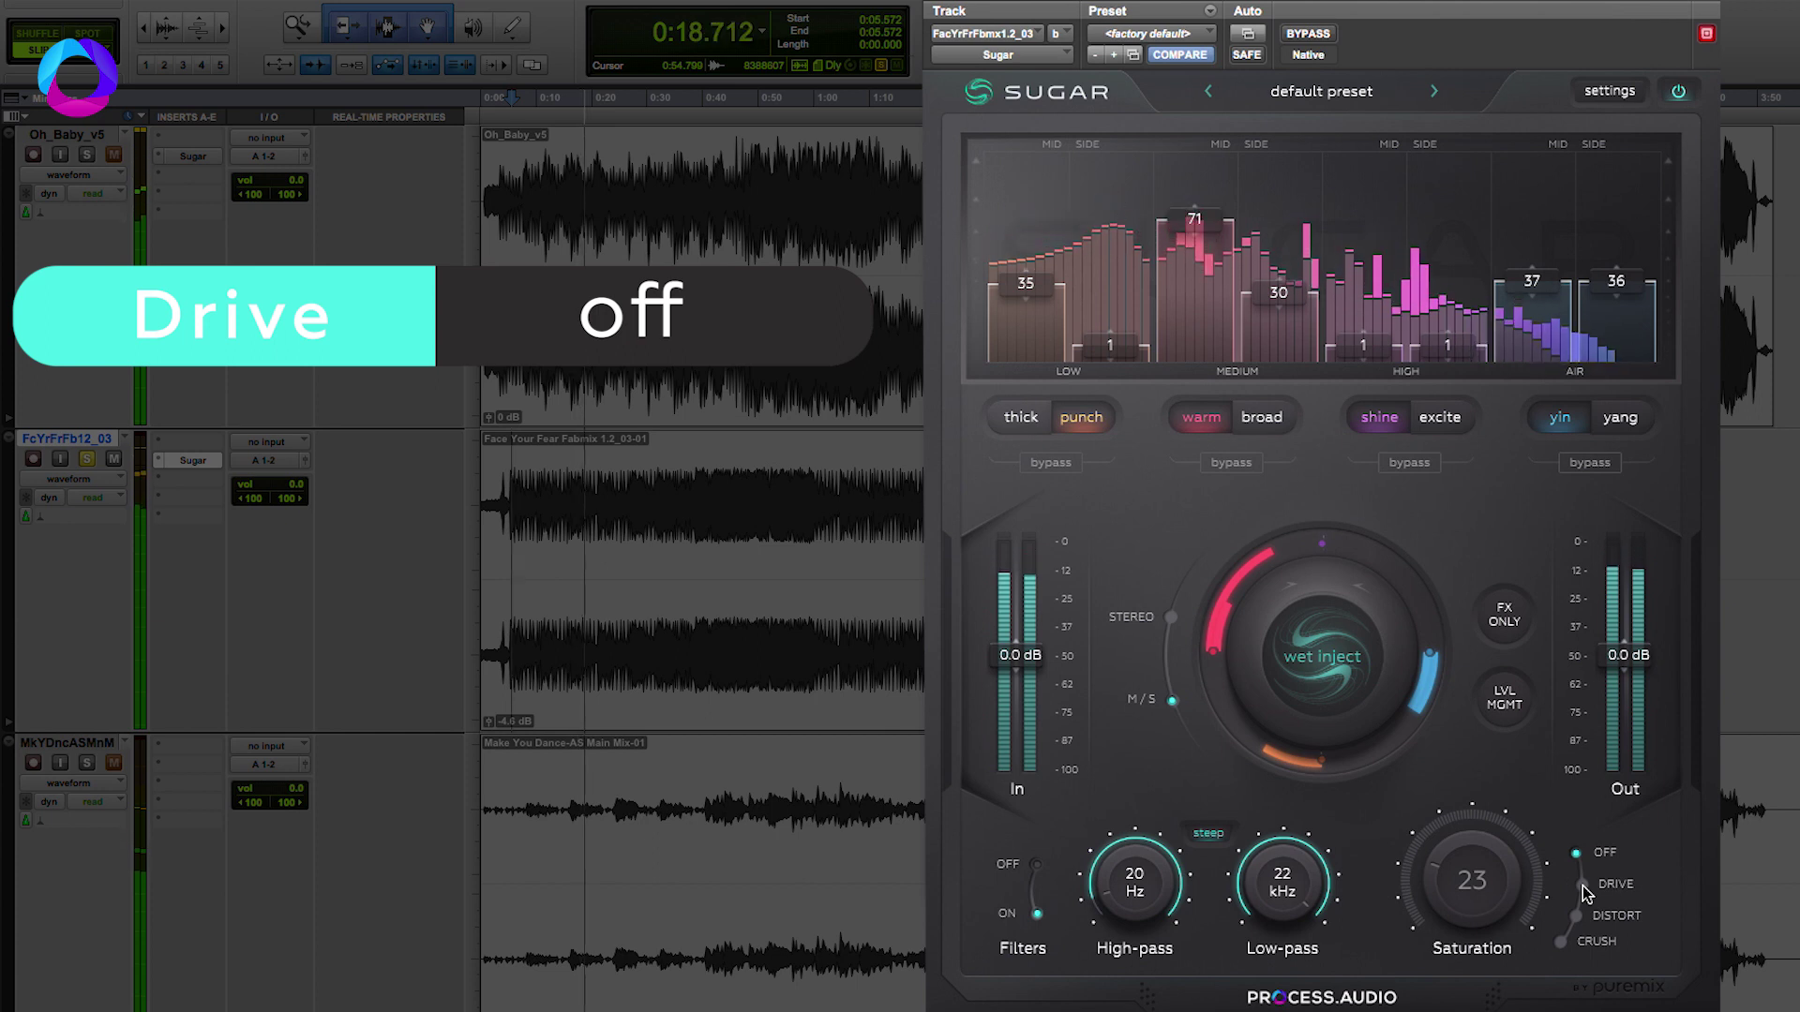
left_click(1583, 885)
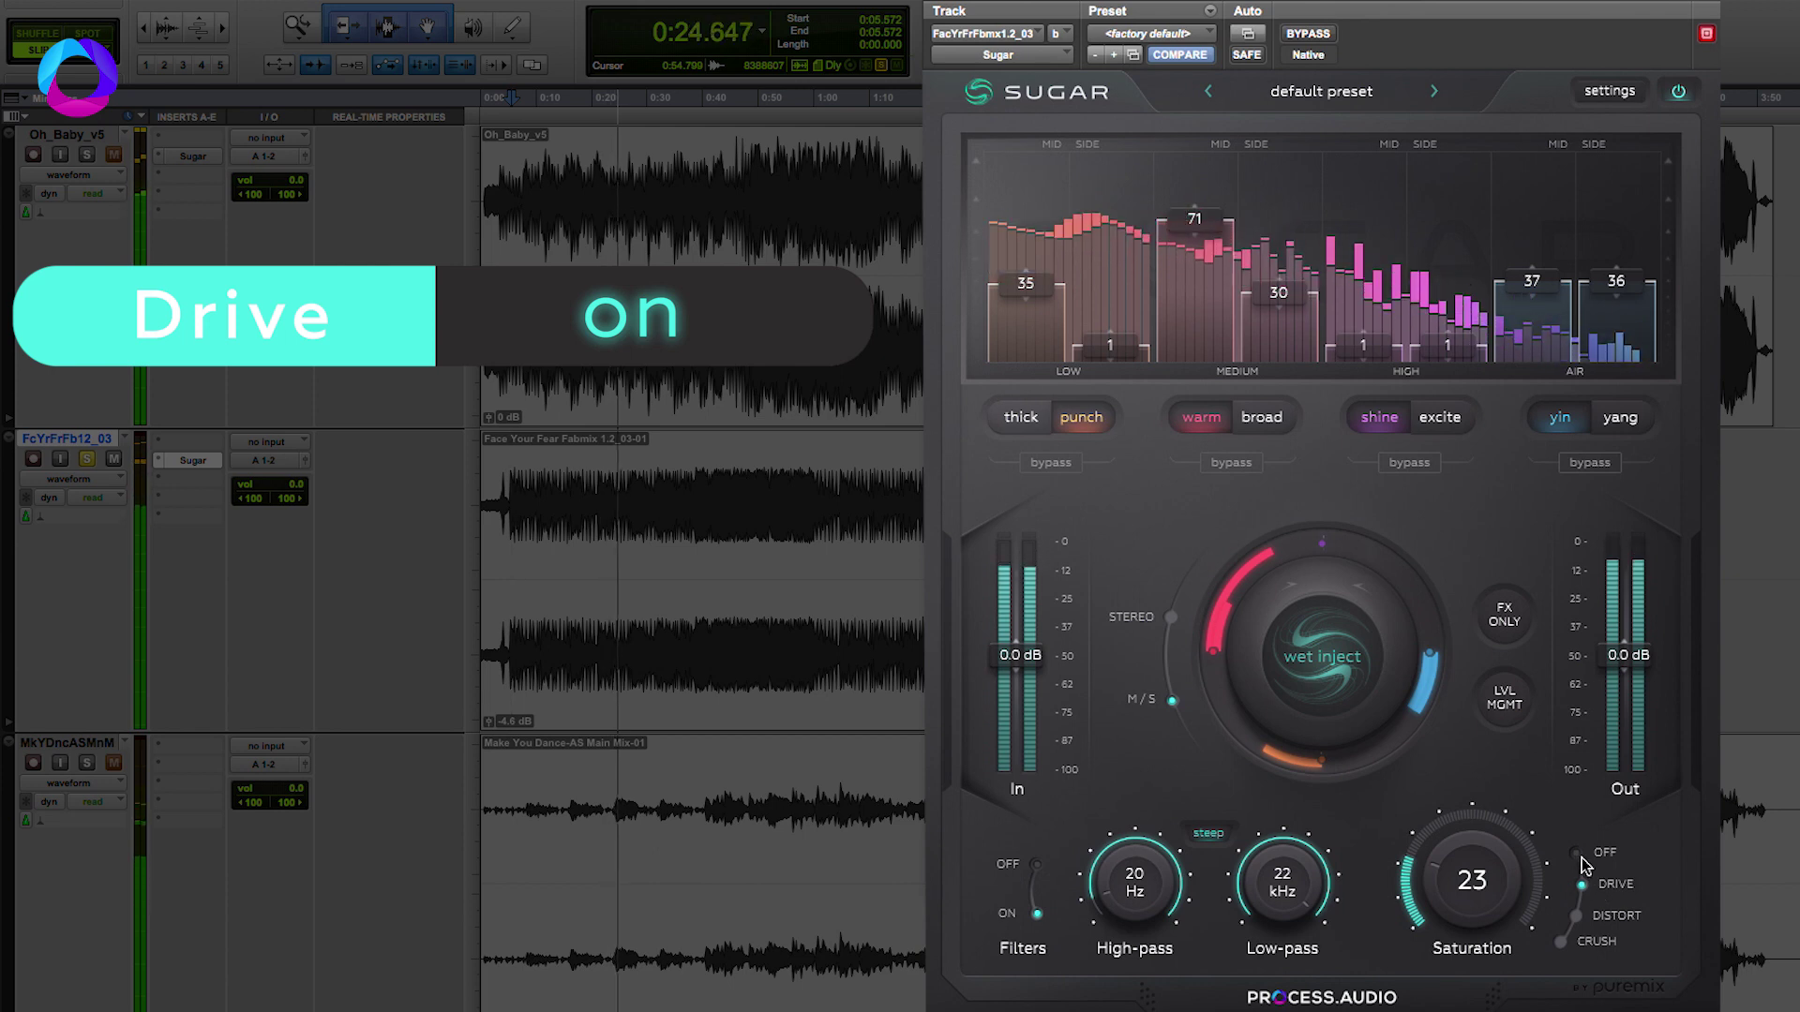
key("space")
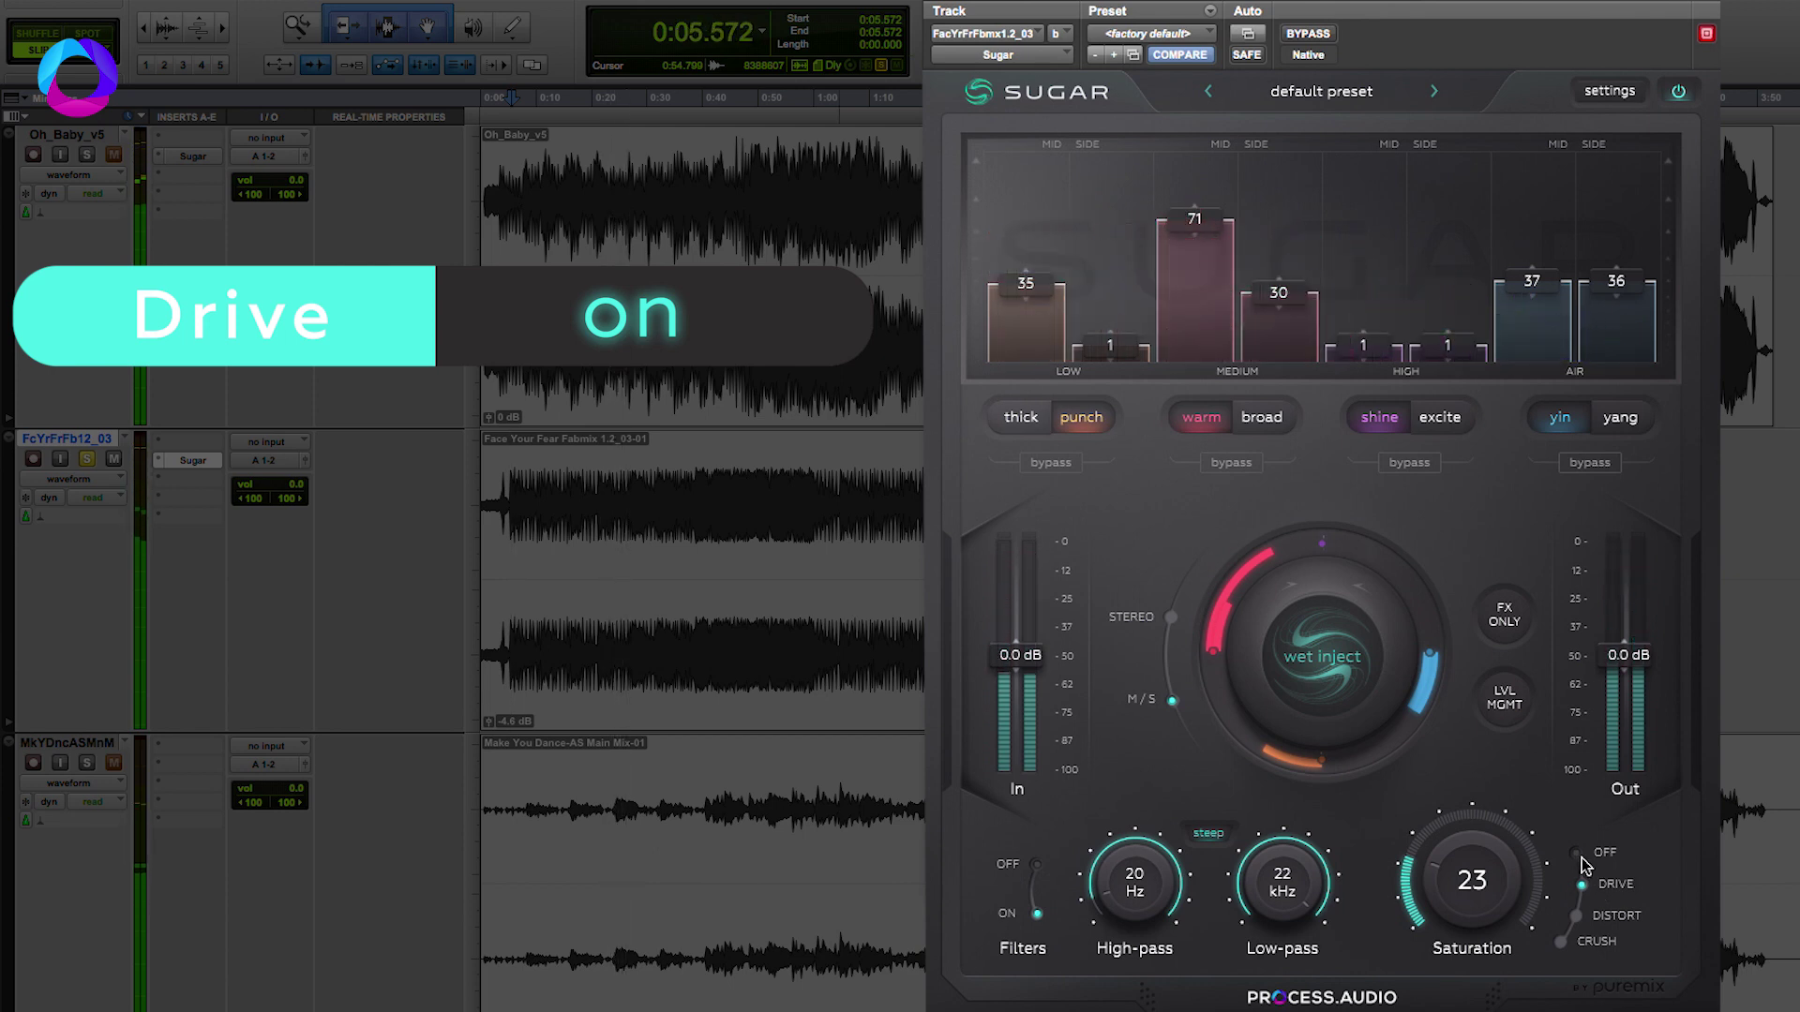
Raise the Saturation to 25 and replay the passage with Drive off and on, leaving Drive on
left_click(1579, 856)
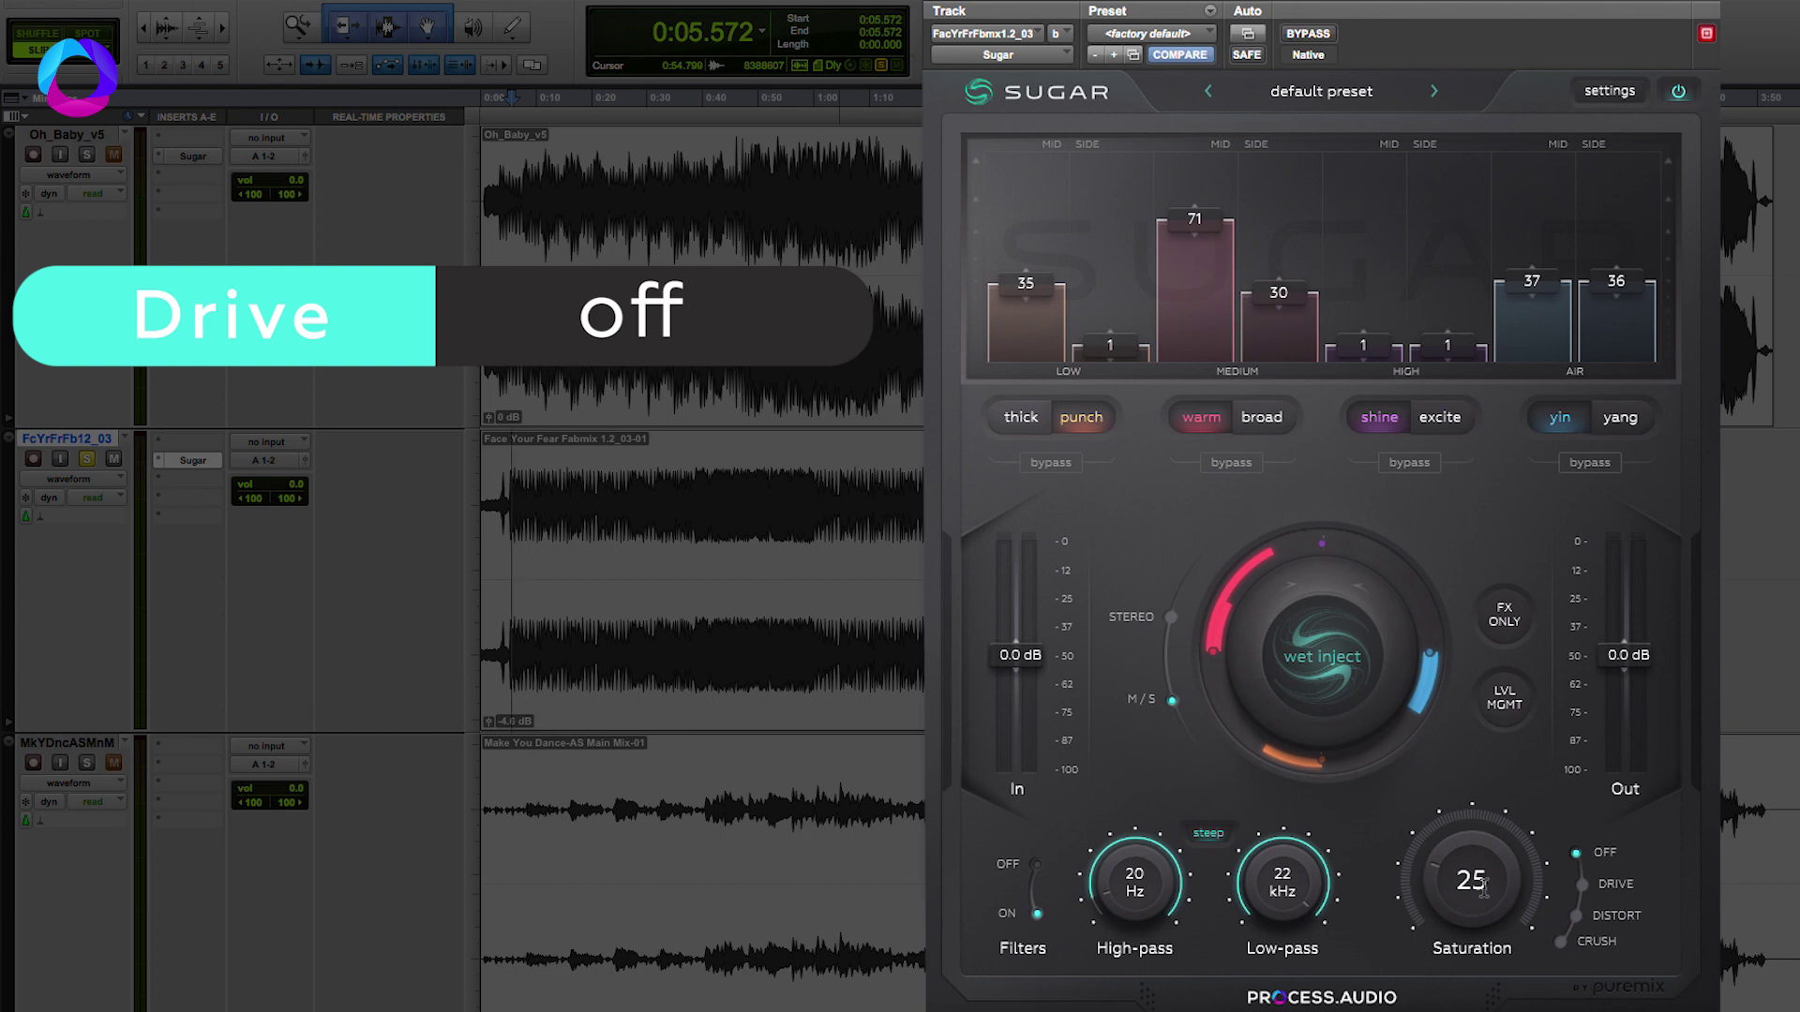
key("space")
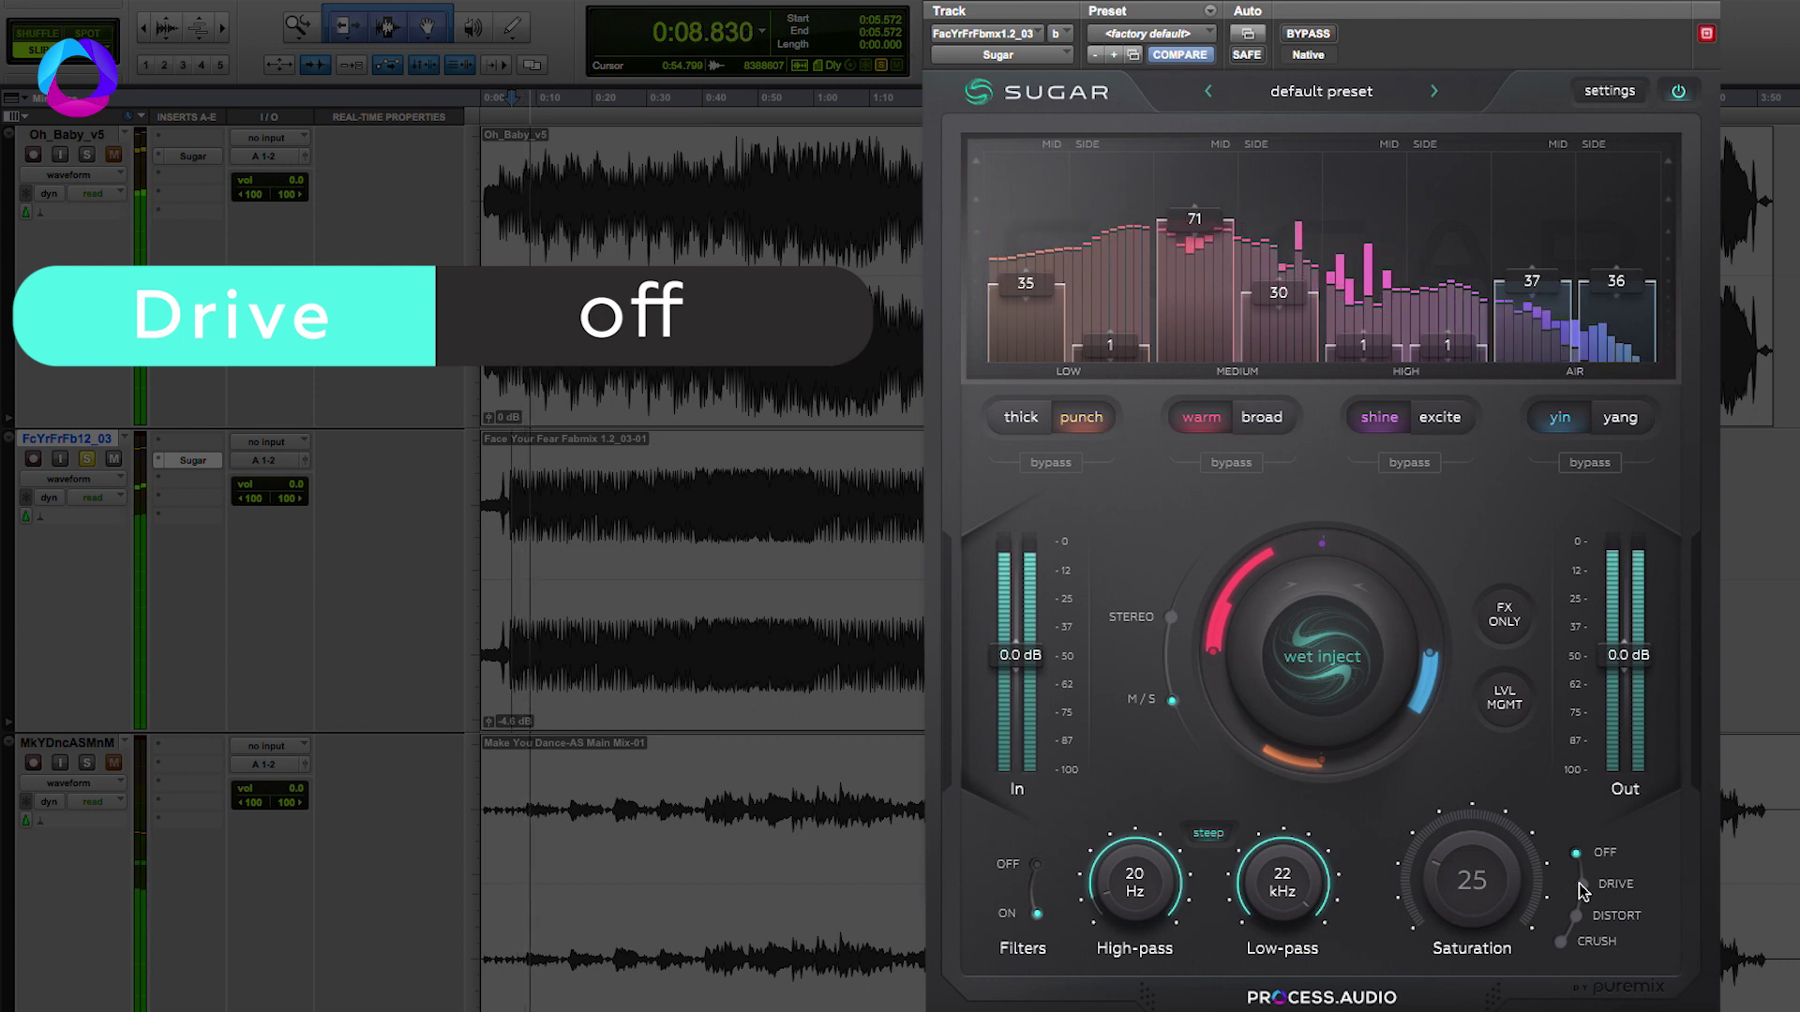
left_click(1582, 884)
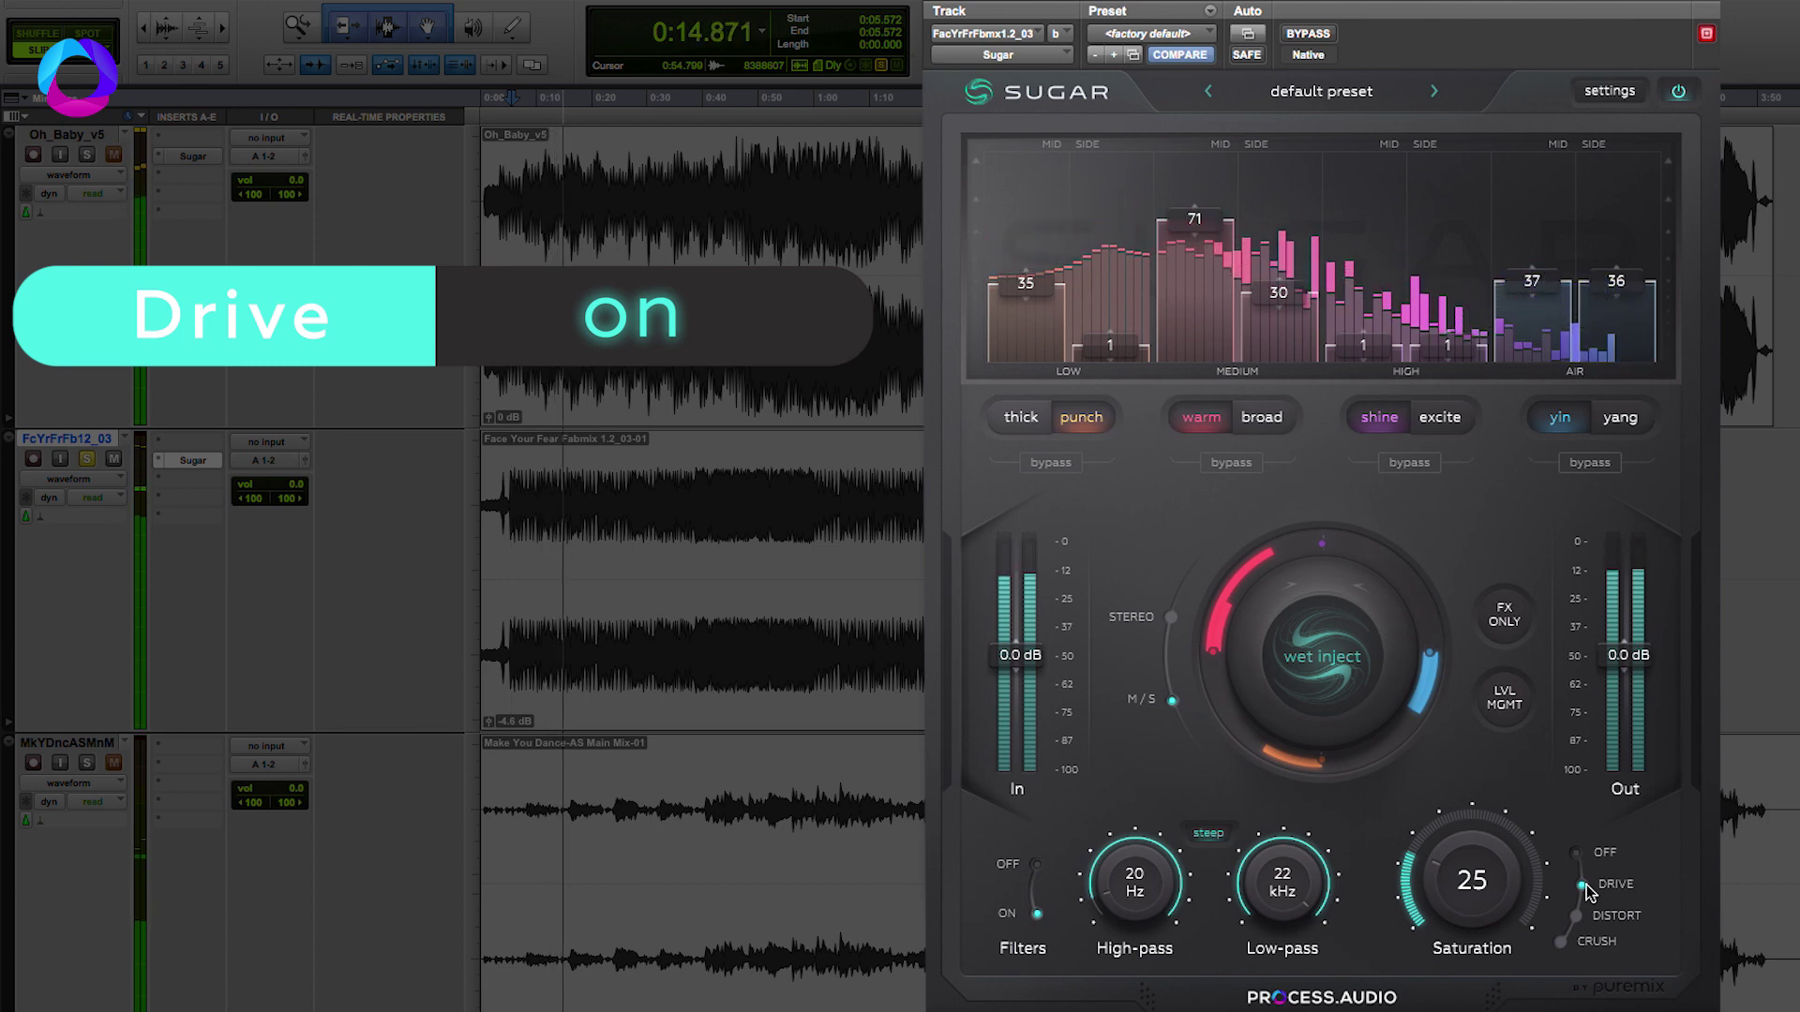
left_click(1576, 854)
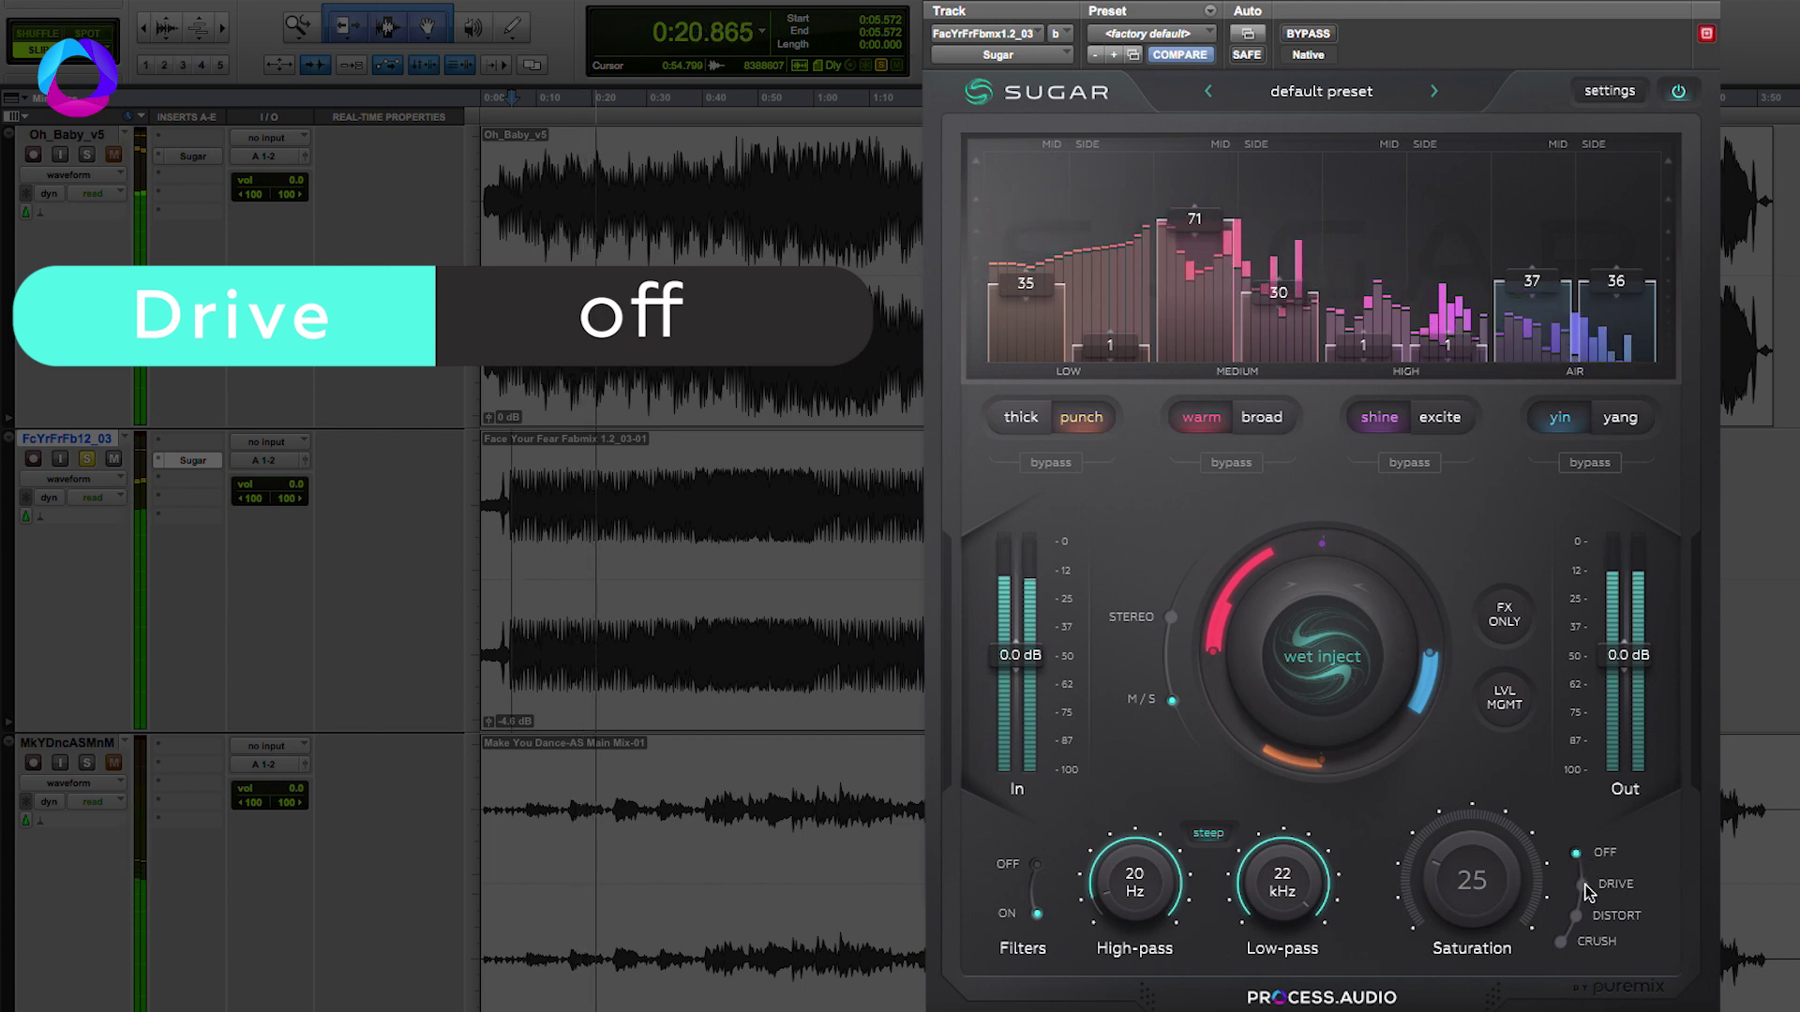
left_click(1584, 885)
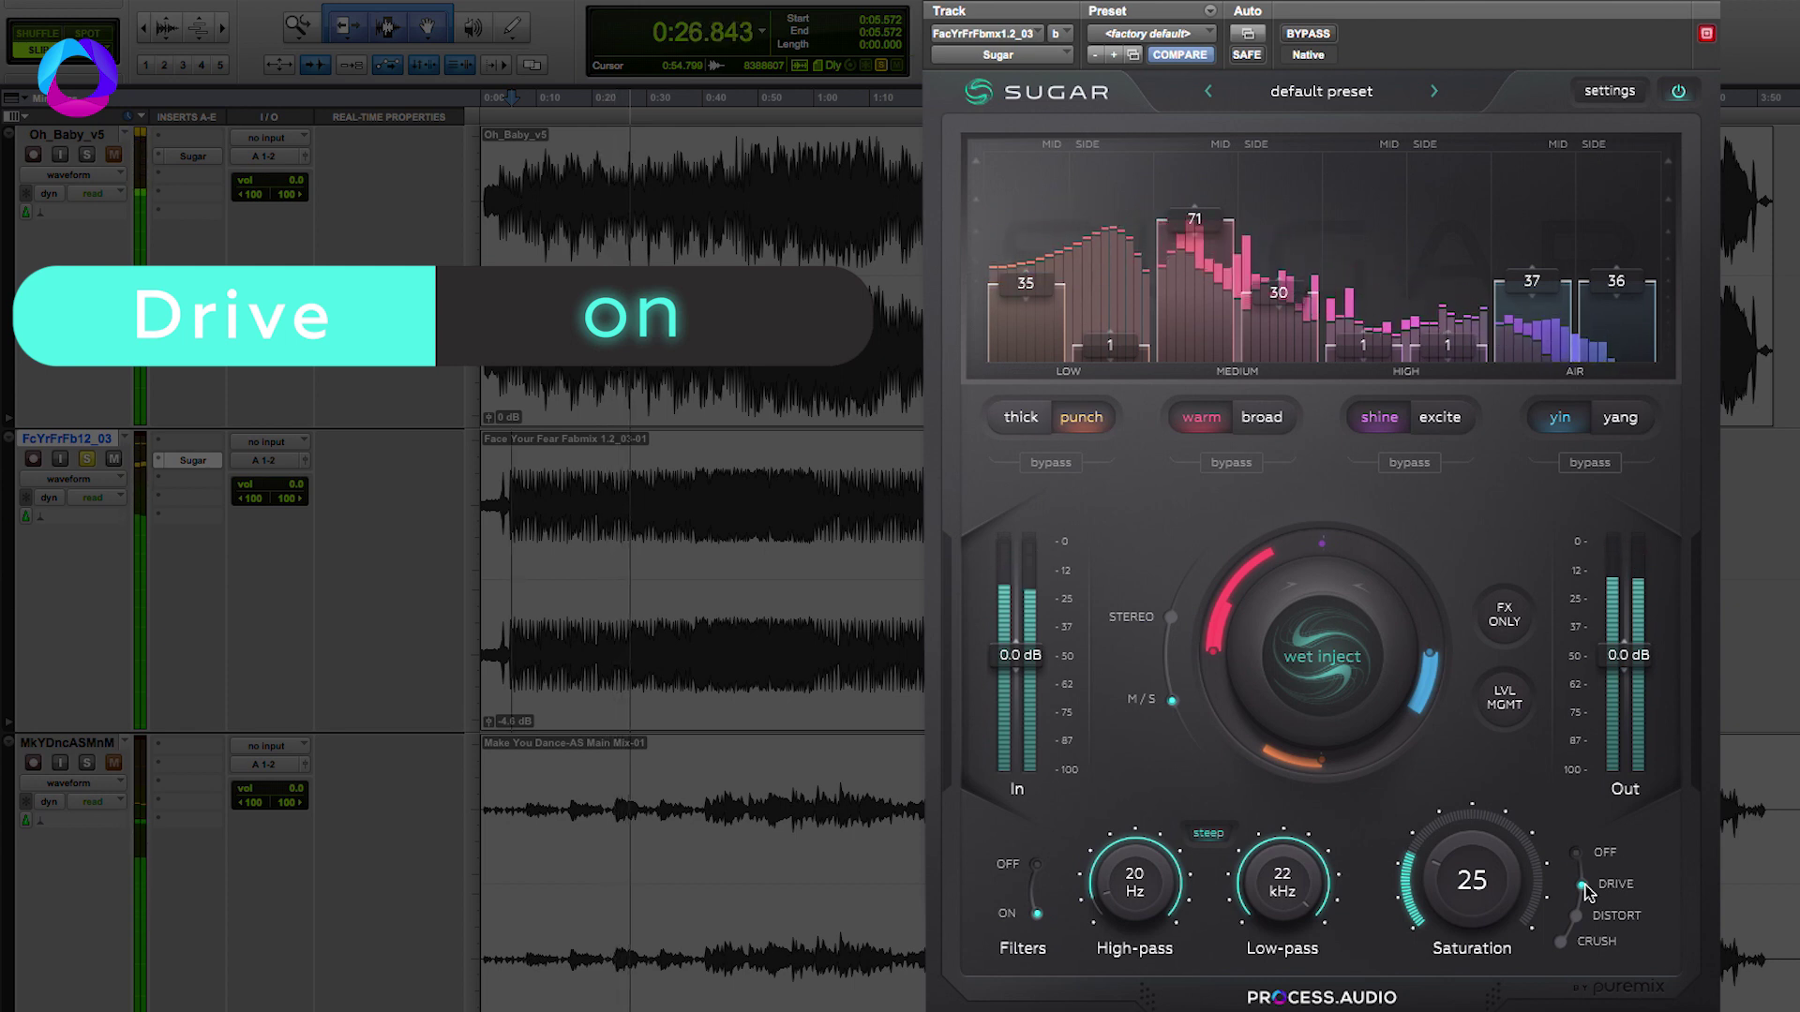
key("space")
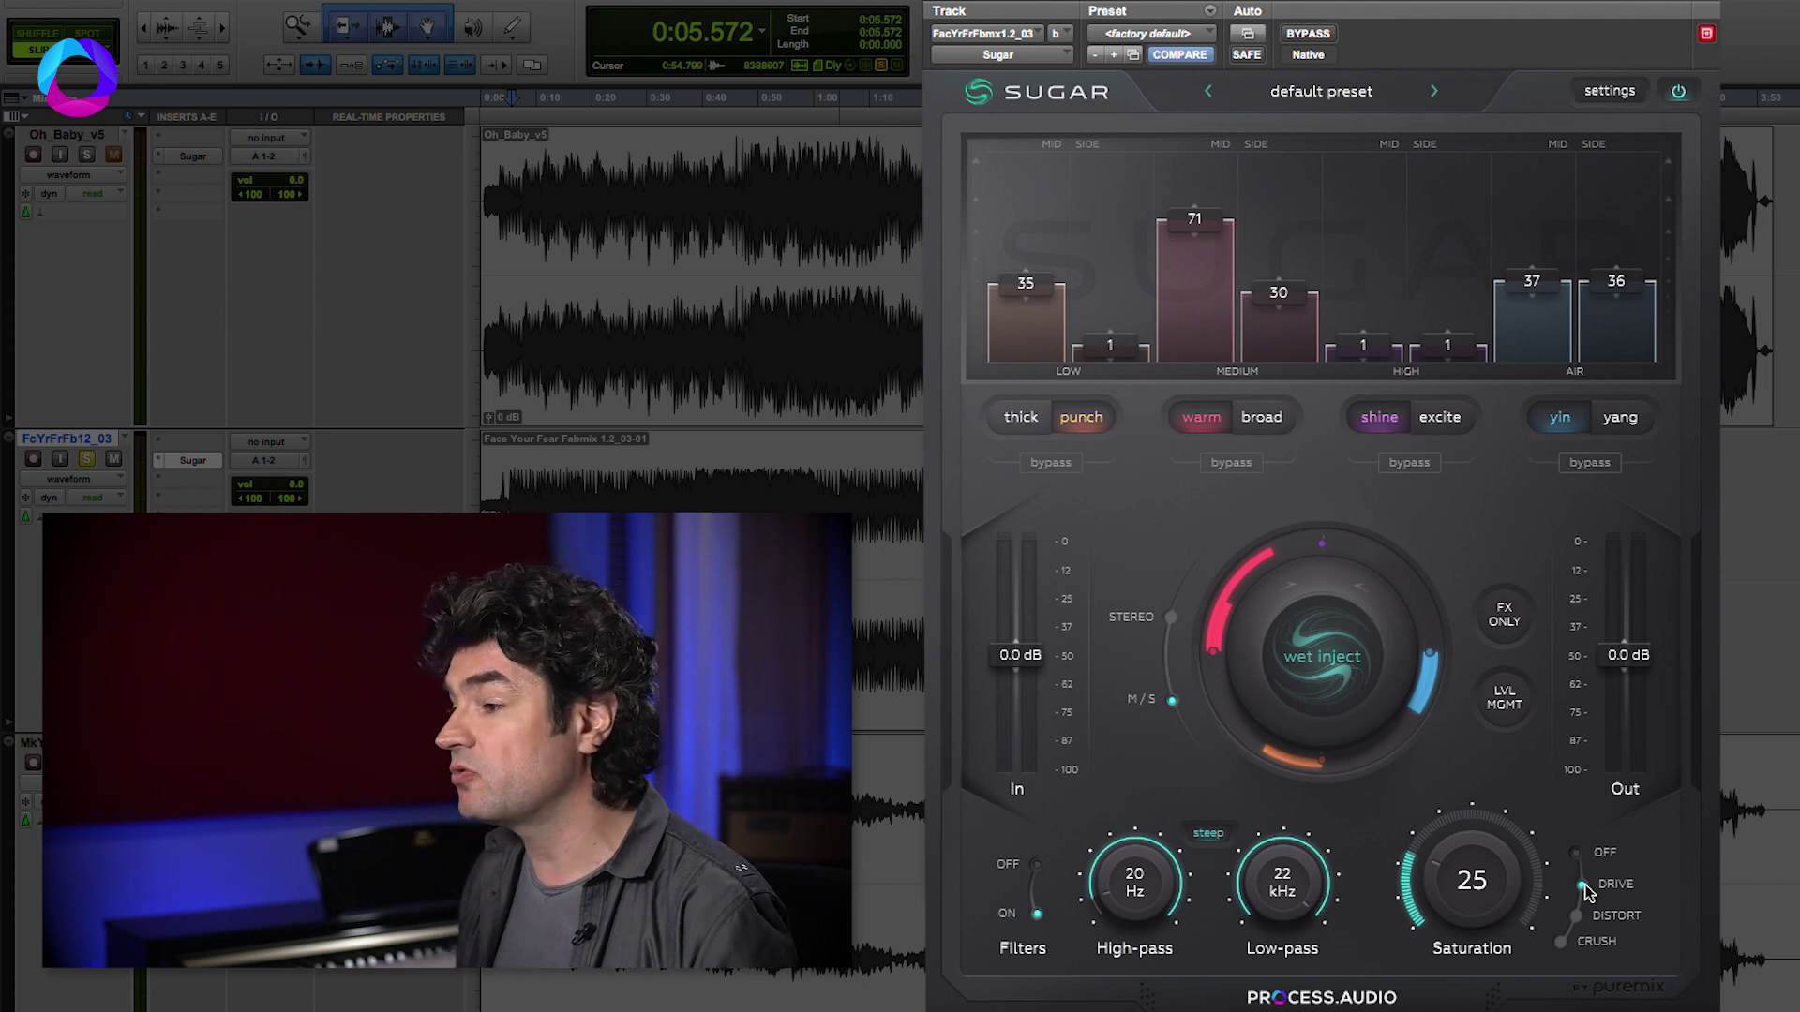
Replay the passage from 0:05.572 with the whole Sugar plug-in bypassed and engaged, leaving it engaged
left_click(1679, 92)
key("space")
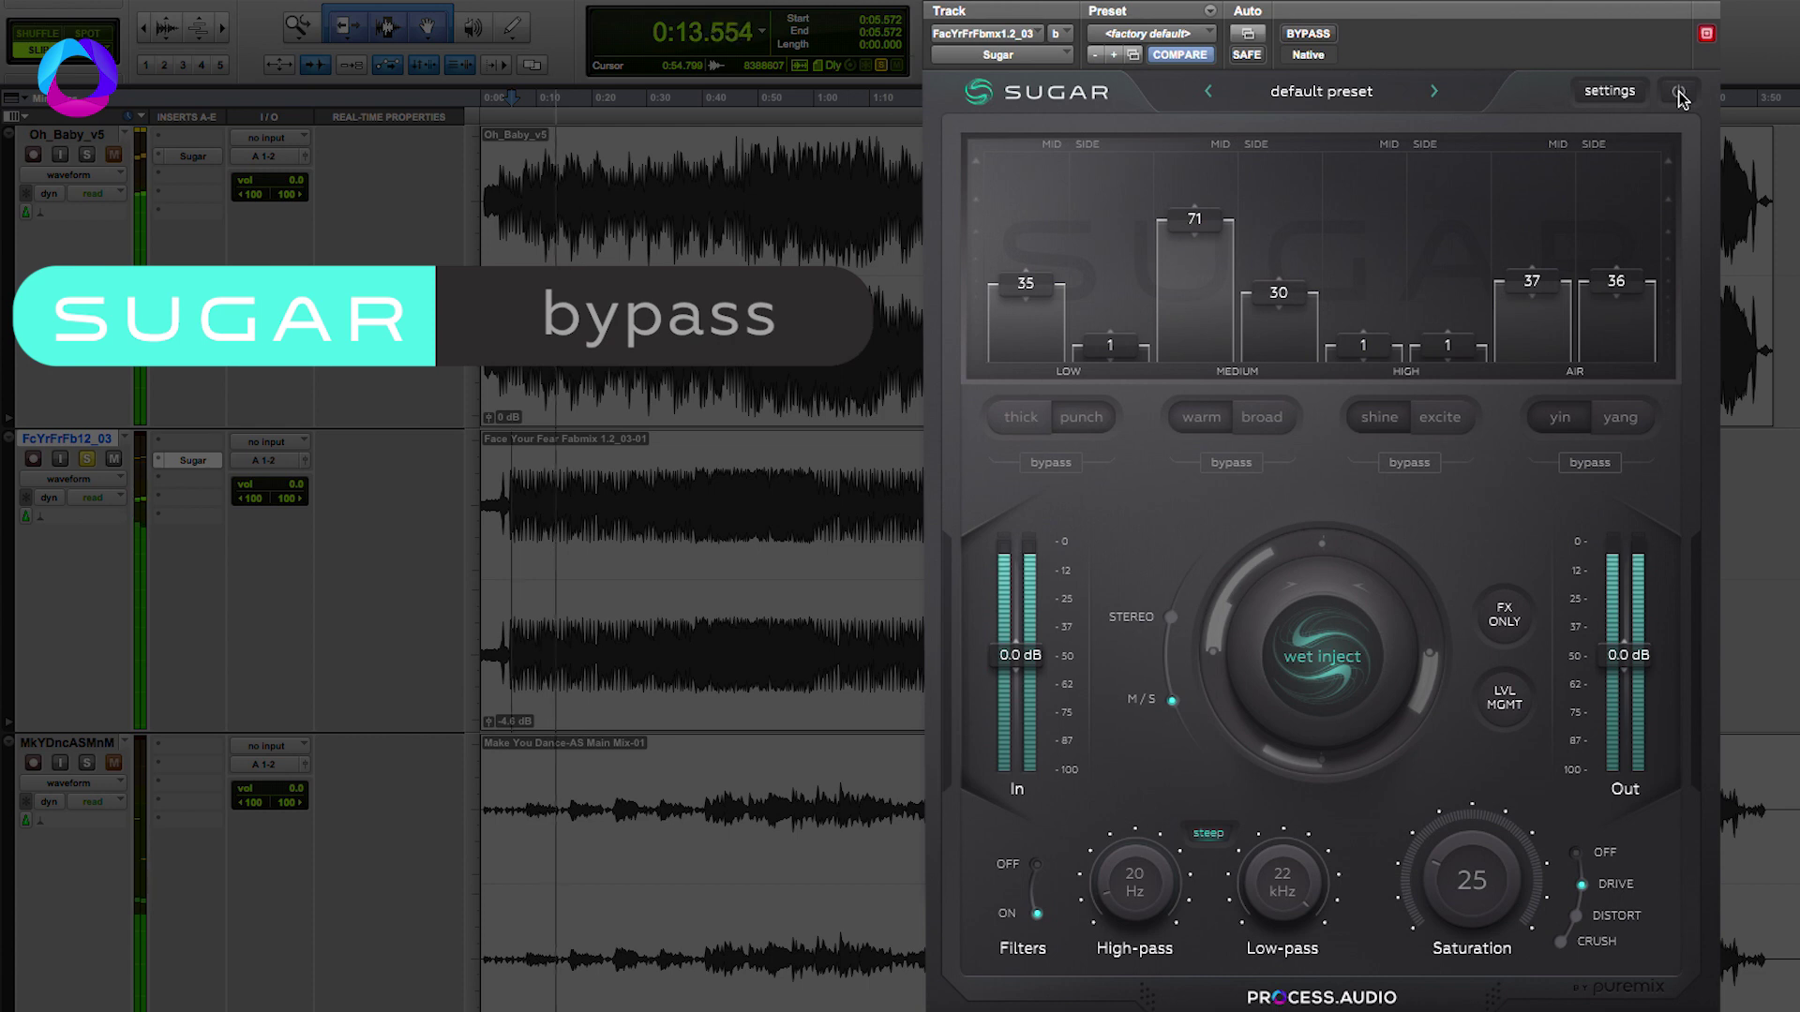
left_click(1679, 92)
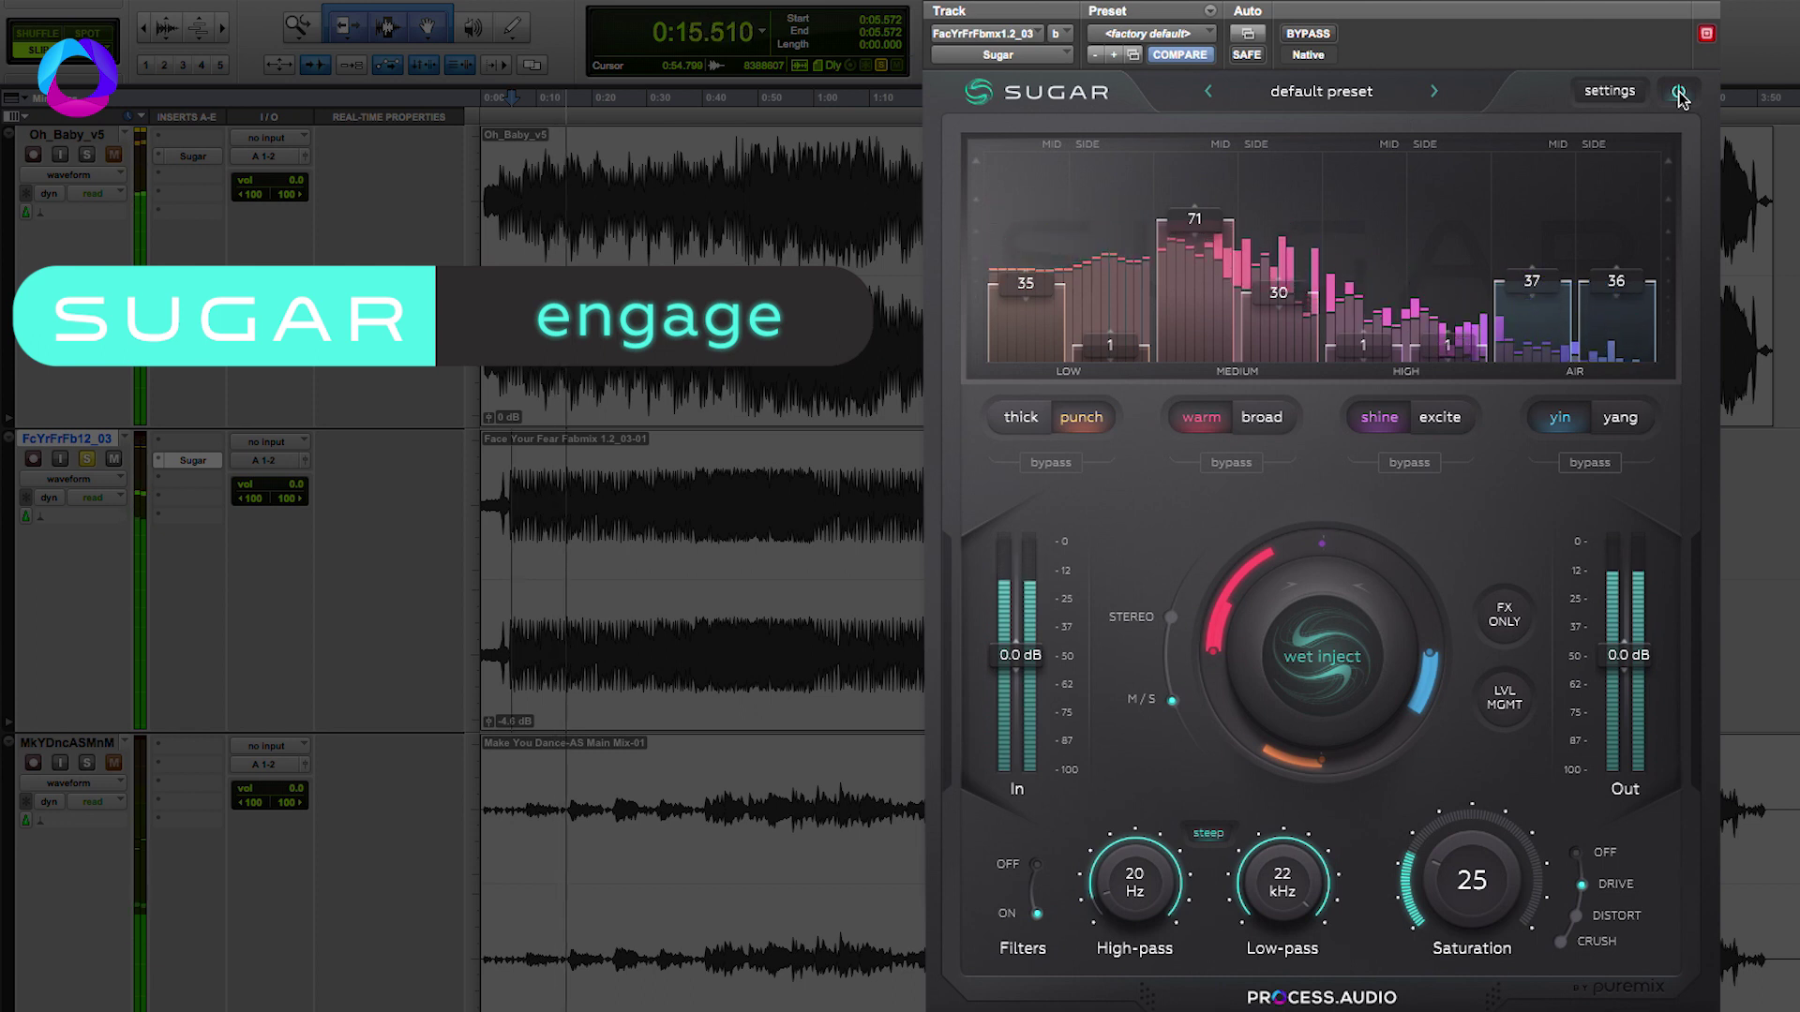
key("space")
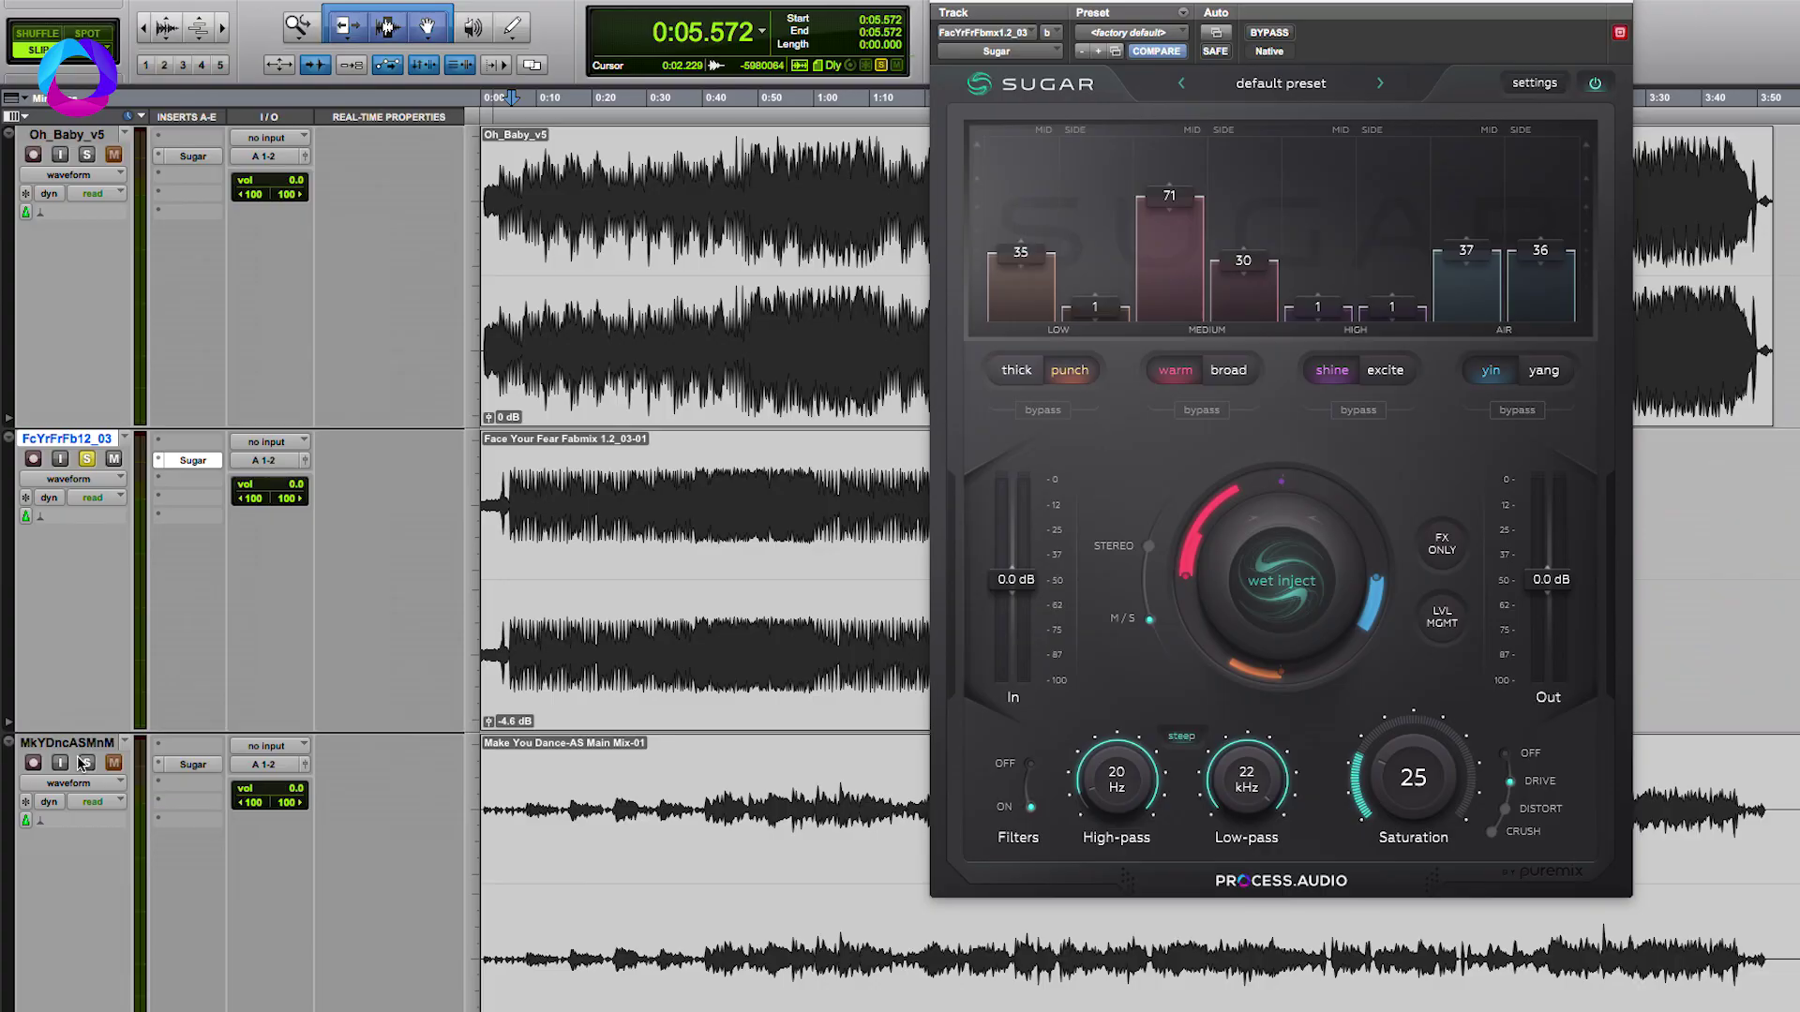
Solo the MkYDncASMnM track and audition it from 0:07.987, closing the open Sugar plug-in
left_click(526, 791)
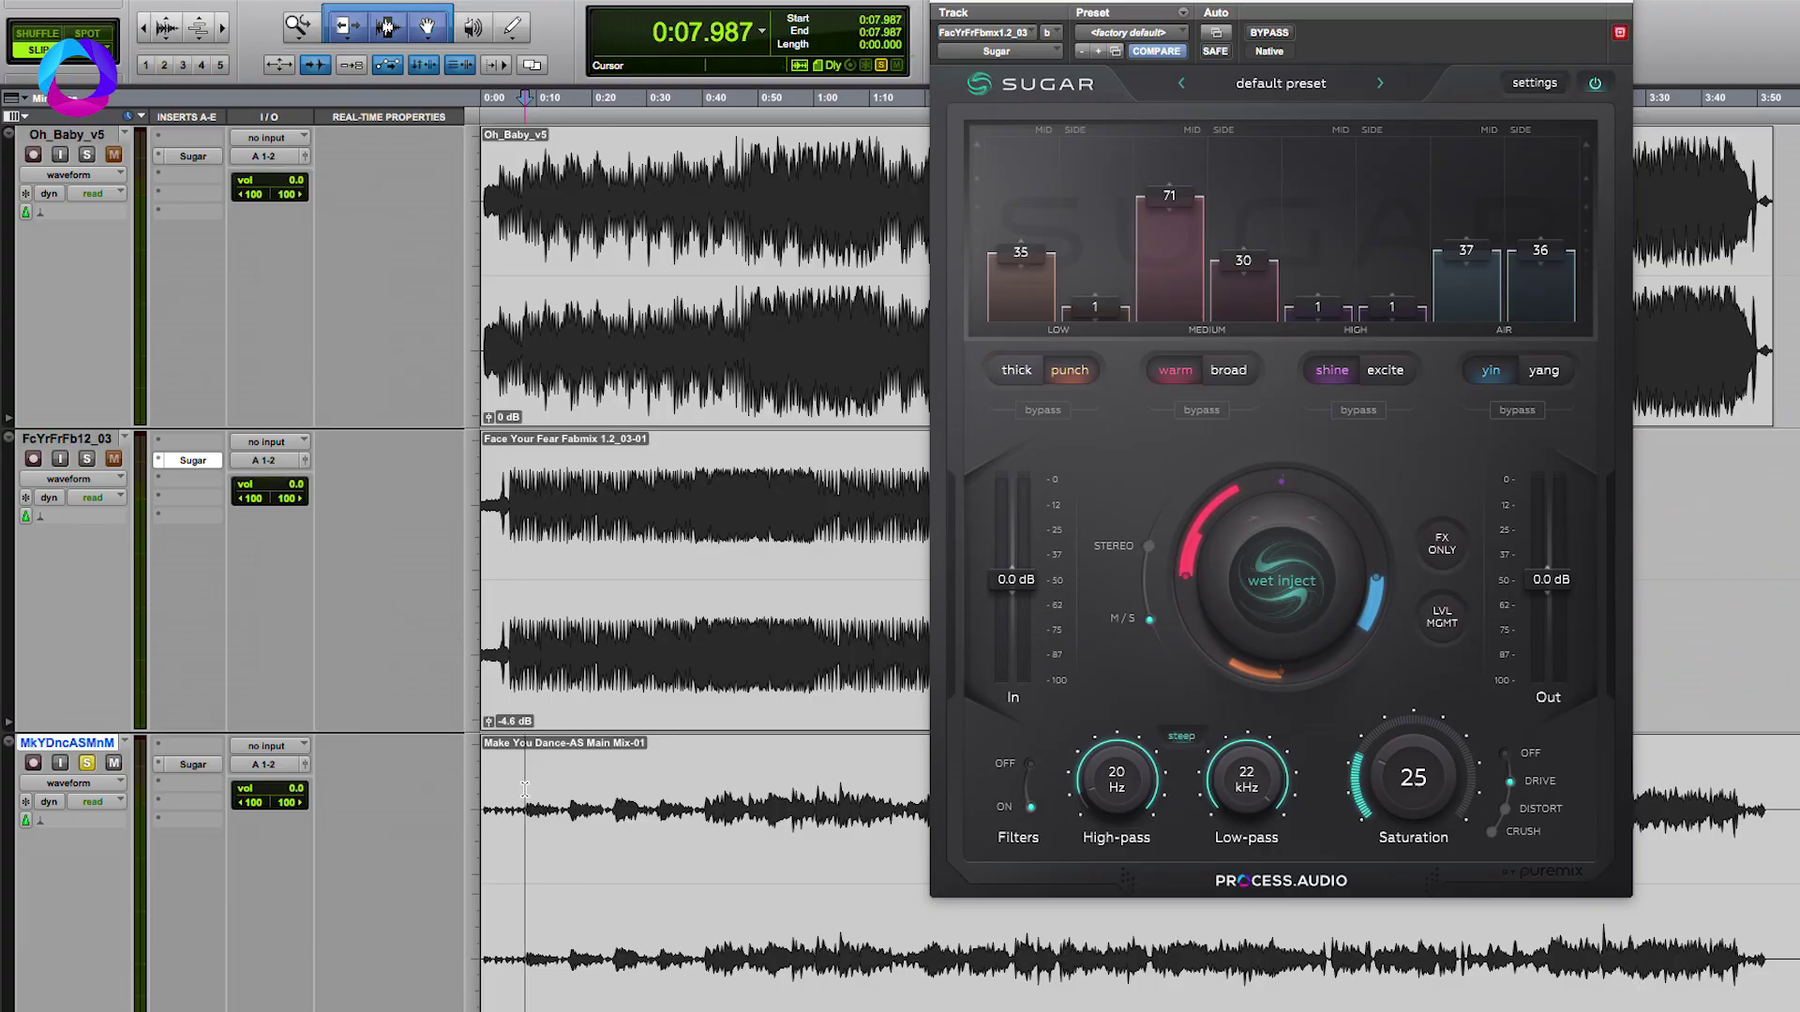
key("space")
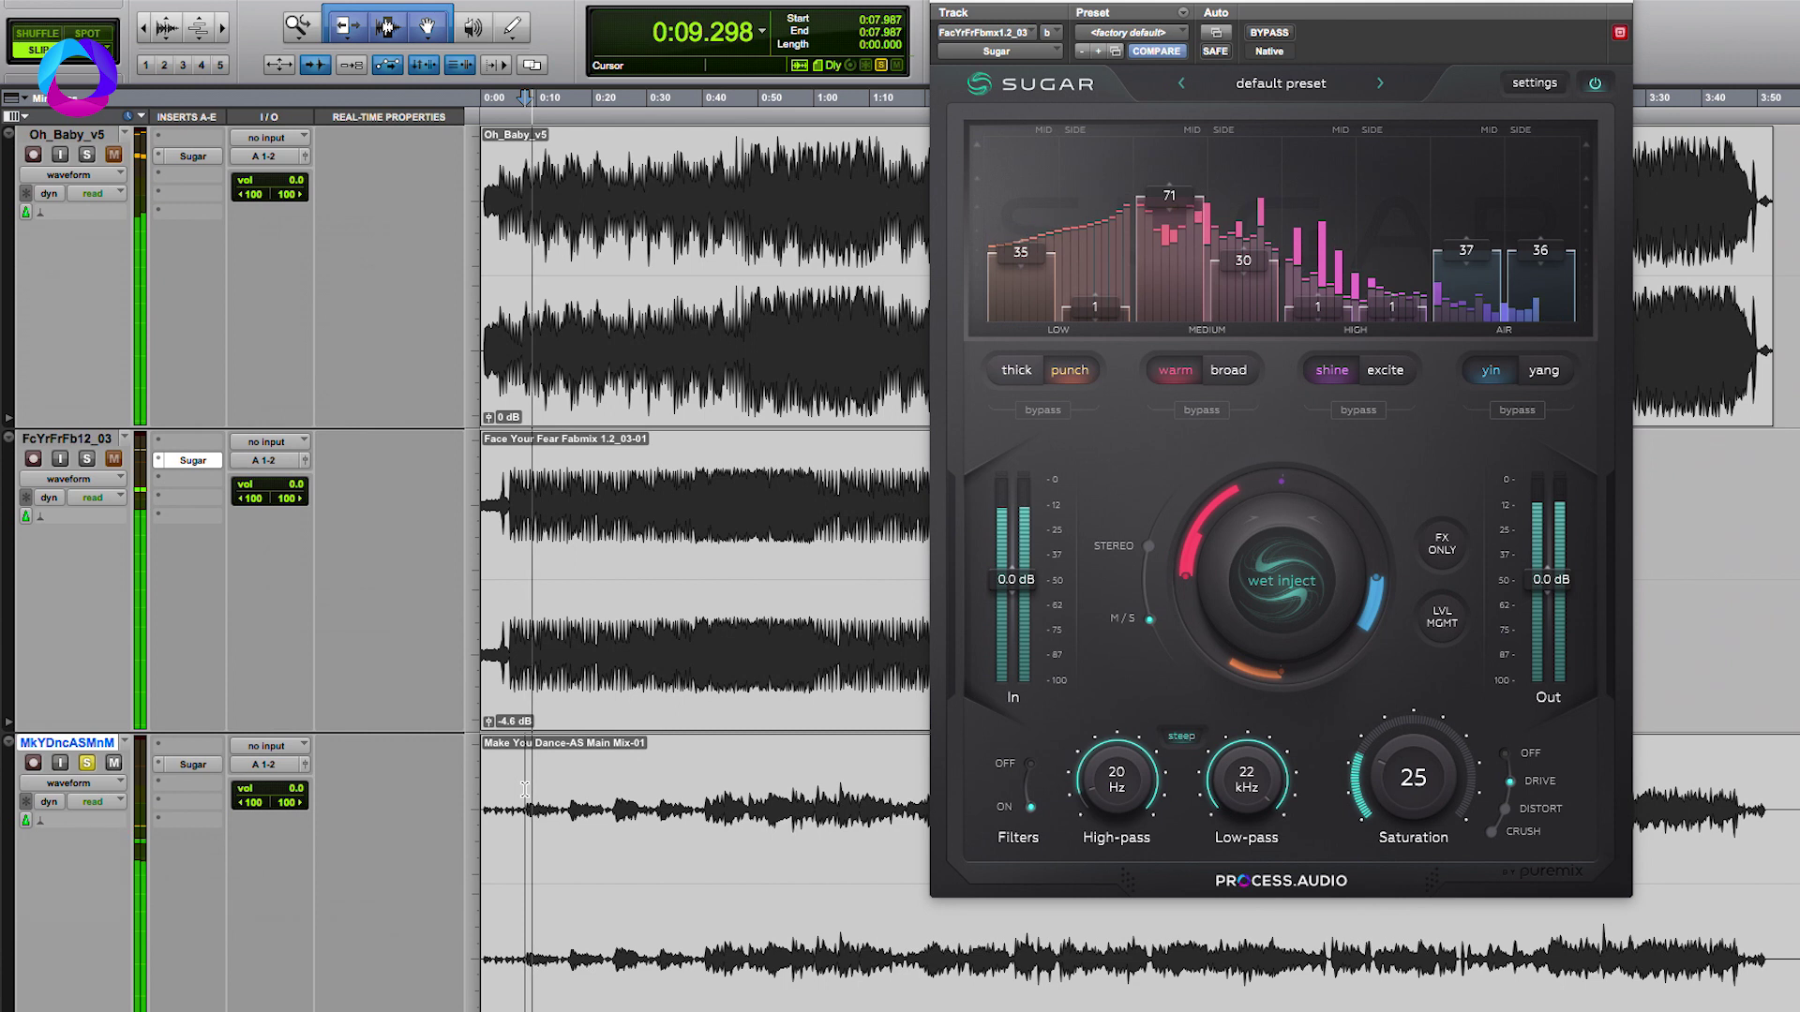
key("super+w")
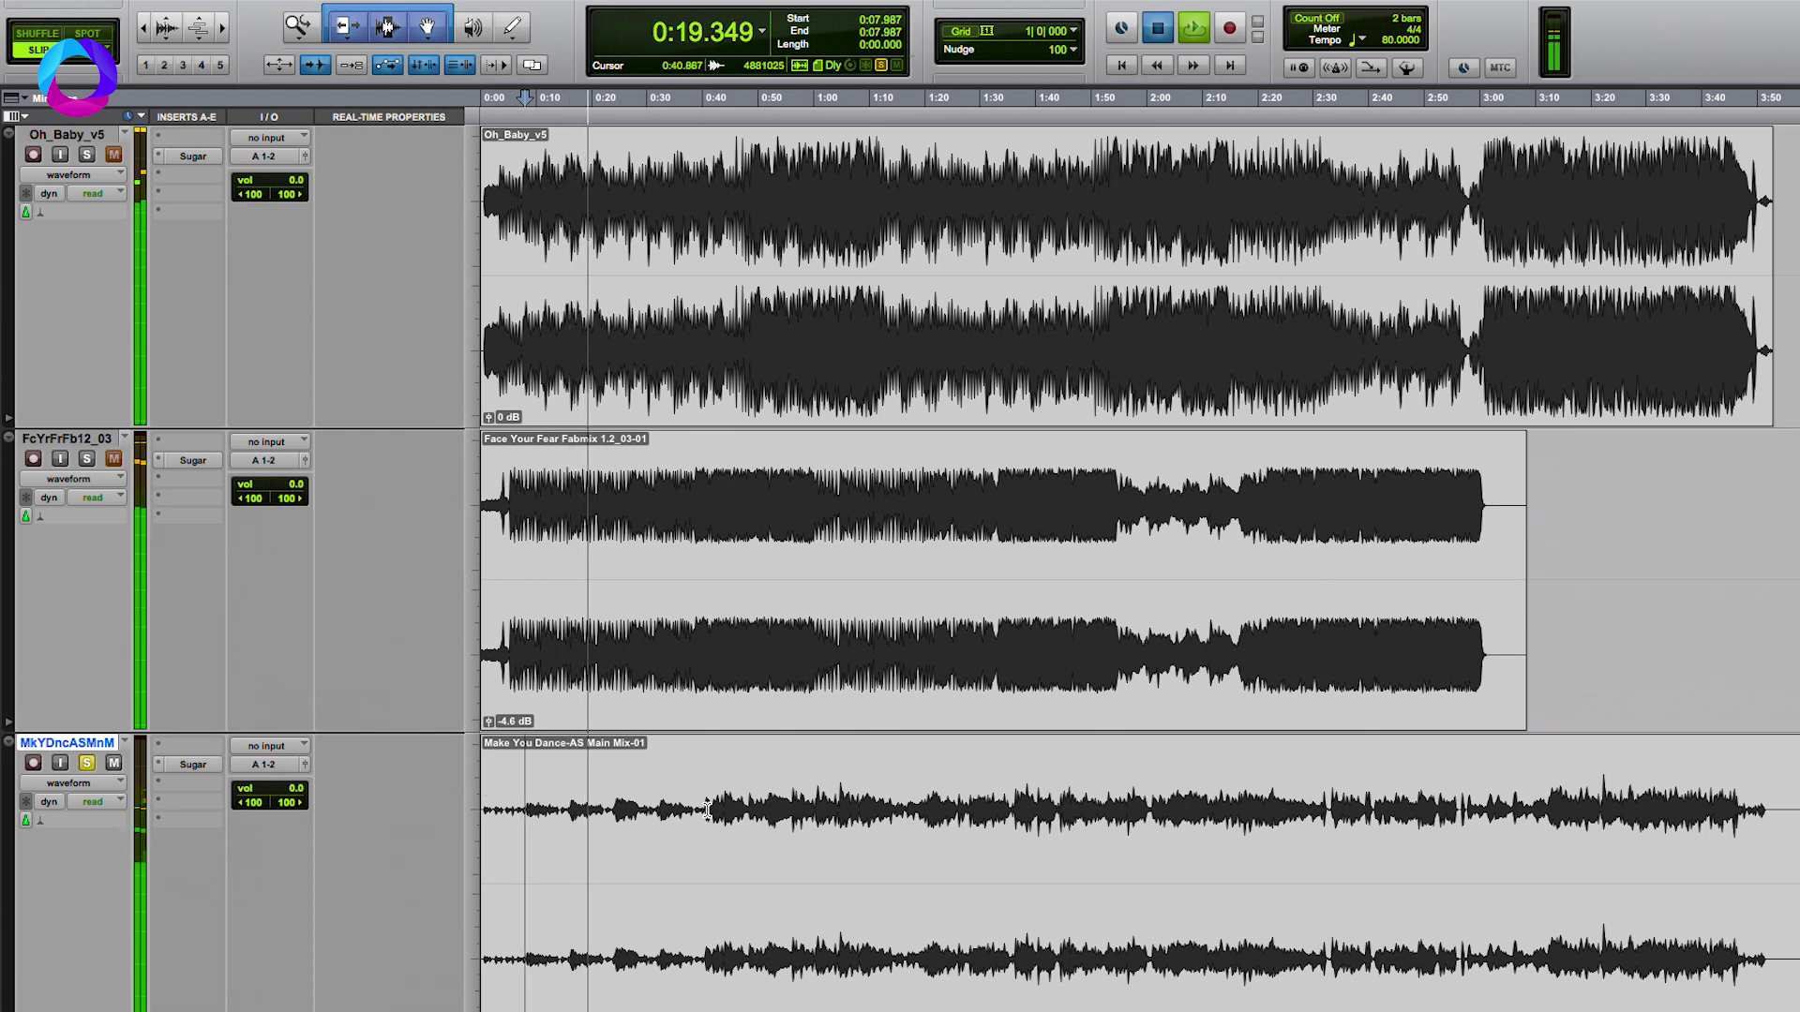
key("space")
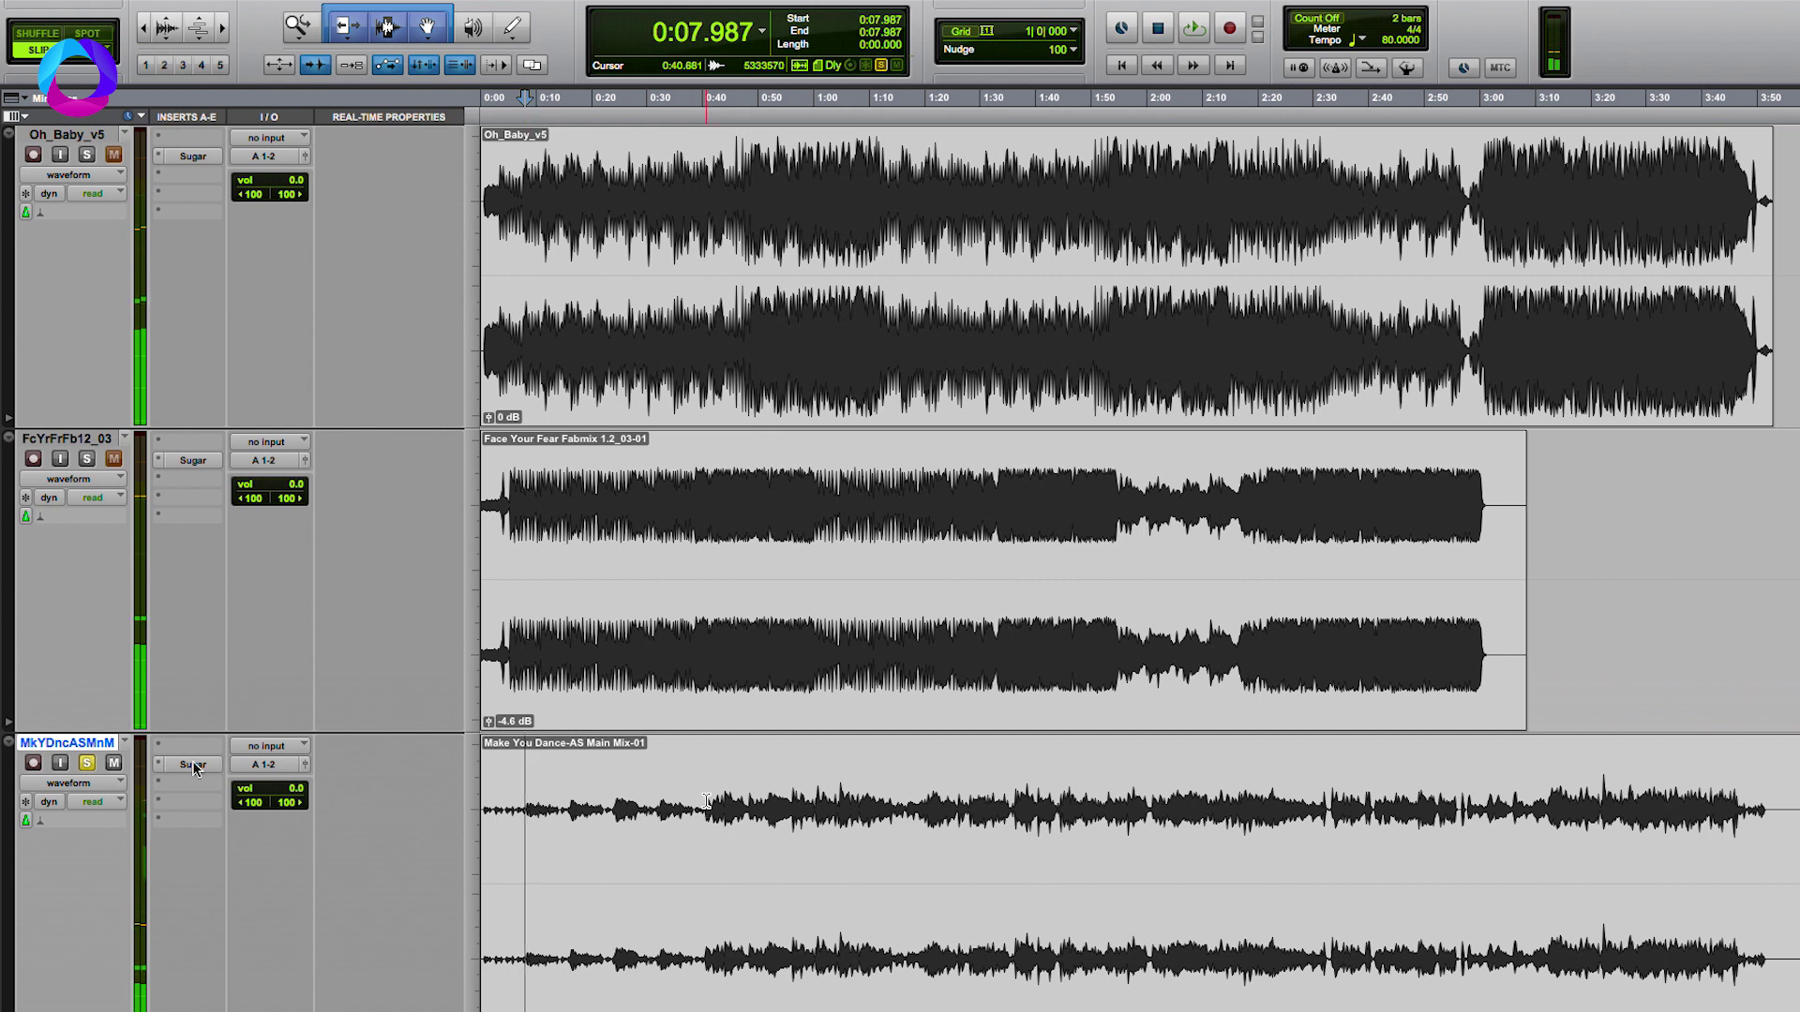
Place the playback start of the MkYDncASMnM mix at 2:01.172, where the sound sets in after the quiet gap, and audition that section
left_click(707, 809)
left_click(1162, 792)
scroll(1156, 792, "up", 1)
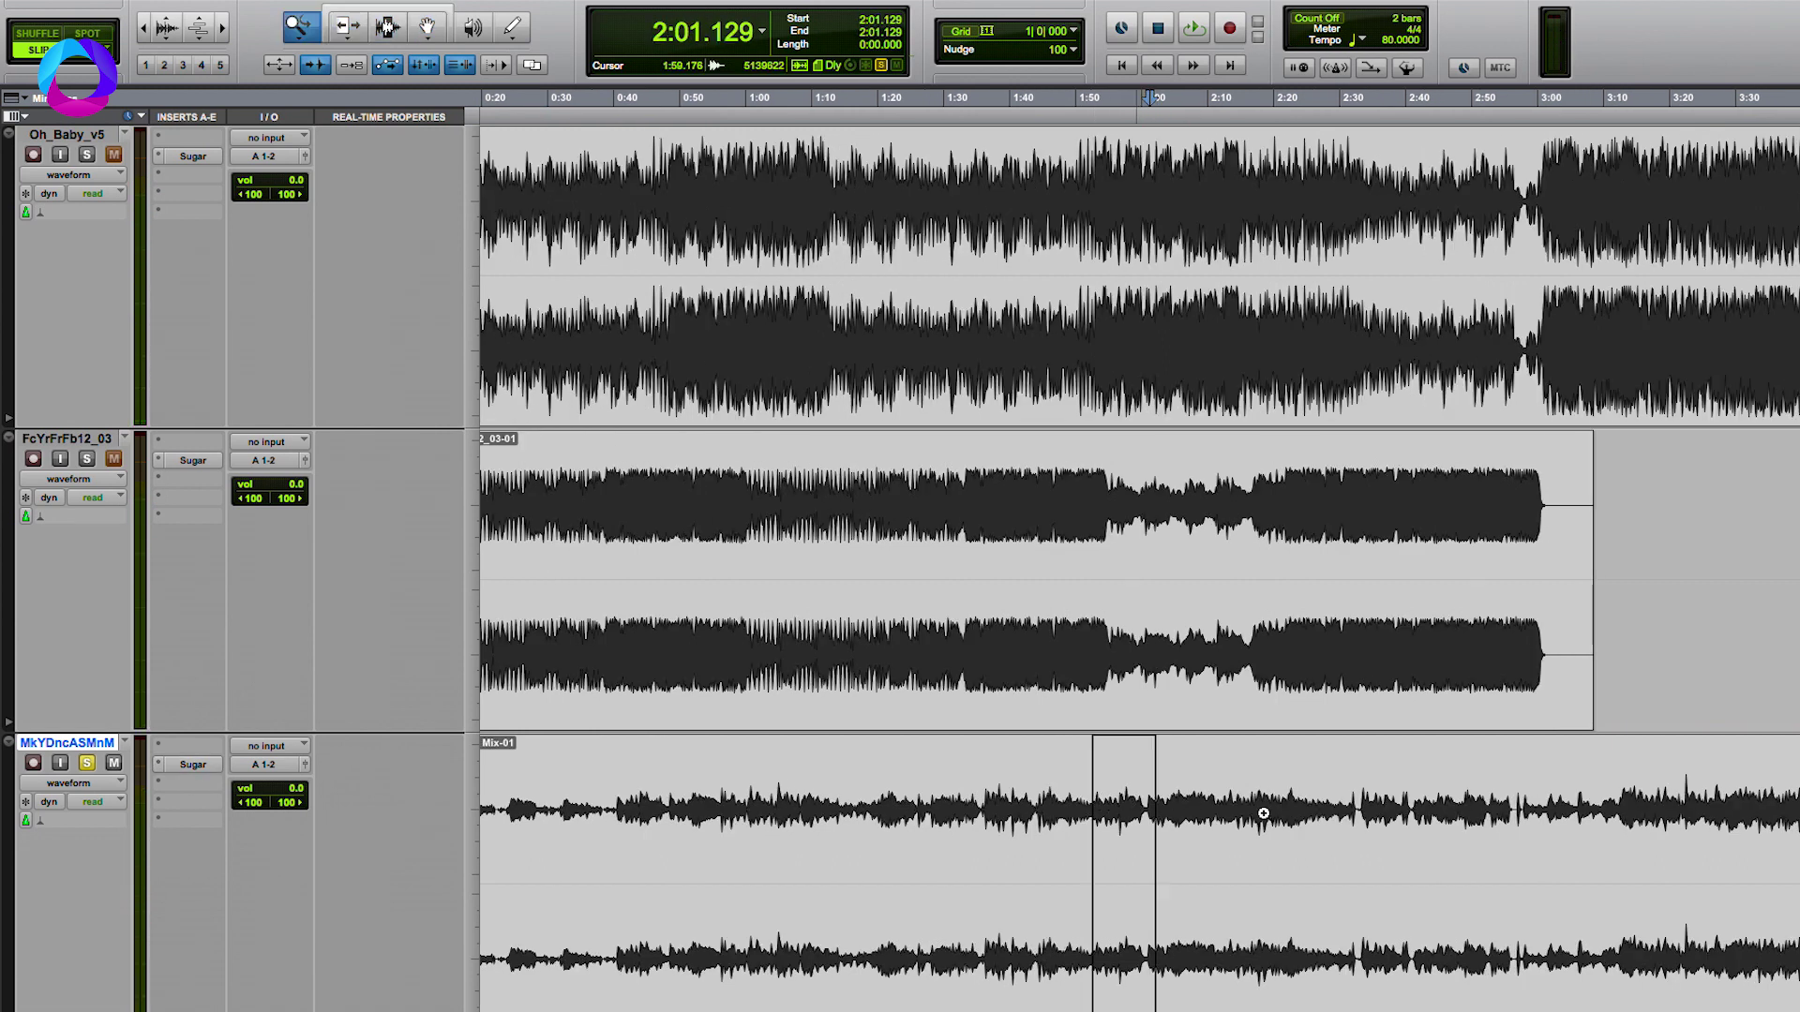
scroll(1200, 820, "up", 2)
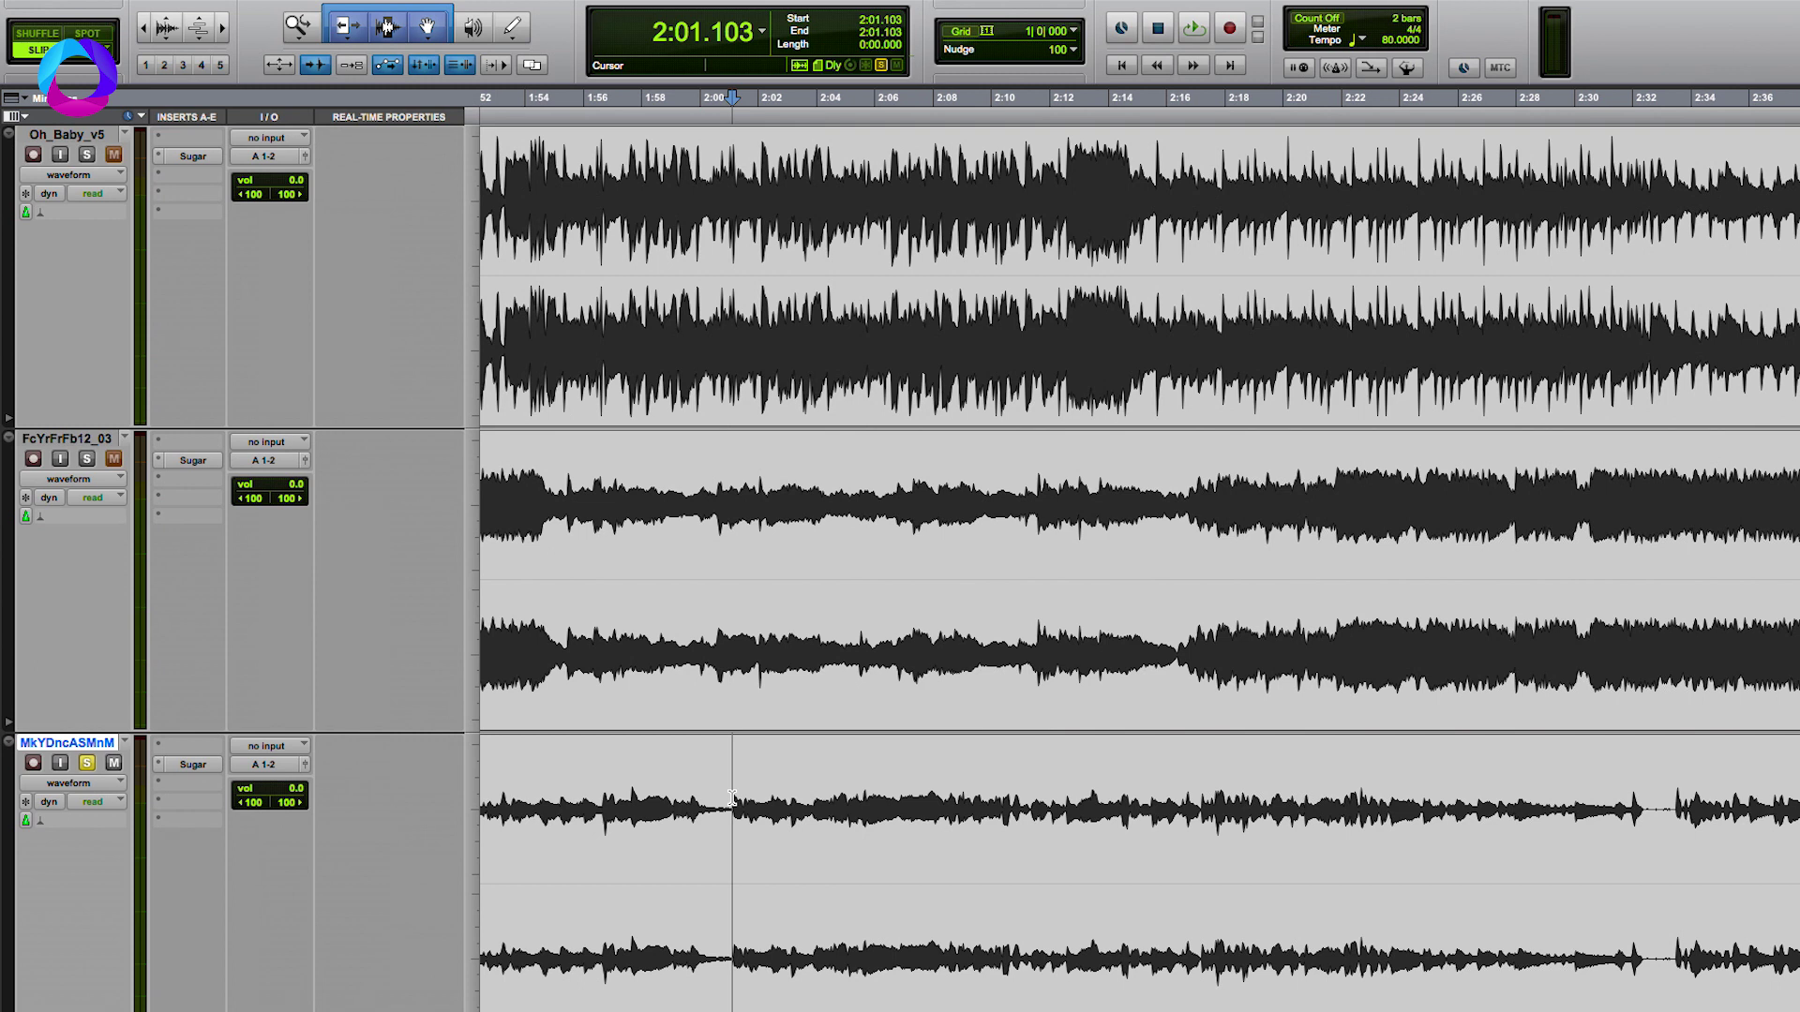
key("space")
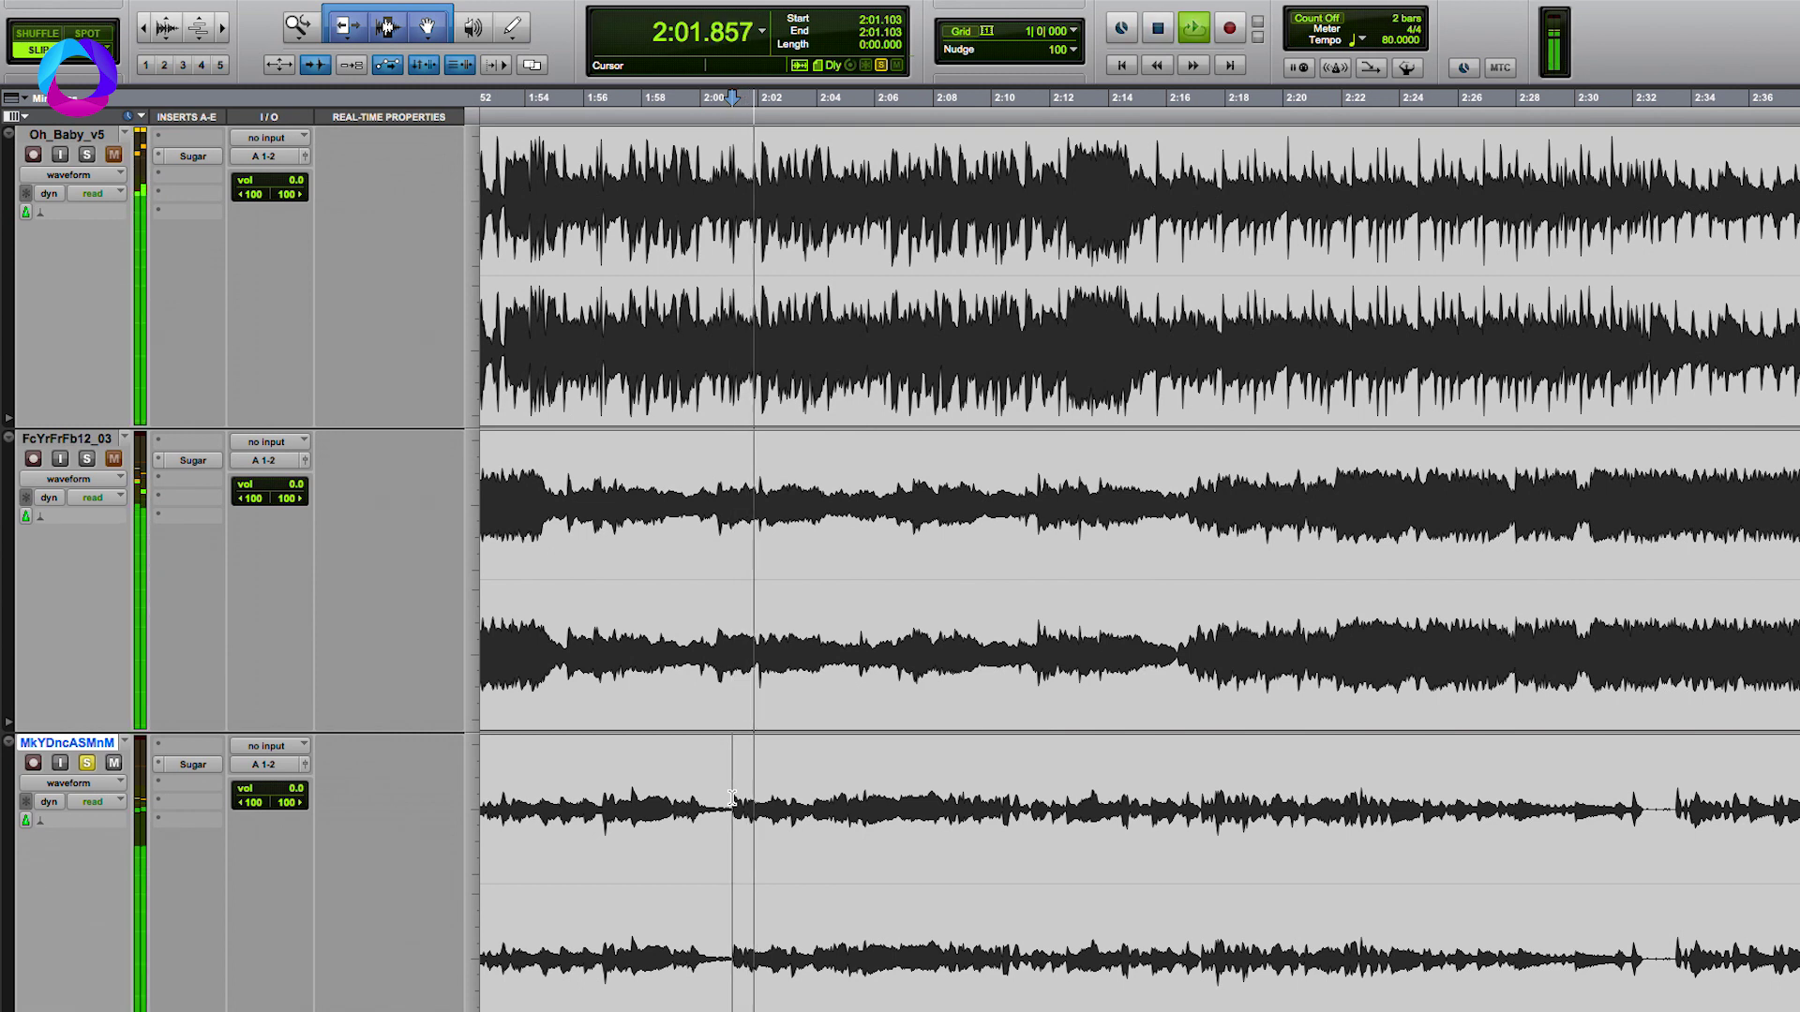
scroll(737, 797, "up", 3)
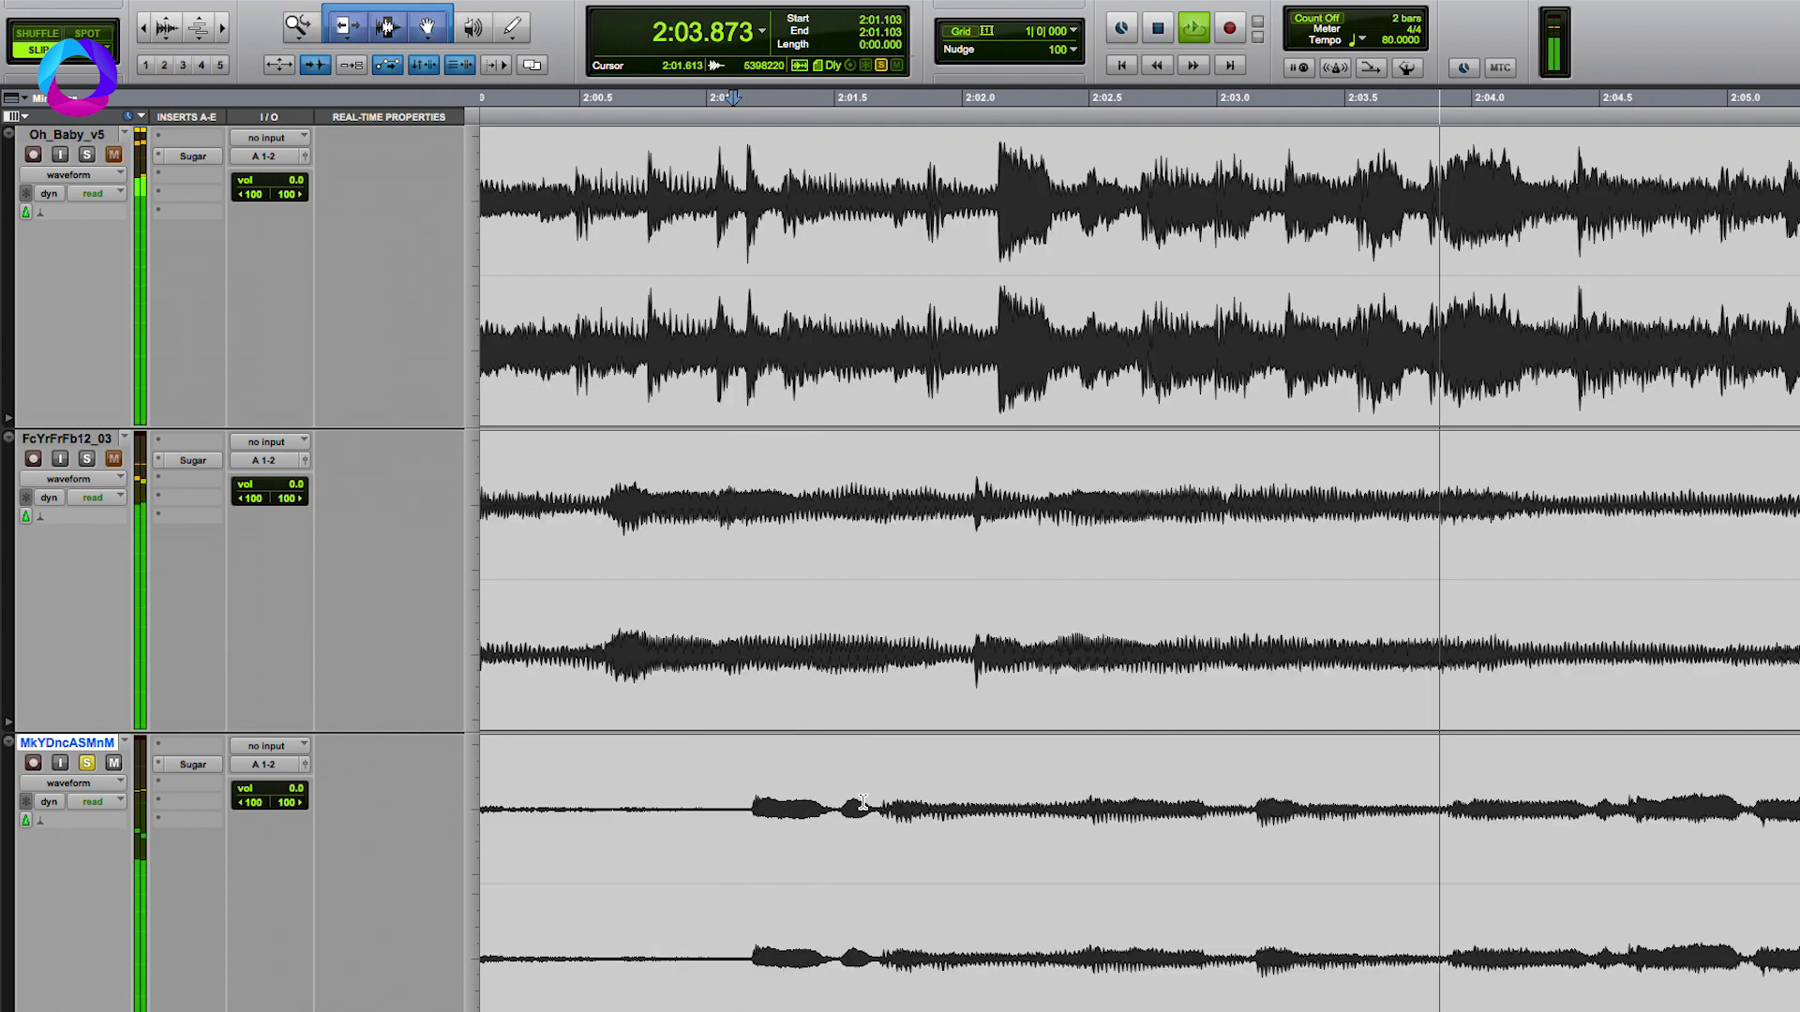
left_click(750, 799)
scroll(749, 798, "down", 5)
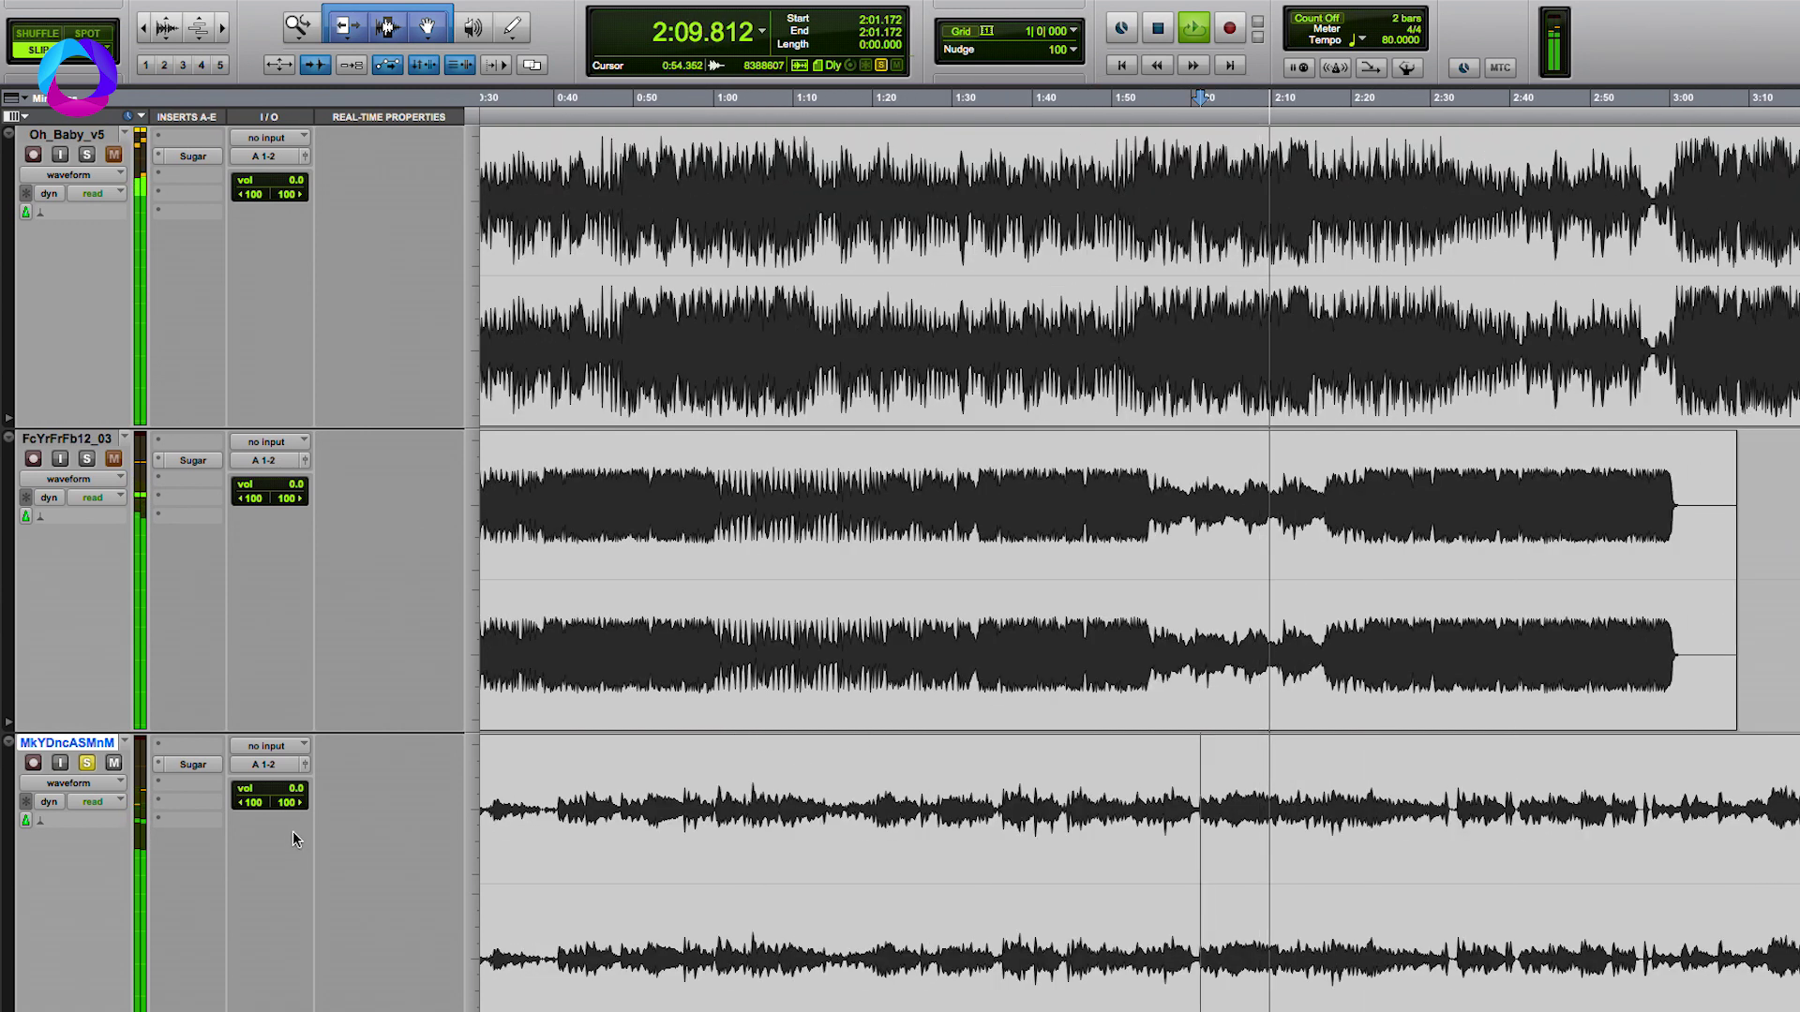
scroll(497, 813, "down", 2)
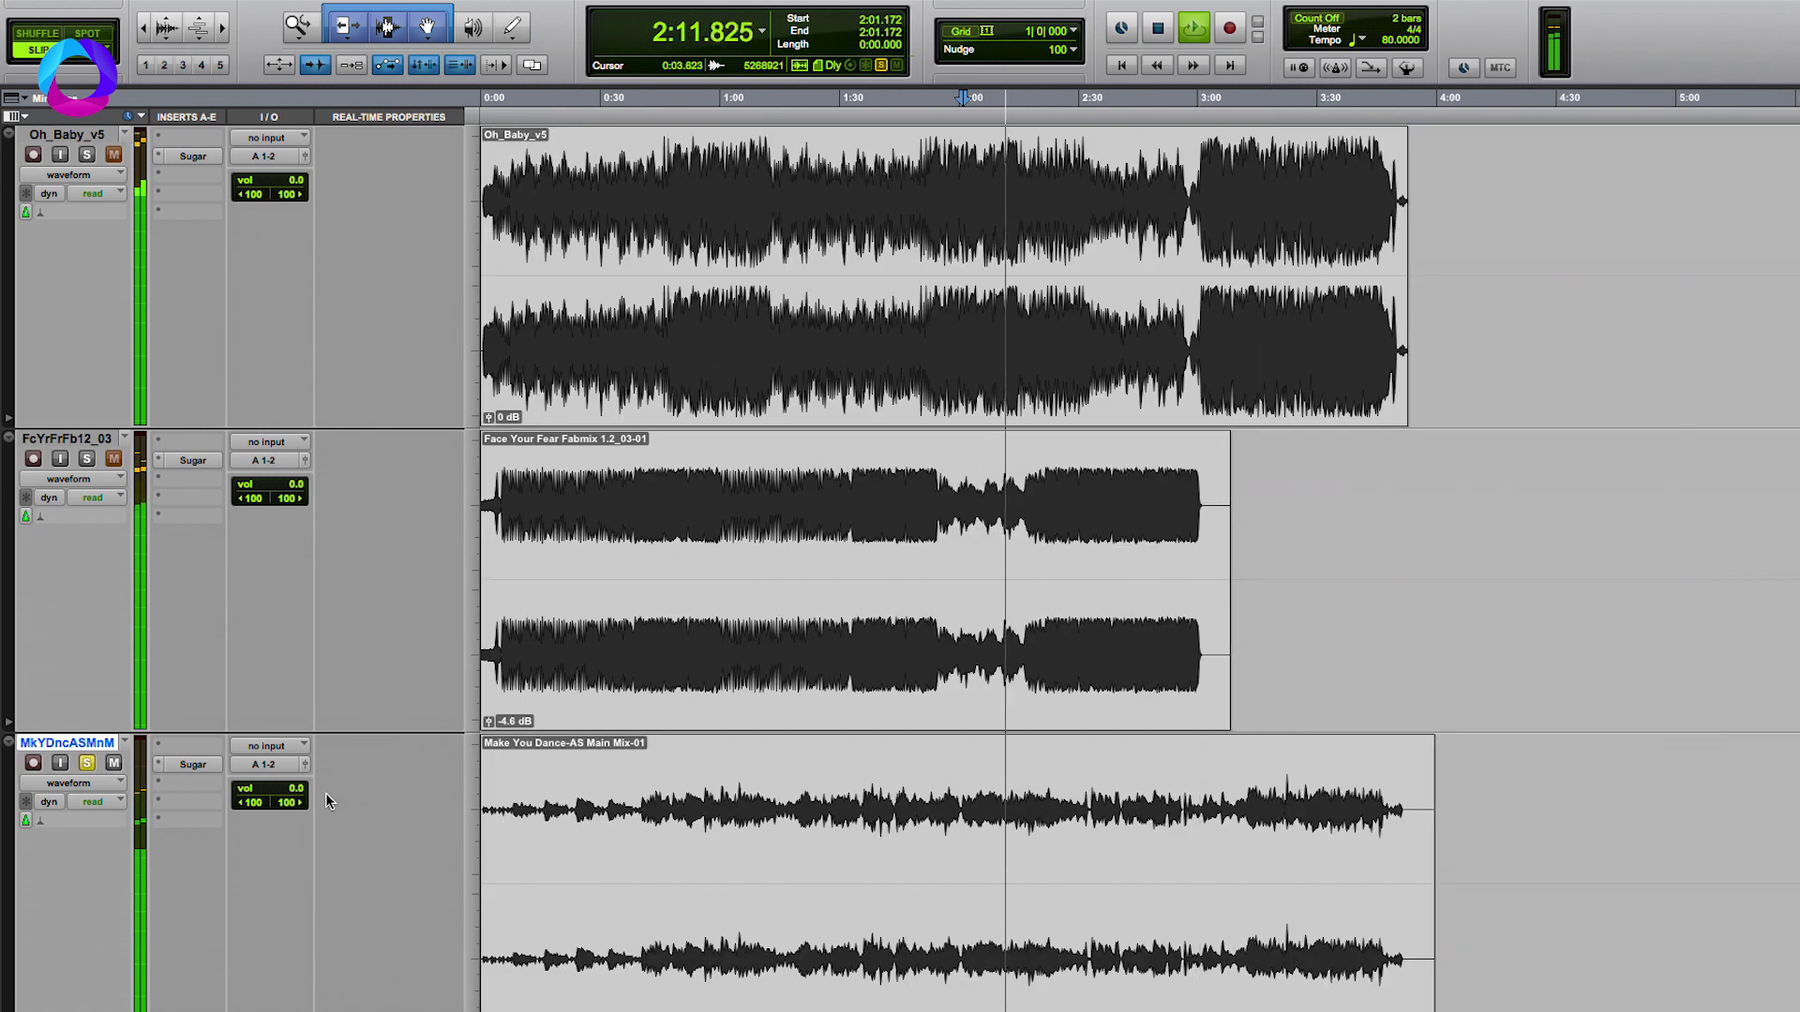
Open Sugar on the MkYDncASMnM track and set it to M/S processing with FX Only enabled
left_click(193, 765)
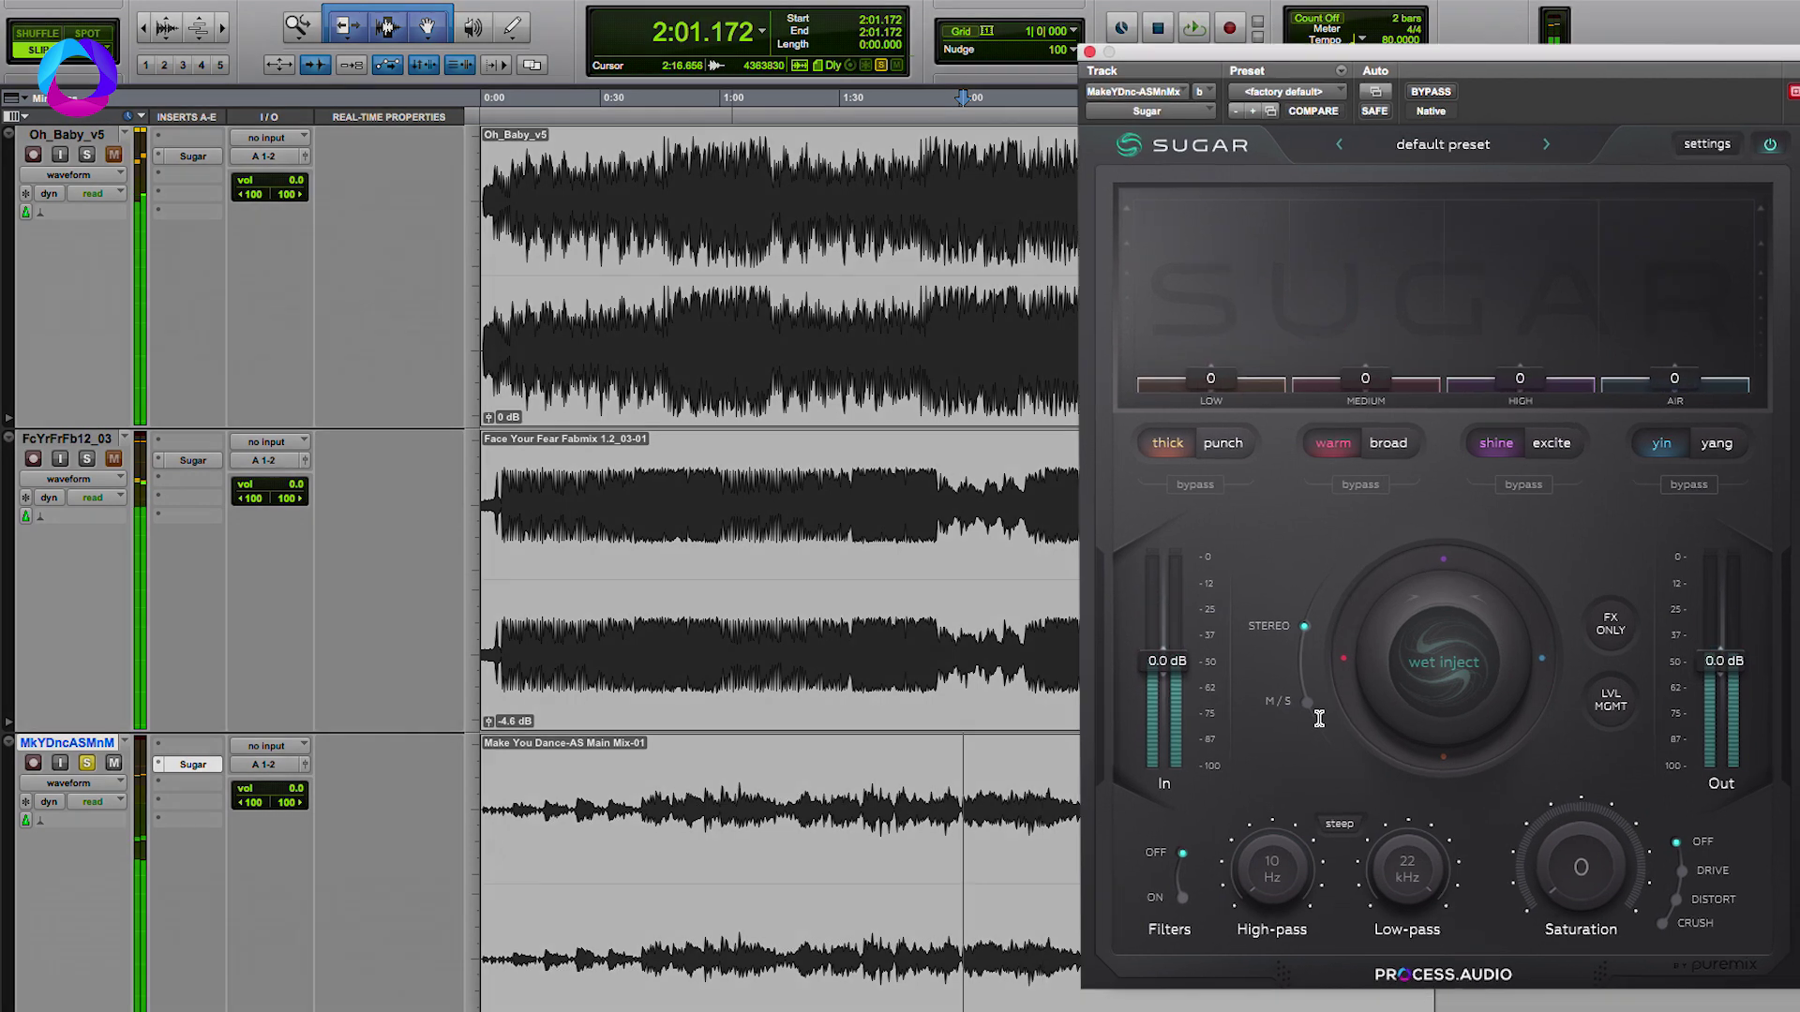
left_click(1308, 703)
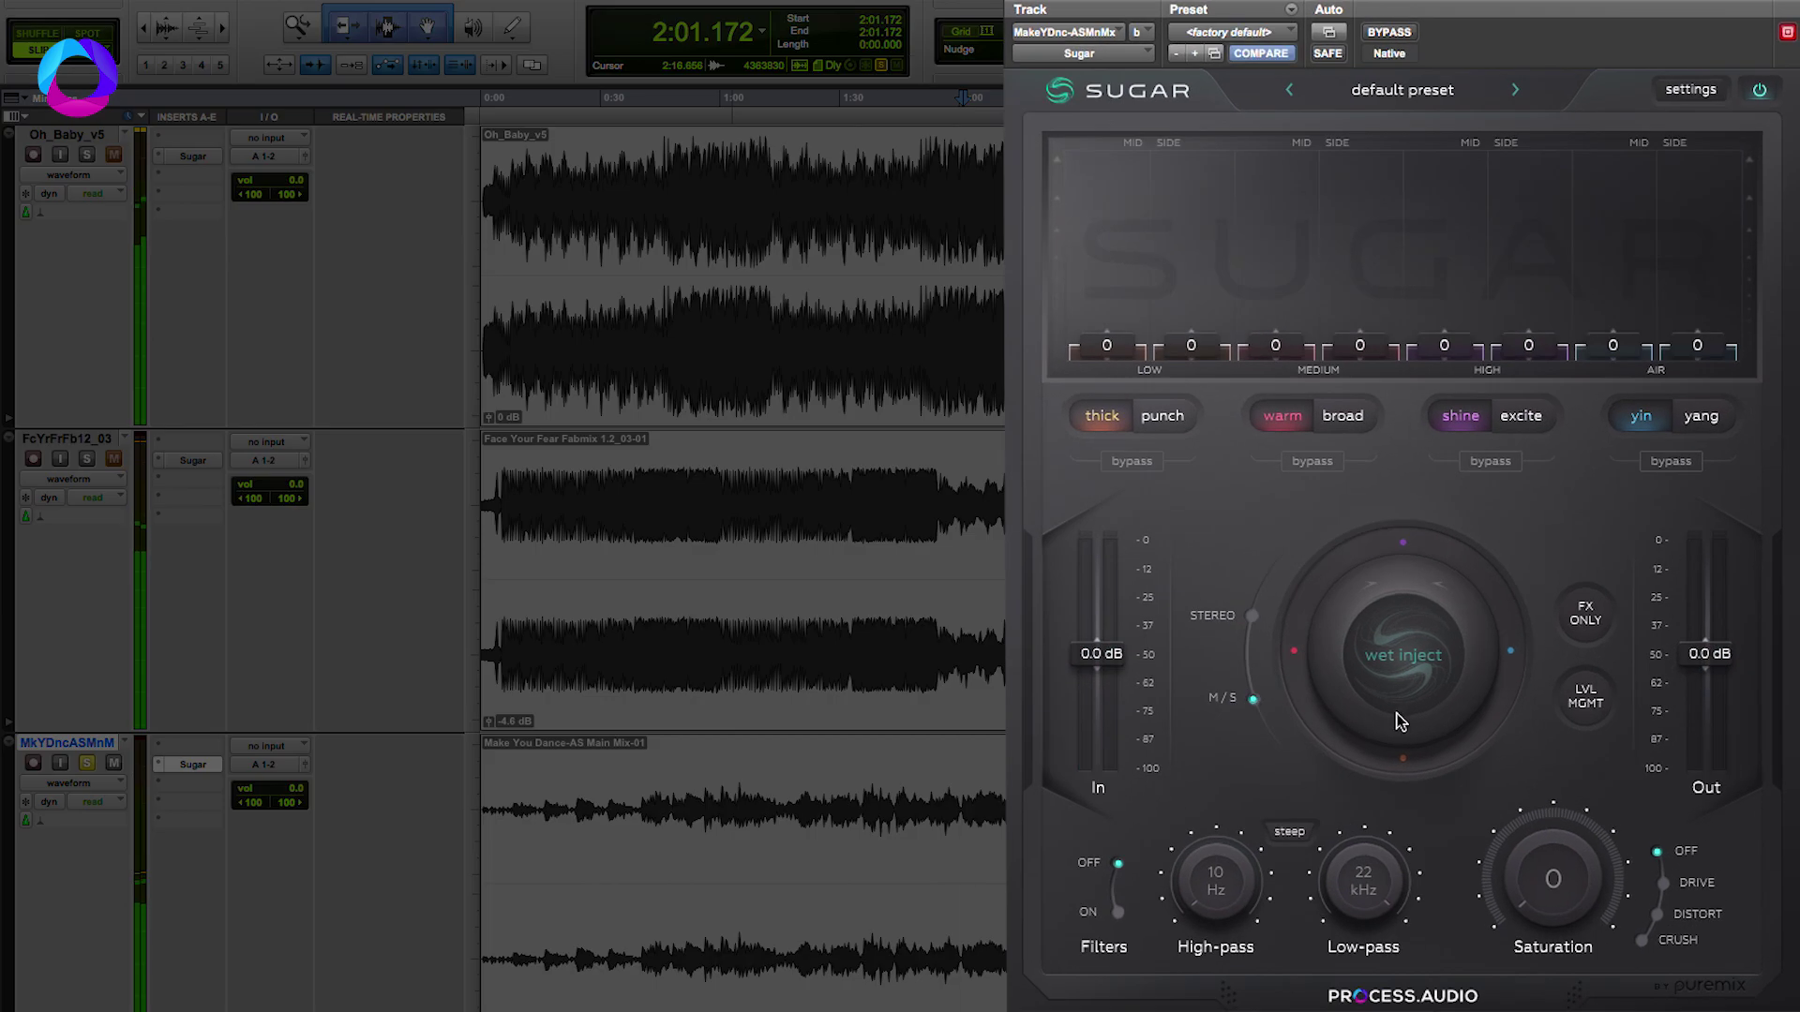
left_click(1603, 618)
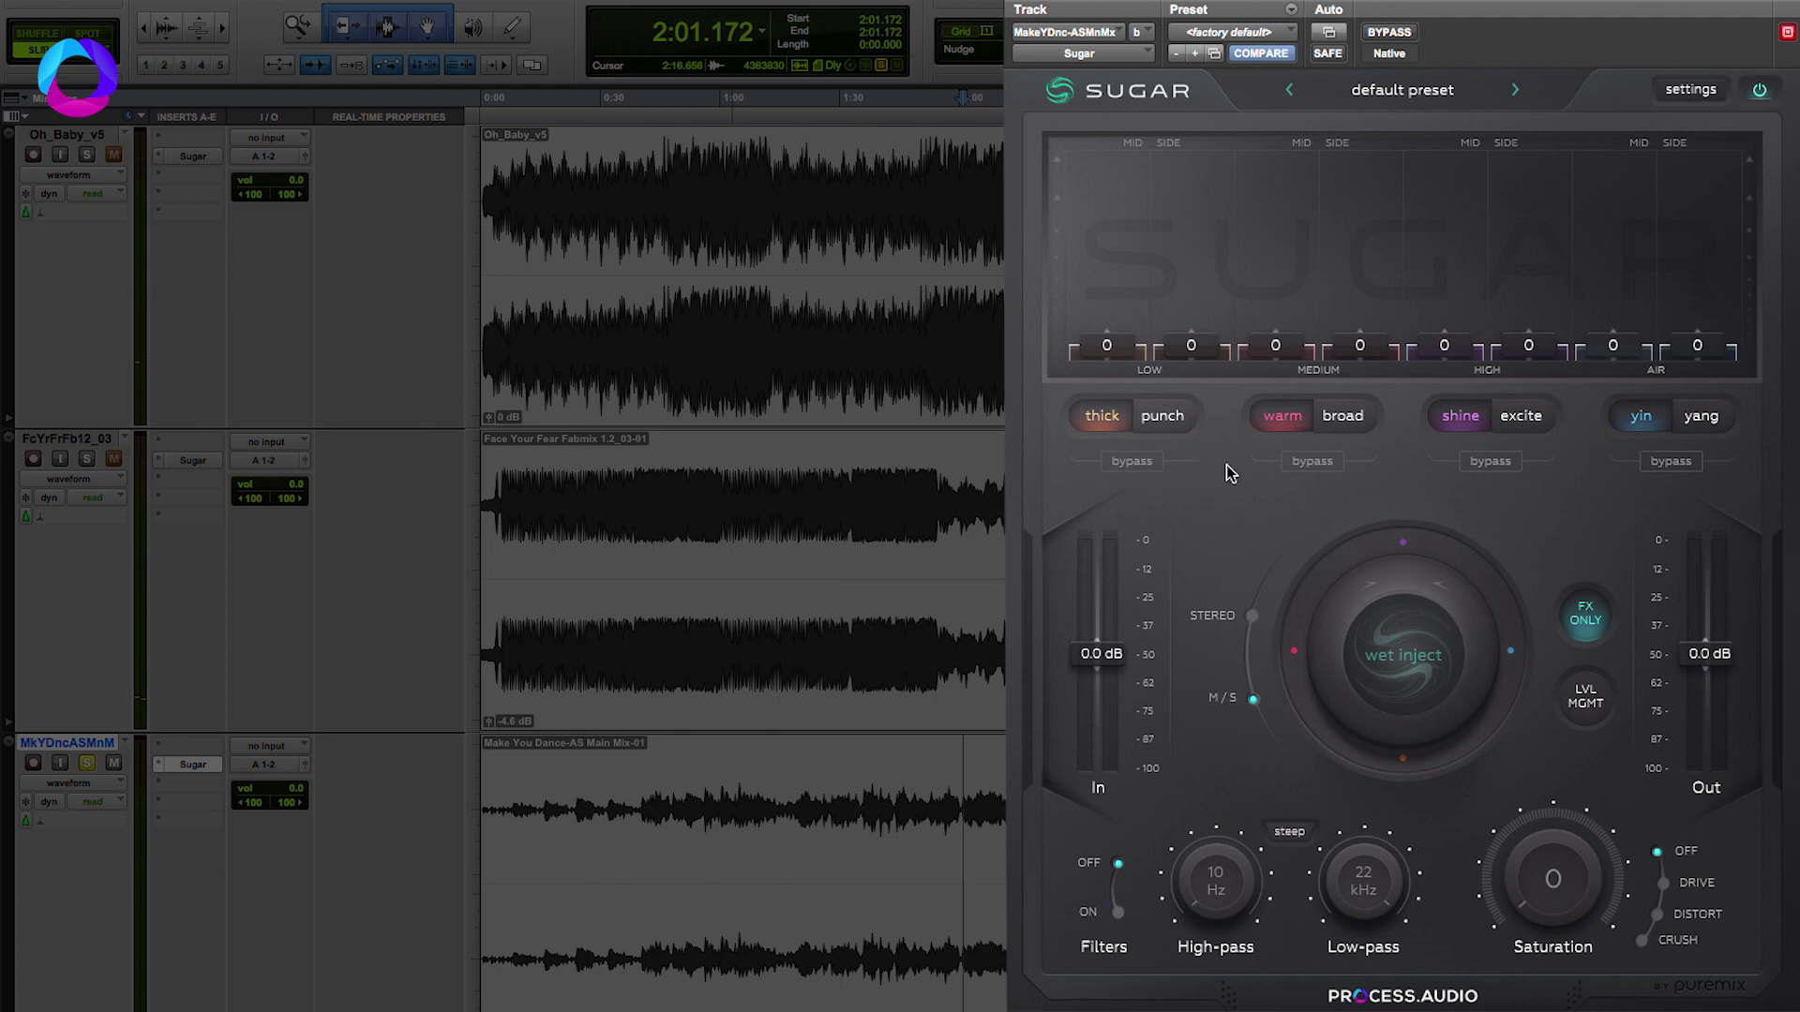
Raise the Low band's side level to 100 and compare punch and thick during playback, leaving it on punch
key("space")
left_click_drag(1191, 345, 1224, 75)
left_click(1142, 421)
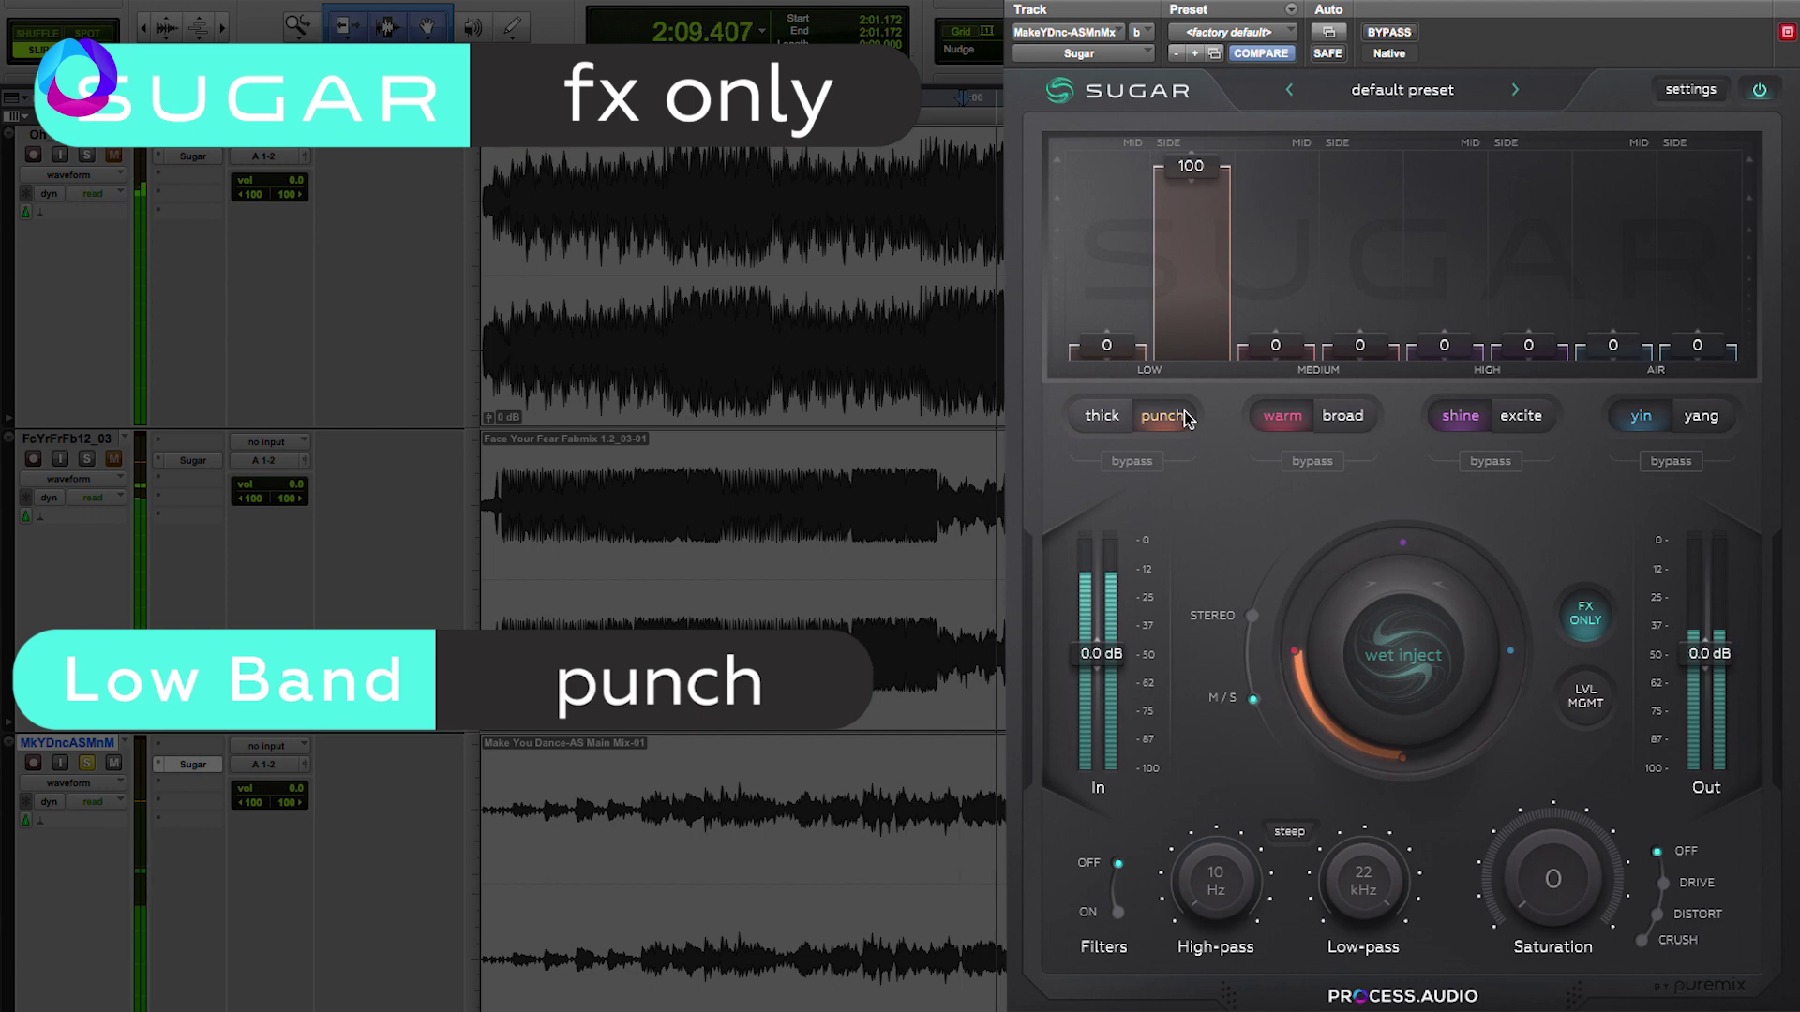
left_click(1109, 426)
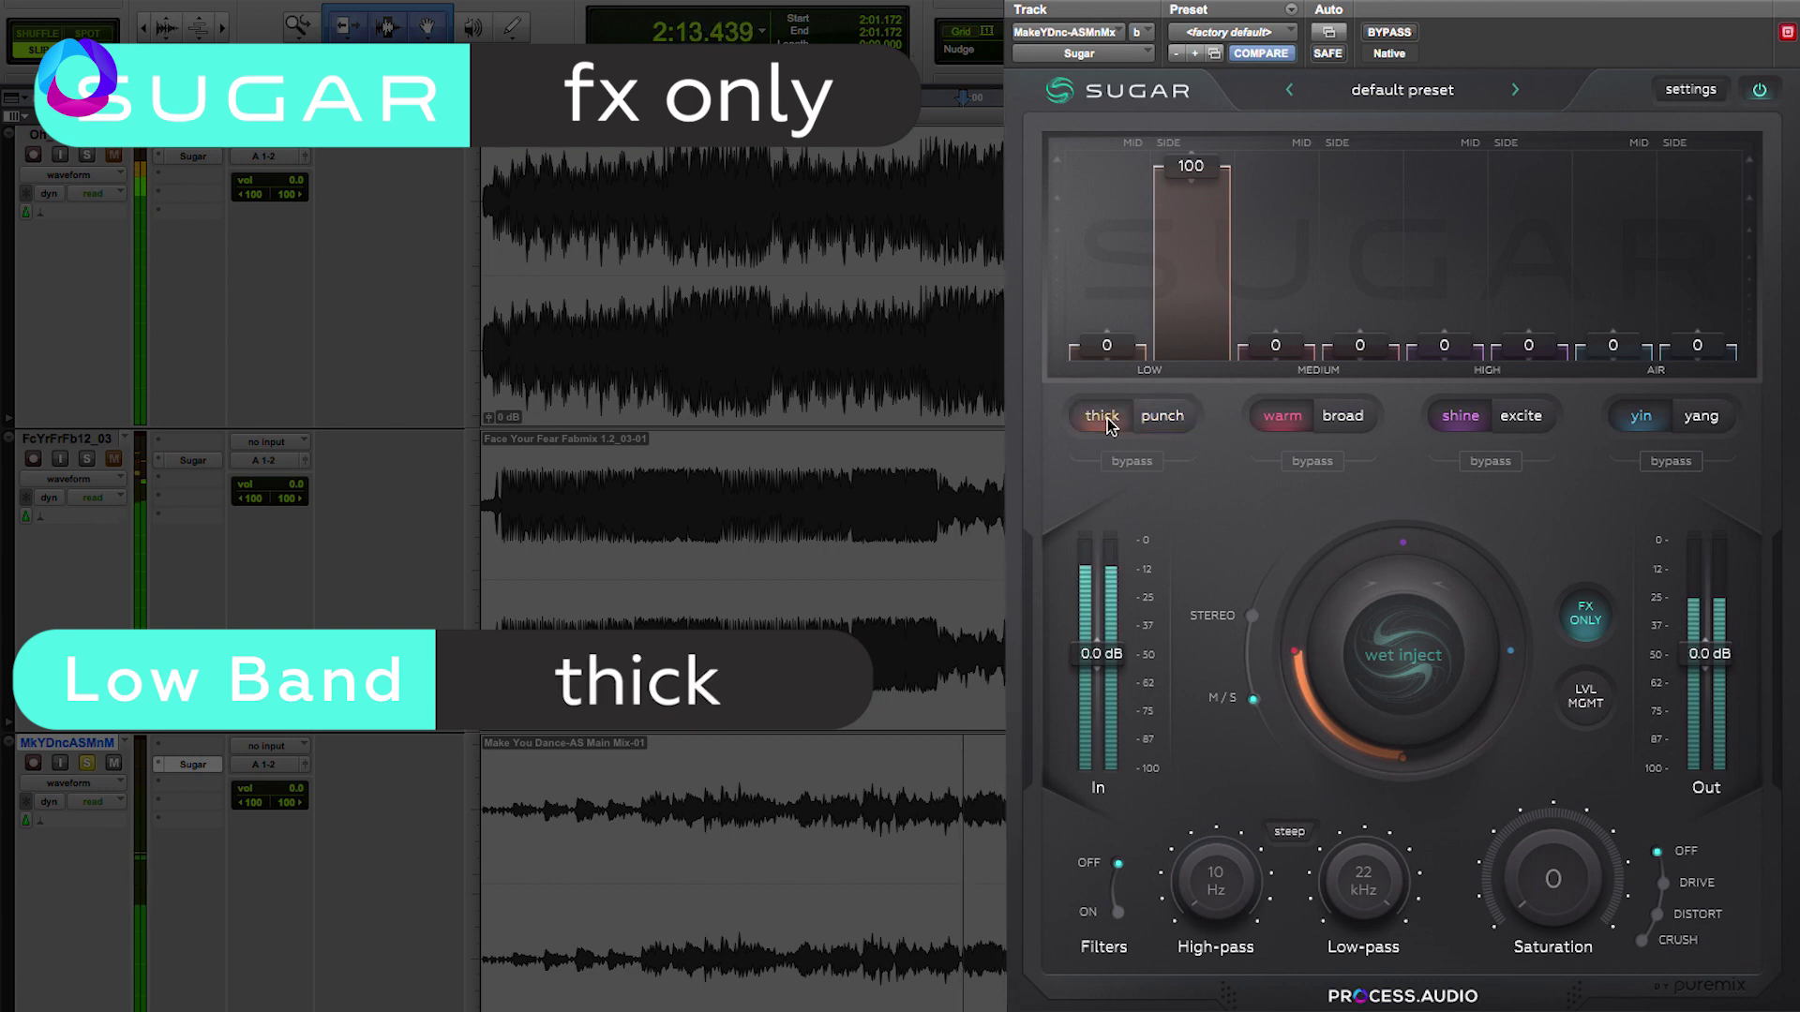
left_click(1163, 421)
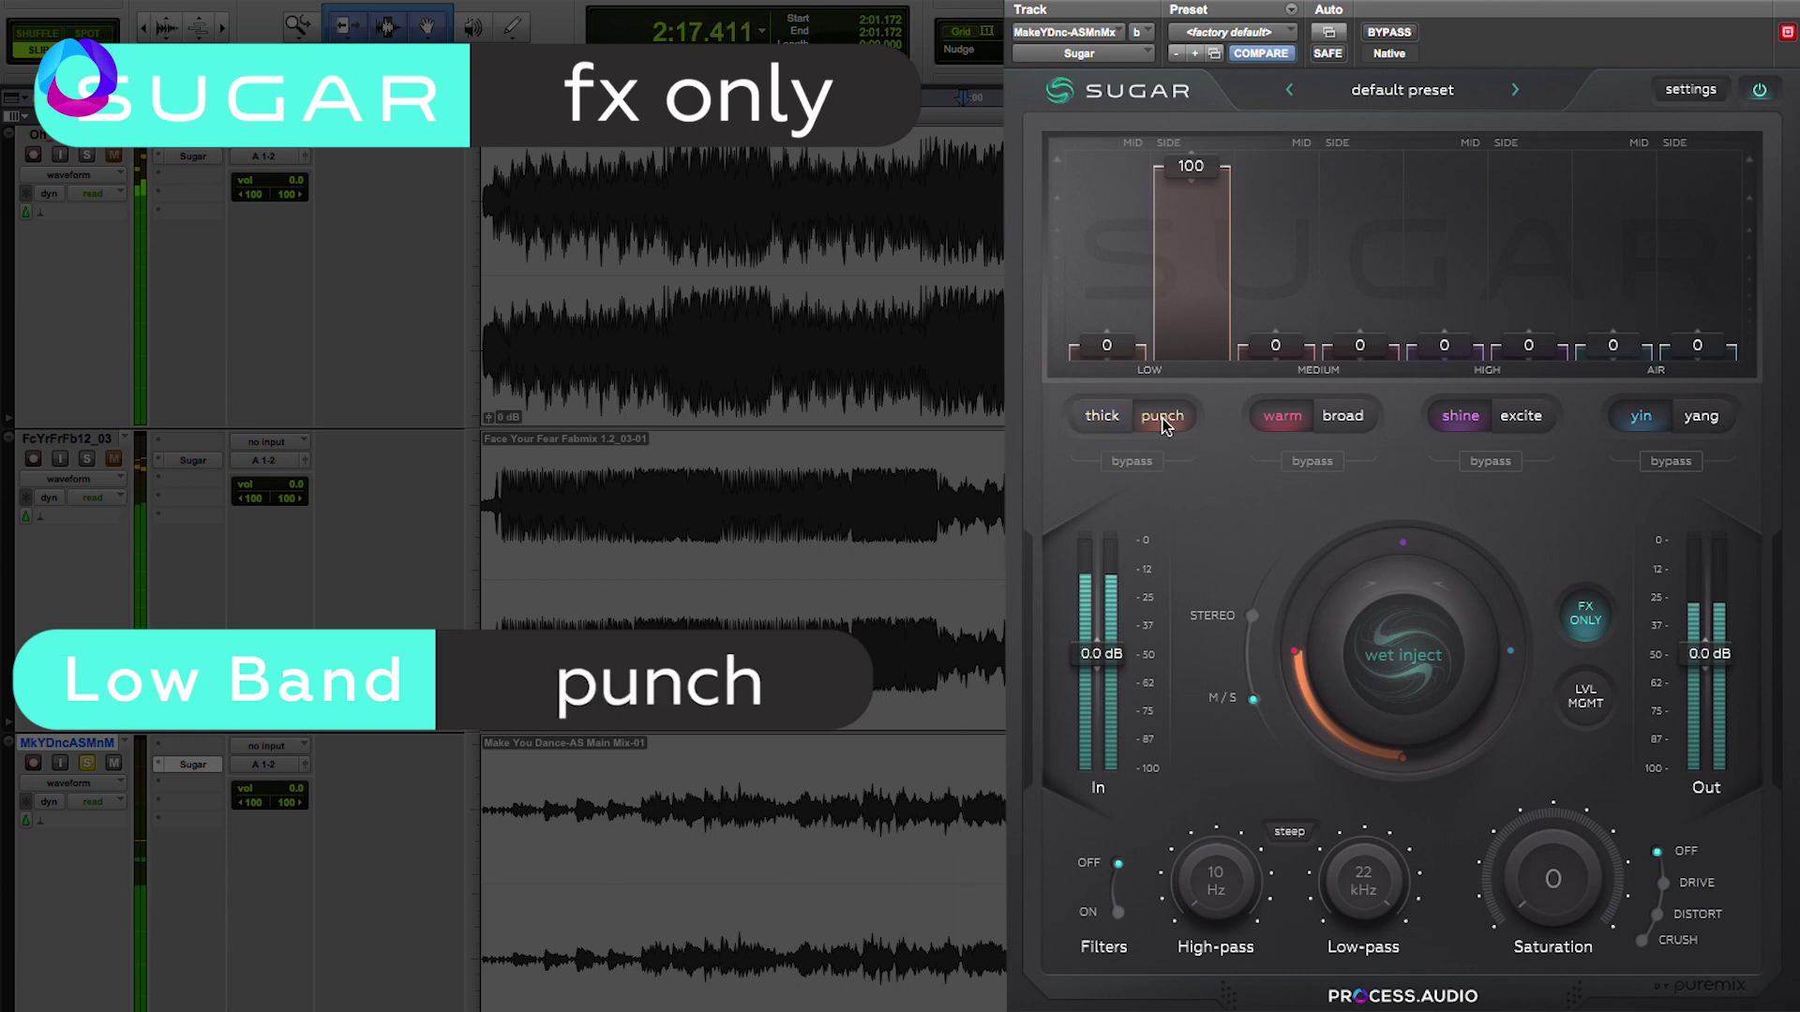
With the Low band bypassed, compare warm and broad on the Medium band during playback, leaving broad with a side level of 50
key("space")
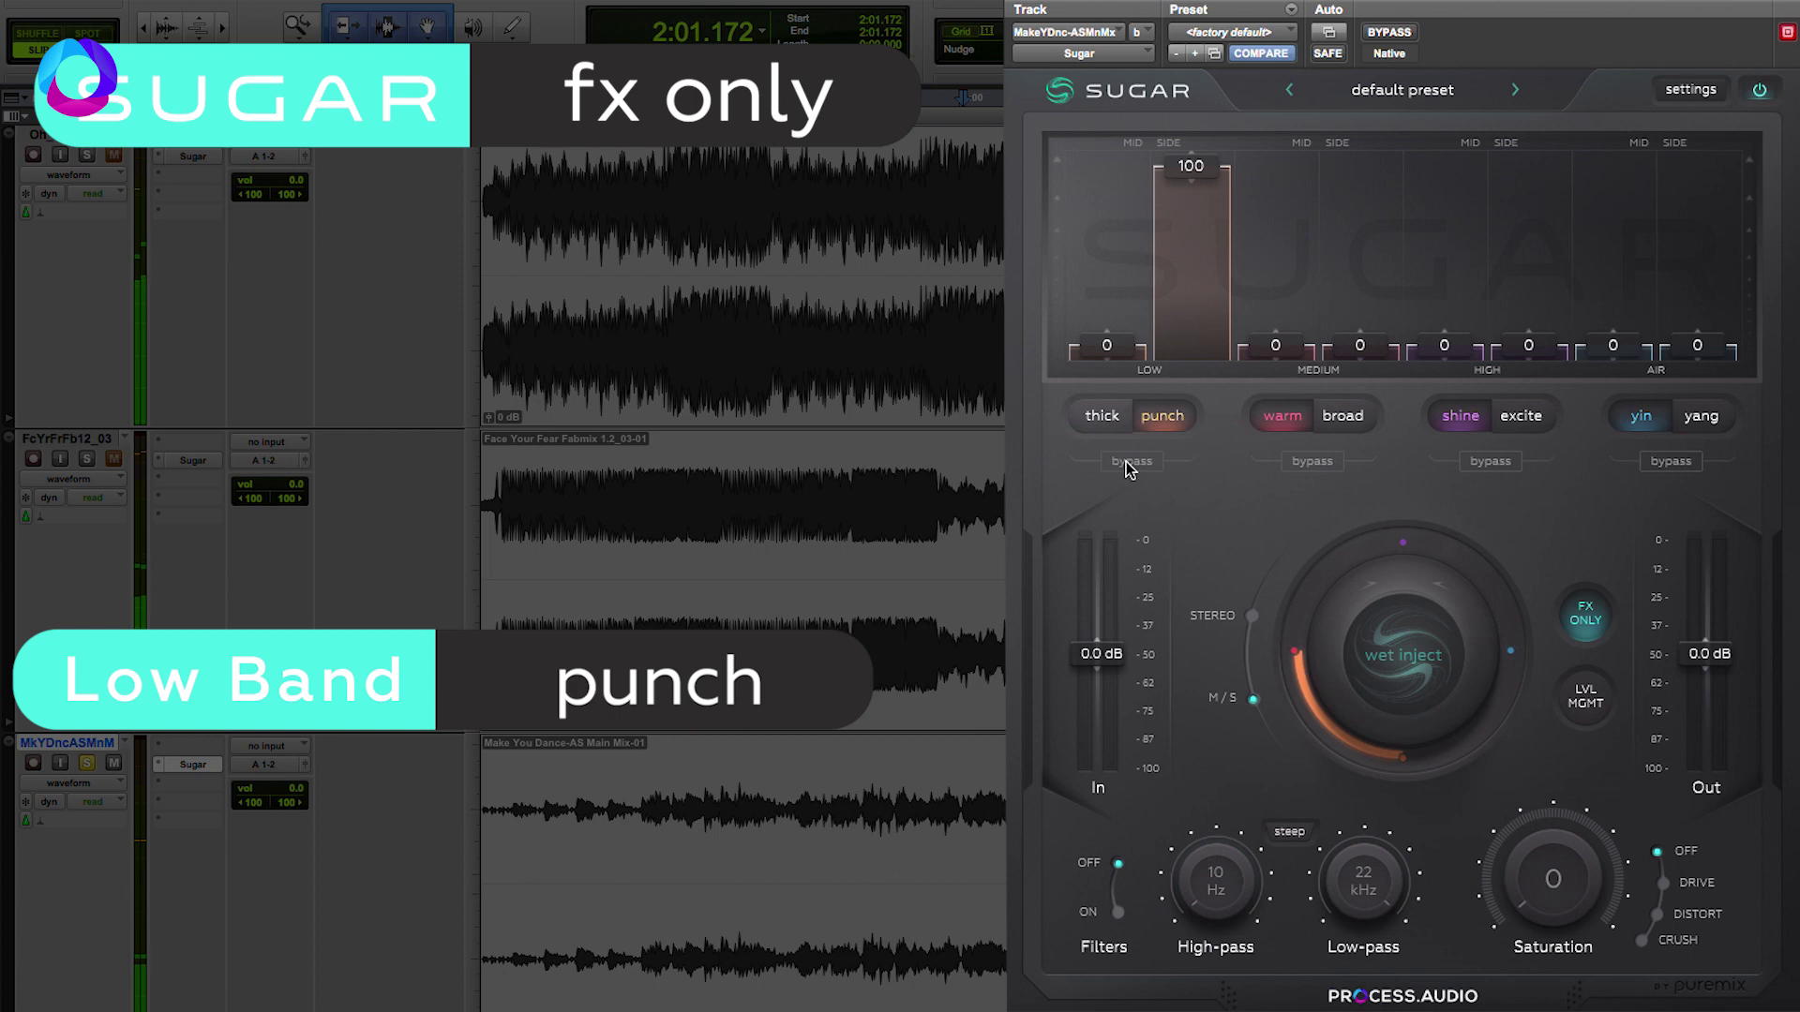
key("space")
left_click_drag(1359, 347, 1372, 242)
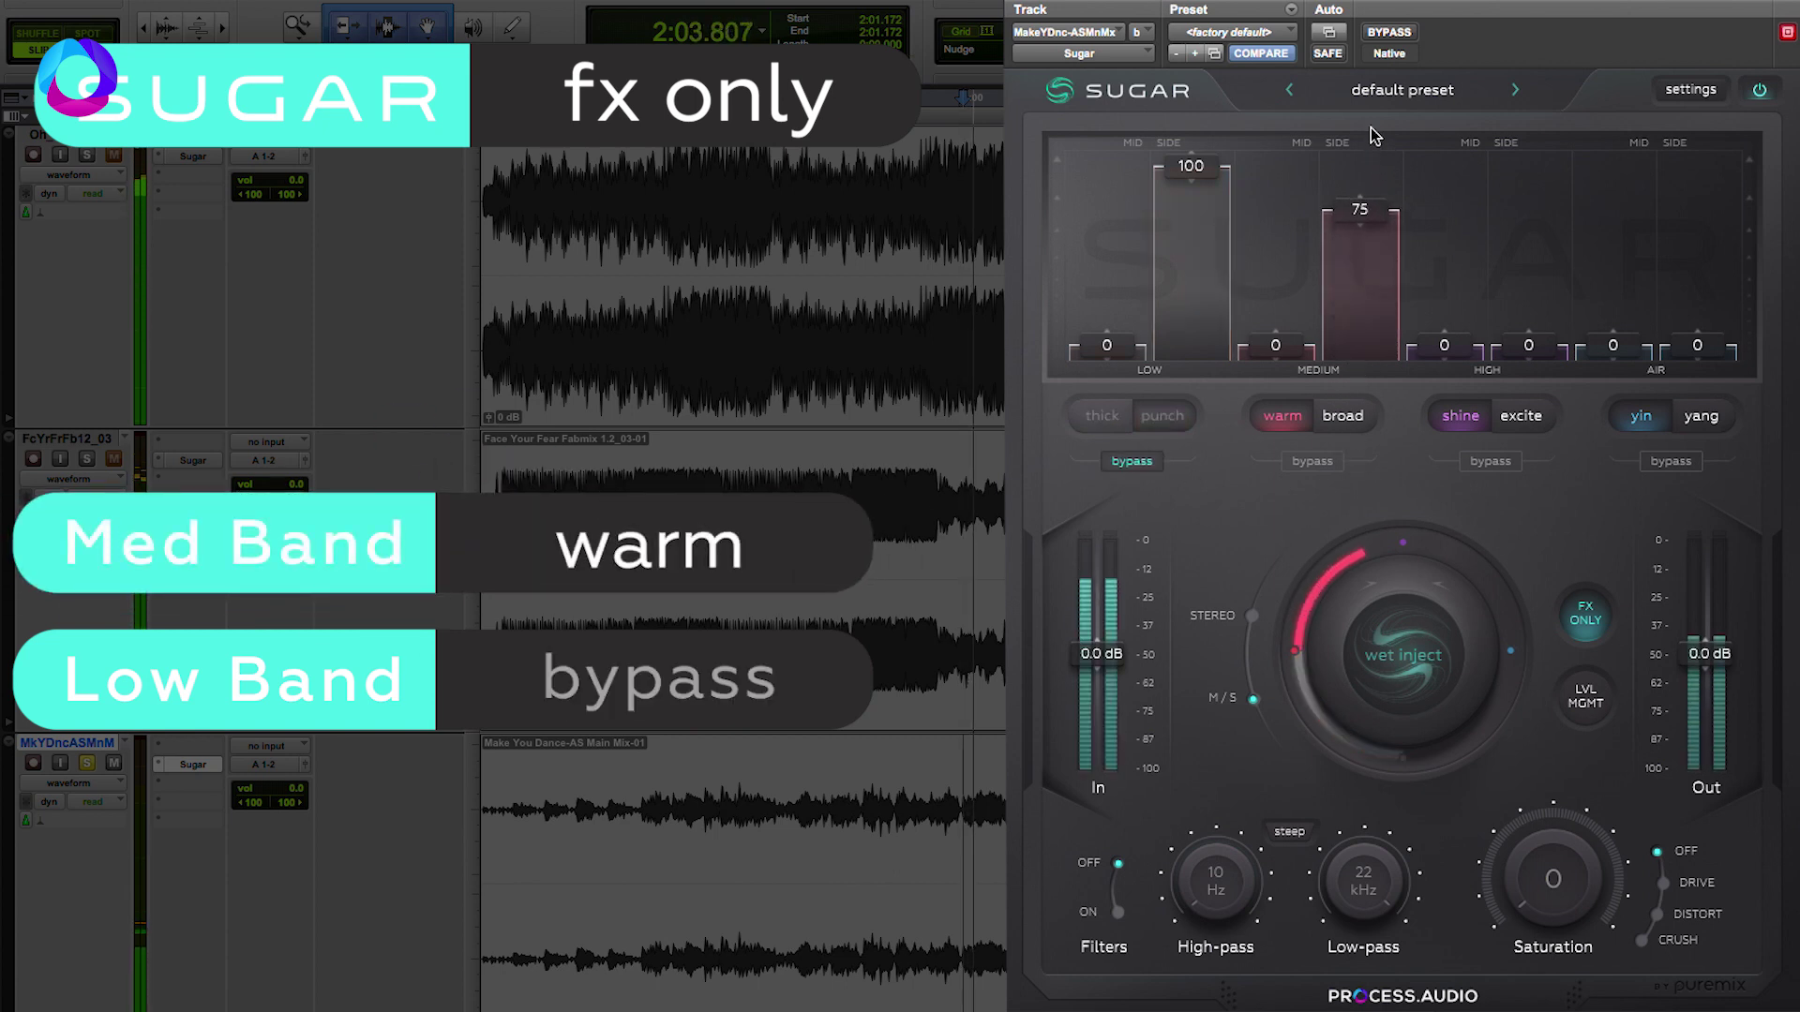
left_click_drag(1371, 122, 1367, 149)
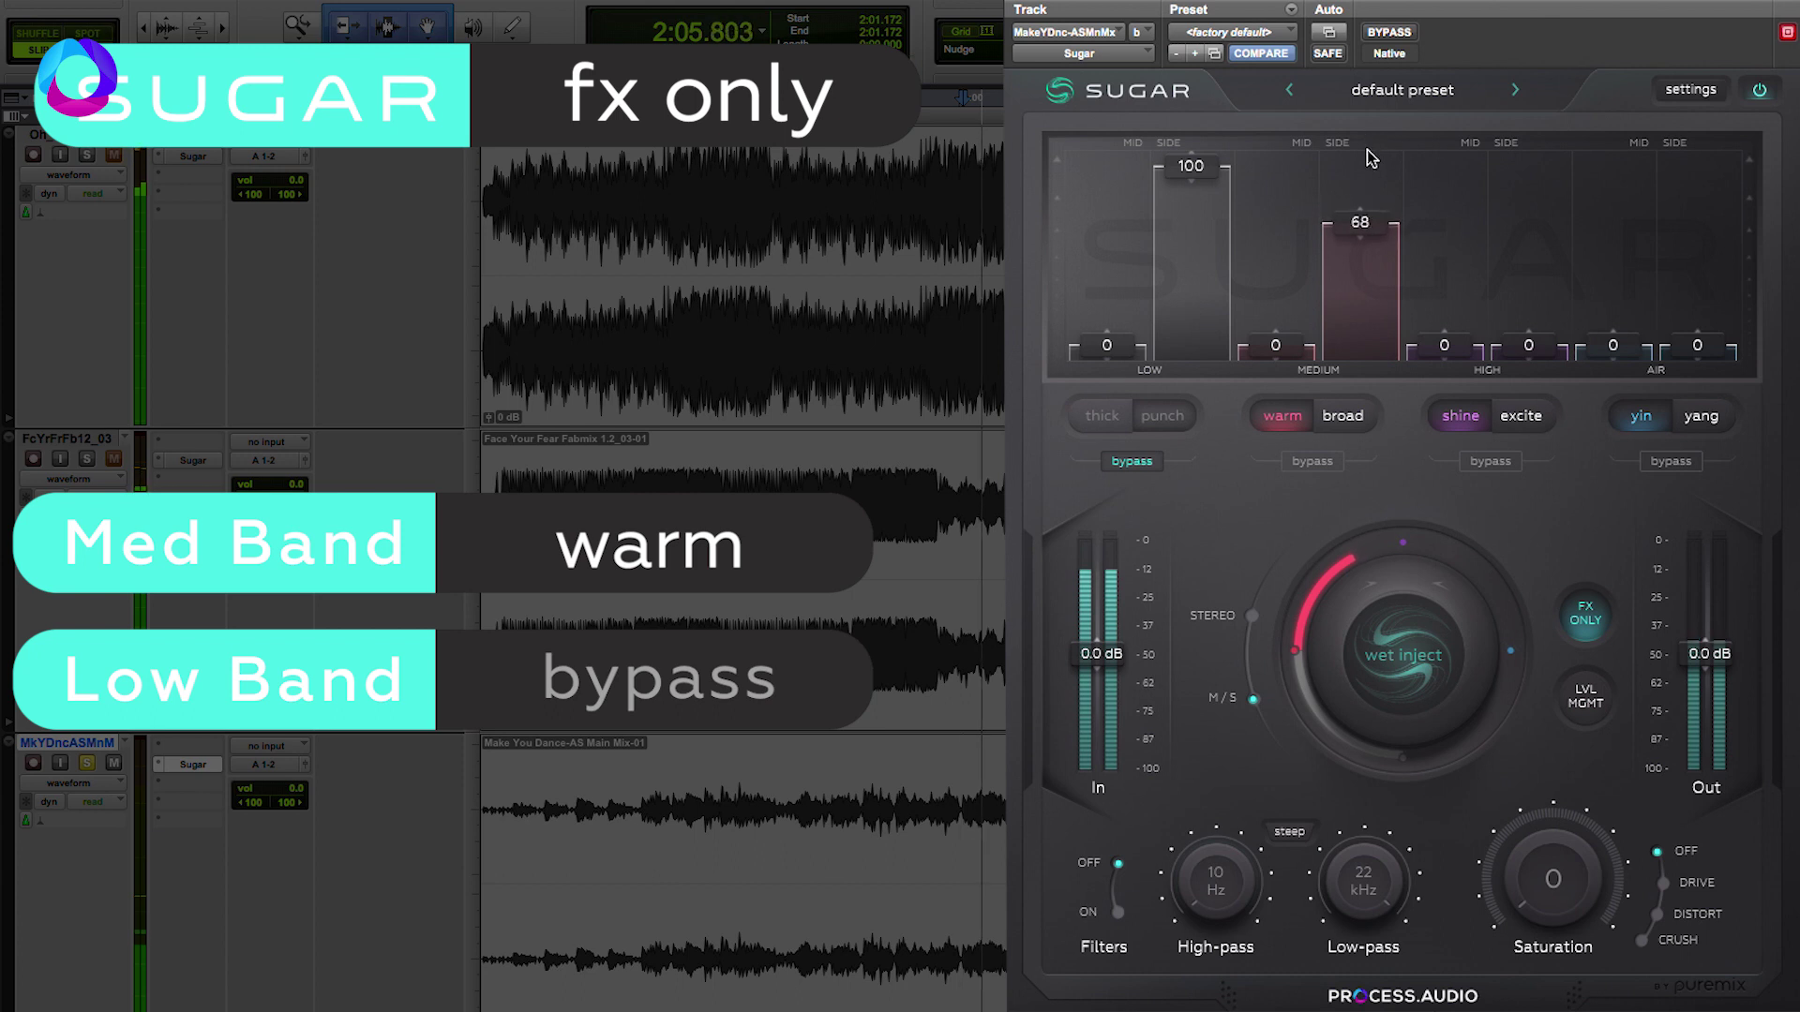
left_click_drag(1367, 228, 1367, 199)
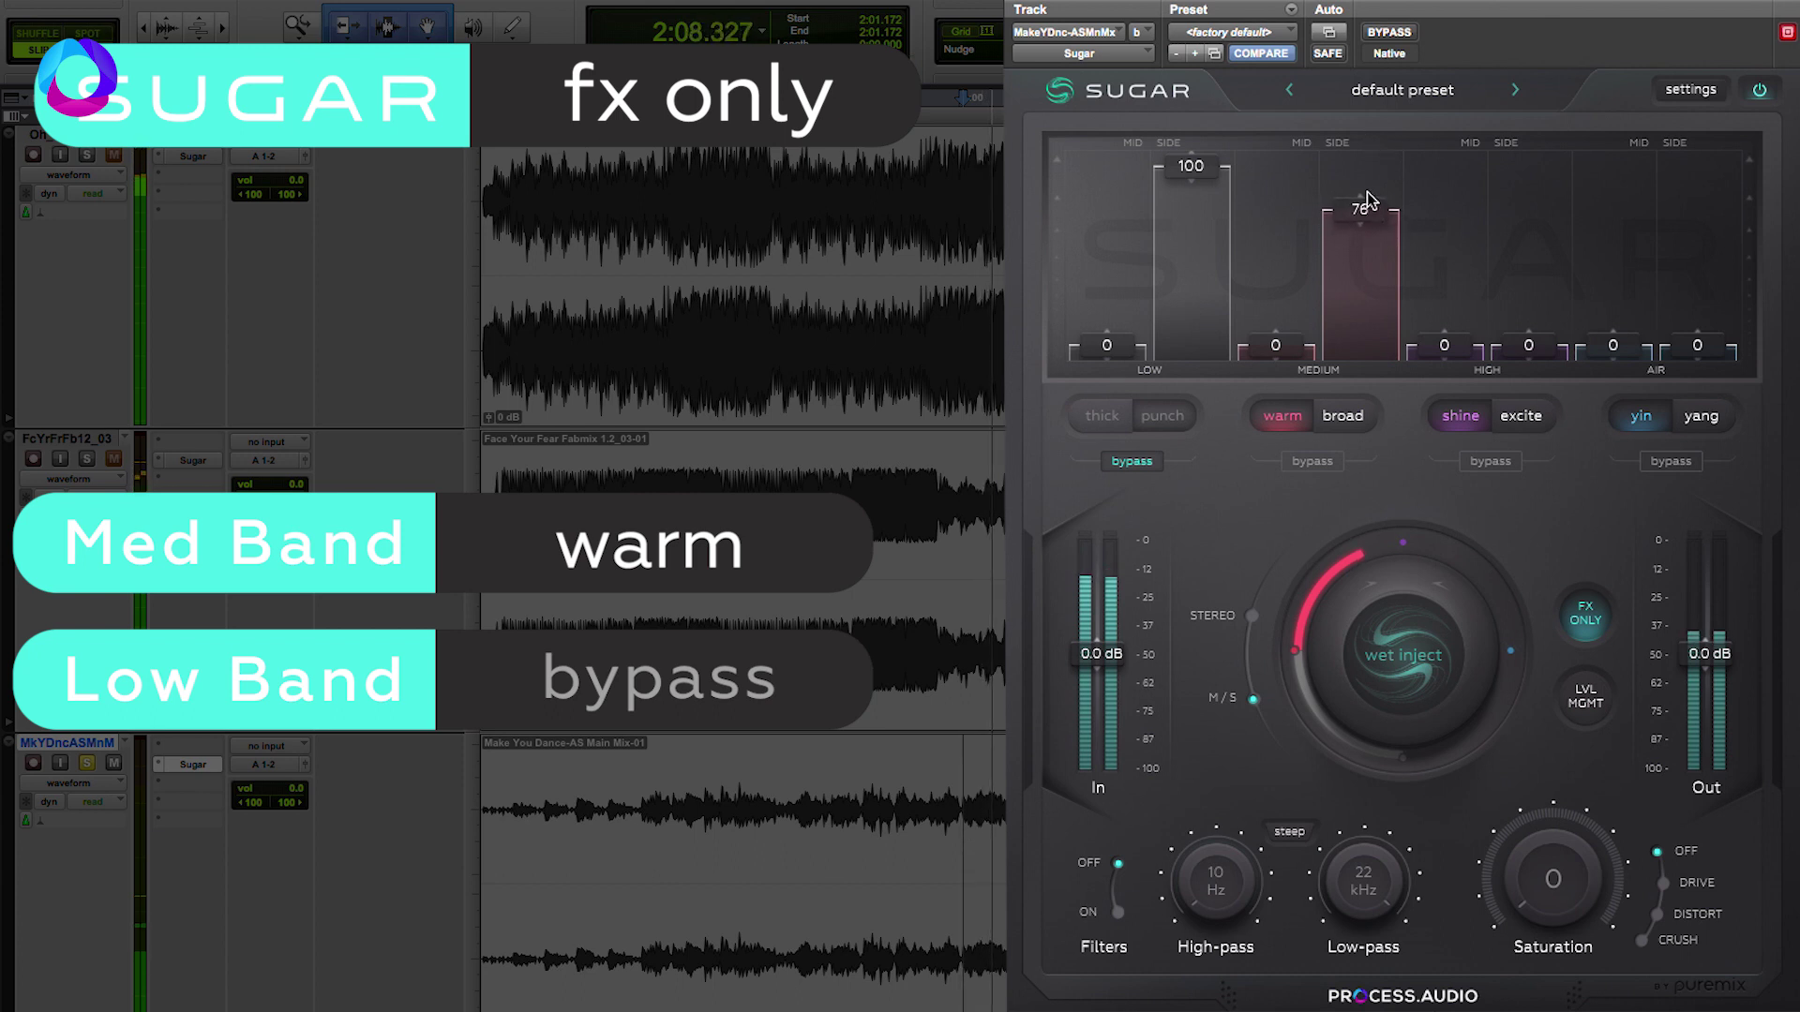
left_click(1344, 418)
left_click_drag(1376, 199, 1376, 271)
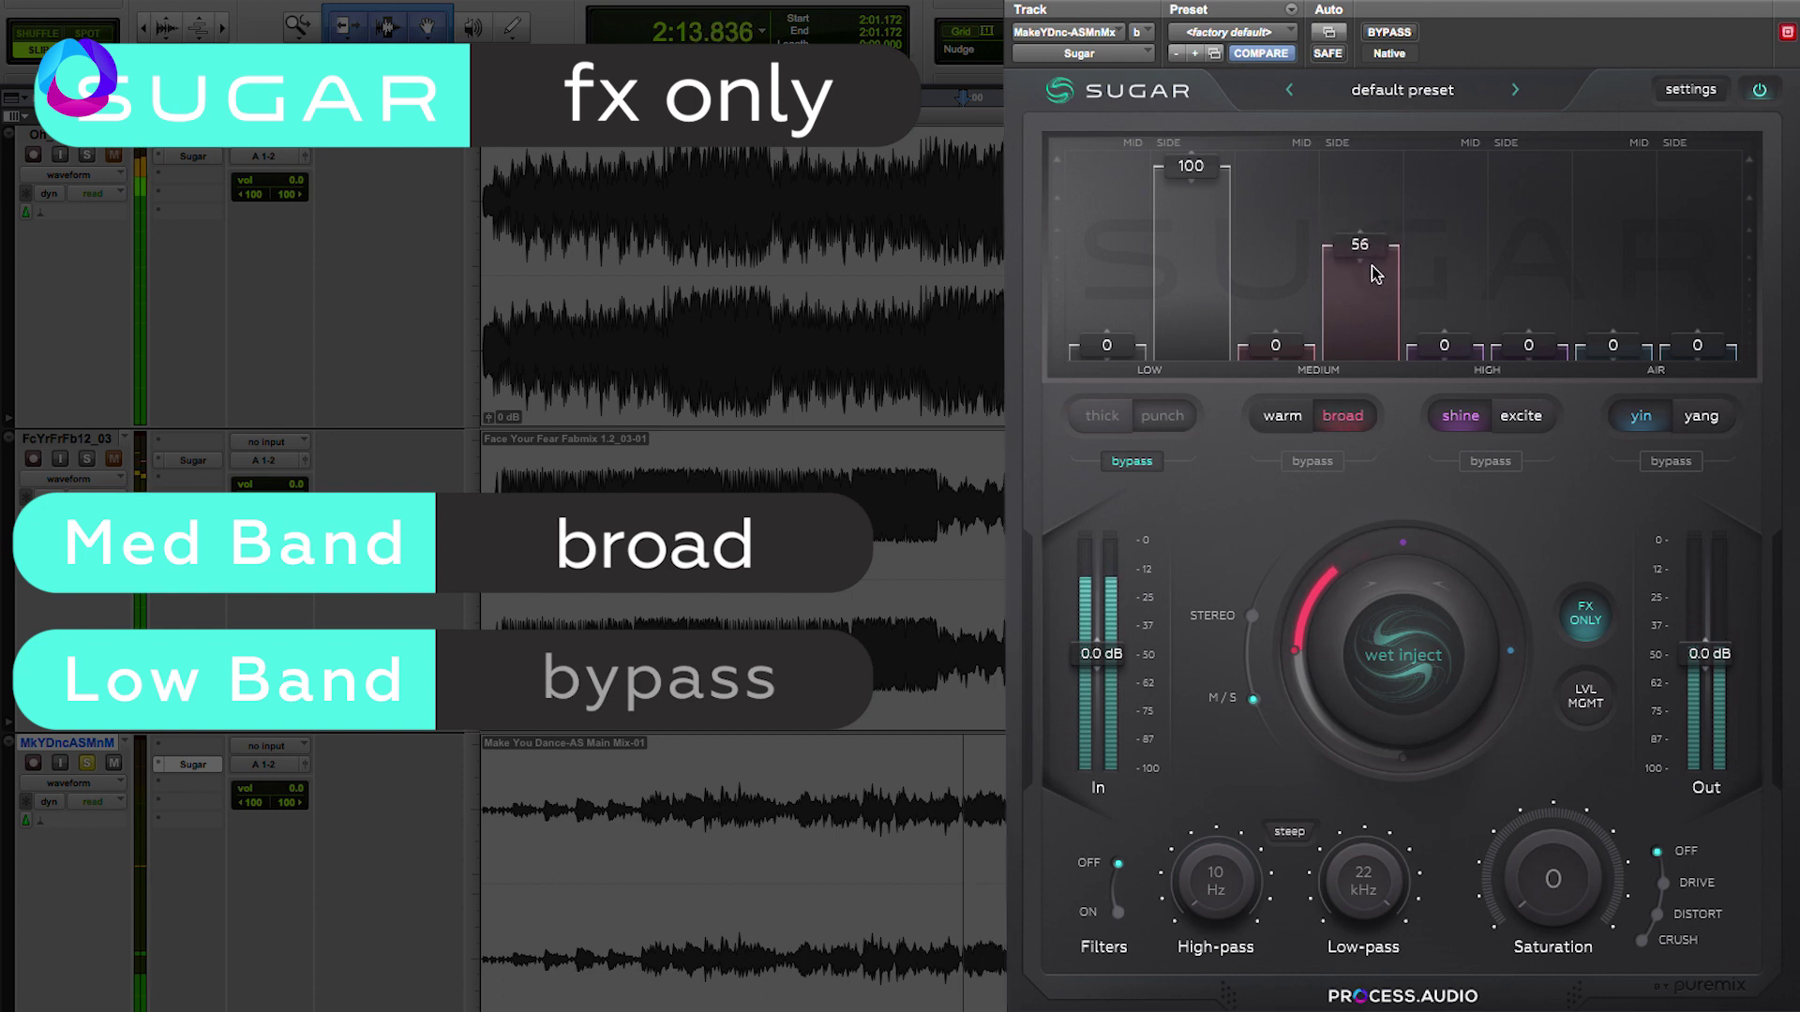
left_click_drag(1375, 272, 1376, 282)
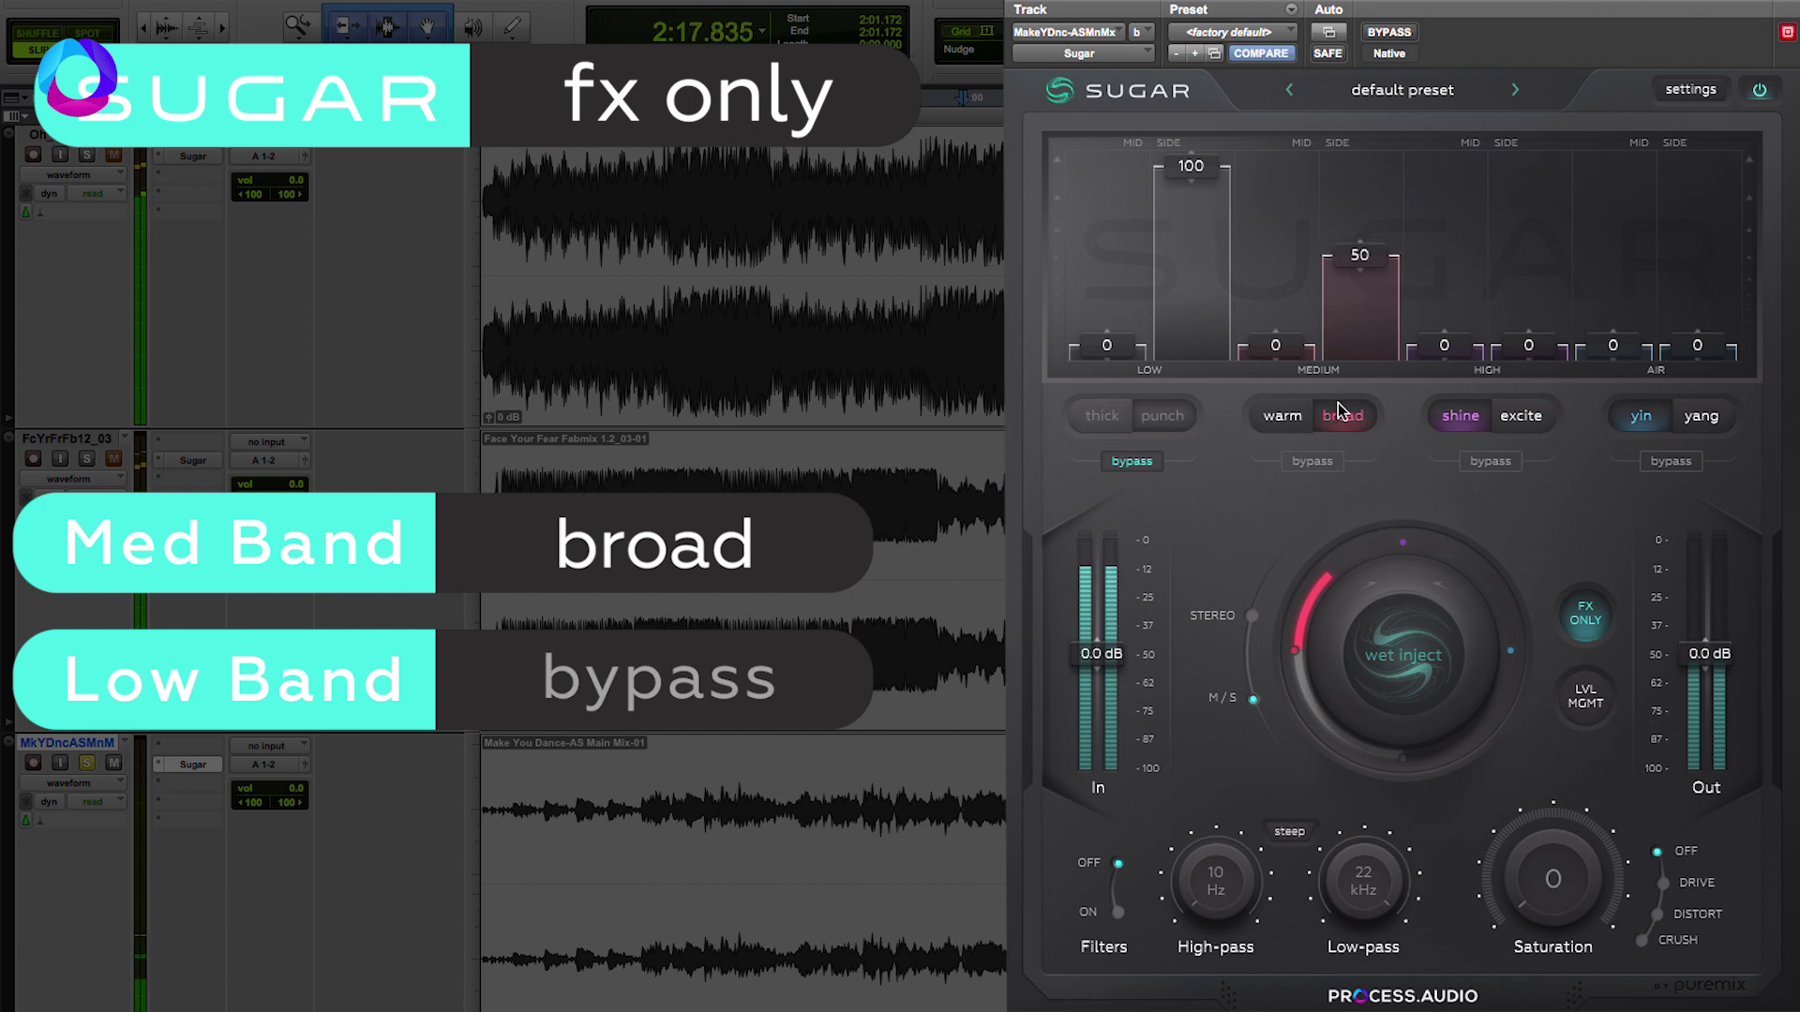
key("space")
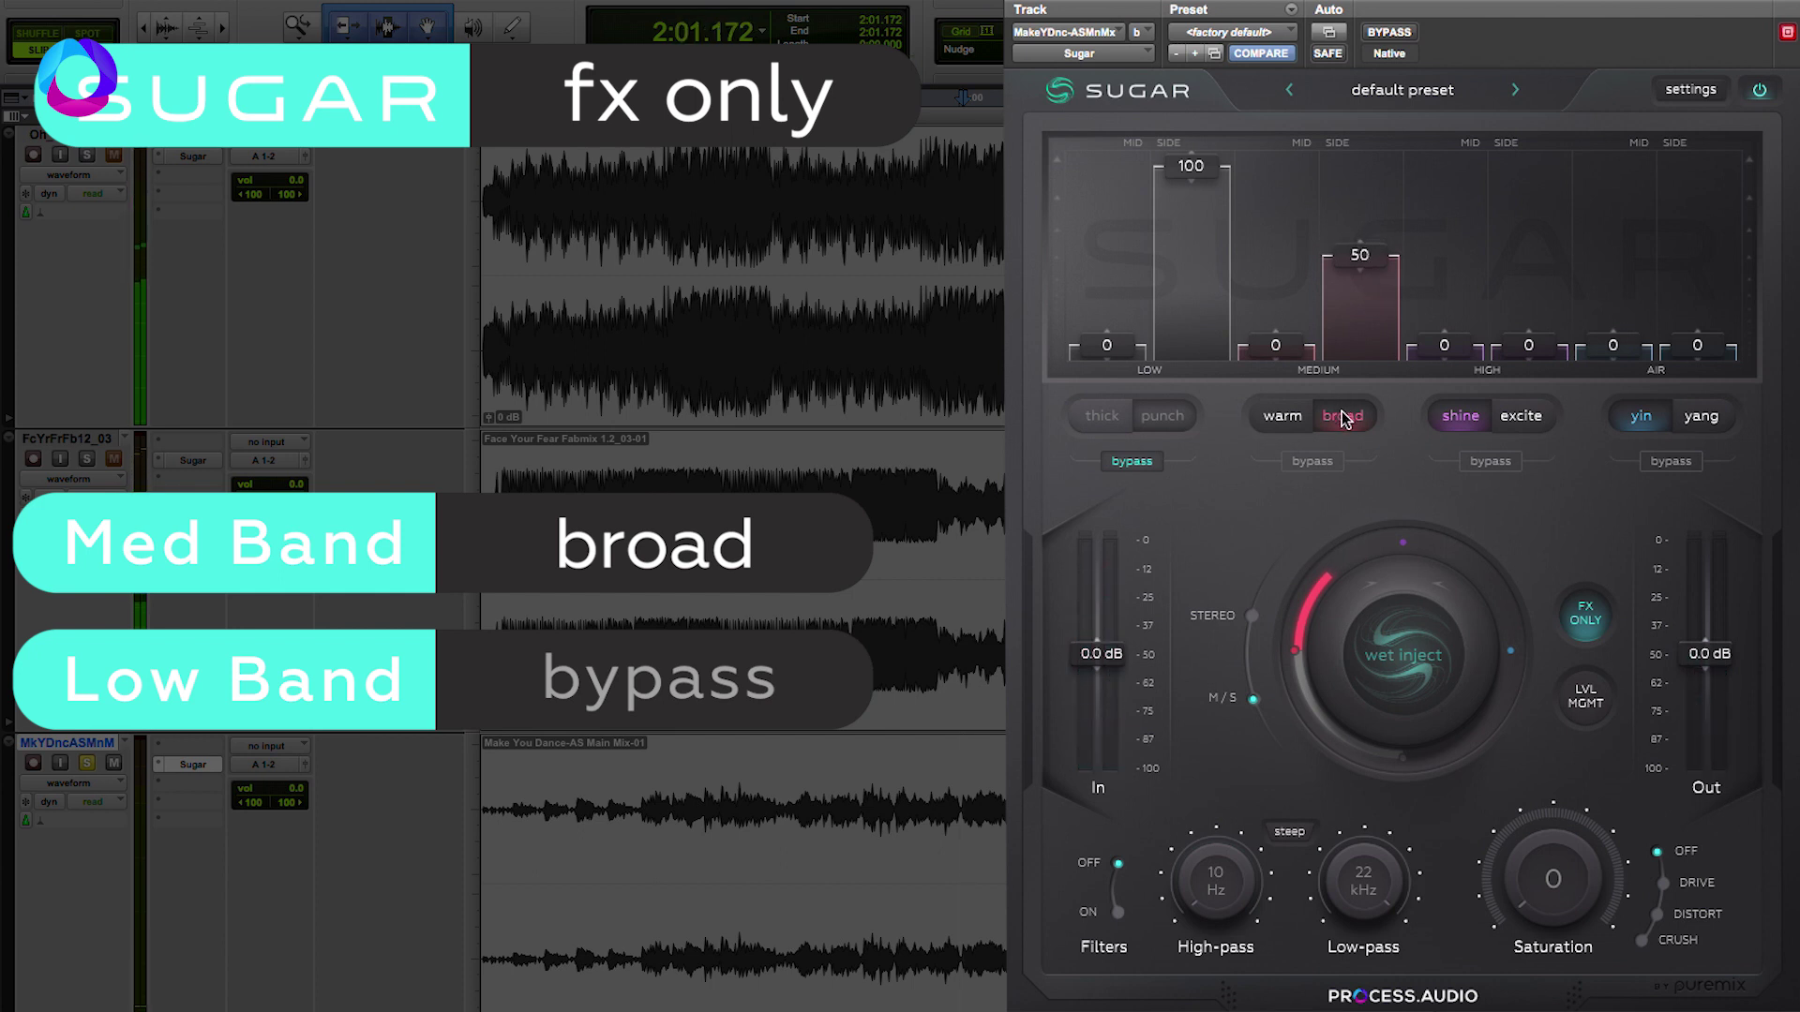
Bypass the Medium band and raise the High band's side level to 60 during playback
left_click(1315, 462)
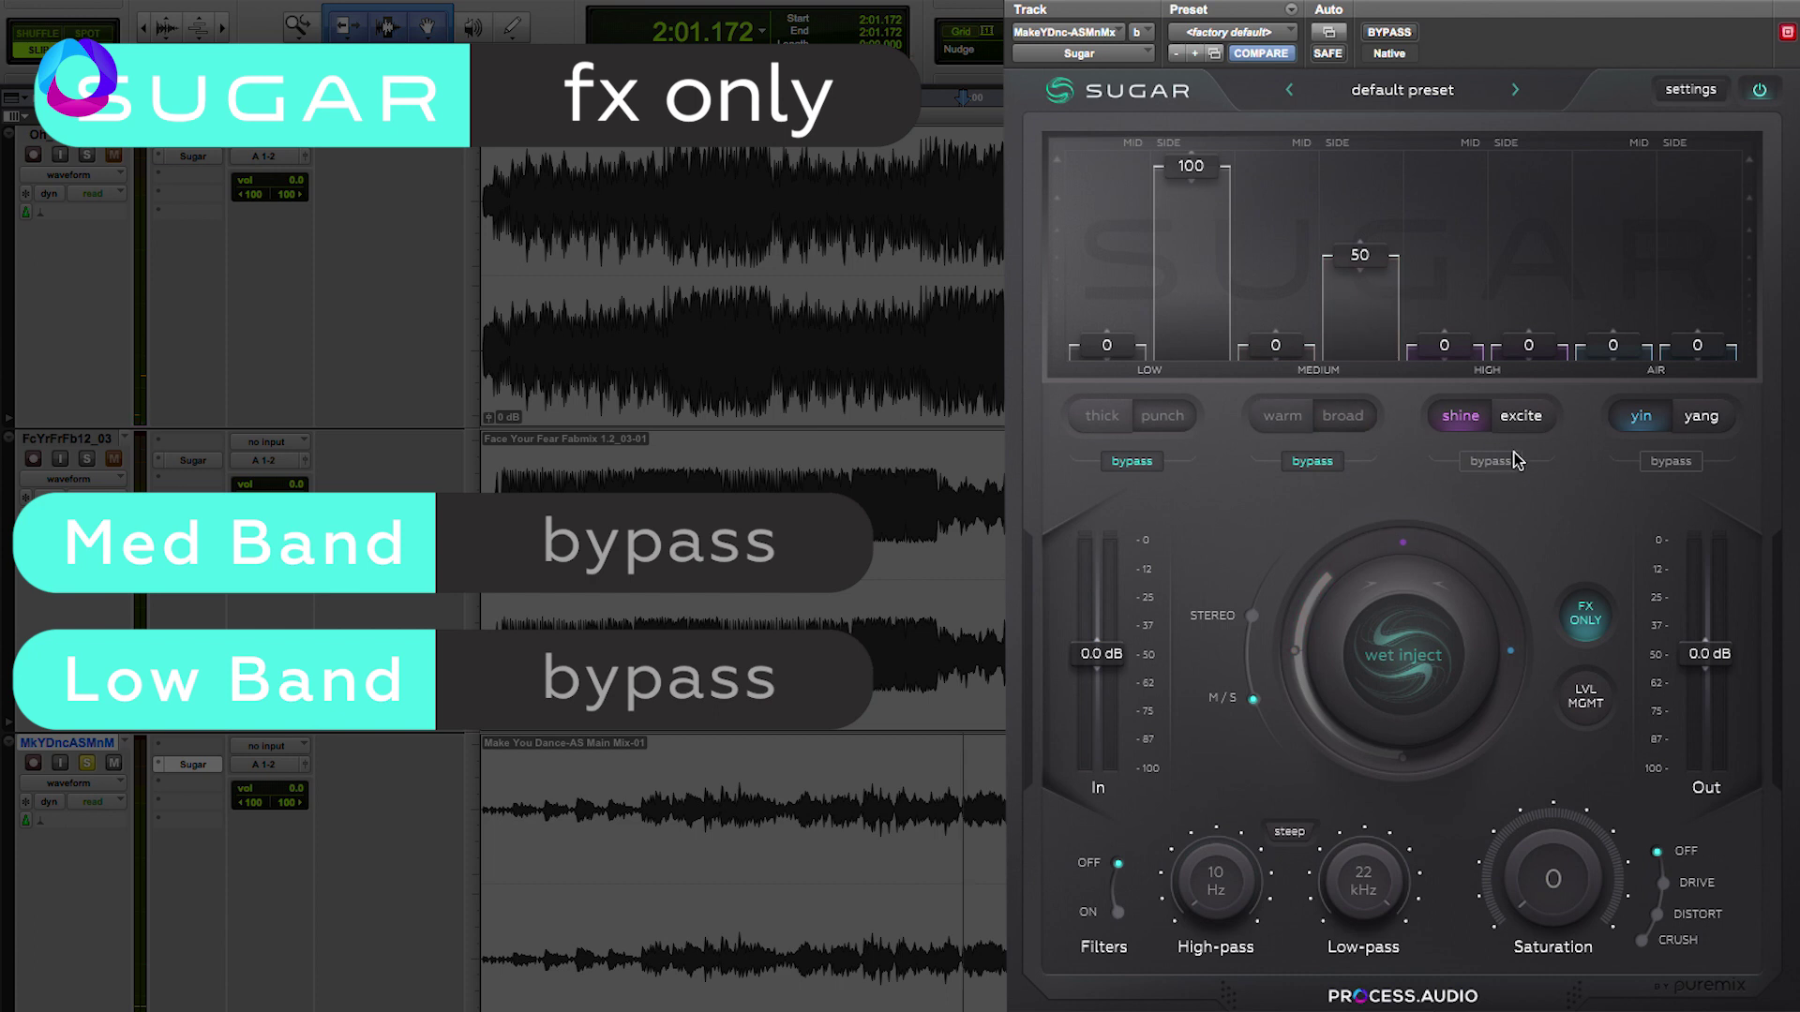
key("space")
left_click_drag(1528, 368, 1535, 174)
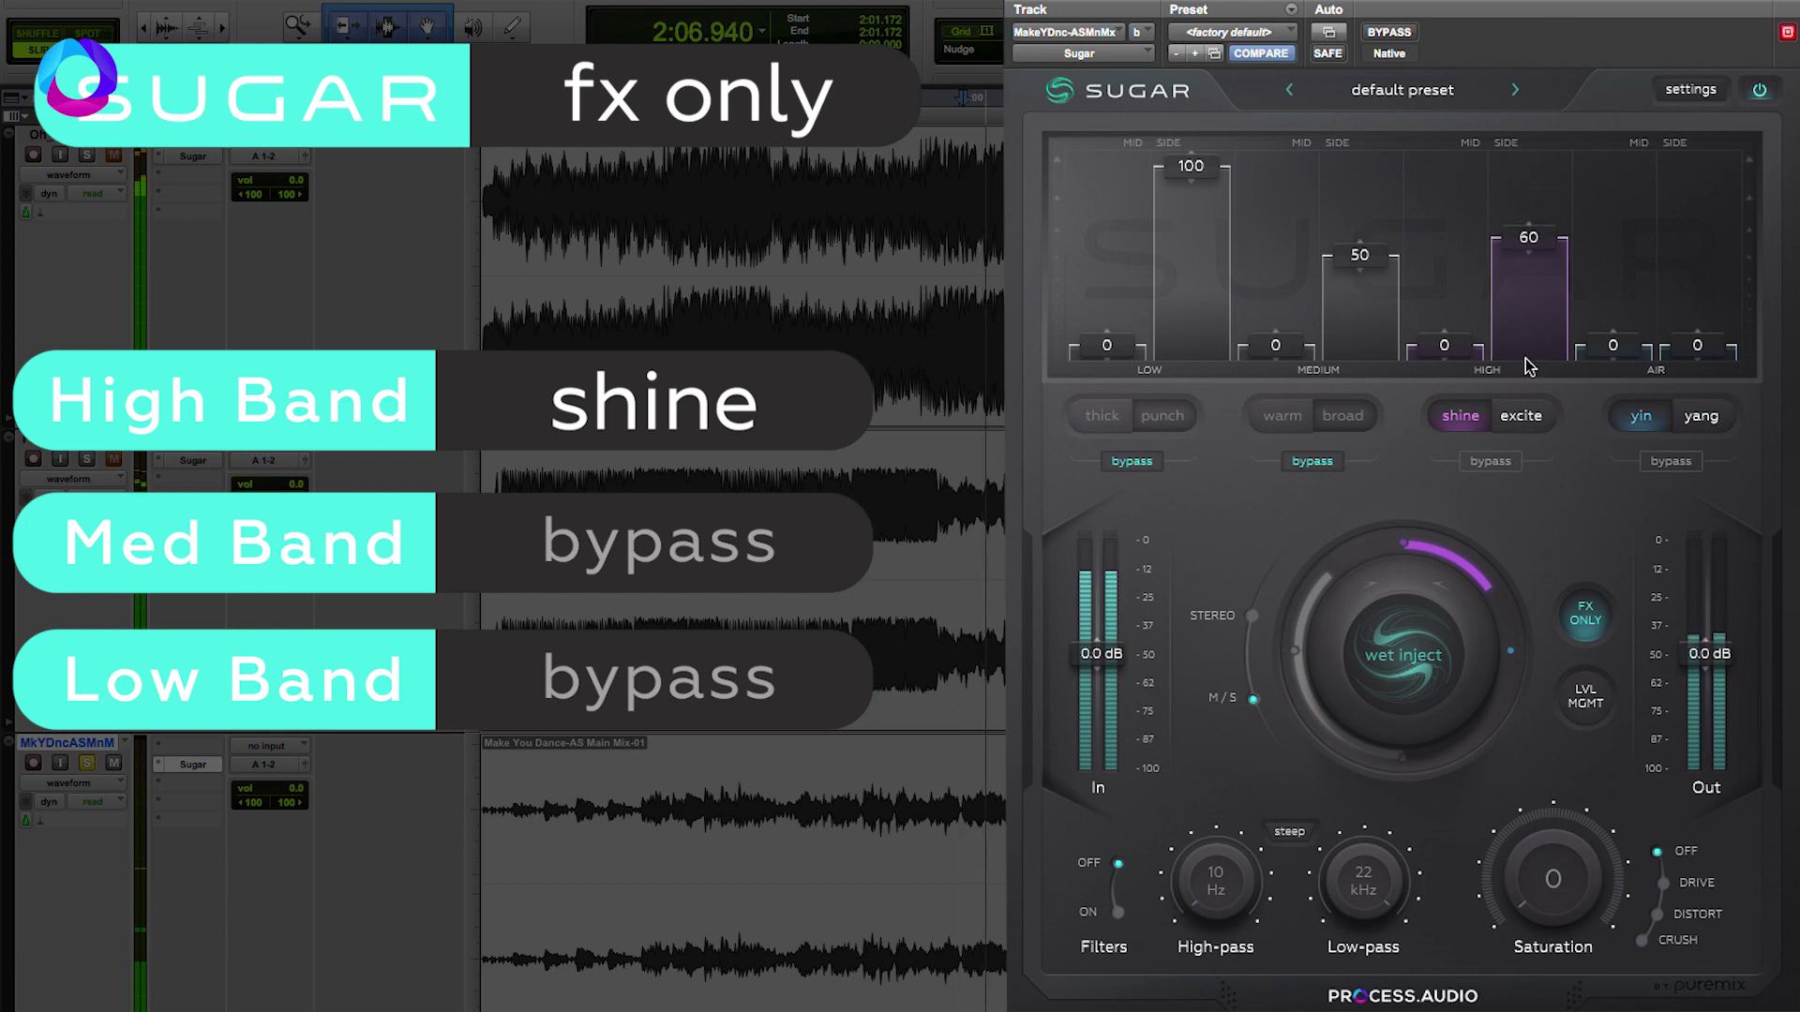
Compare the High band's excite and shine modes, leaving it on shine
left_click(1528, 415)
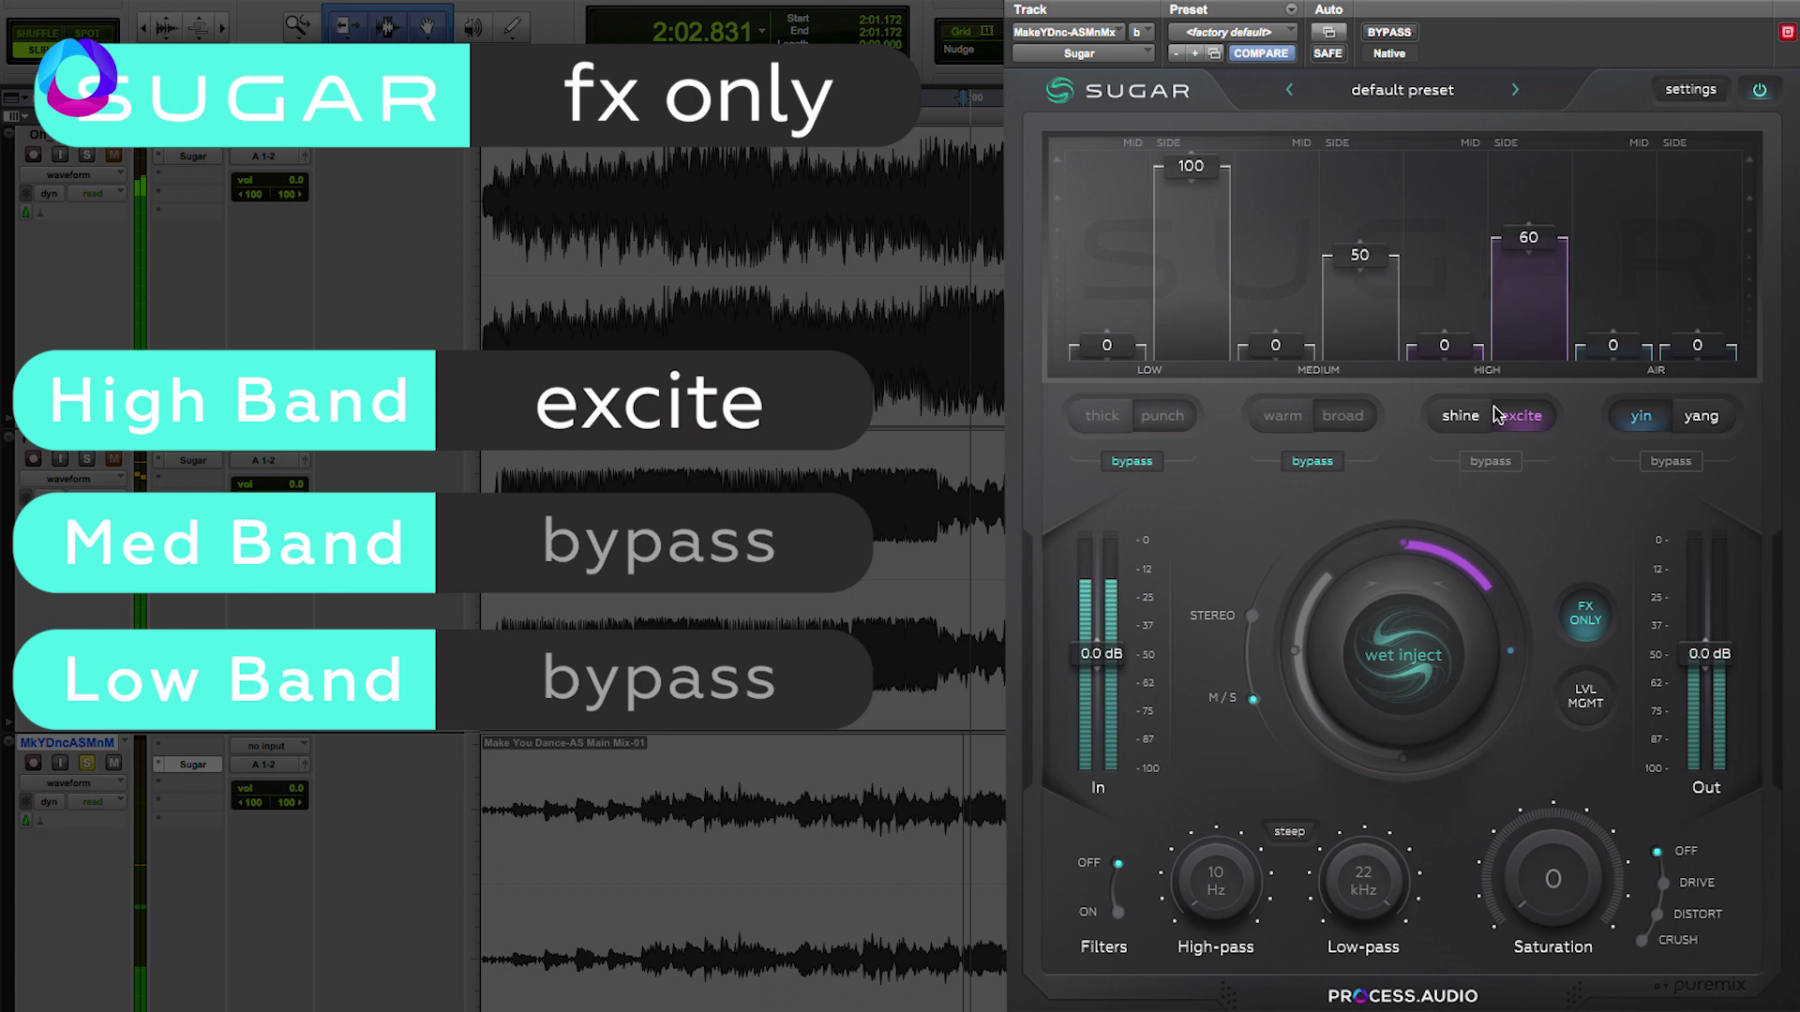
key("space")
left_click(1460, 415)
left_click(1520, 417)
left_click(1470, 419)
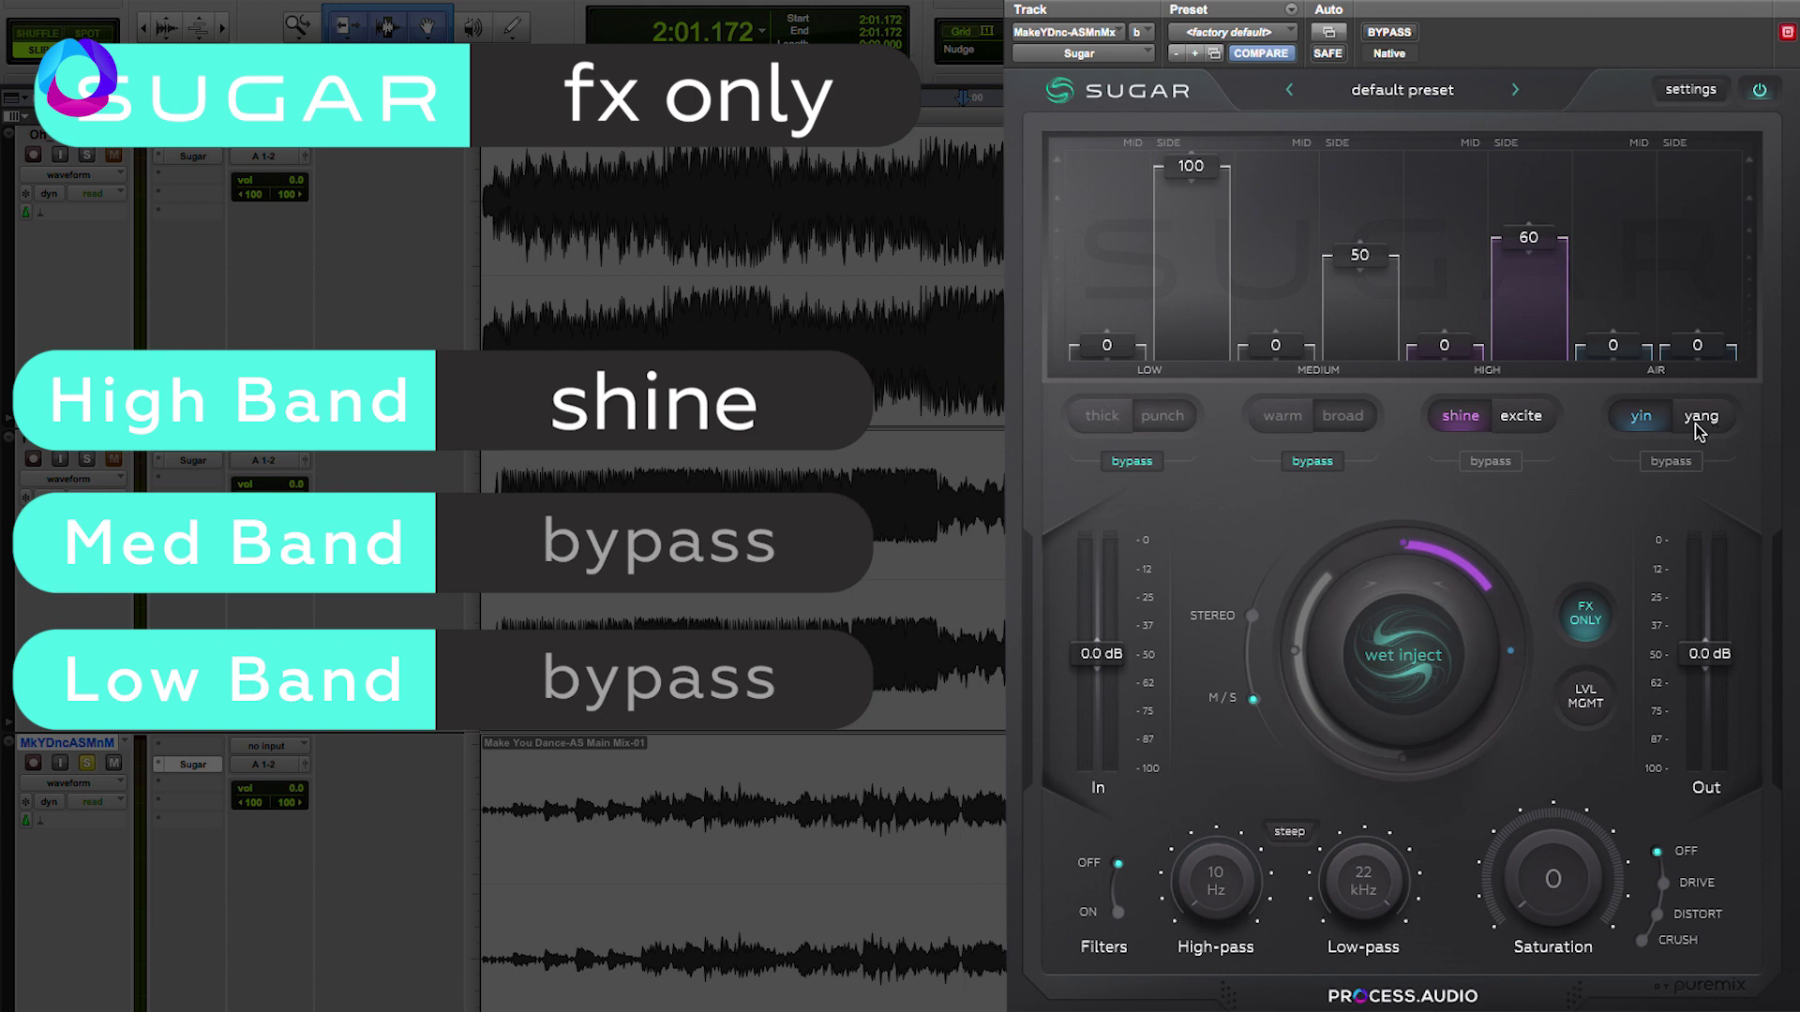
Bypass the High band, raise the Air band's side level to 100 during playback and switch that band from yin to yang
left_click(1500, 461)
key("space")
left_click_drag(1697, 345, 1720, 58)
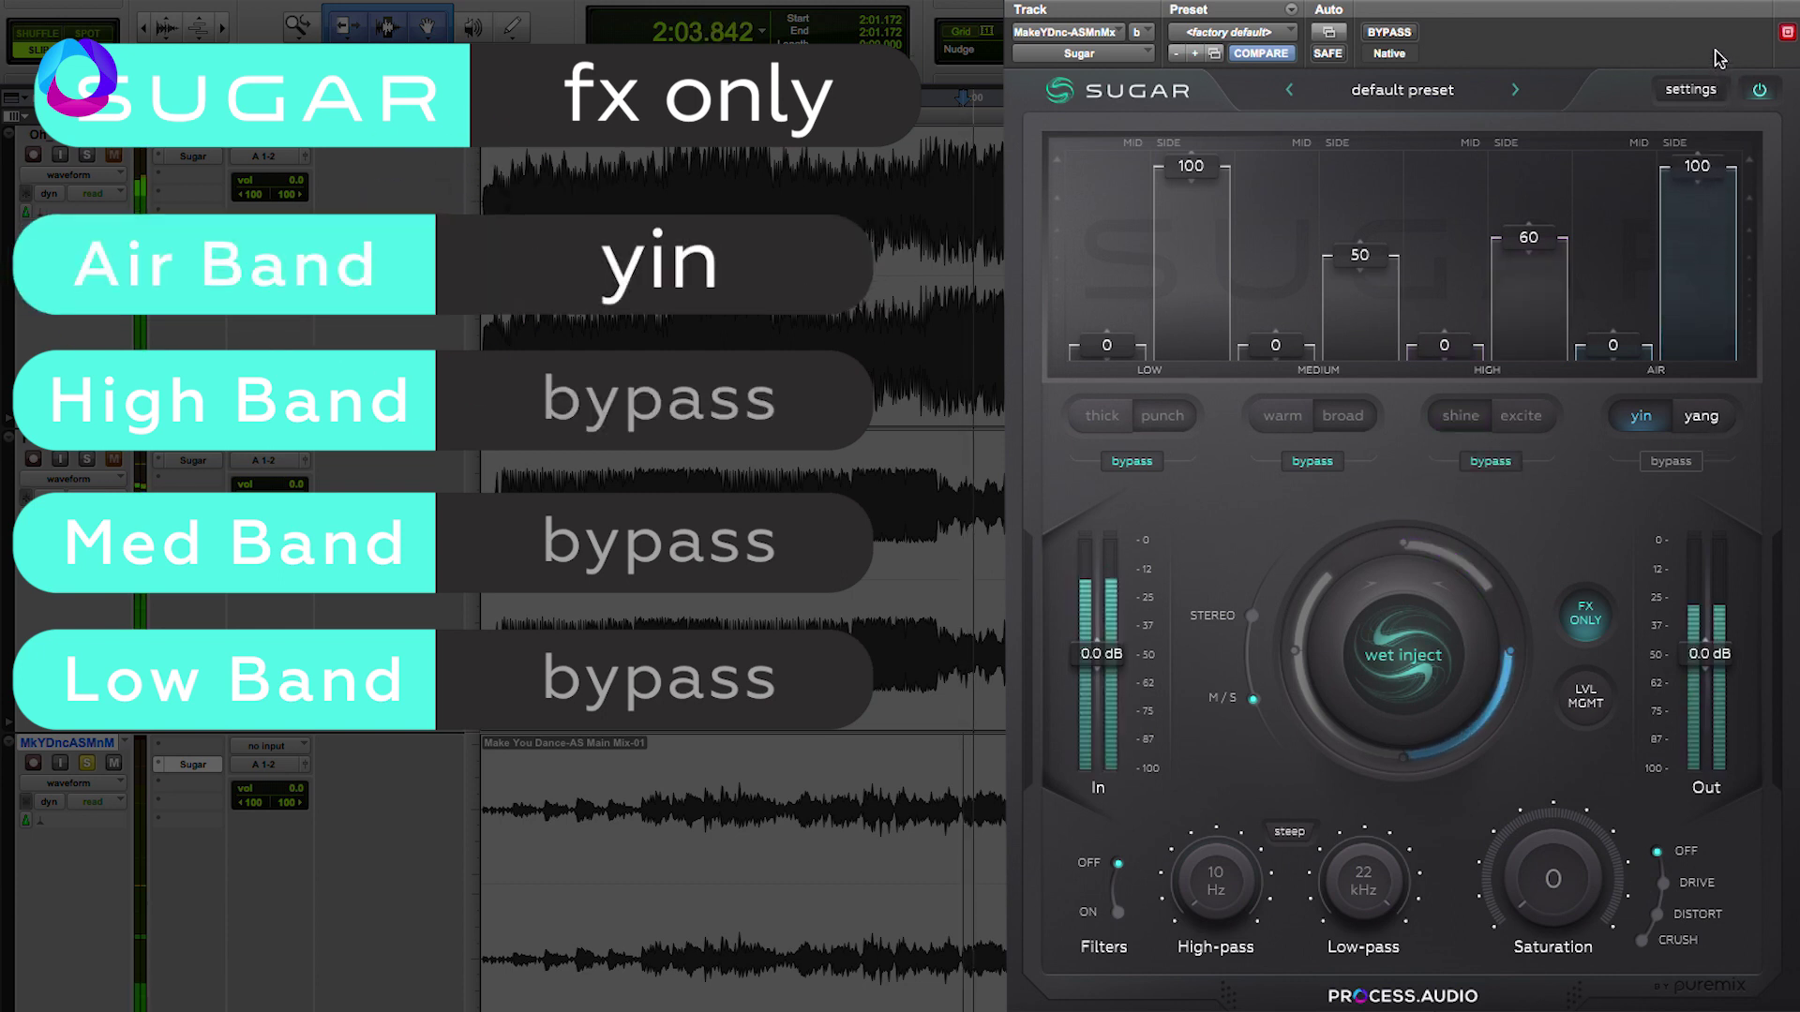
left_click(1700, 416)
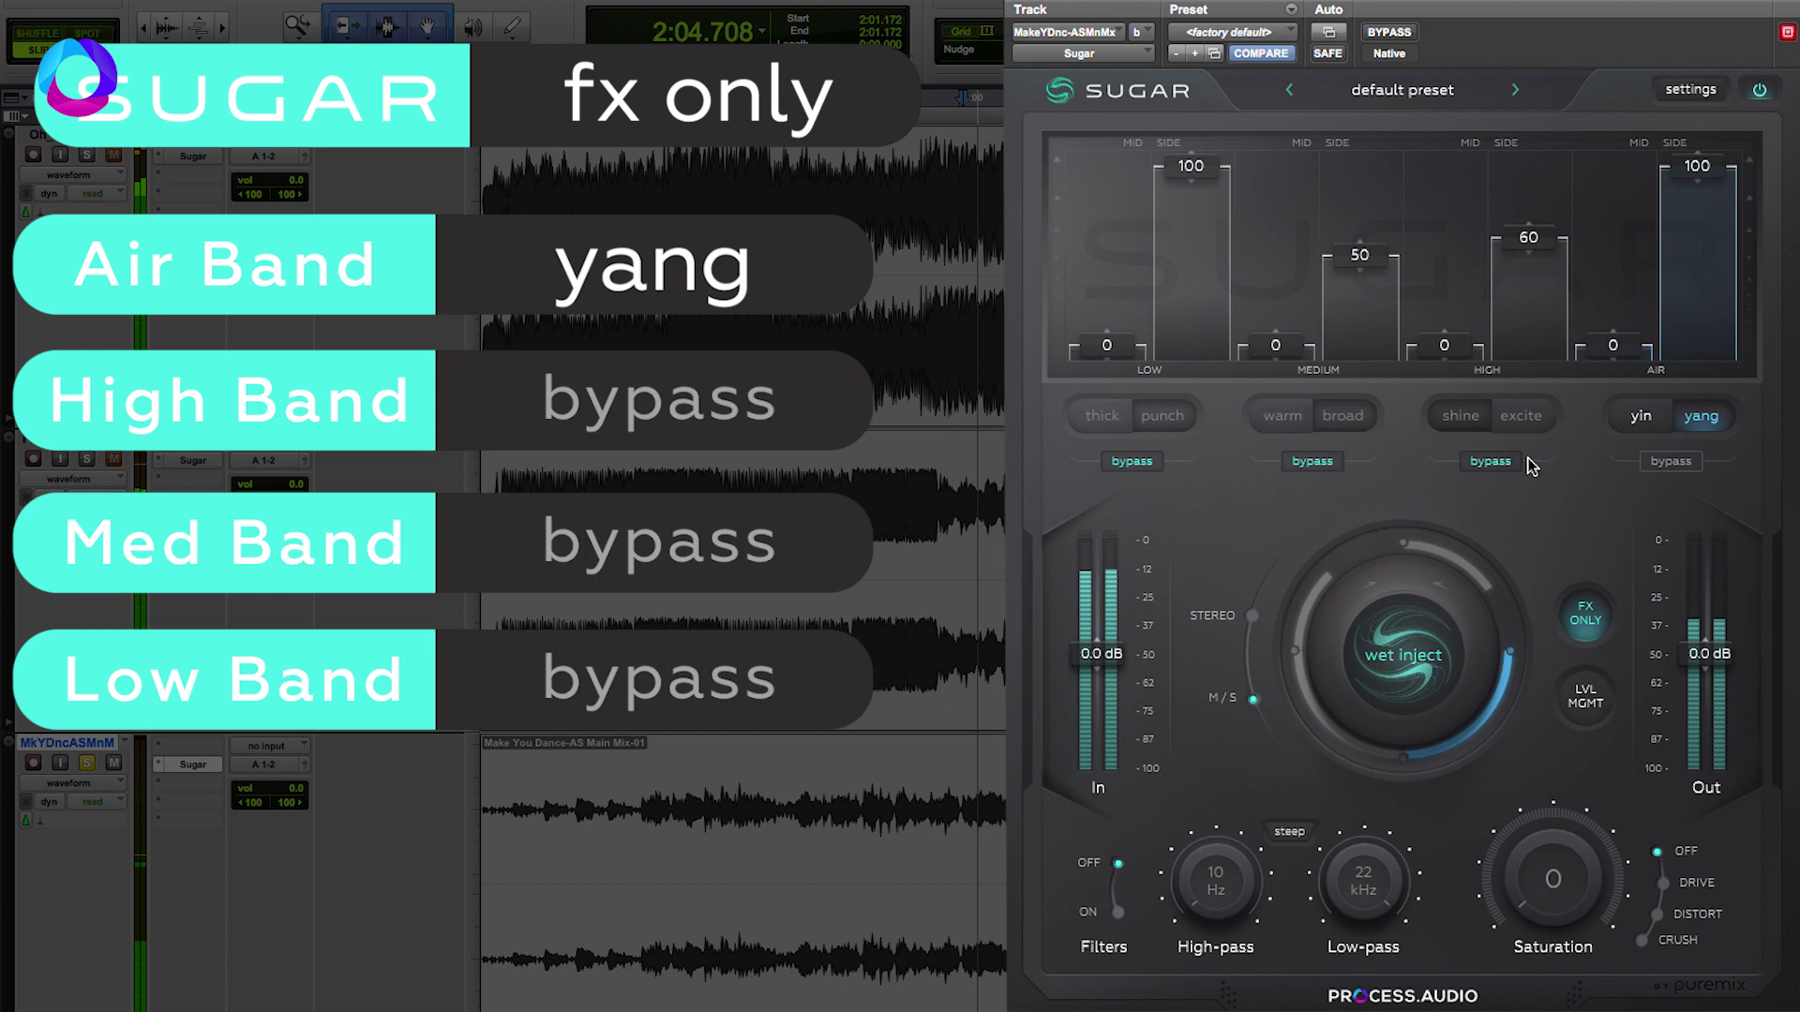
key("space")
Re-engage the High, Medium and Low bands and audition all four bands together in FX Only
left_click(1490, 461)
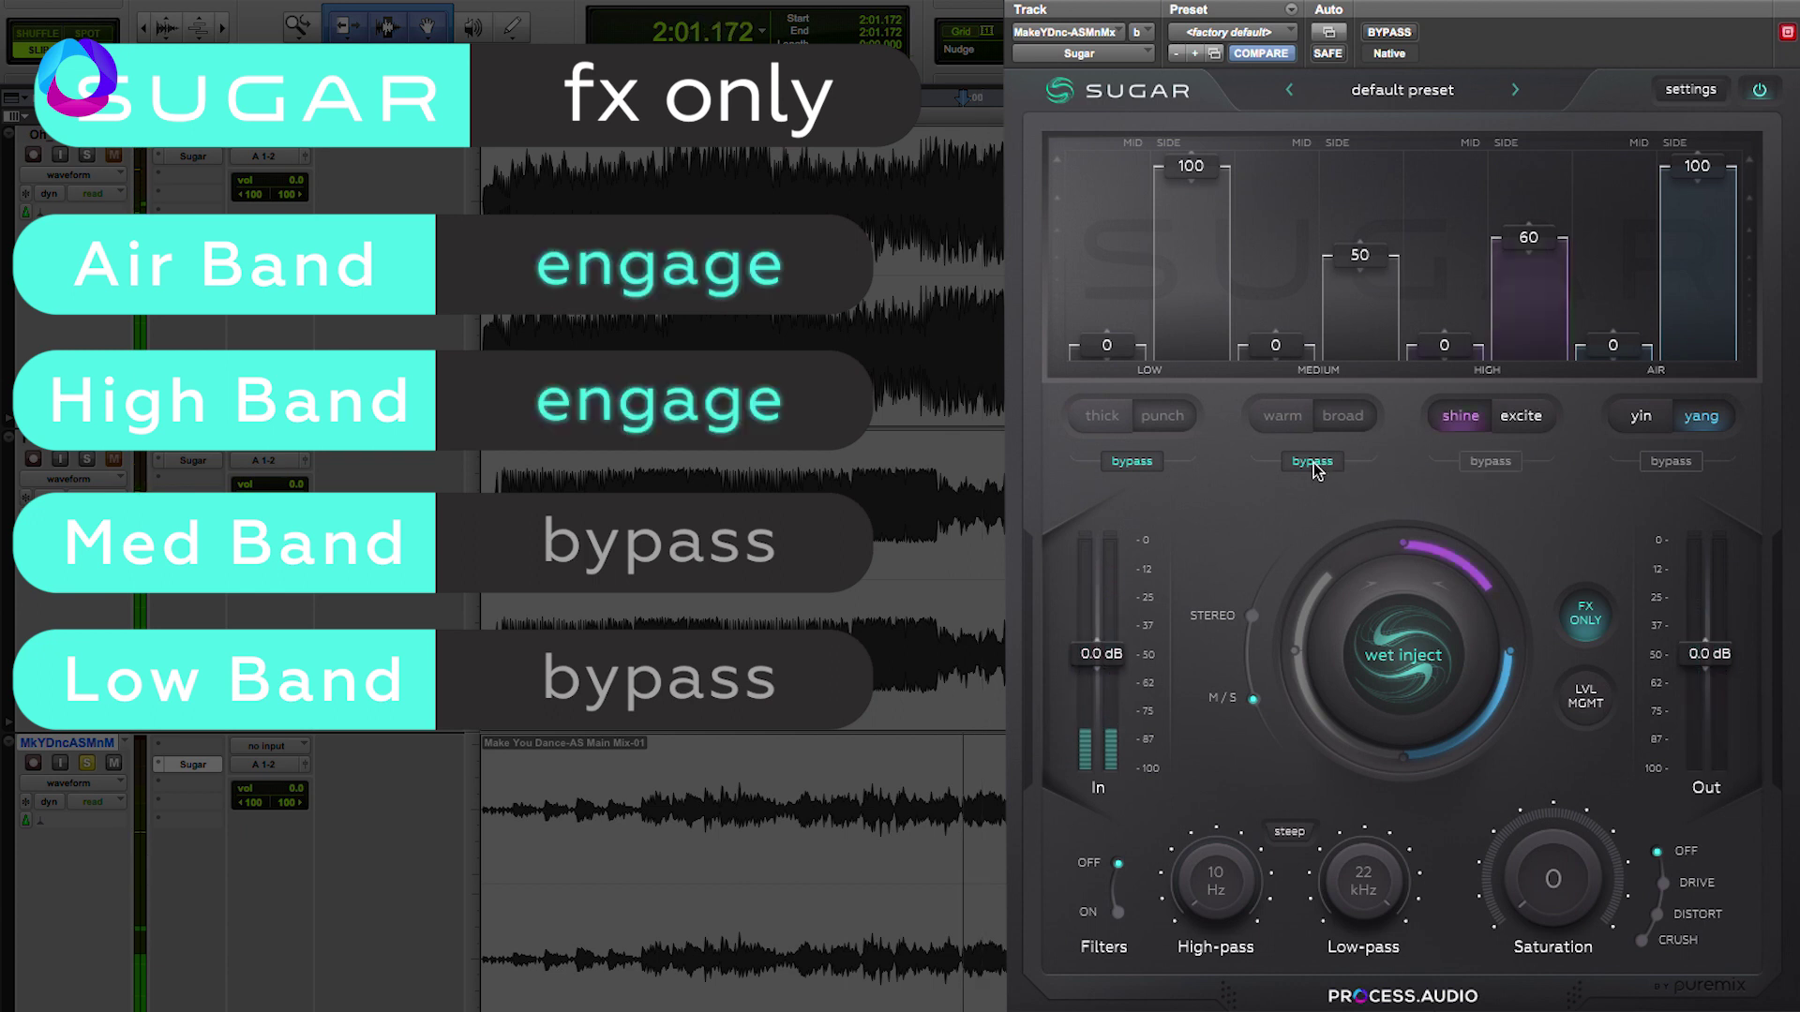
left_click(1313, 461)
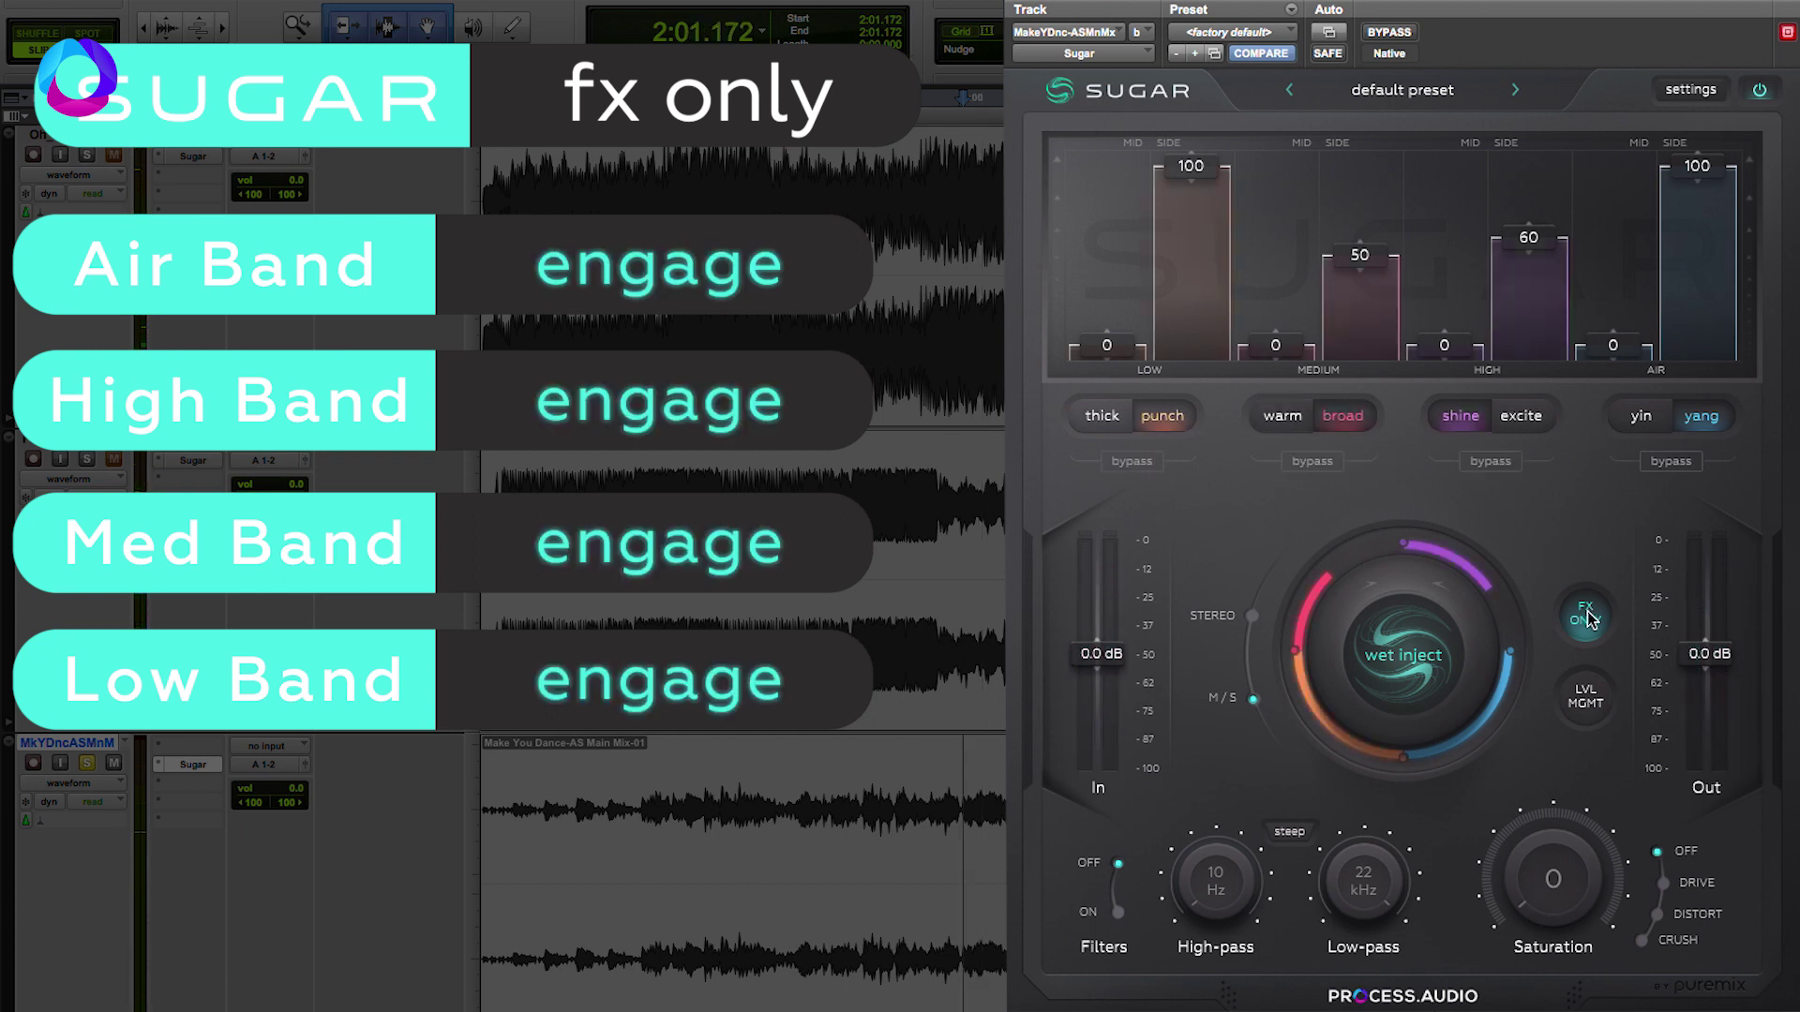
key("space")
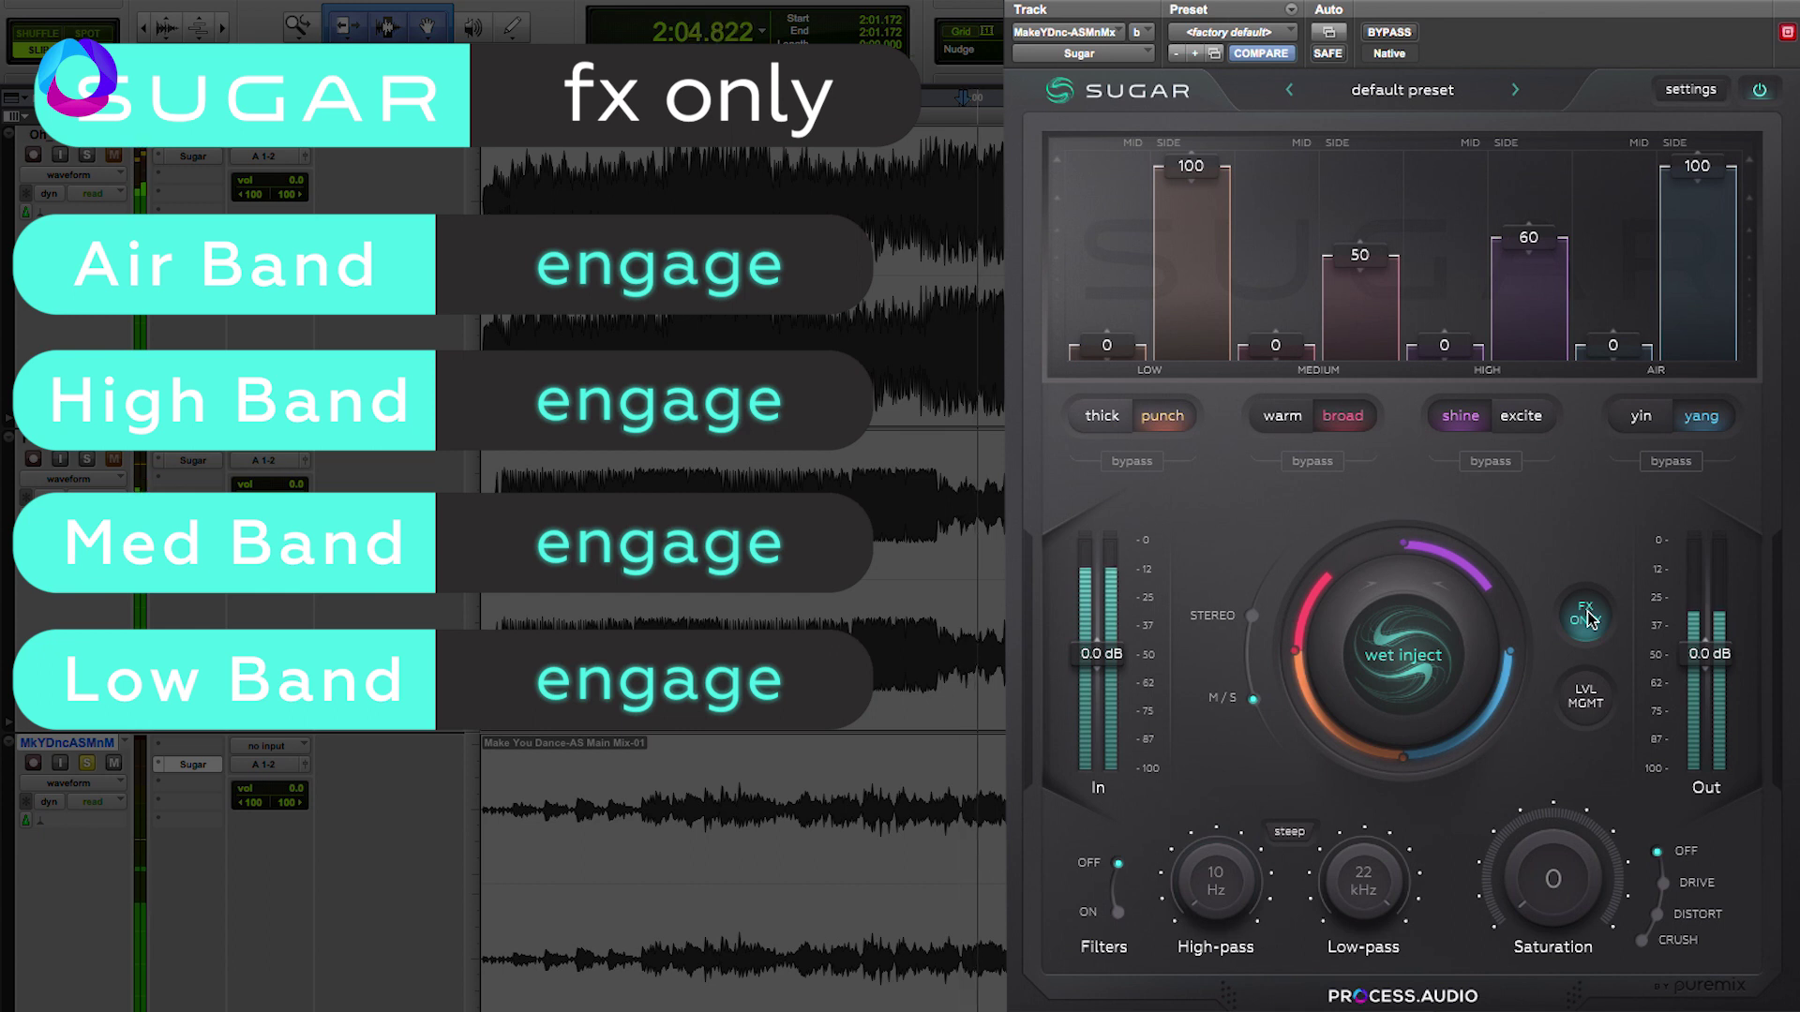
key("space")
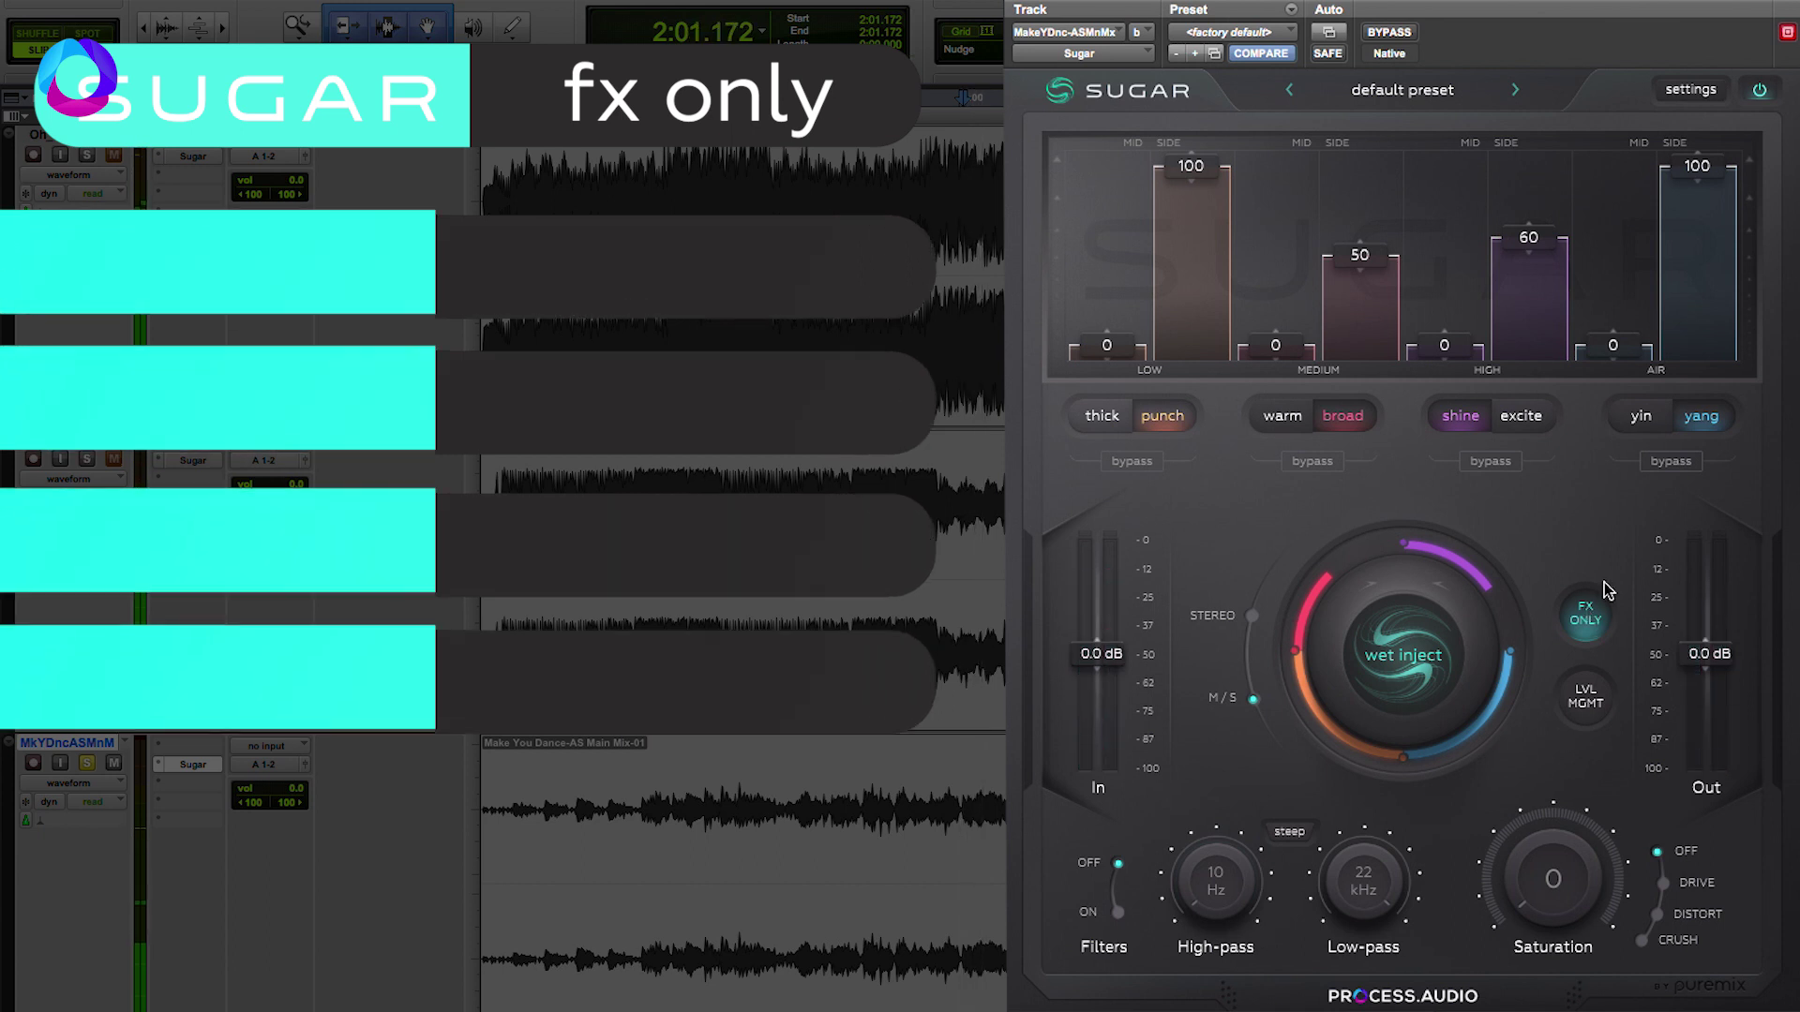
Turn FX Only off and compare the full mix with Sugar bypassed and engaged during playback
key("space")
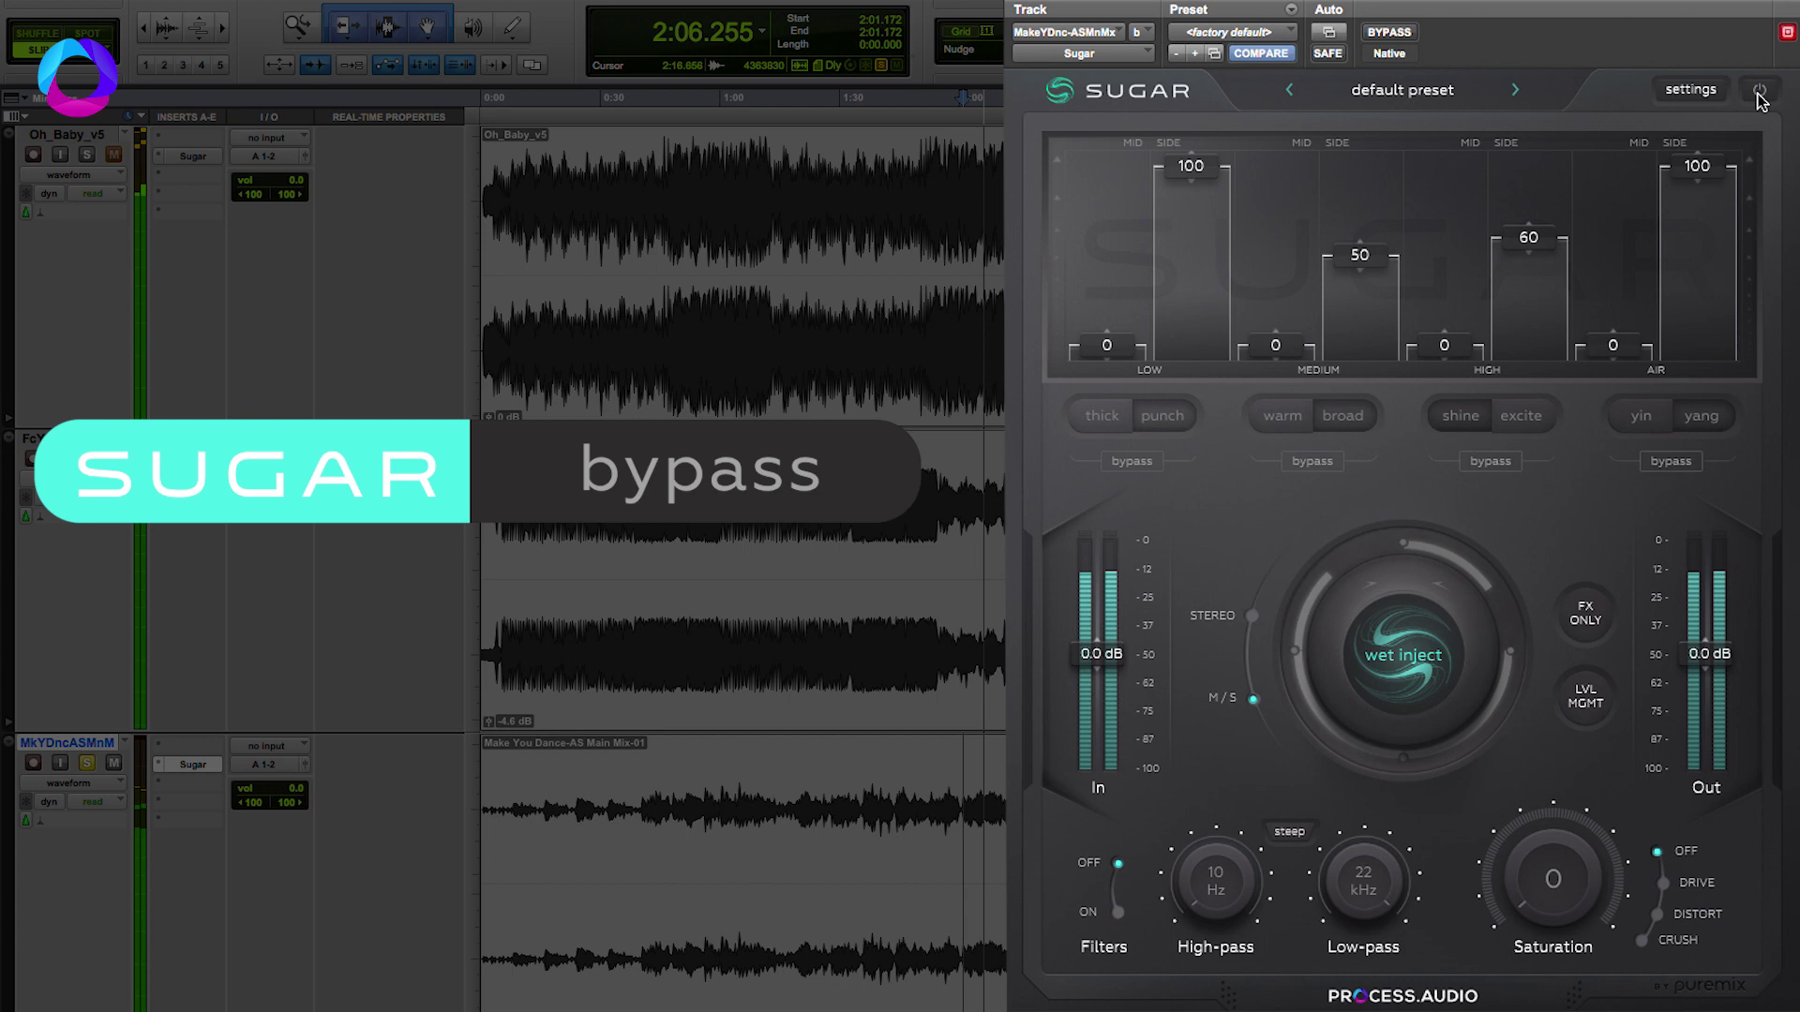
left_click(1759, 91)
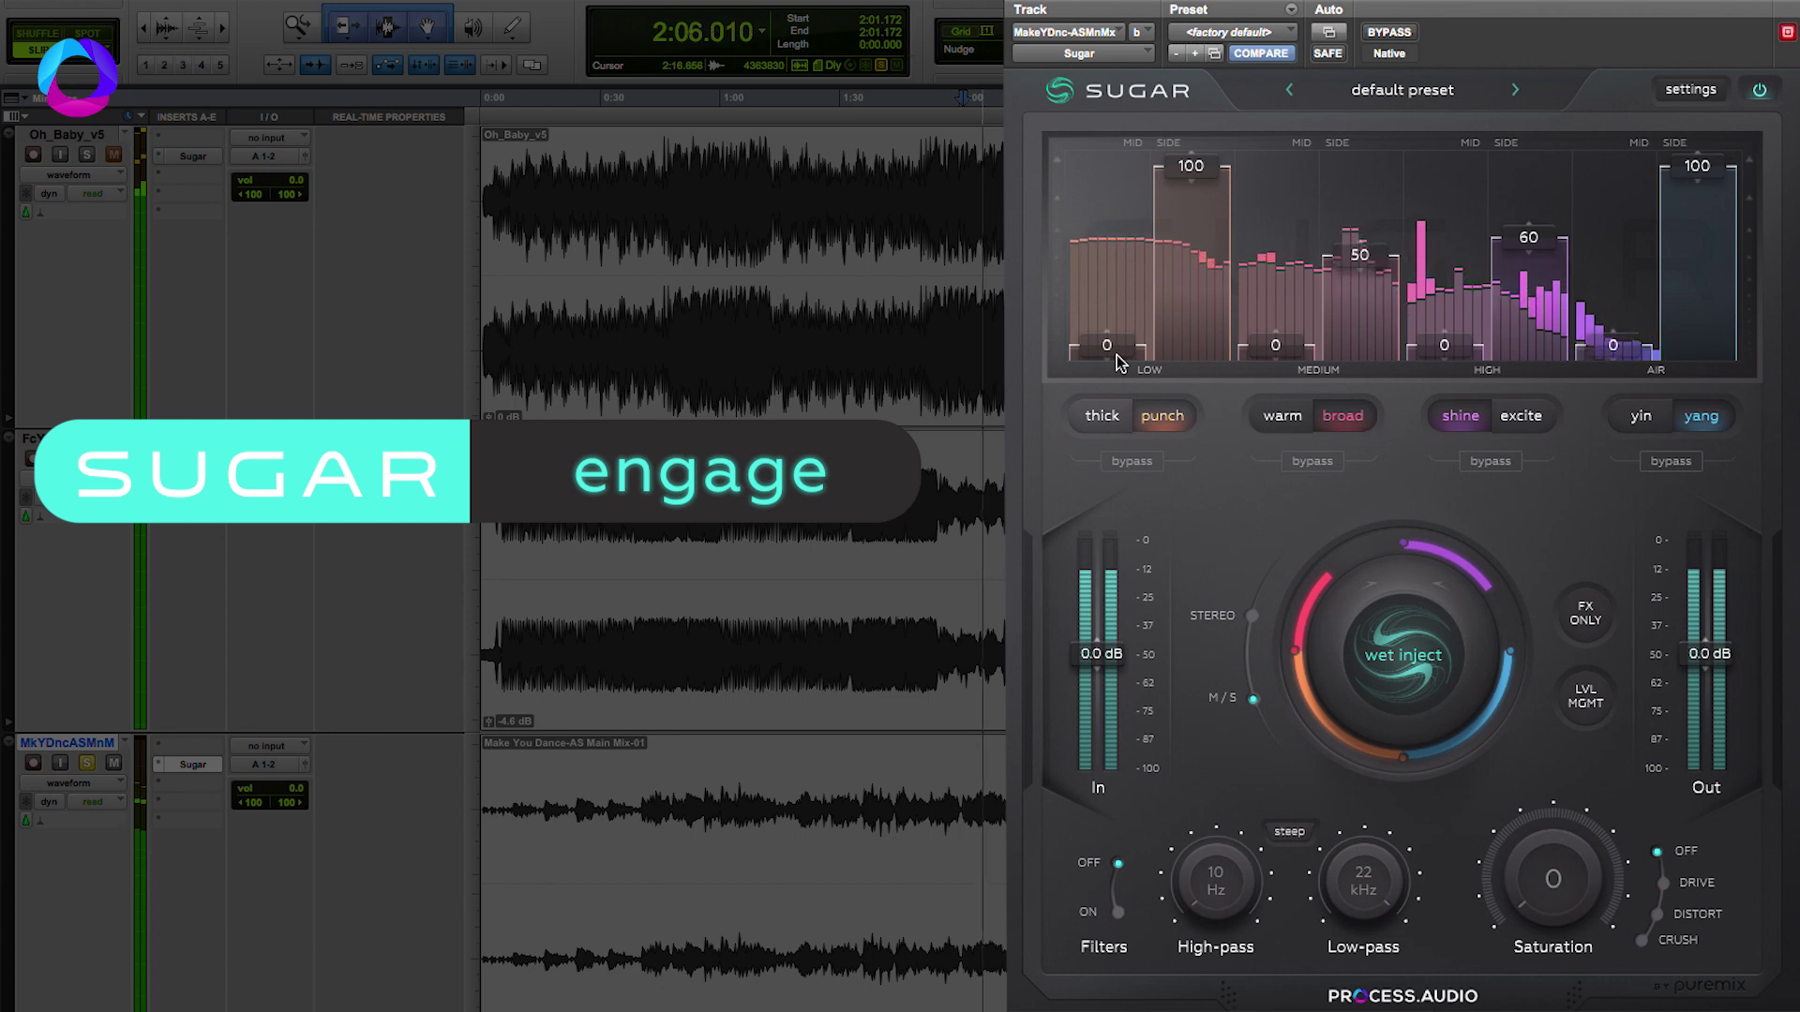
key("space")
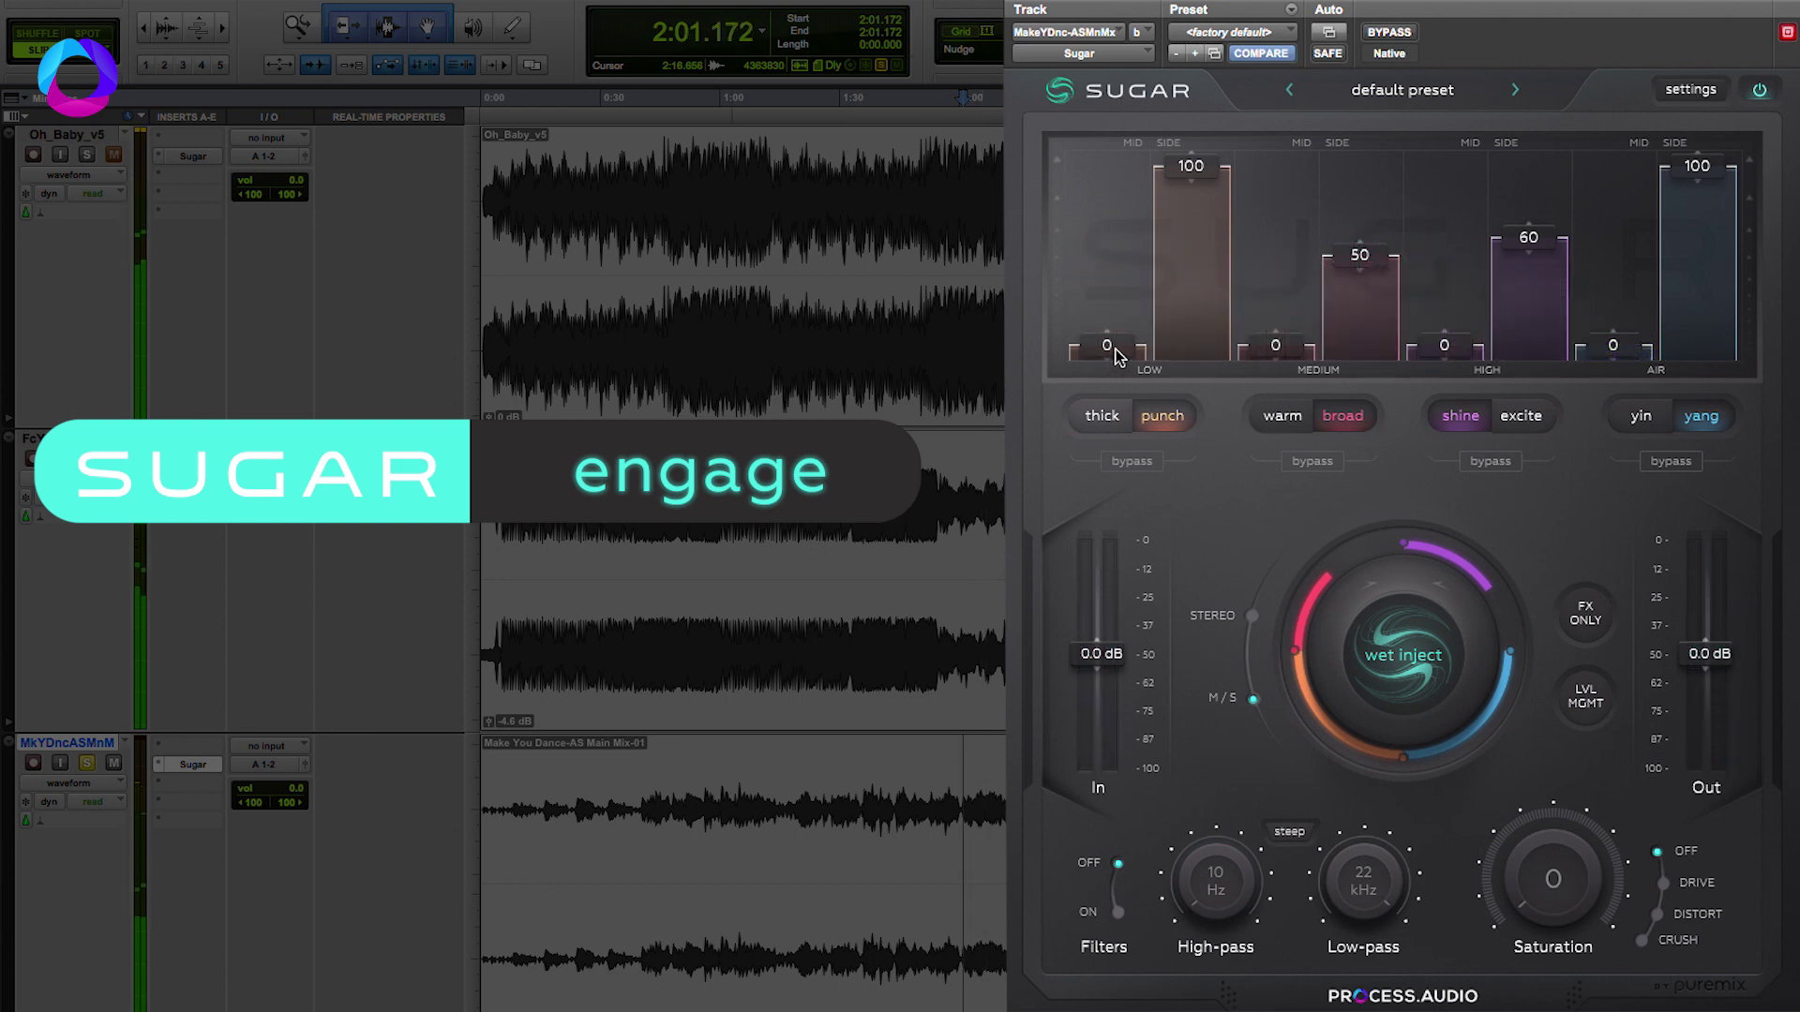
Set the Medium band's mid level to 30 and the Low band's to 50, comparing Sugar bypassed and engaged during playback
left_click_drag(1286, 347, 1287, 284)
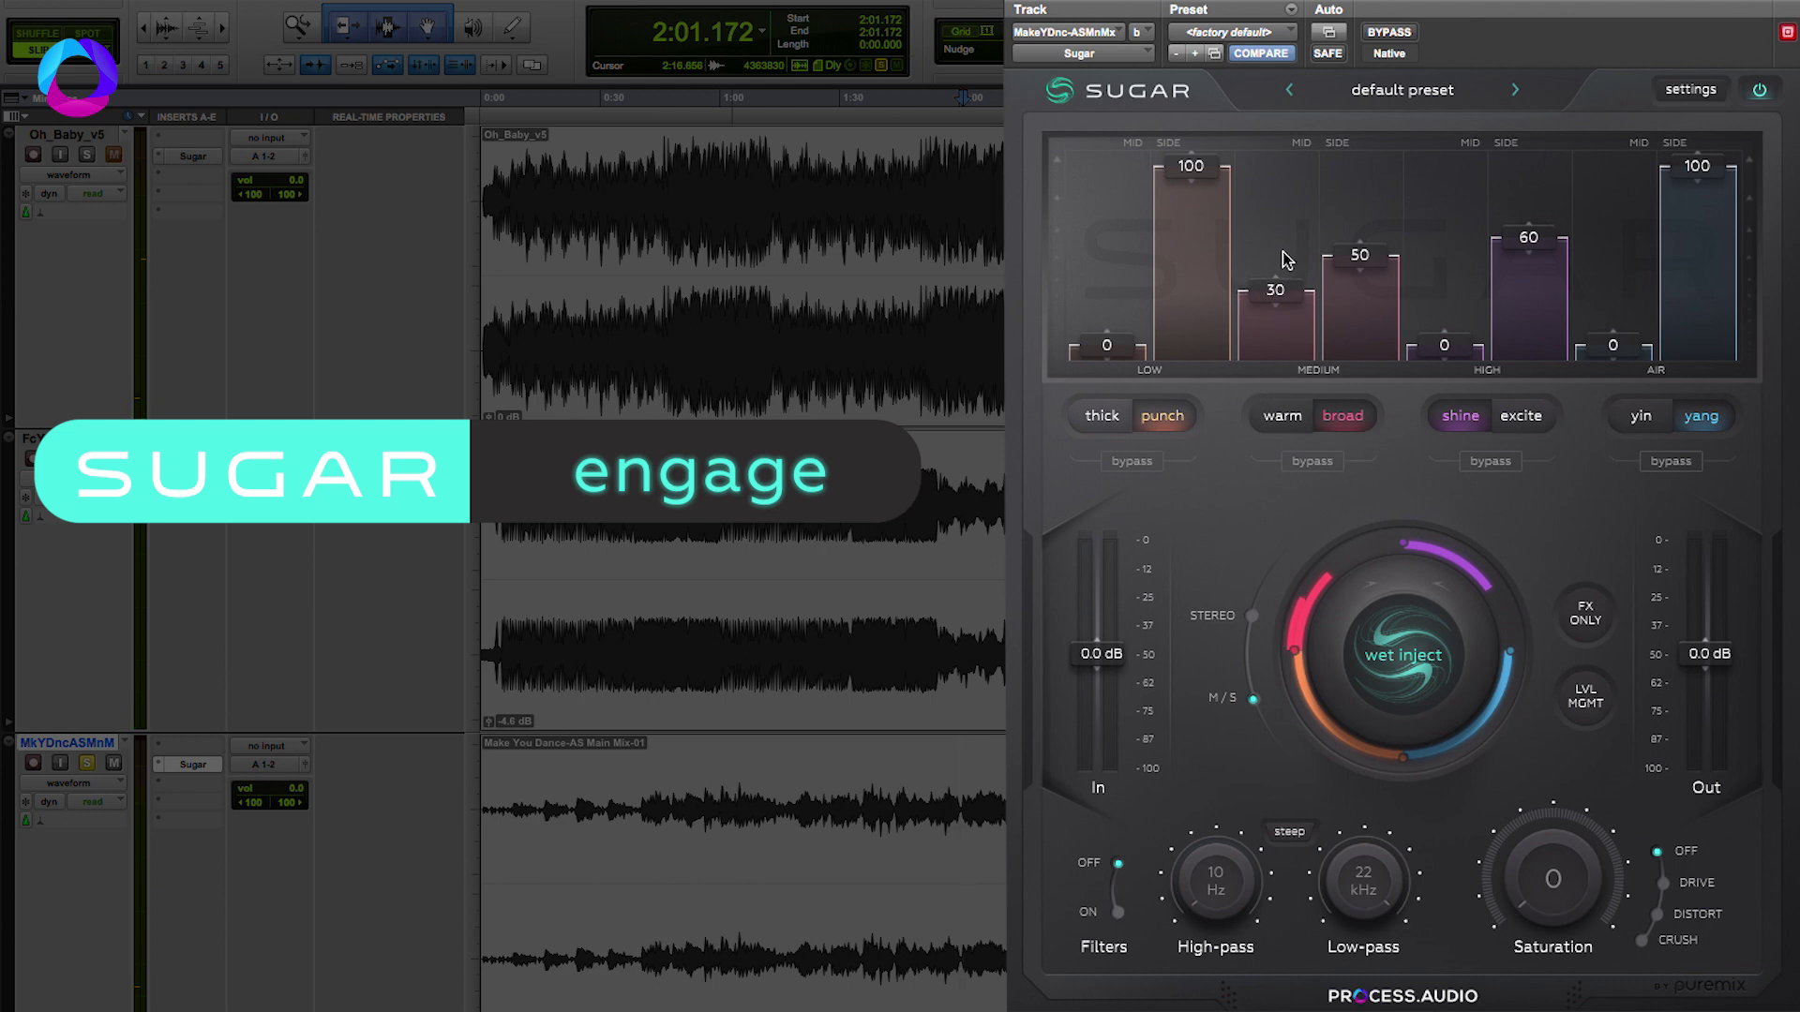
left_click_drag(1111, 349, 1120, 208)
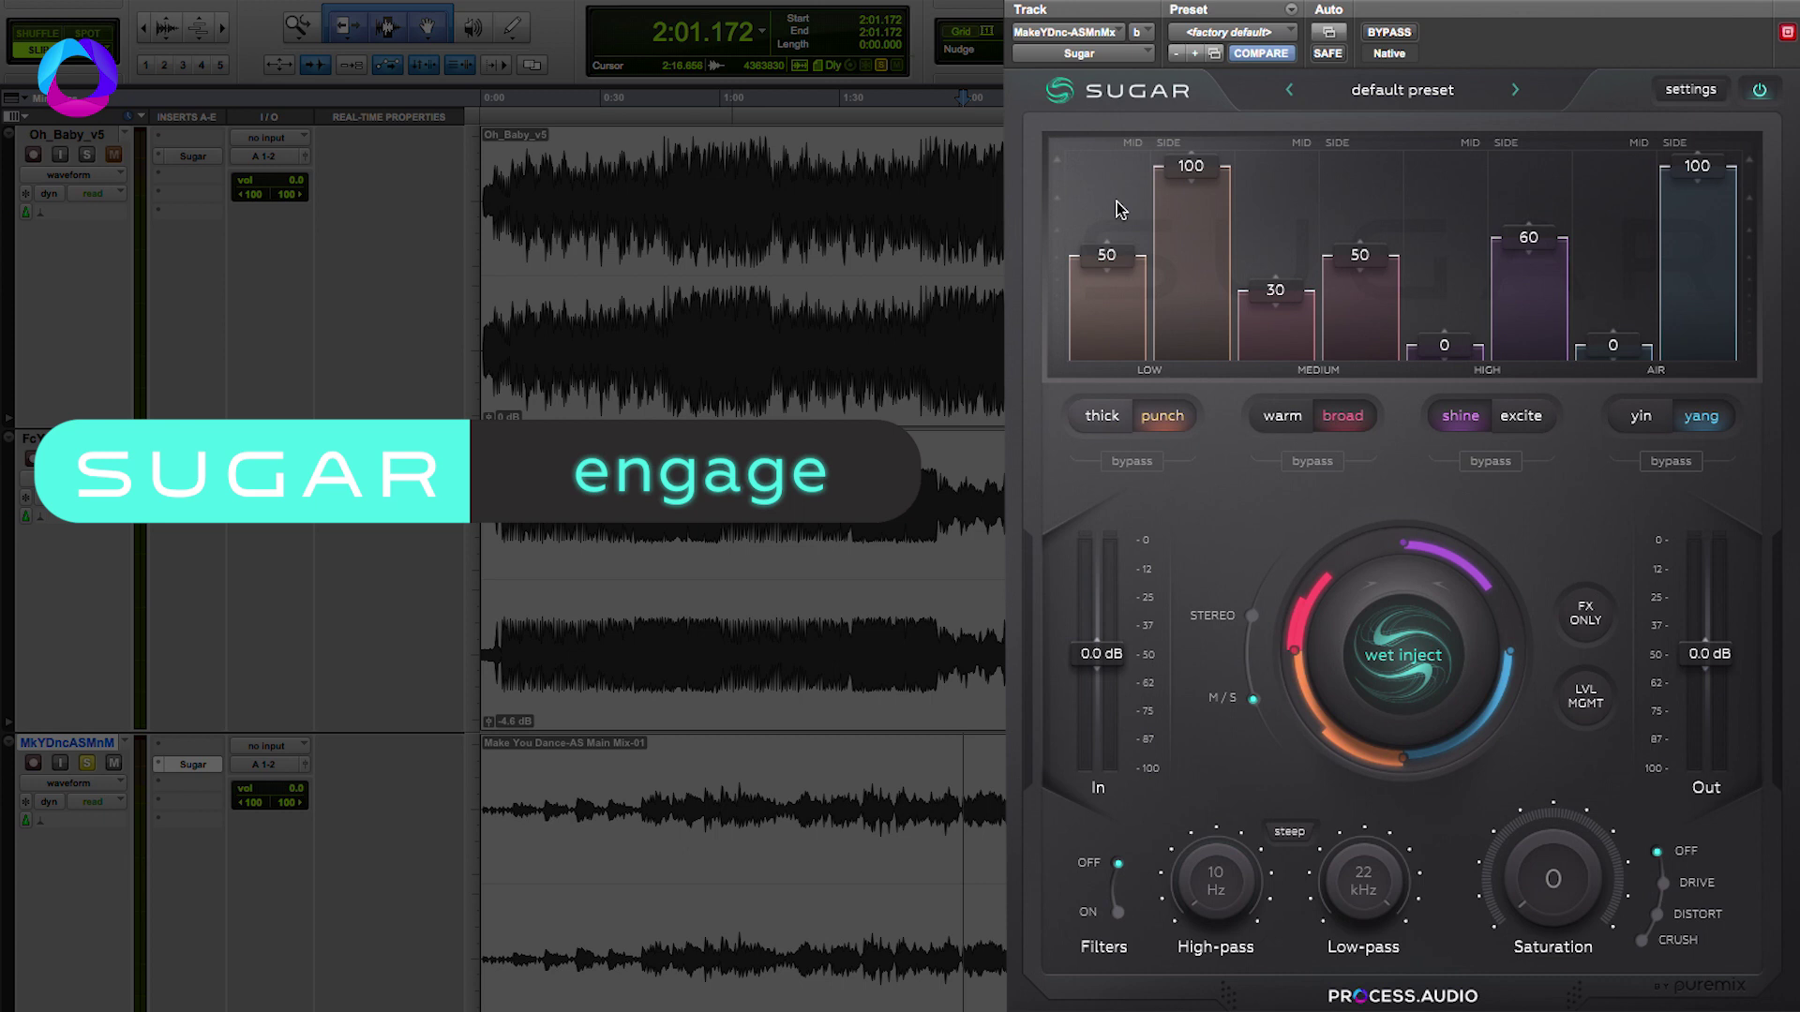
key("space")
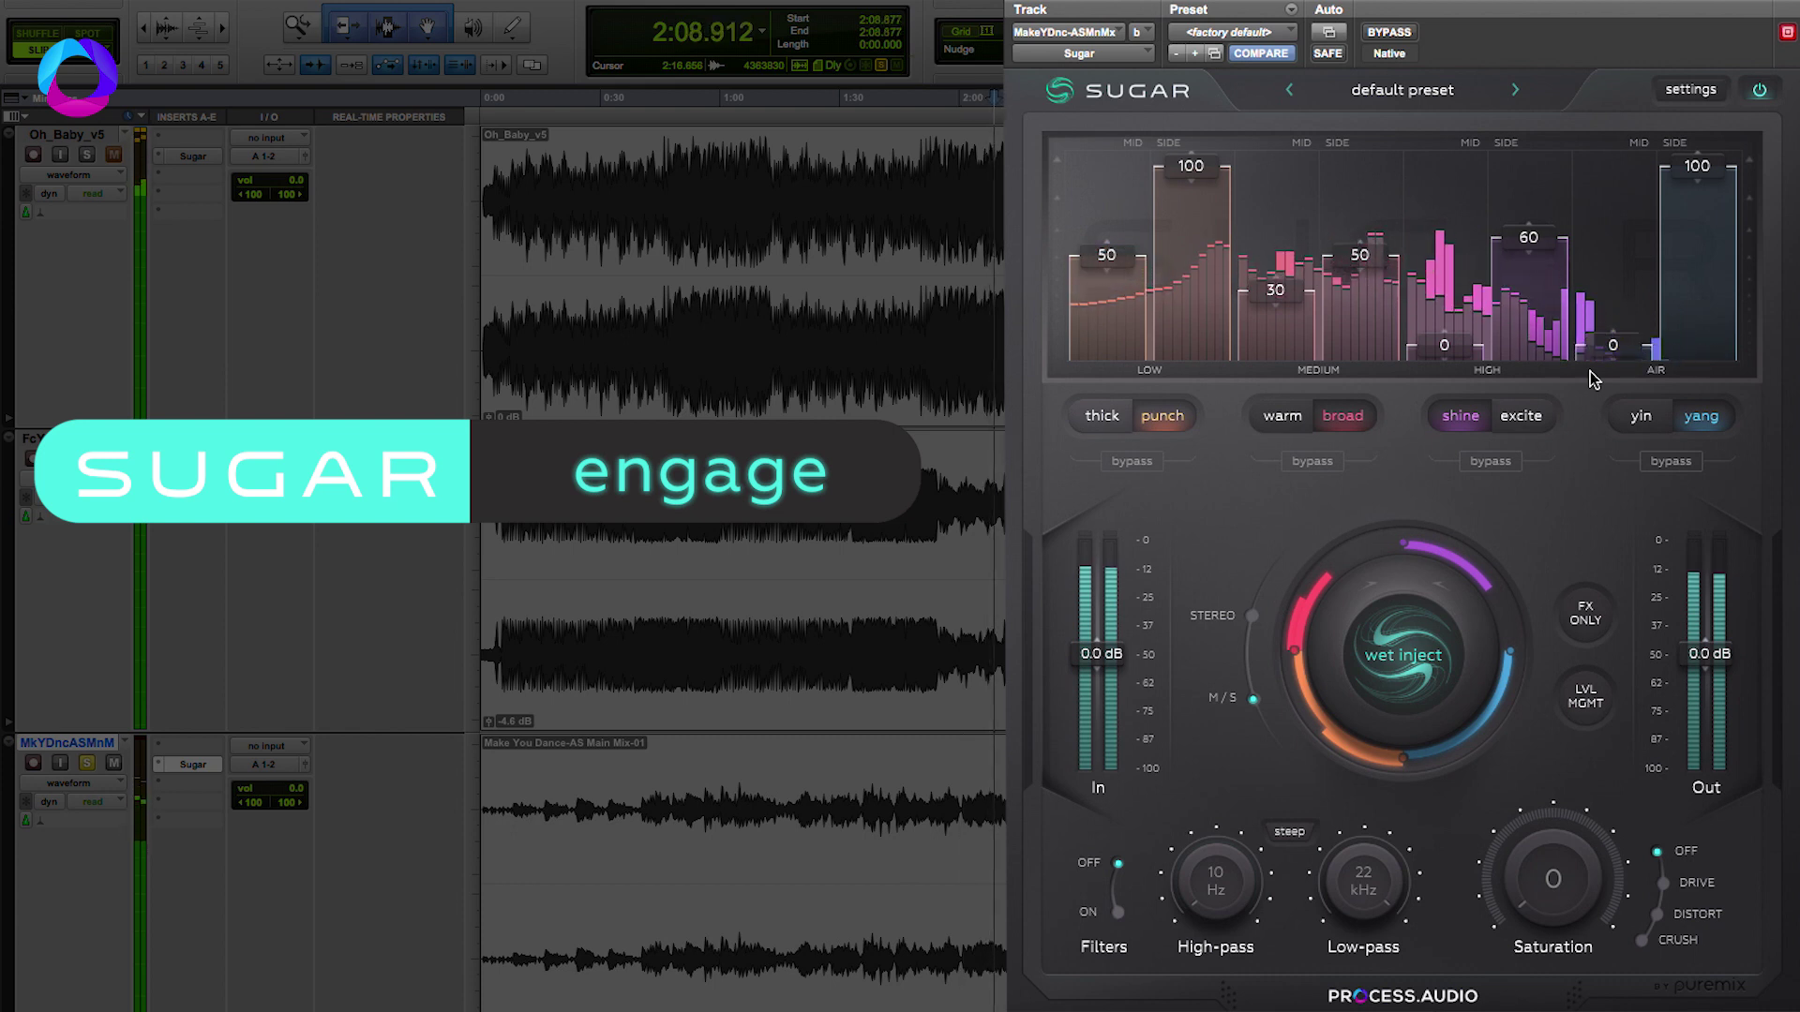
left_click(1760, 90)
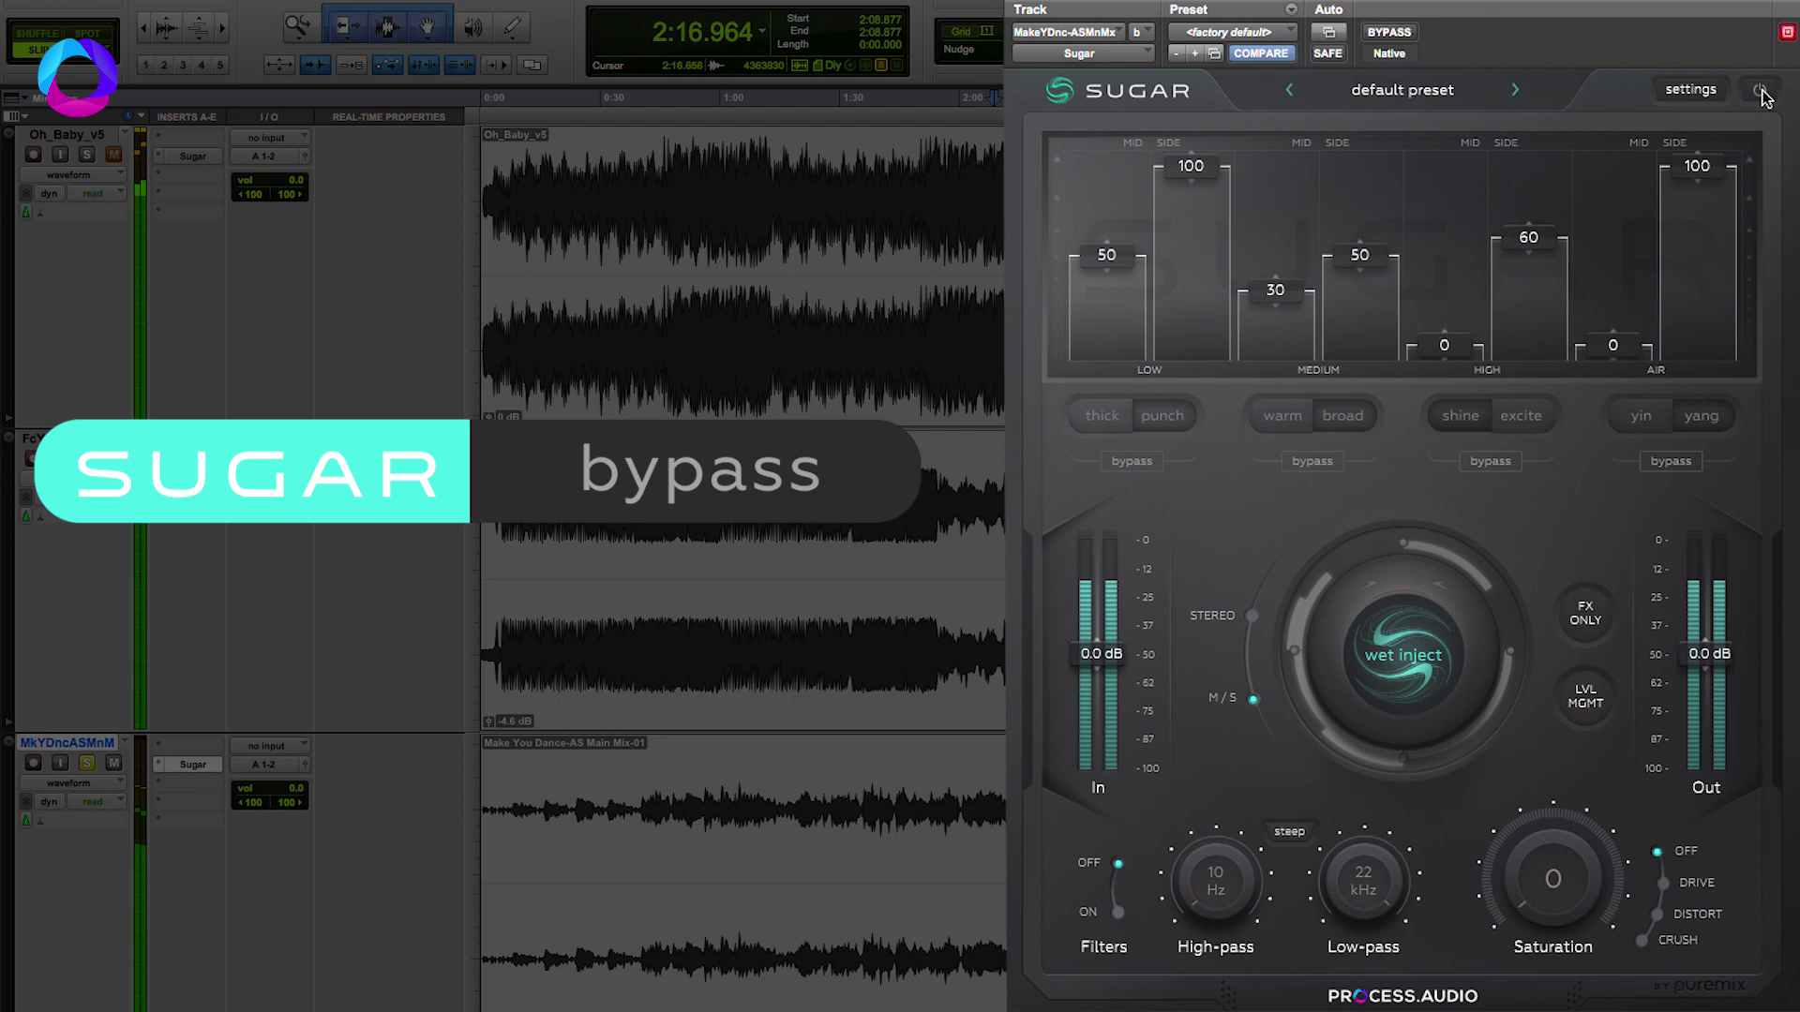
left_click(1759, 90)
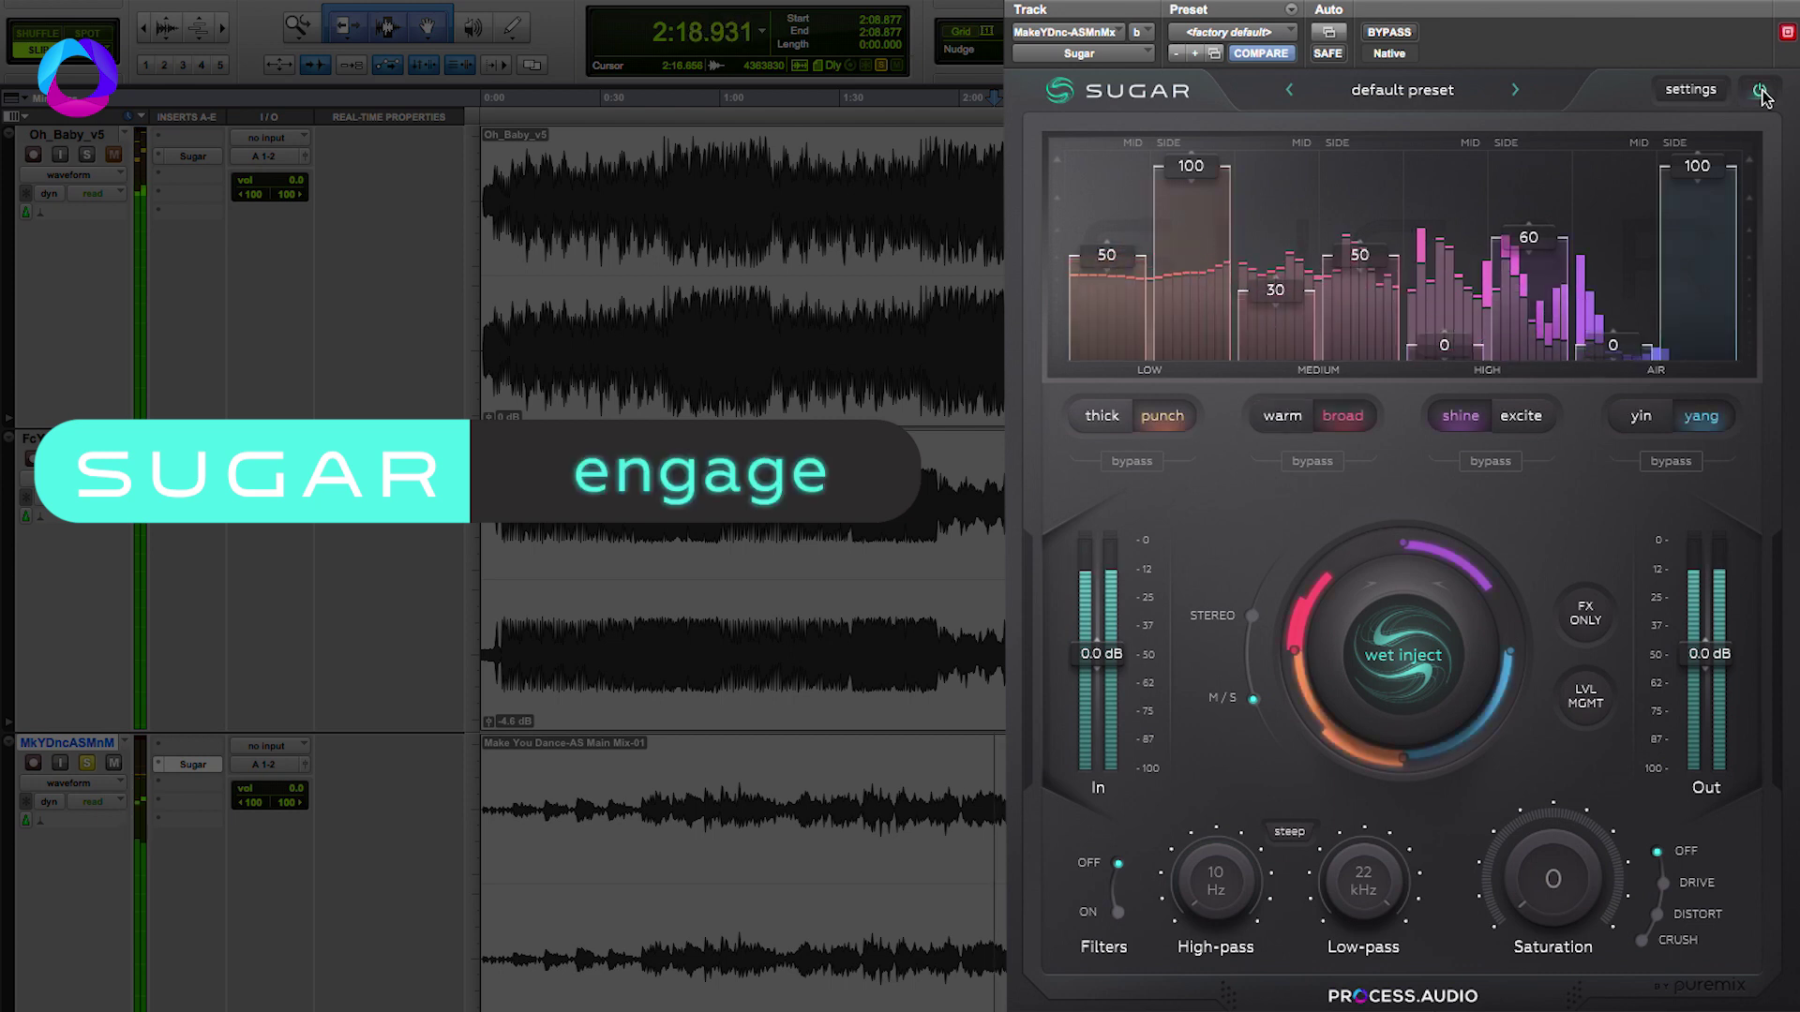
Adjust the High band's mid level by ear during playback from 2:08.877, settling on 35
left_click_drag(1444, 348, 1455, 278)
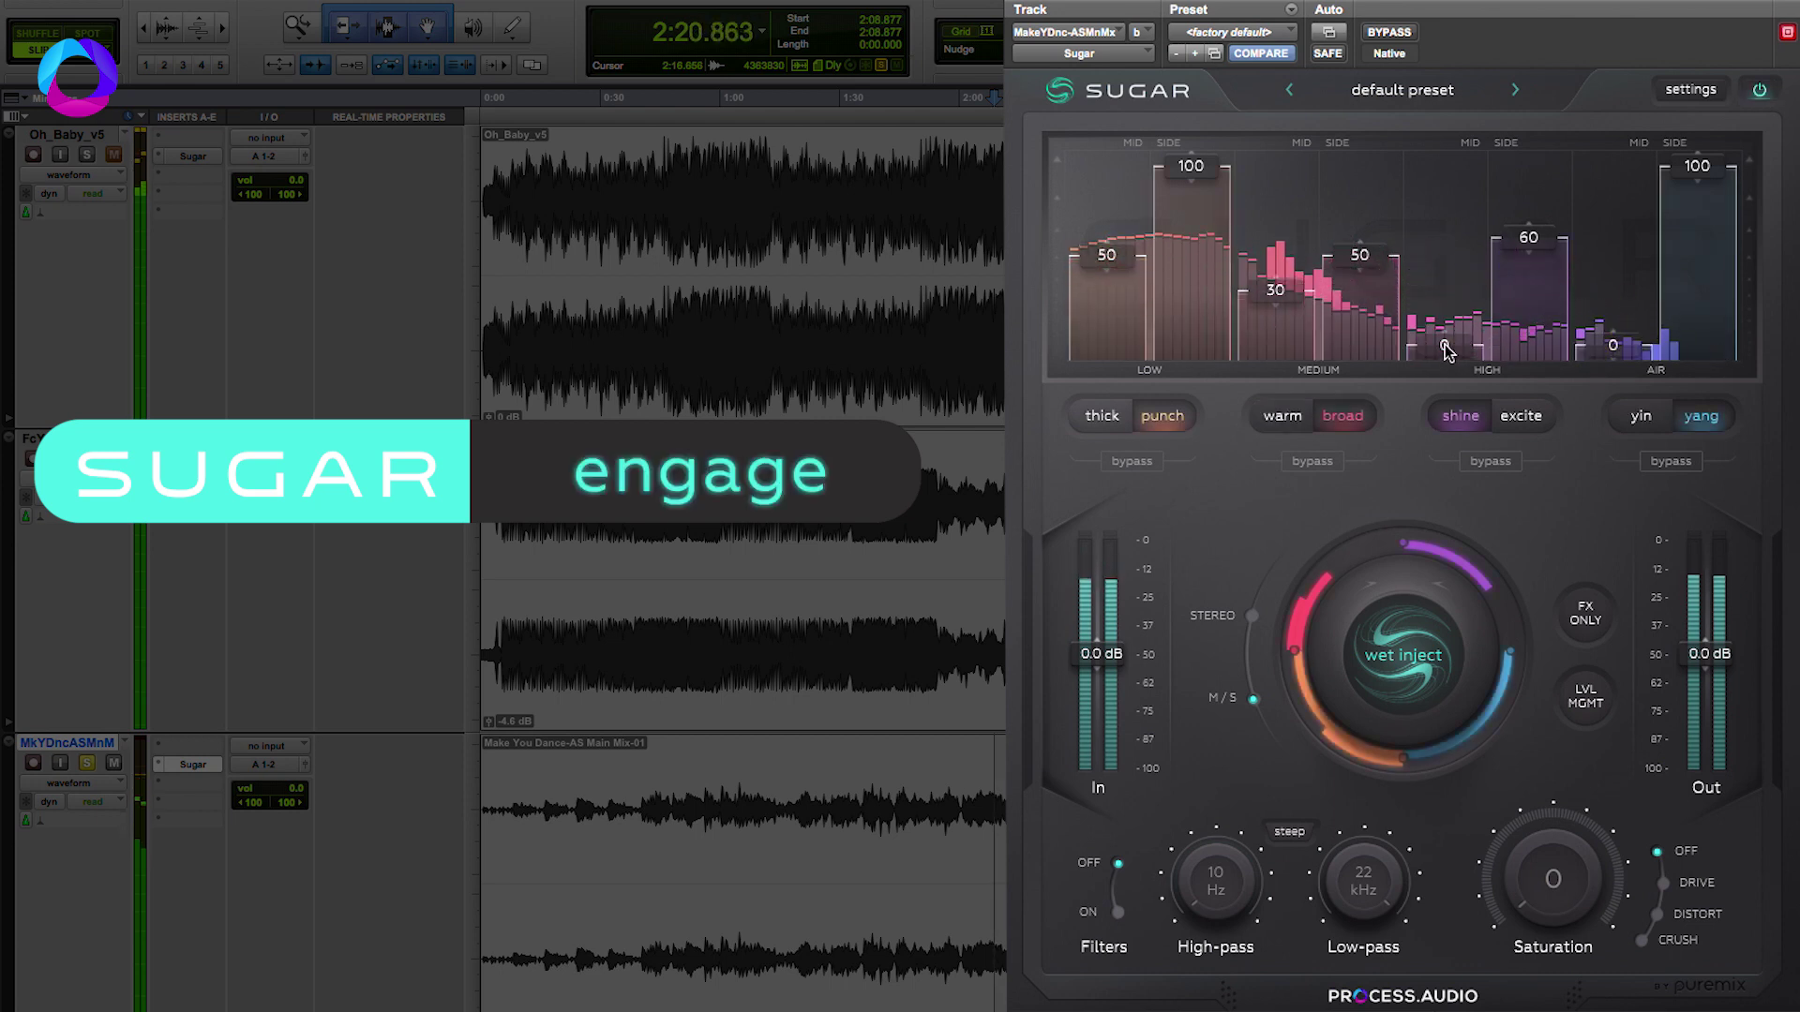
key("space")
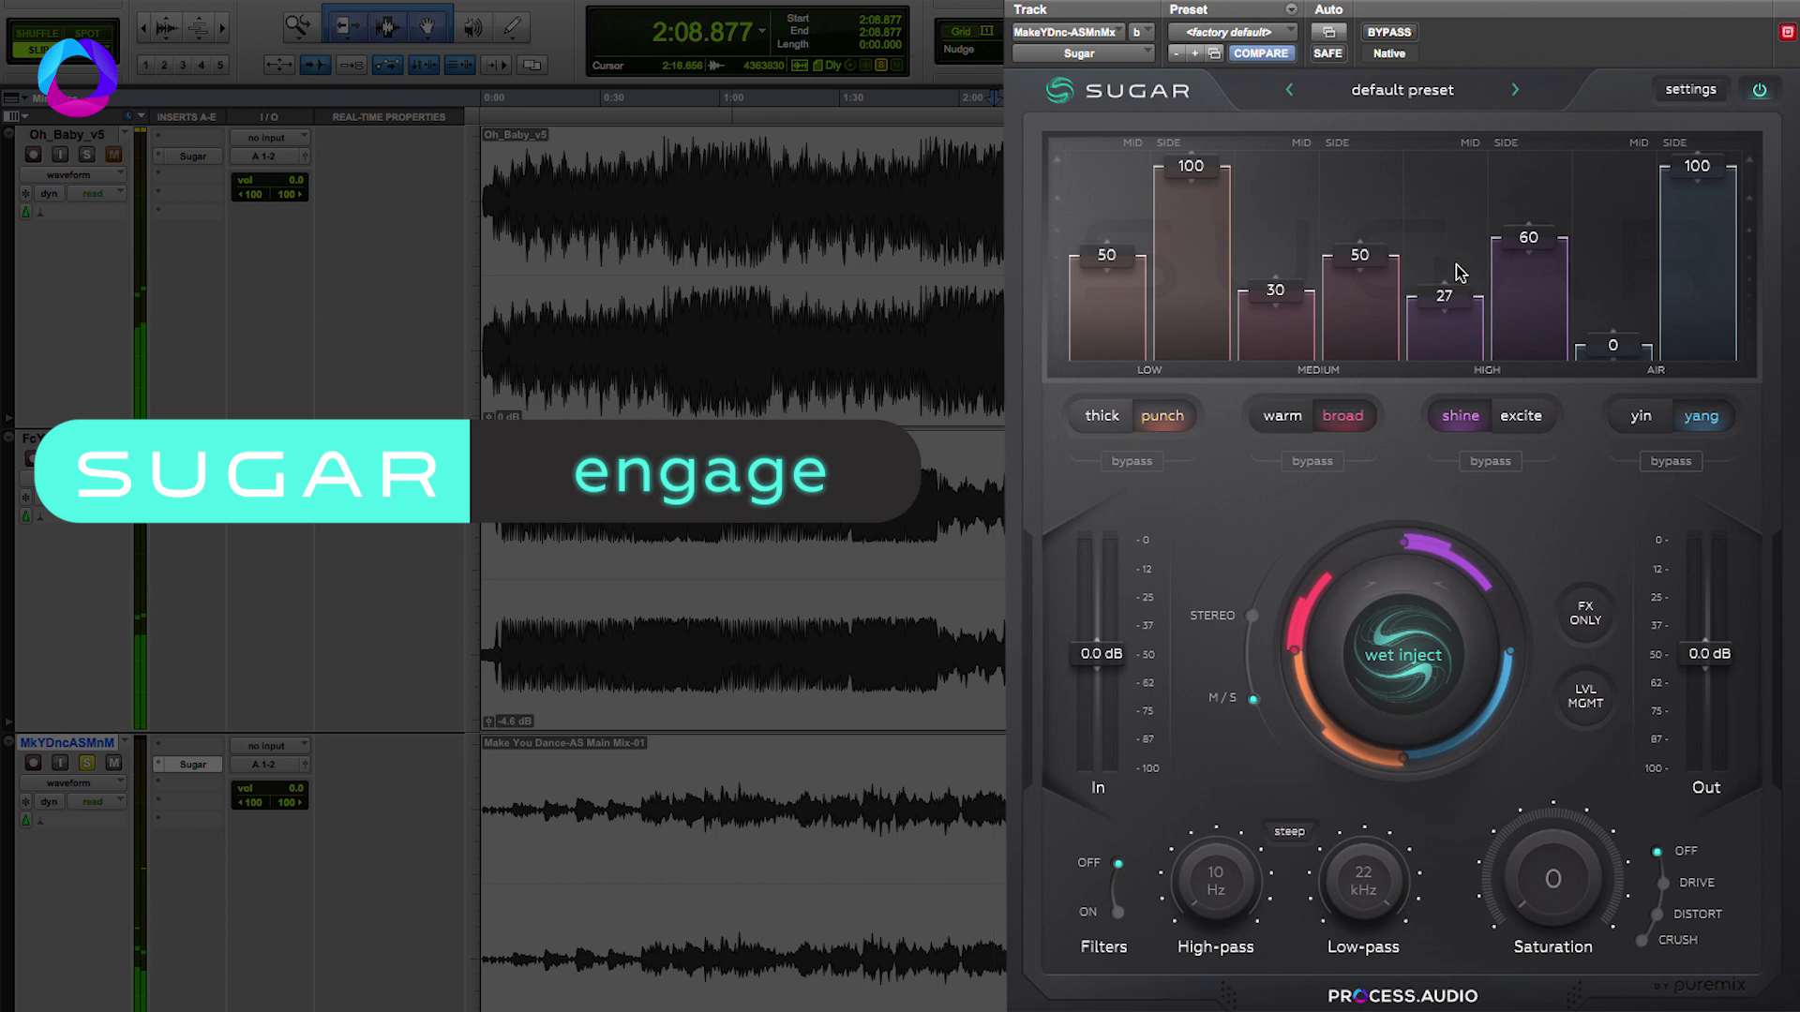
key("space")
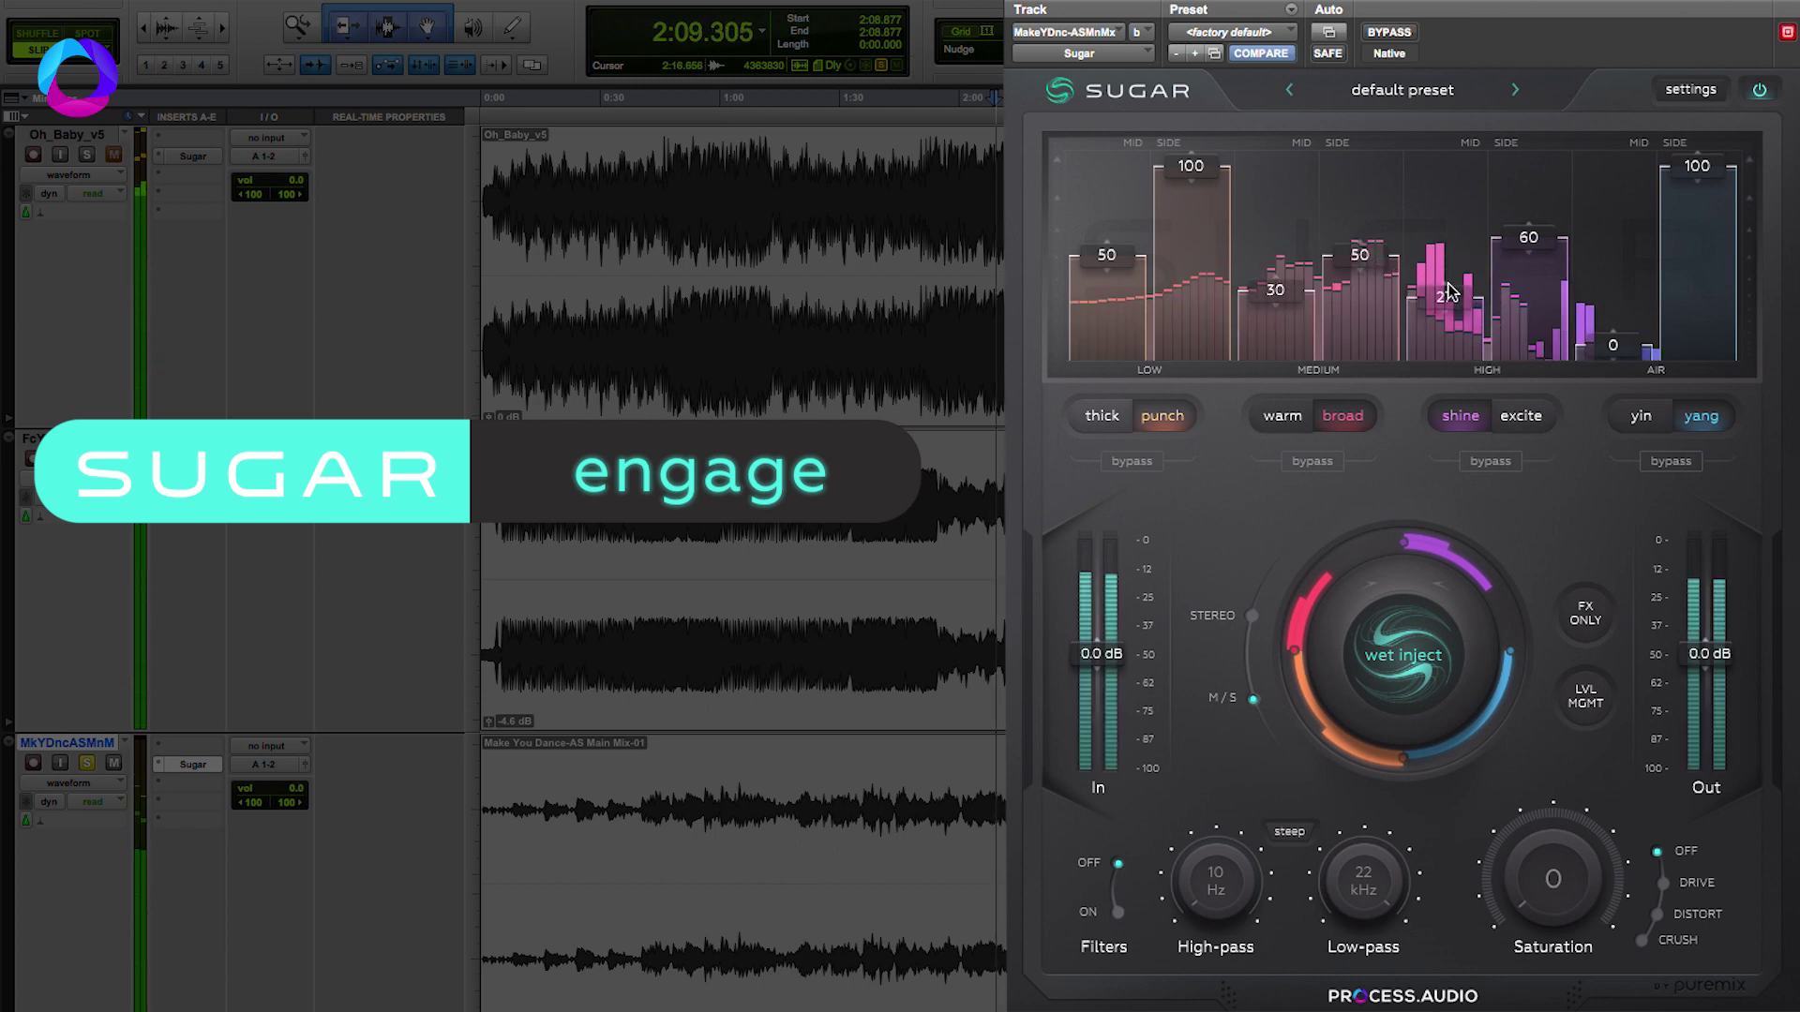
left_click_drag(1455, 242, 1452, 260)
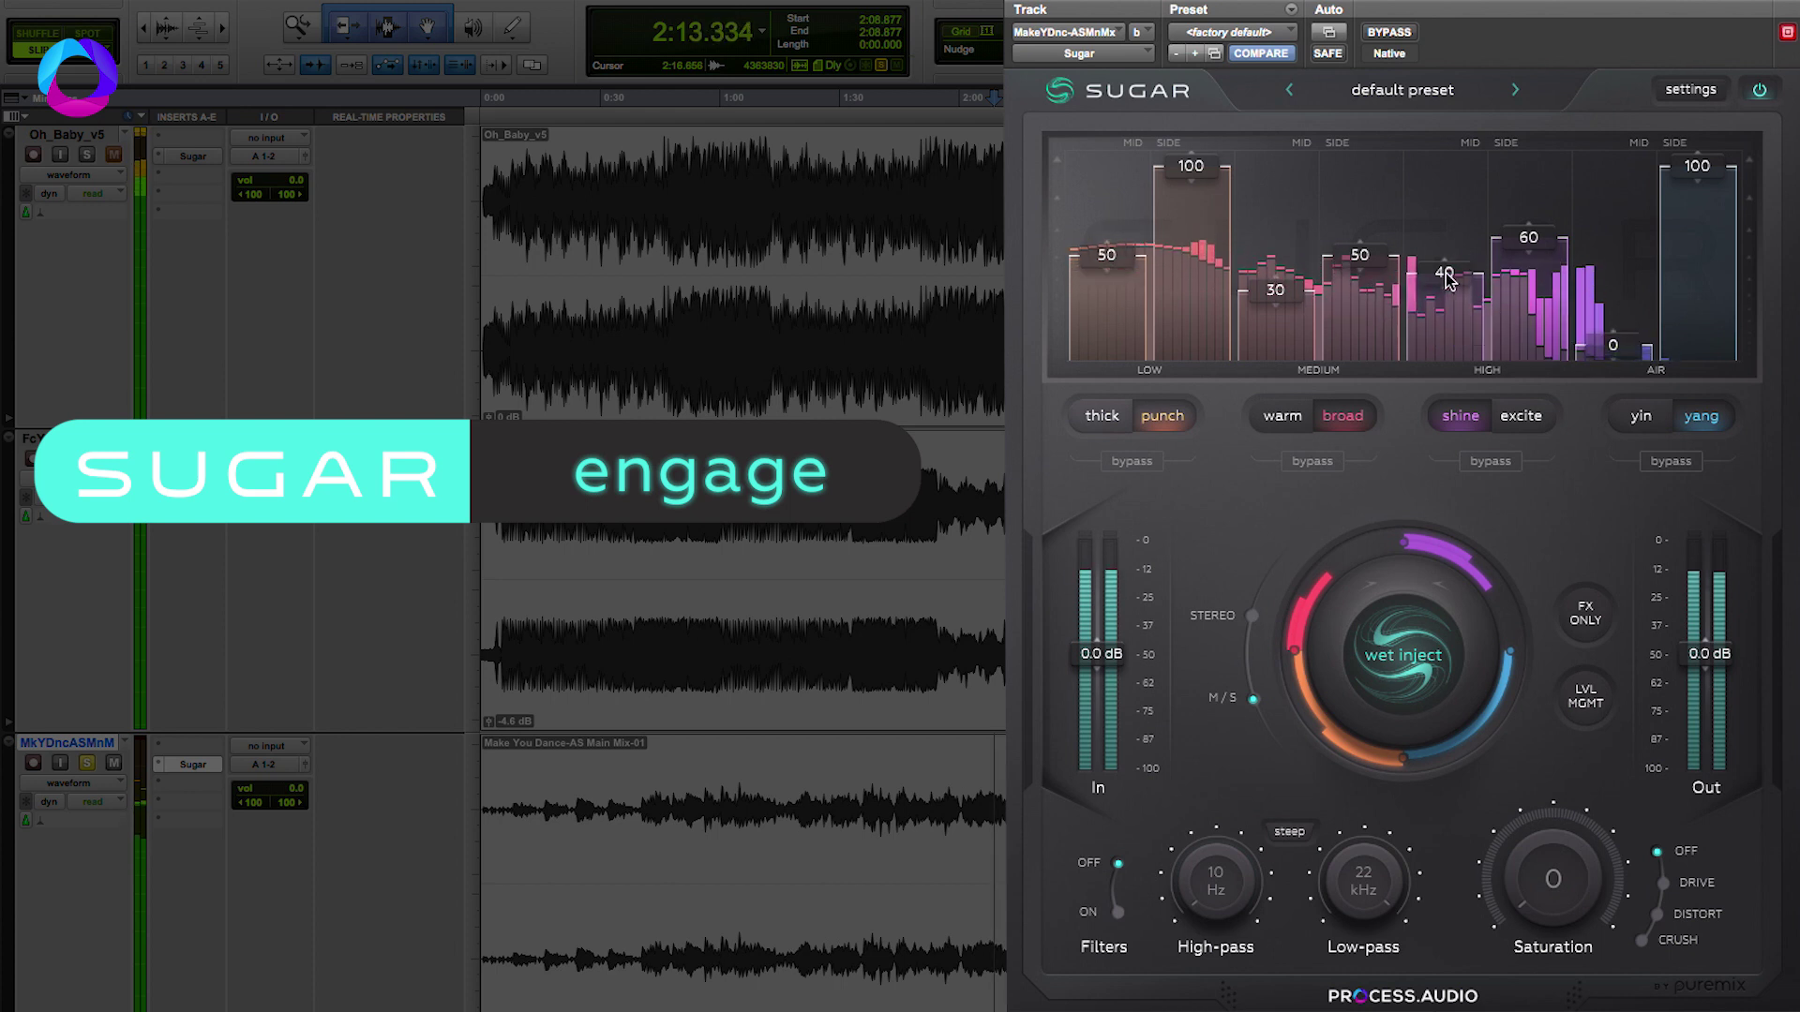
left_click_drag(1446, 285, 1446, 290)
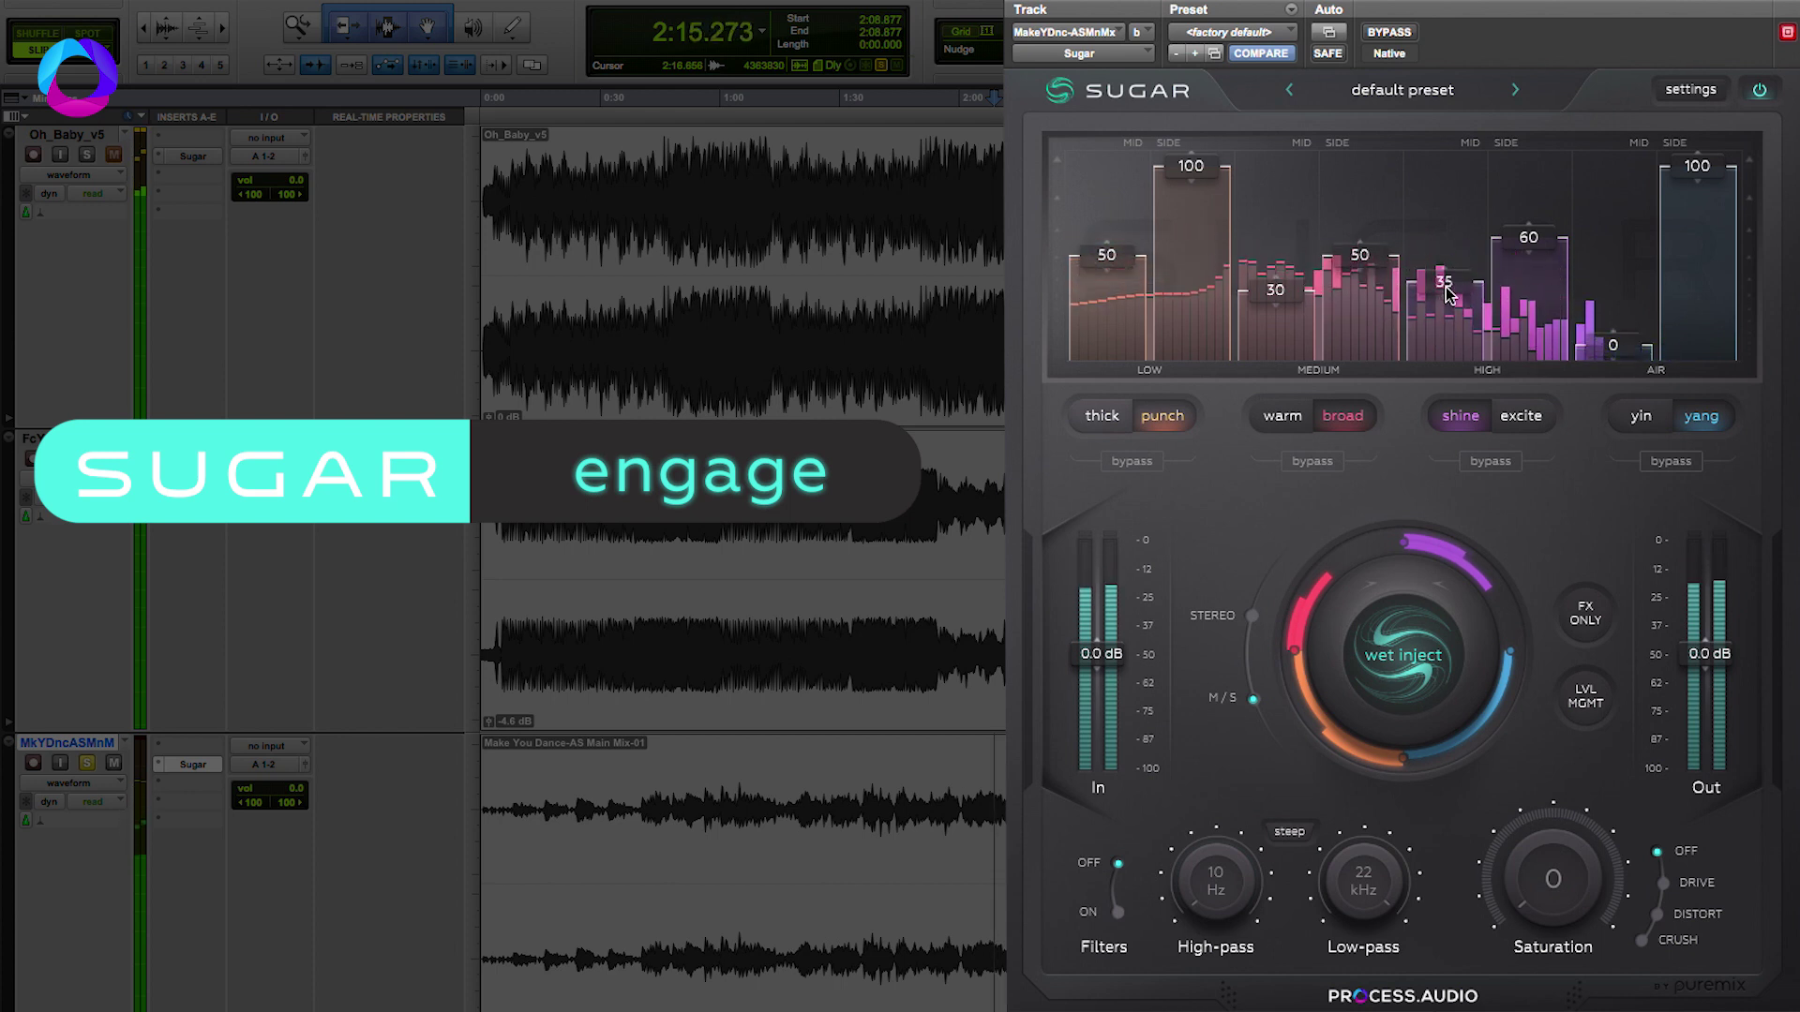
key("space")
Play the section from 2:08.877 with Sugar bypassed and again with it engaged to compare the finished settings
left_click(1760, 90)
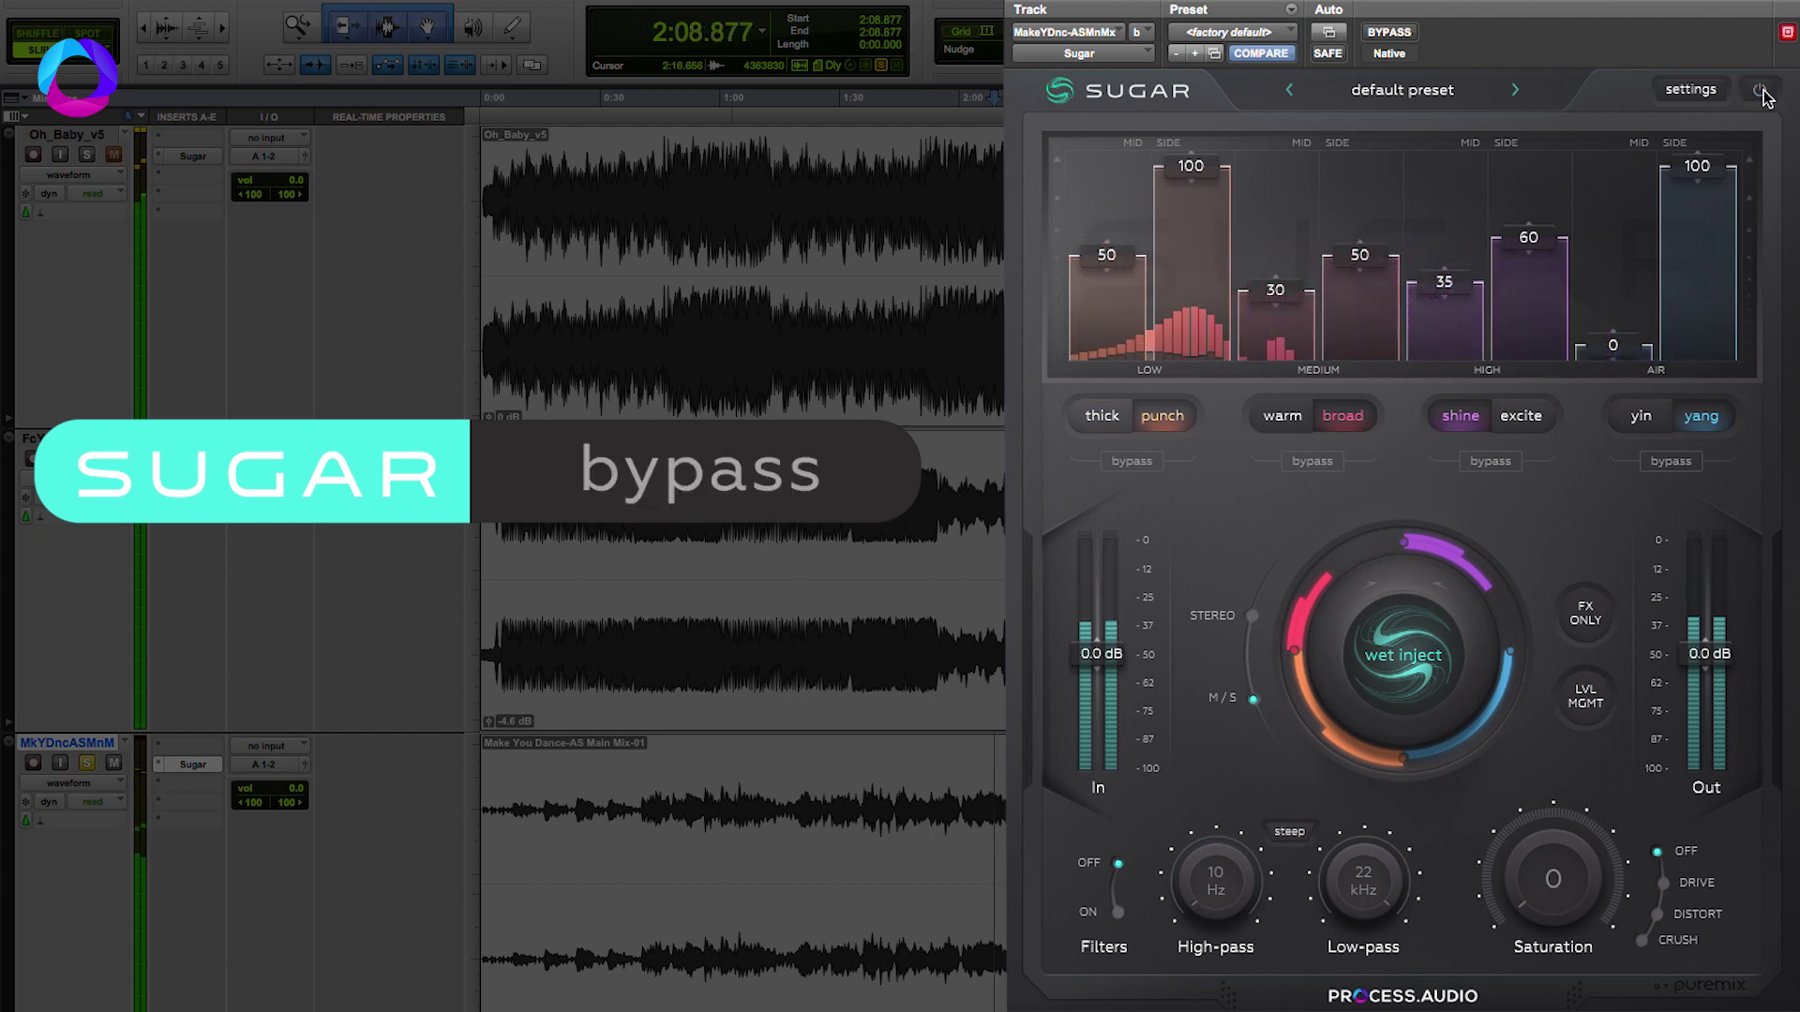
key("space")
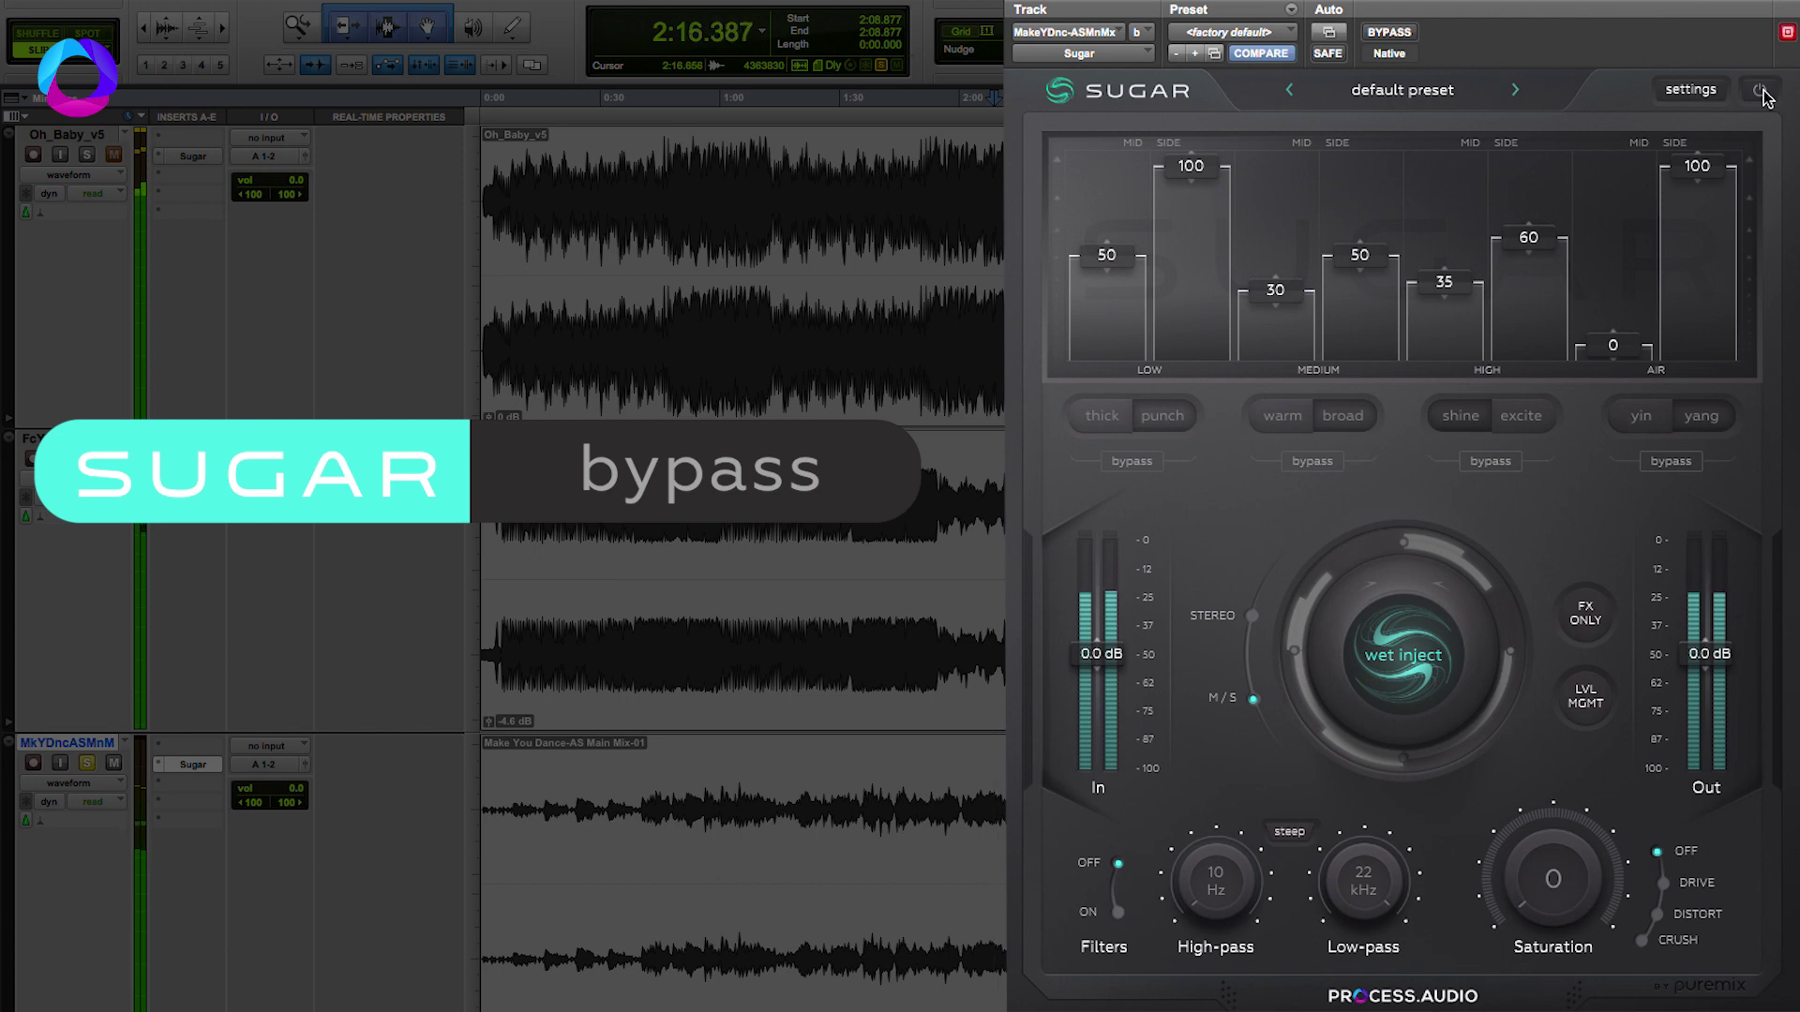
key("space")
left_click(1761, 91)
key("space")
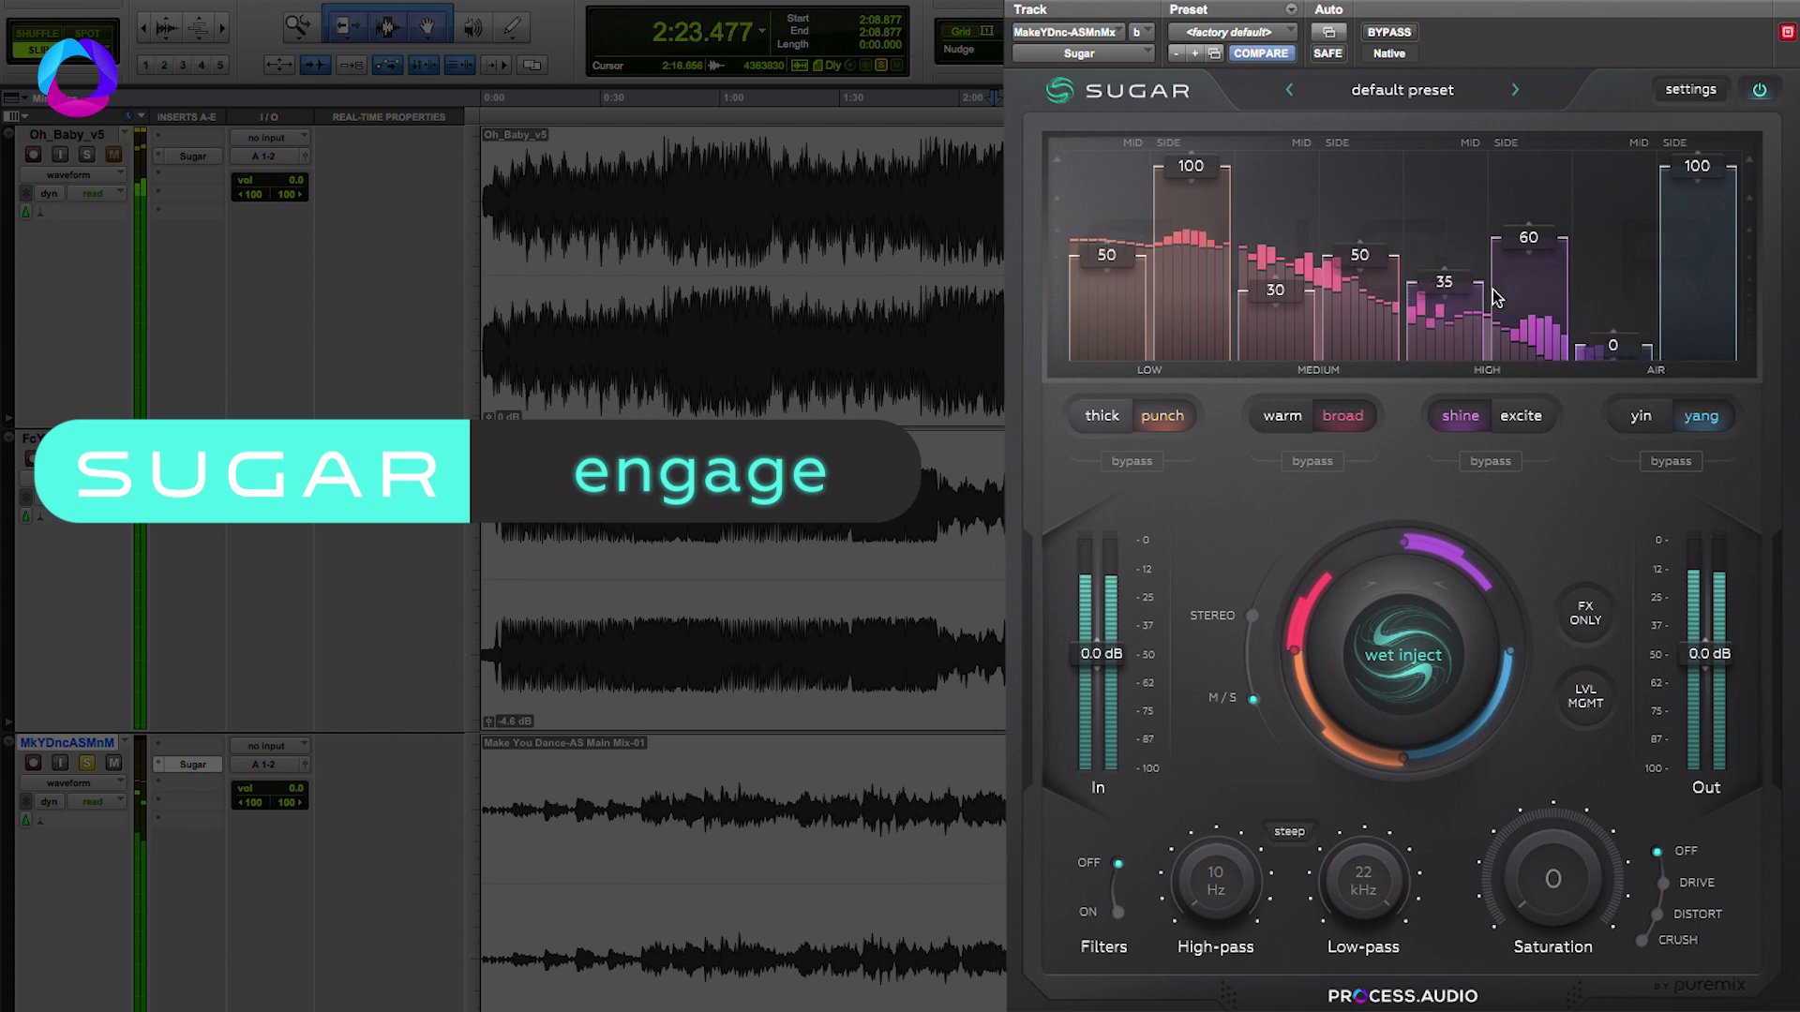
key("space")
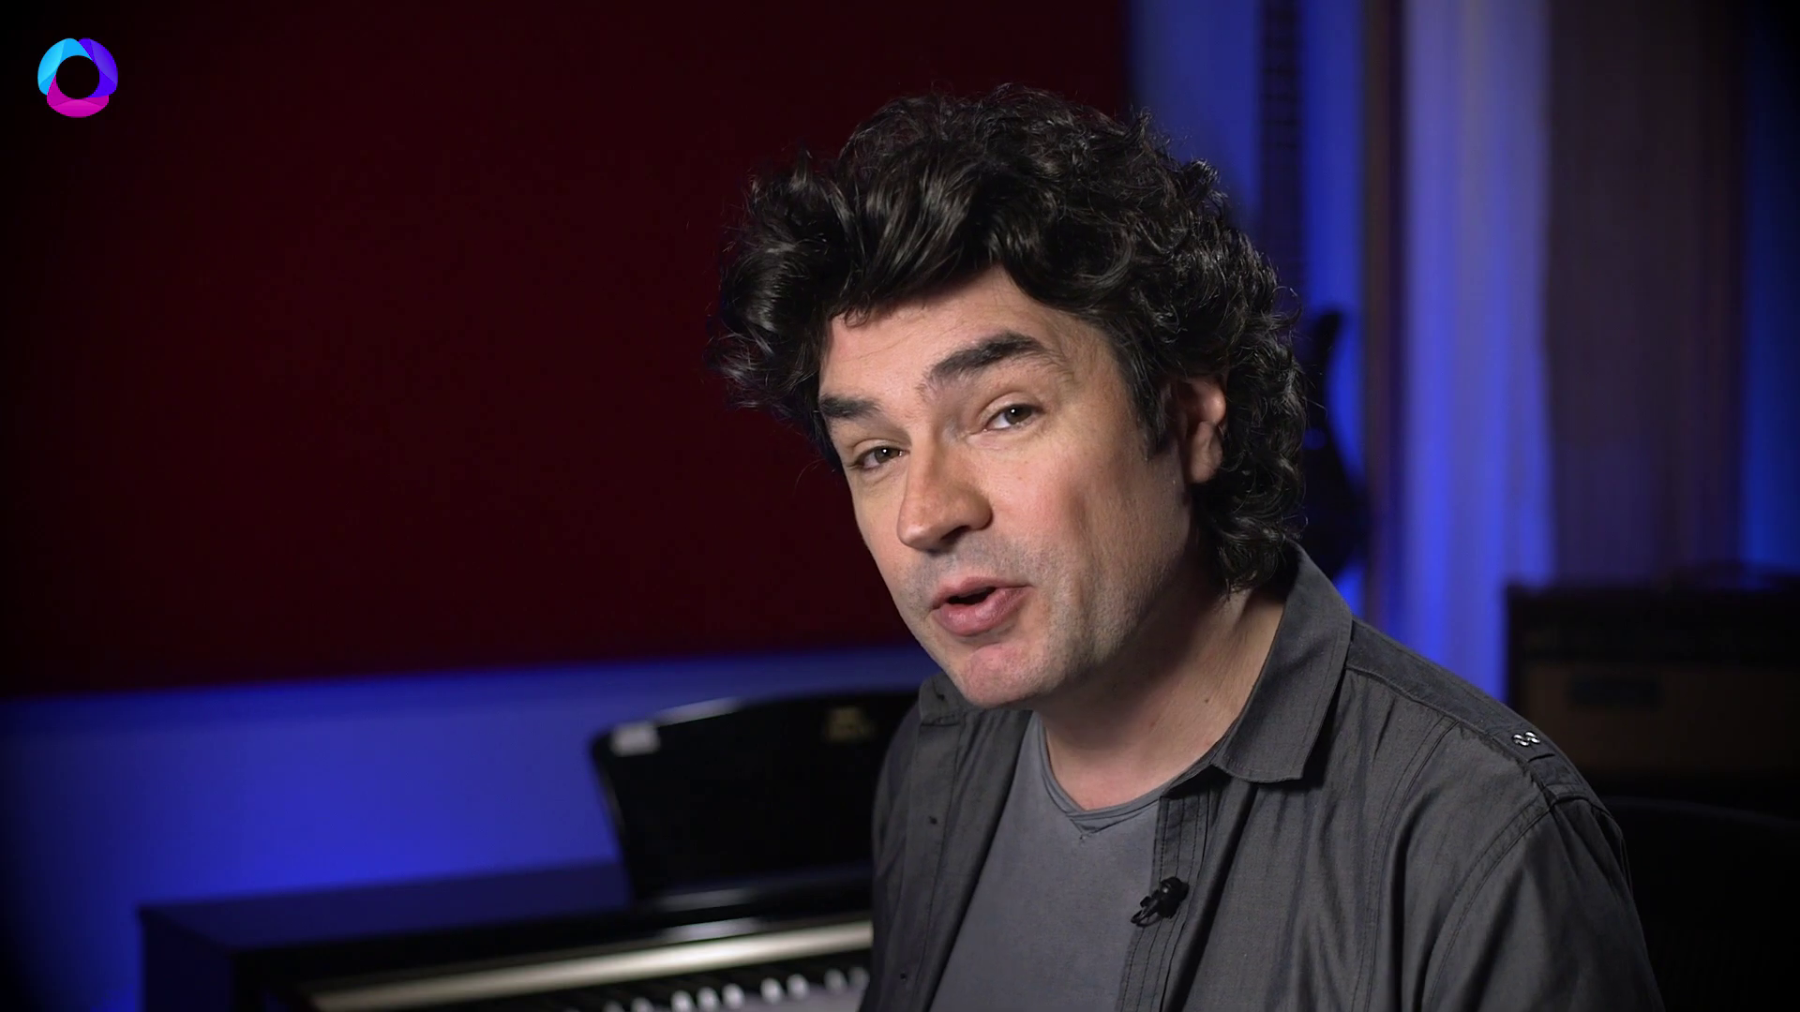